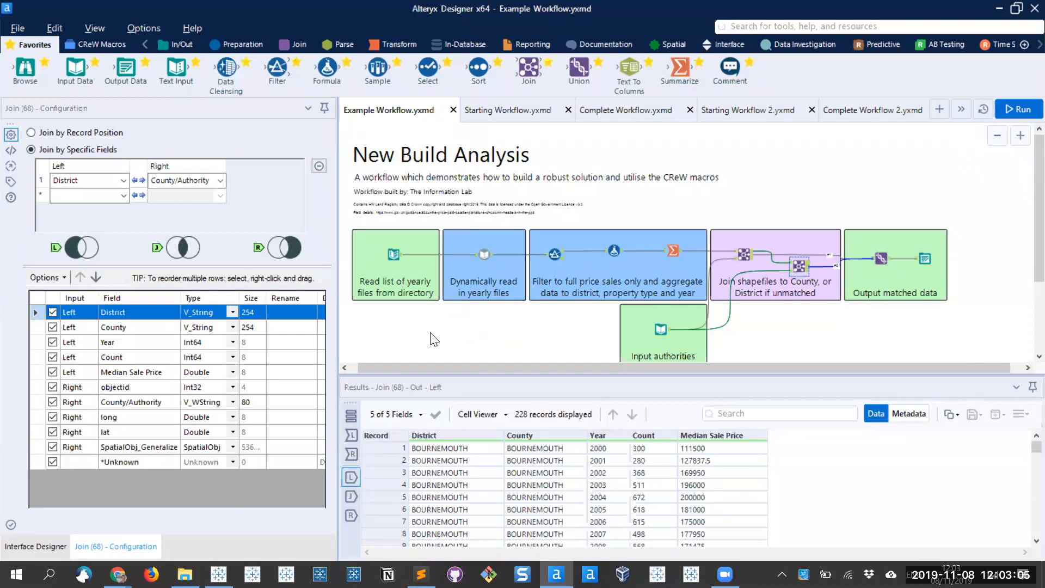
Inspect the Directory tool that reads the yearly files and view the contents of the Inputs folder in File Explorer
{"action": "scroll", "coordinate": [377, 267], "scroll_direction": "up", "scroll_amount": 2}
{"action": "scroll", "coordinate": [377, 267], "scroll_direction": "up", "scroll_amount": 1}
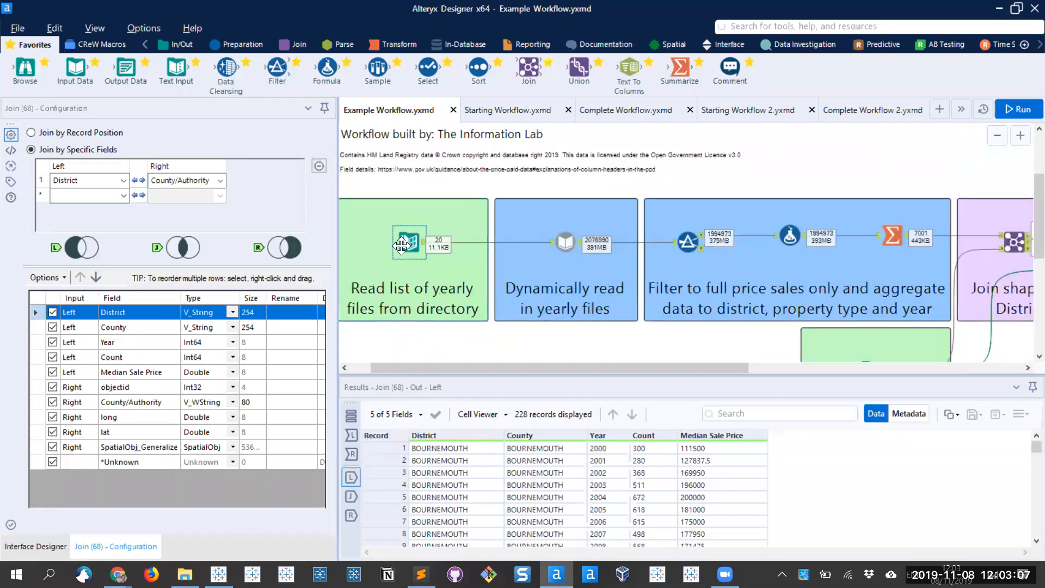
{"action": "left_click", "coordinate": [408, 242]}
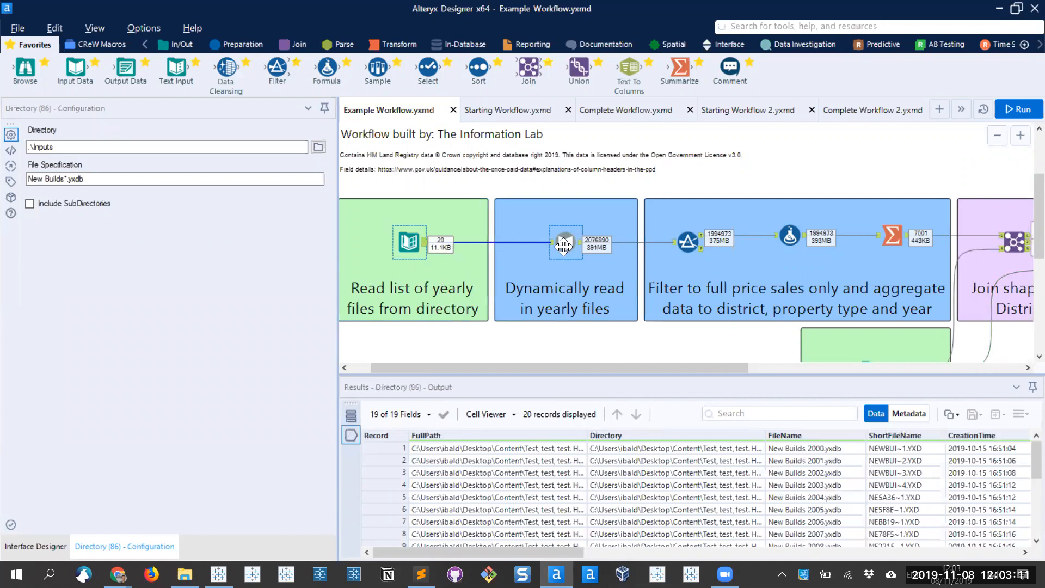
{"action": "left_click", "coordinate": [185, 574]}
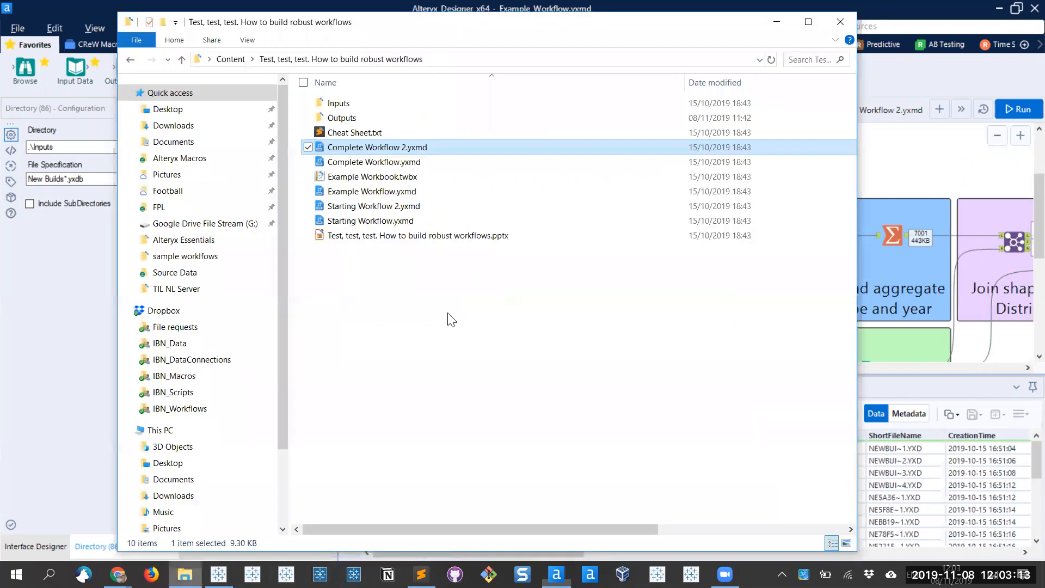
{"action": "double_click", "coordinate": [343, 103]}
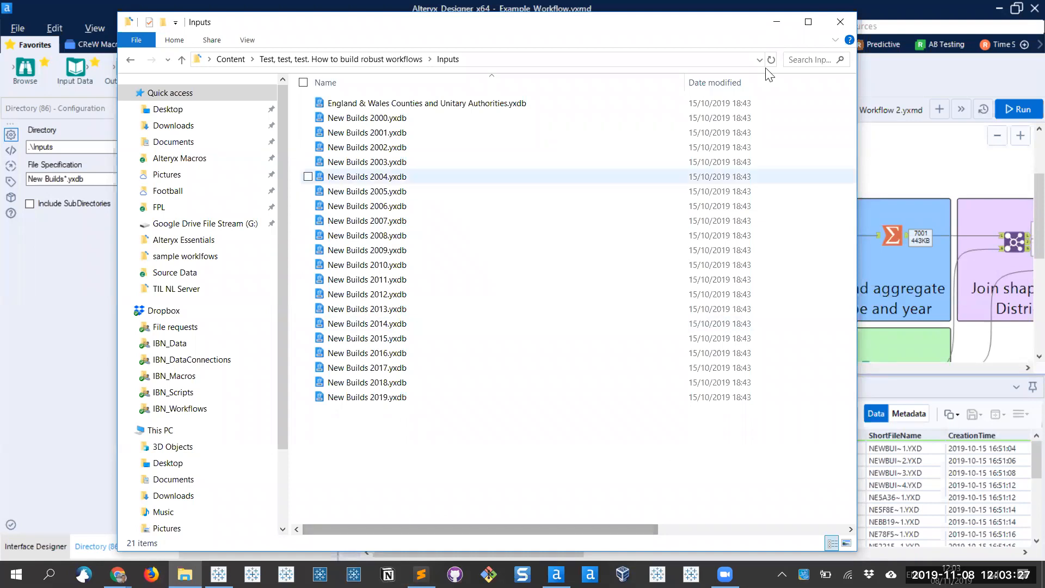
{"action": "left_click", "coordinate": [777, 22]}
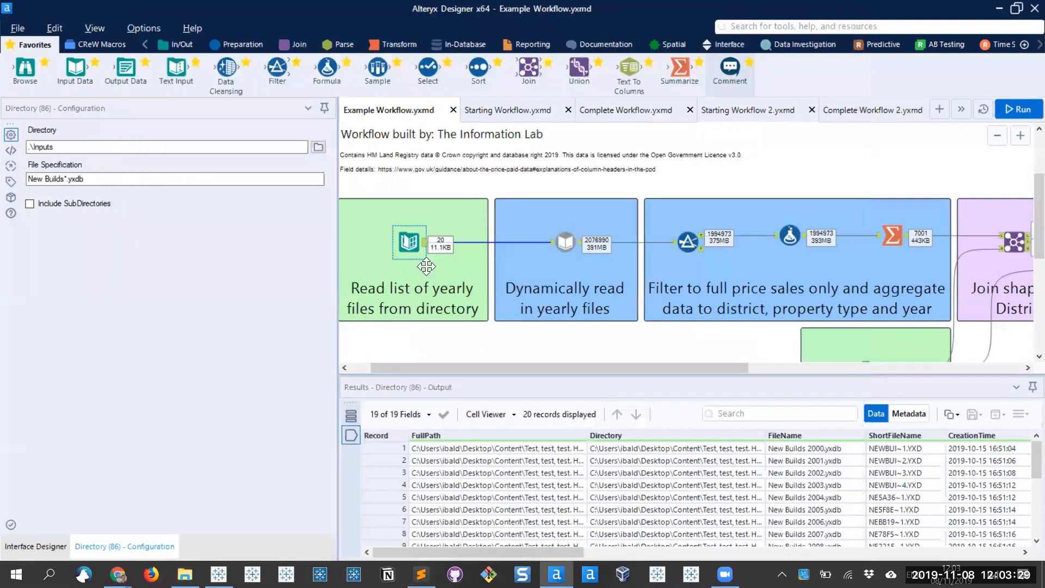
Review the Example Workflow's Dynamic Input, authorities Input Data, County and District joins, and Output Data configurations
{"action": "left_click", "coordinate": [563, 245]}
{"action": "left_click_drag", "start_coordinate": [629, 366], "coordinate": [785, 369]}
{"action": "scroll", "coordinate": [786, 346], "scroll_direction": "down", "scroll_amount": 2}
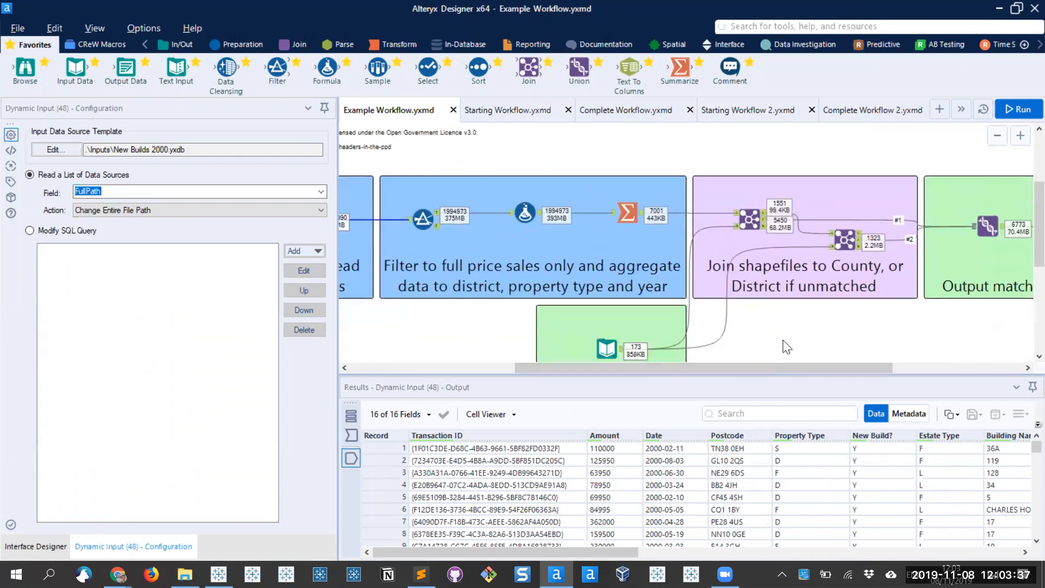
{"action": "left_click", "coordinate": [615, 329]}
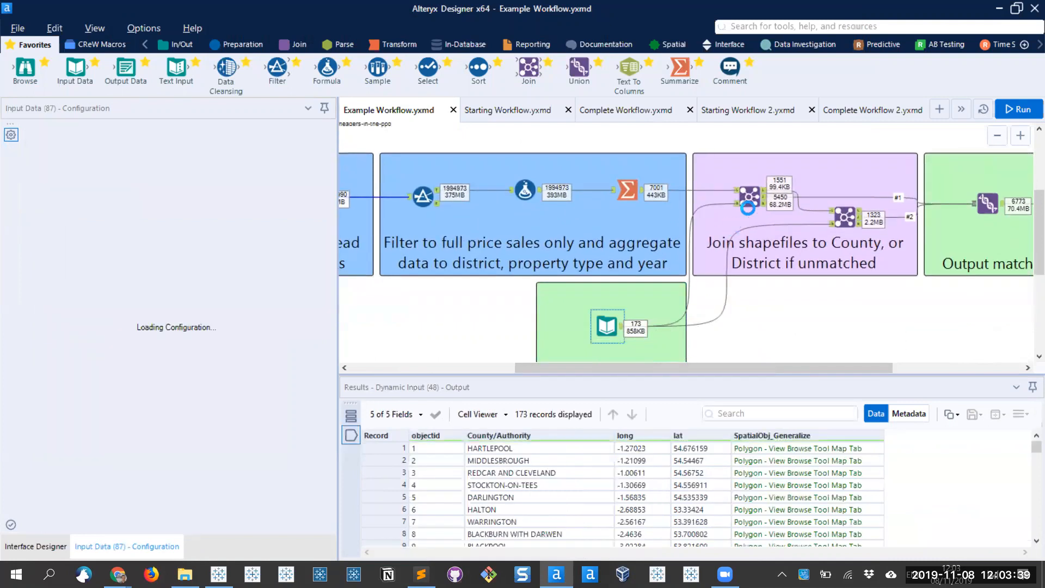
{"action": "left_click", "coordinate": [749, 199]}
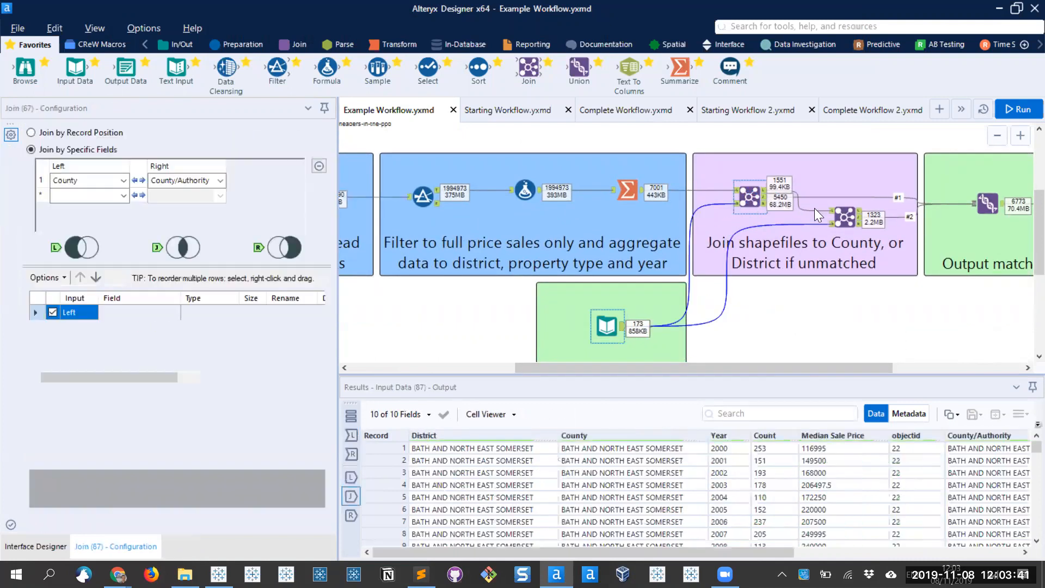
{"action": "left_click", "coordinate": [845, 217]}
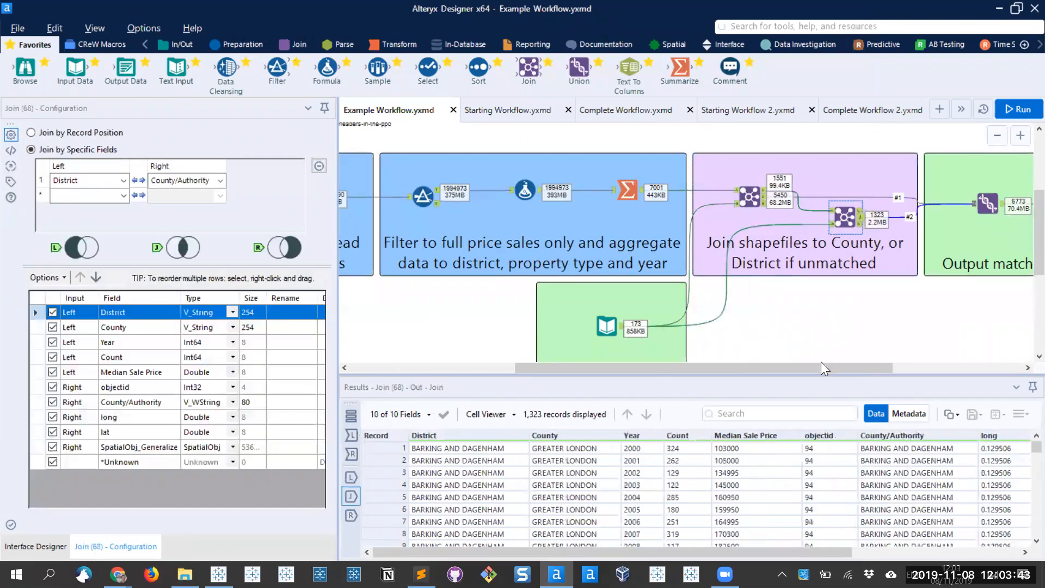
{"action": "left_click_drag", "start_coordinate": [831, 367], "coordinate": [906, 364]}
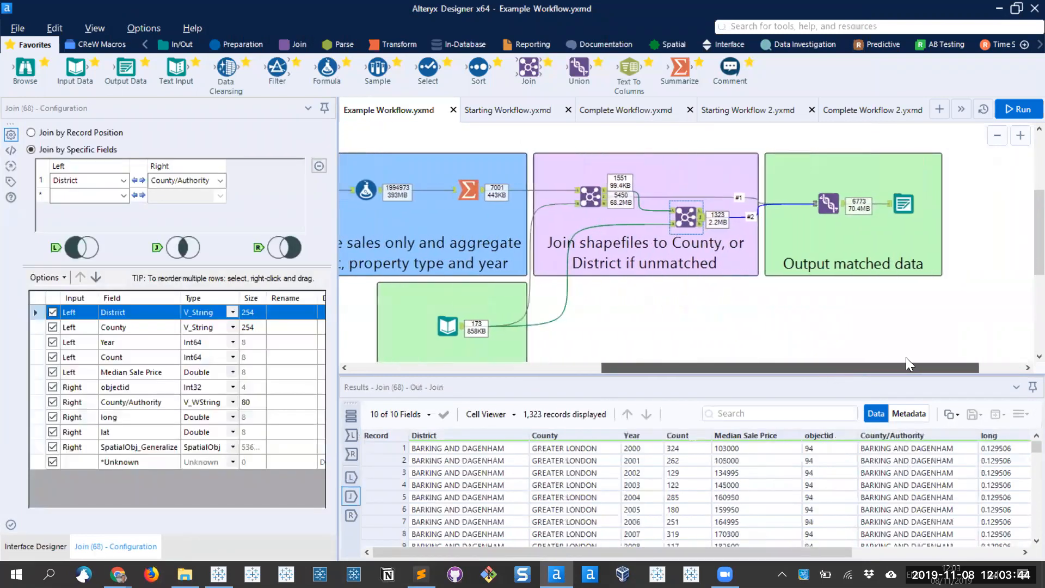
{"action": "left_click", "coordinate": [903, 205]}
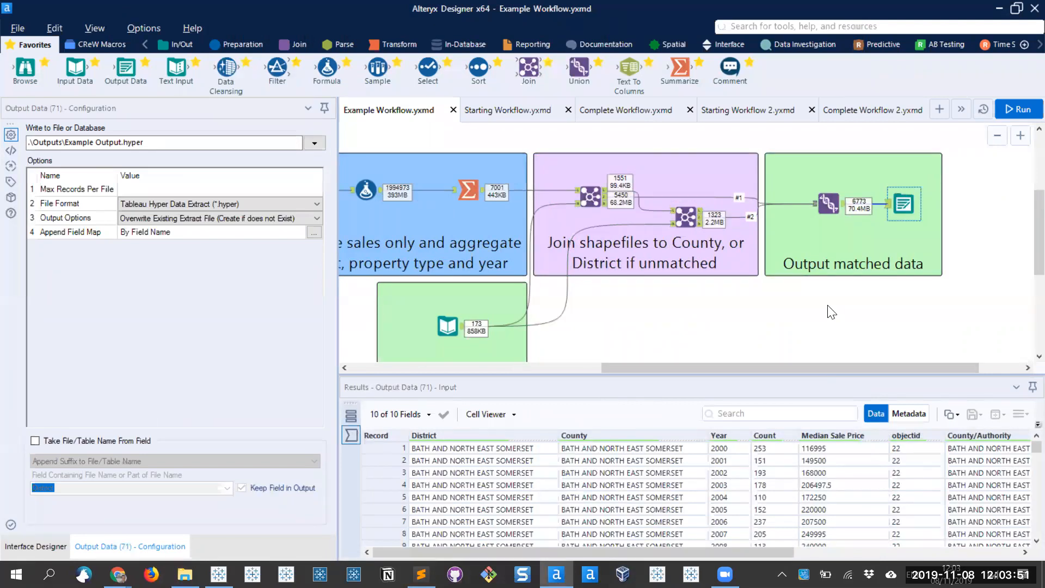
Switch to Tableau's Example Workbook and examine the yearly transactions line around 2017 and 2018 and the New builds by authority map
{"action": "key", "text": "alt+Tab"}
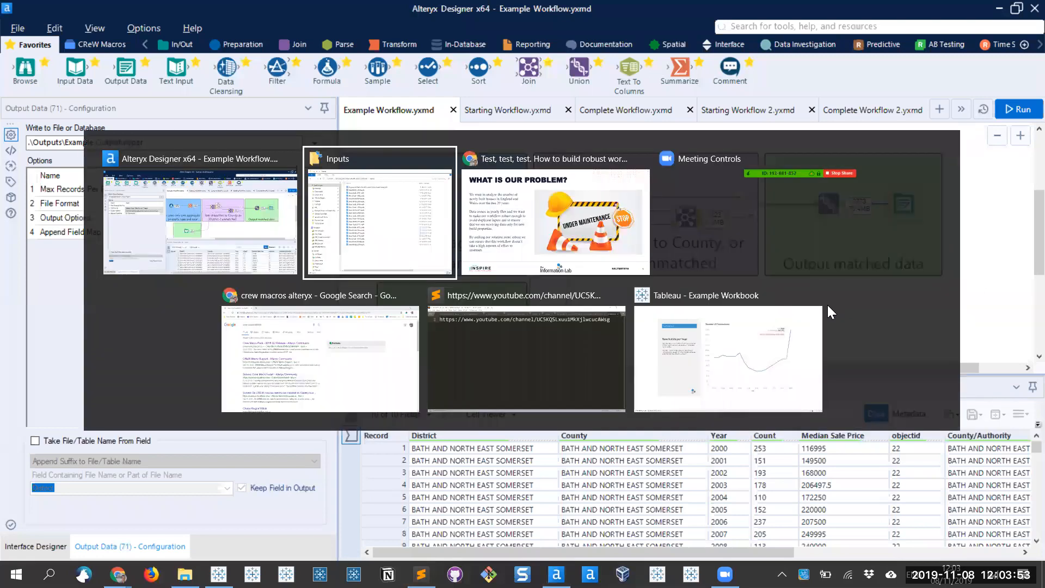
{"action": "key", "text": "alt+Tab"}
{"action": "key", "text": "alt+Tab"}
{"action": "key", "text": "alt+Tab"}
{"action": "key", "text": "alt+Tab"}
{"action": "key", "text": "alt+Tab"}
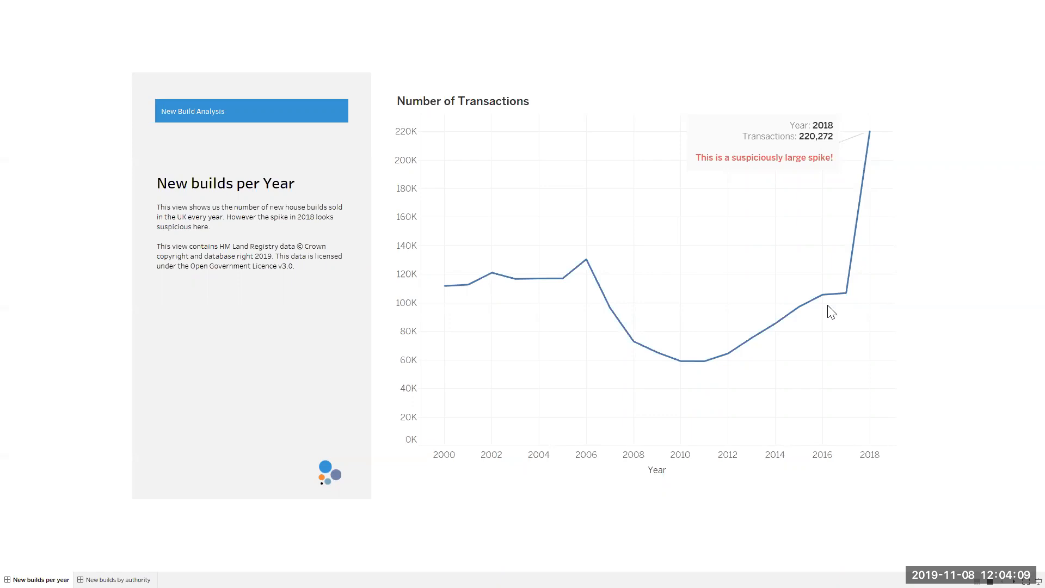
{"action": "mouse_move", "coordinate": [537, 289]}
{"action": "mouse_move", "coordinate": [651, 357]}
{"action": "mouse_move", "coordinate": [718, 368]}
{"action": "mouse_move", "coordinate": [796, 318]}
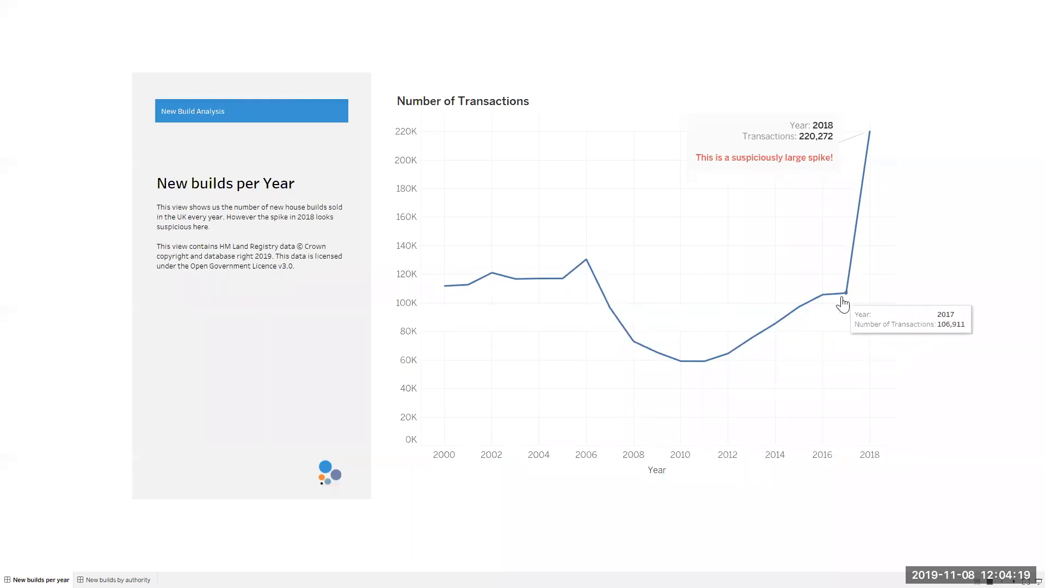
{"action": "mouse_move", "coordinate": [867, 157]}
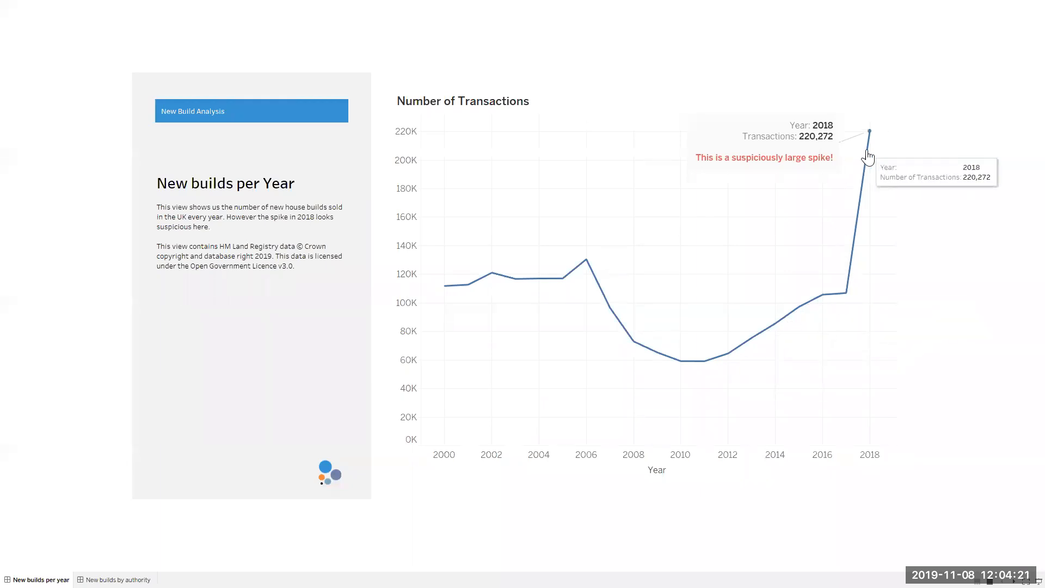
{"action": "mouse_move", "coordinate": [850, 297]}
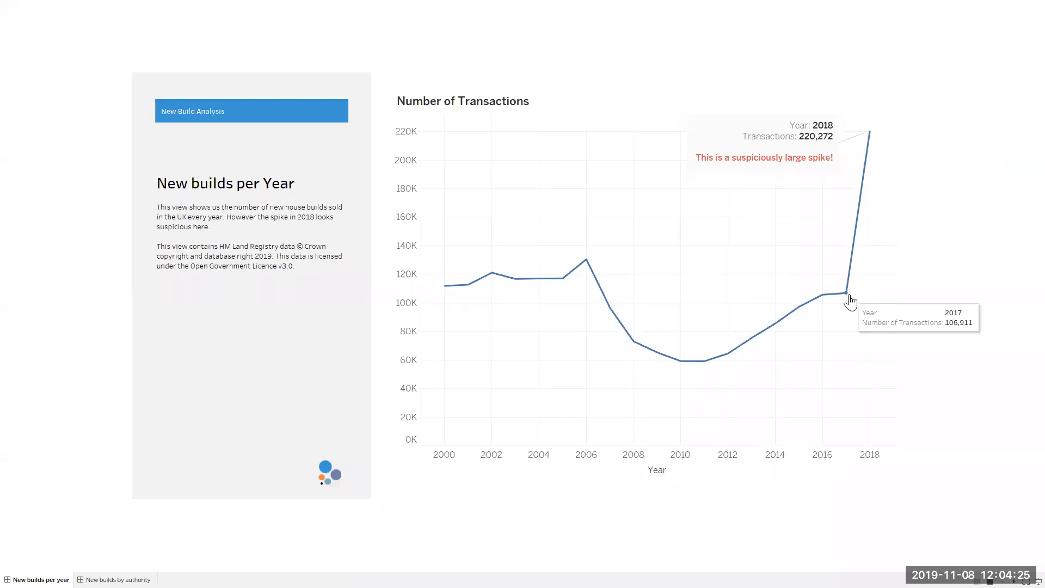
{"action": "mouse_move", "coordinate": [871, 135]}
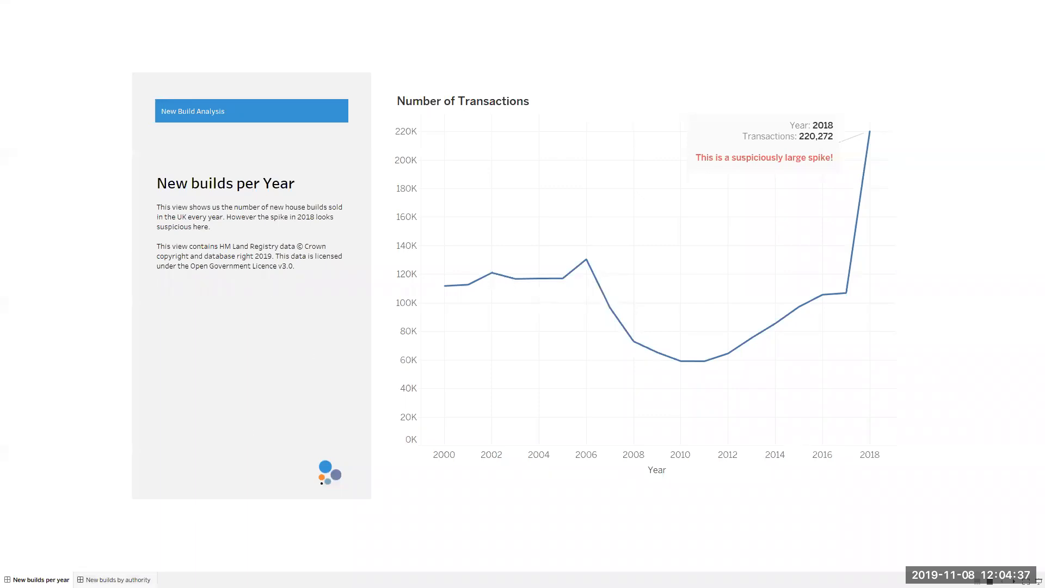
{"action": "left_click", "coordinate": [117, 580]}
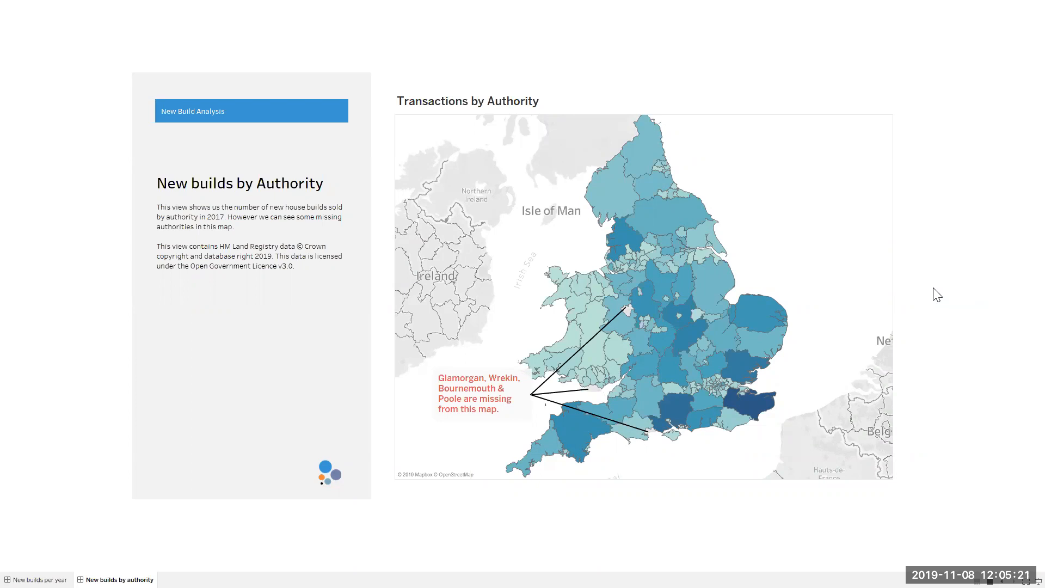
Return to Alteryx Designer and inspect the unmatched left output of the second join, which matches on District
{"action": "key", "text": "alt+Tab"}
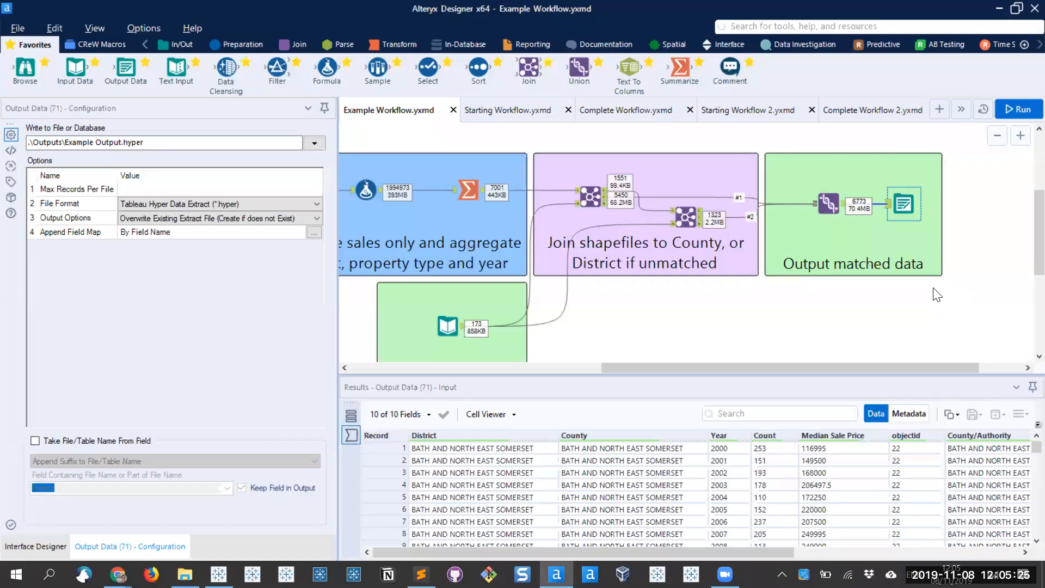
{"action": "scroll", "coordinate": [667, 324], "scroll_direction": "down", "scroll_amount": 3}
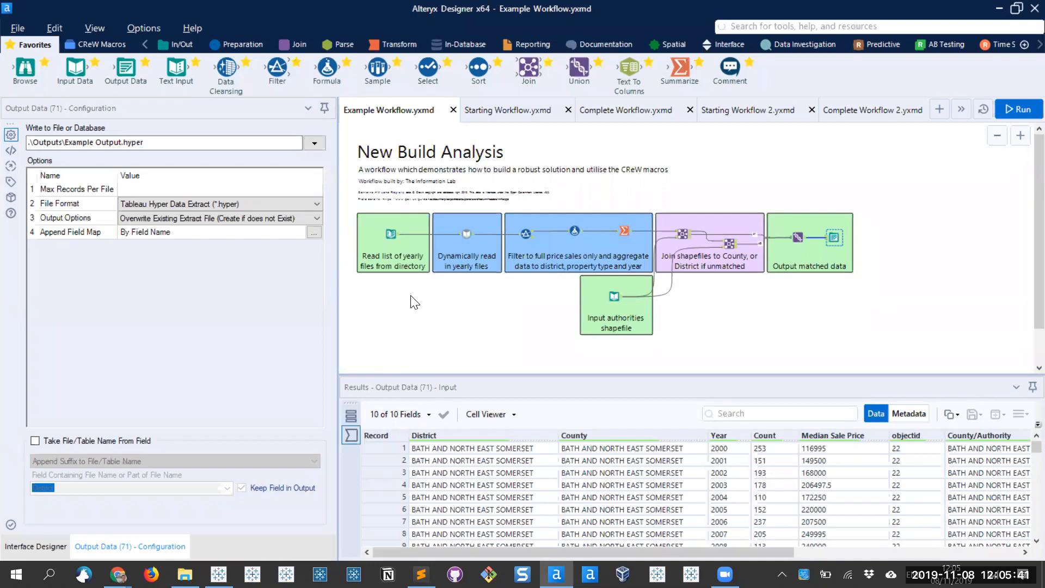
{"action": "scroll", "coordinate": [827, 266], "scroll_direction": "up", "scroll_amount": 3}
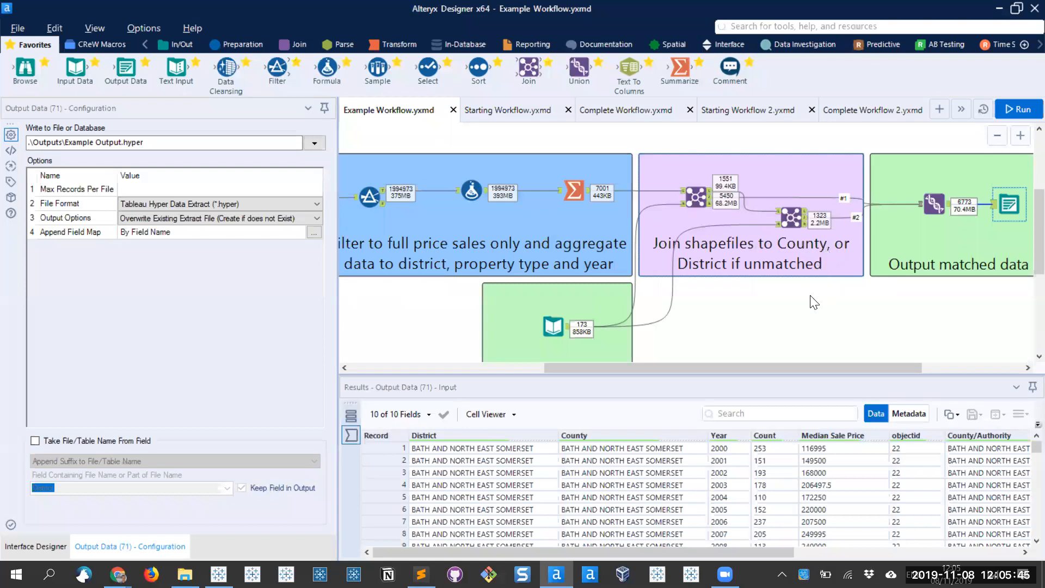
{"action": "left_click", "coordinate": [805, 225]}
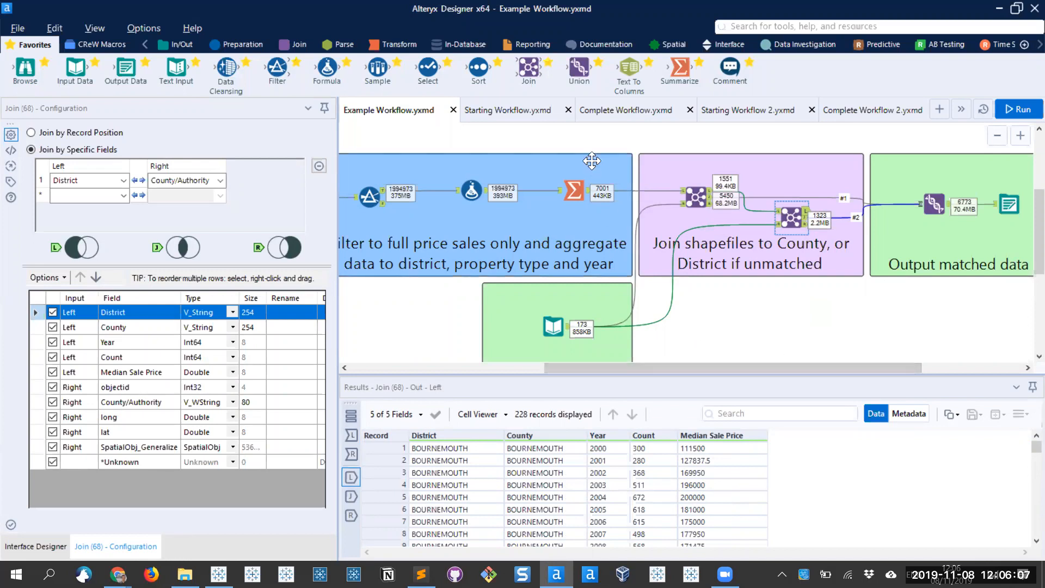
Open Starting Workflow.yxmd and look over its containers from the start of the canvas
{"action": "left_click", "coordinate": [506, 113]}
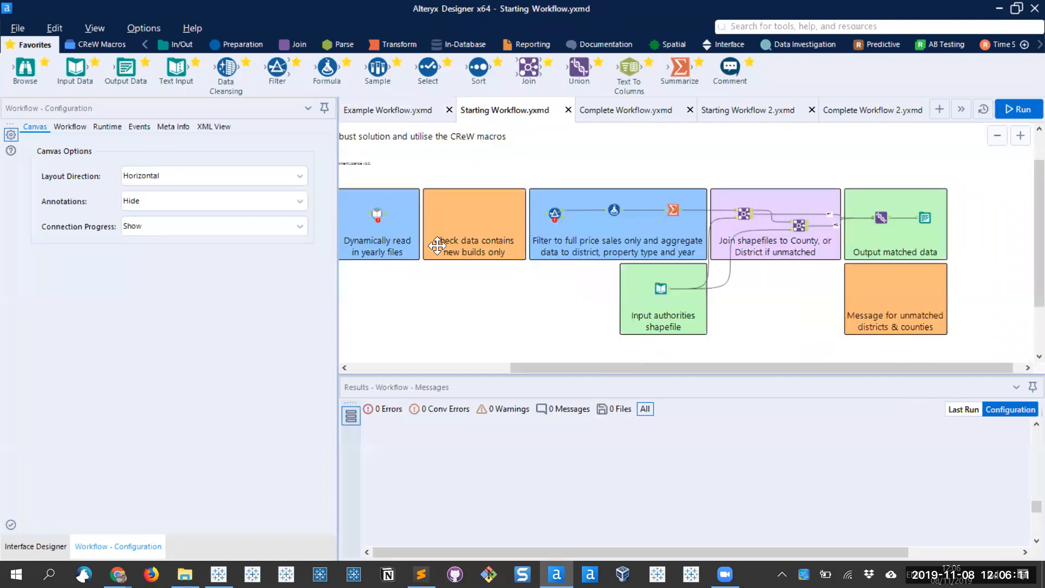
{"action": "left_click_drag", "start_coordinate": [531, 365], "coordinate": [369, 368]}
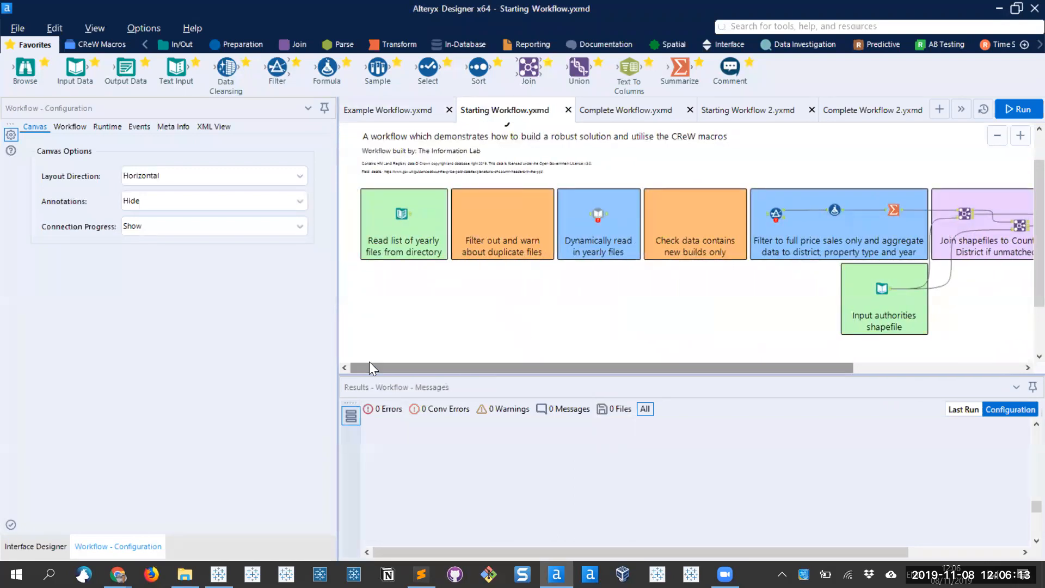
{"action": "scroll", "coordinate": [369, 361], "scroll_direction": "up", "scroll_amount": 1}
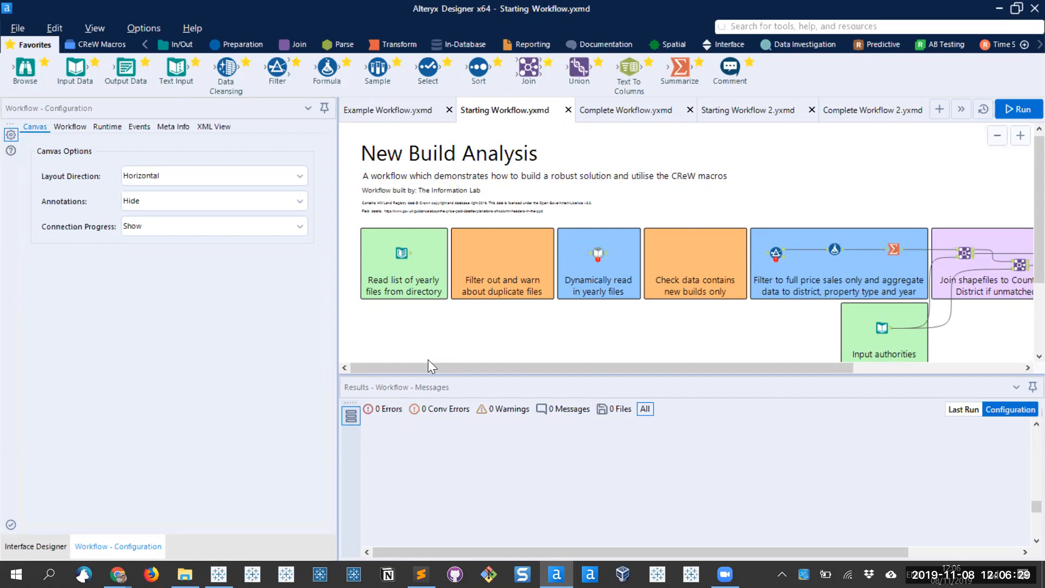
Switch to the presentation in Chrome and show the Today's Agenda slide
{"action": "key", "text": "alt+Tab"}
{"action": "key", "text": "alt+Tab"}
{"action": "key", "text": "alt+Tab"}
{"action": "key", "text": "alt+Tab"}
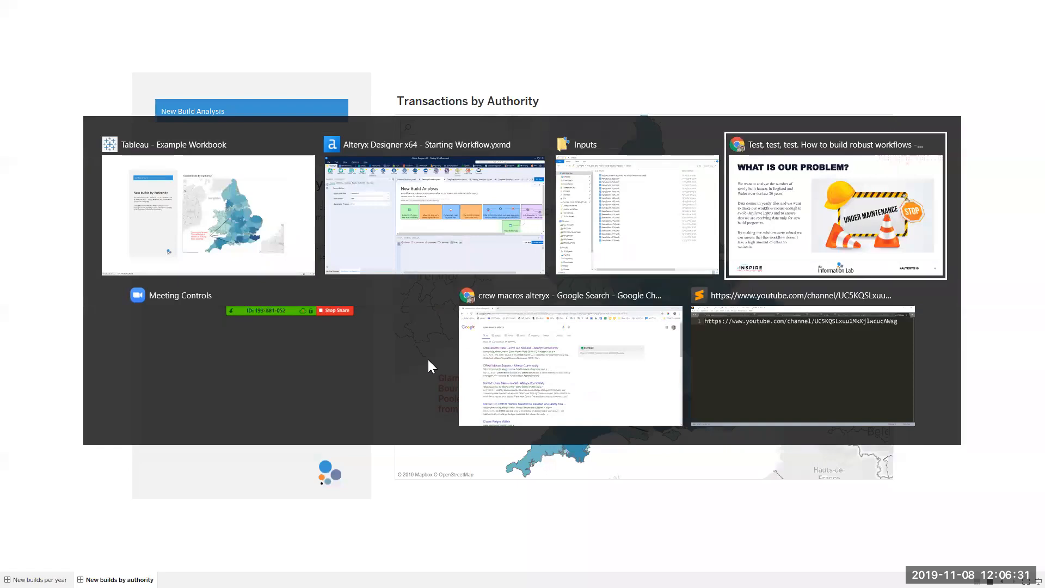
{"action": "key", "text": "Right"}
{"action": "key", "text": "Right"}
{"action": "key", "text": "Left"}
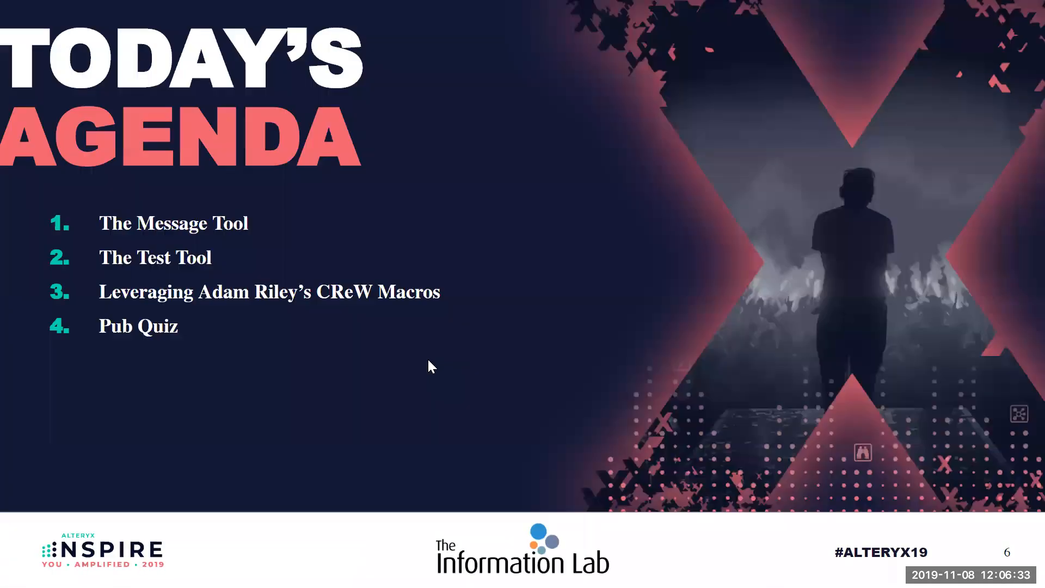
Return to Alteryx Designer and inspect the Directory tool's configuration in Starting Workflow.yxmd
{"action": "key", "text": "alt+Tab"}
{"action": "key", "text": "alt+Tab"}
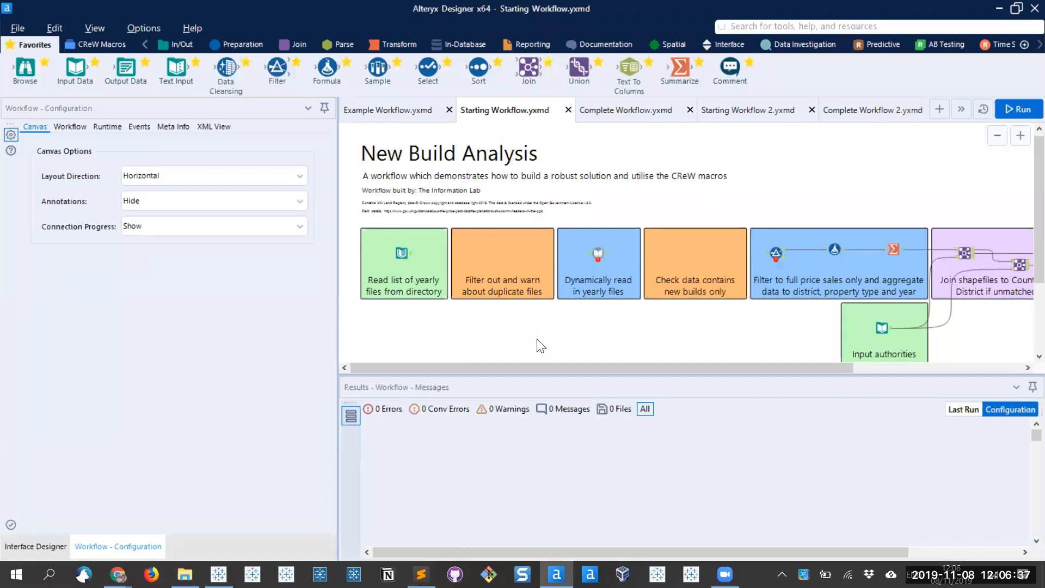
{"action": "scroll", "coordinate": [403, 252], "scroll_direction": "up", "scroll_amount": 4}
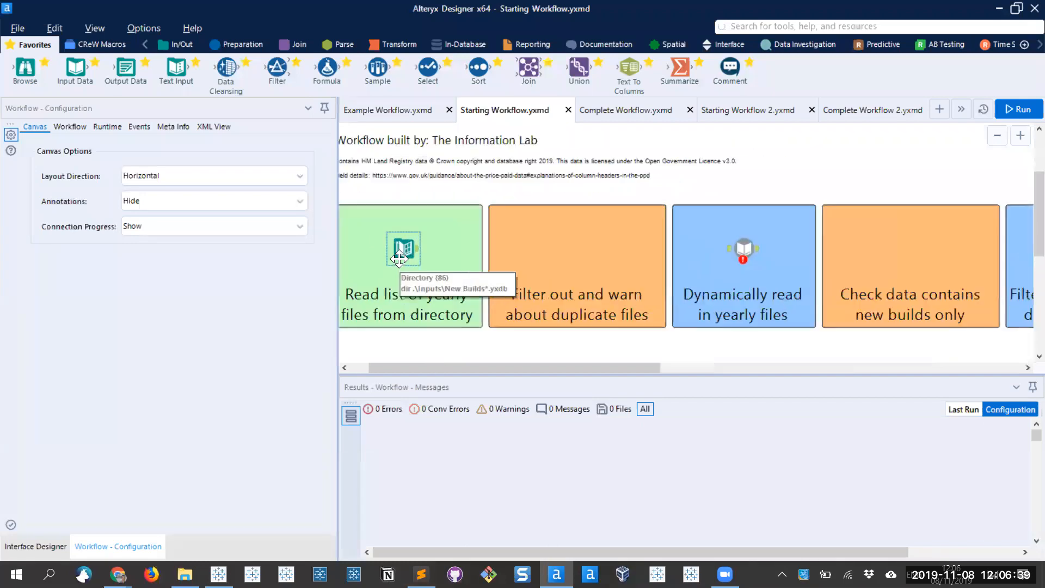
{"action": "left_click", "coordinate": [404, 245]}
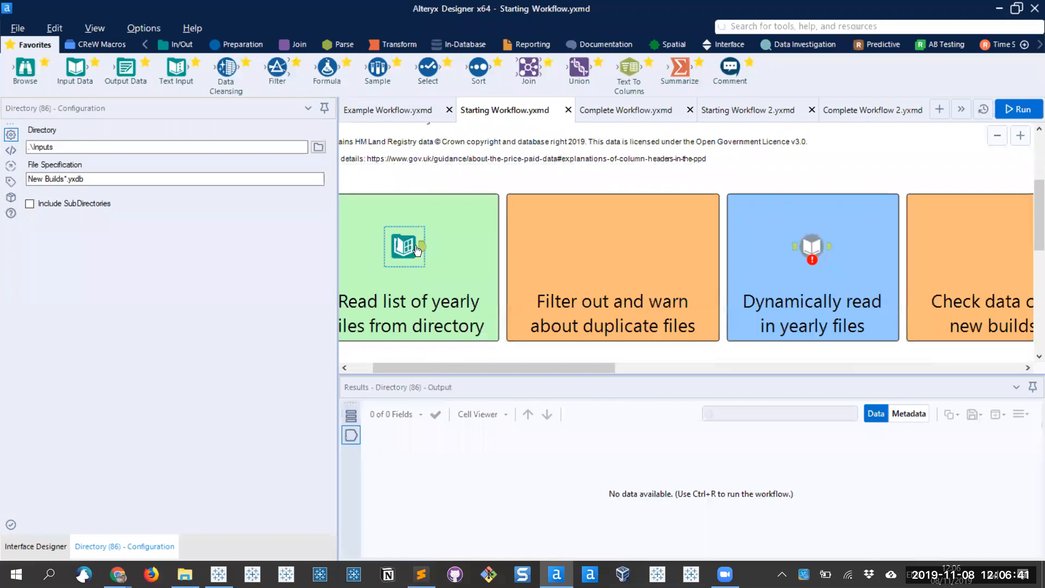
In Example Workflow.yxmd, examine the Directory tool's output records, including file paths, file names, write times and sizes, in a widened results area
{"action": "left_click", "coordinate": [410, 109]}
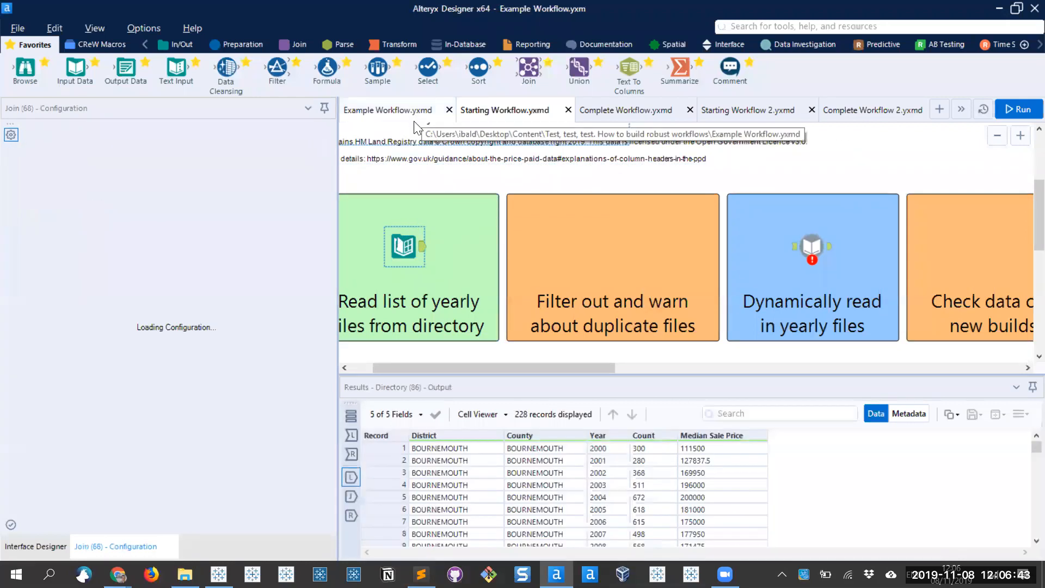
{"action": "left_click_drag", "start_coordinate": [648, 365], "coordinate": [428, 366]}
{"action": "left_click", "coordinate": [449, 197]}
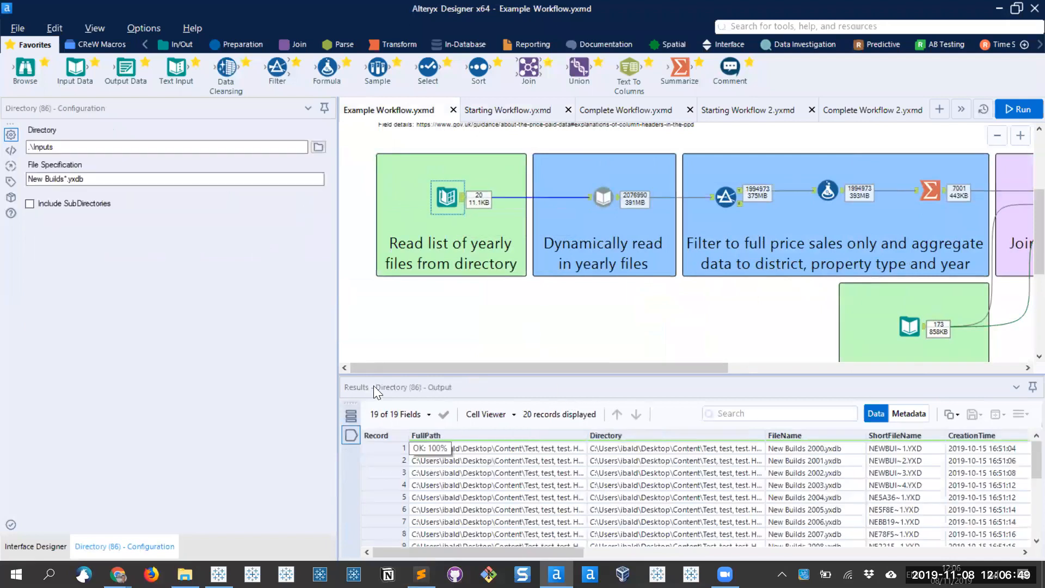
{"action": "left_click_drag", "start_coordinate": [338, 379], "coordinate": [228, 381]}
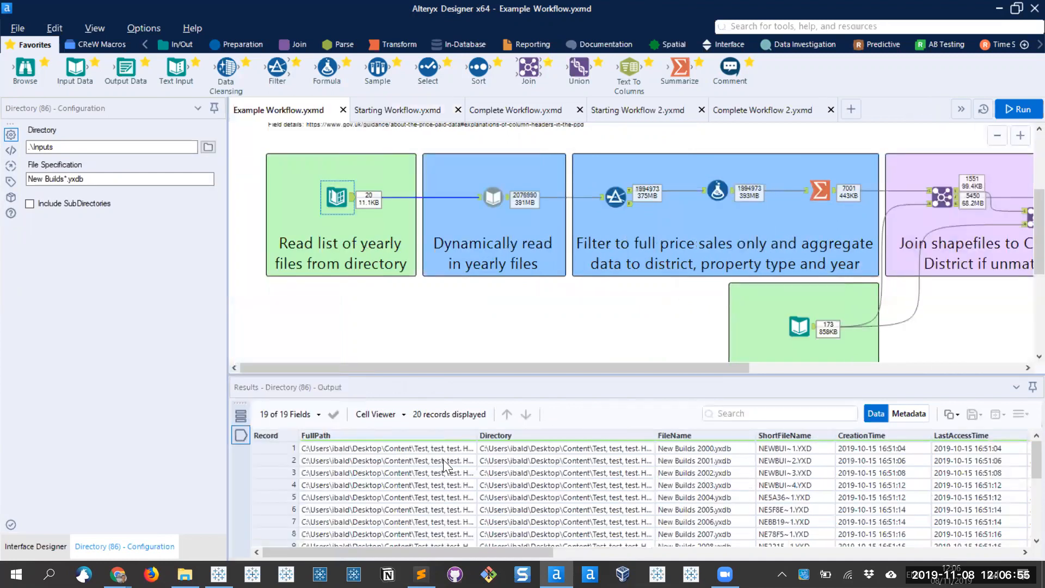
{"action": "left_click_drag", "start_coordinate": [497, 458], "coordinate": [526, 496]}
{"action": "left_click_drag", "start_coordinate": [723, 477], "coordinate": [734, 508]}
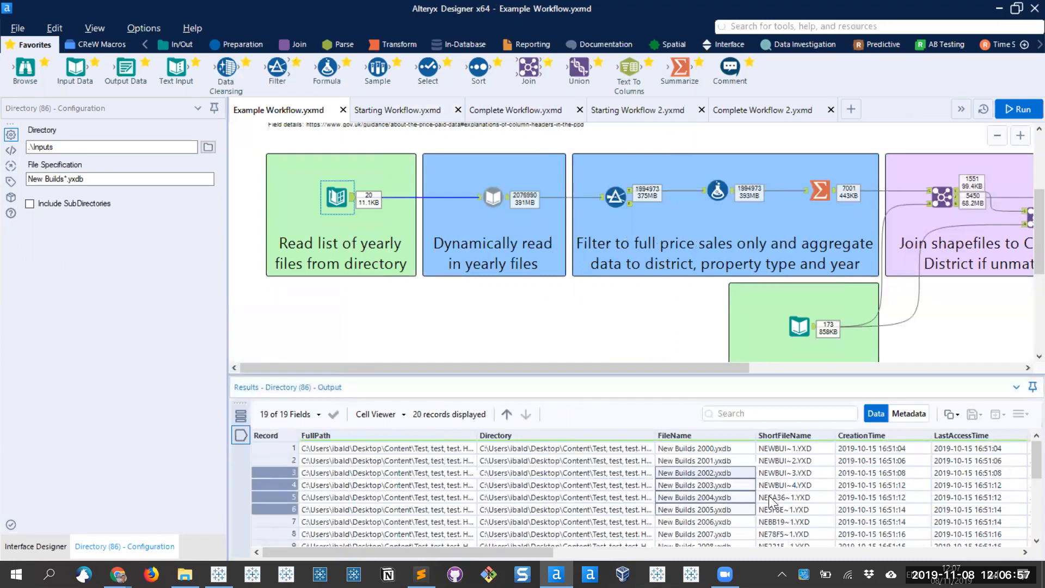
{"action": "left_click_drag", "start_coordinate": [528, 551], "coordinate": [656, 548]}
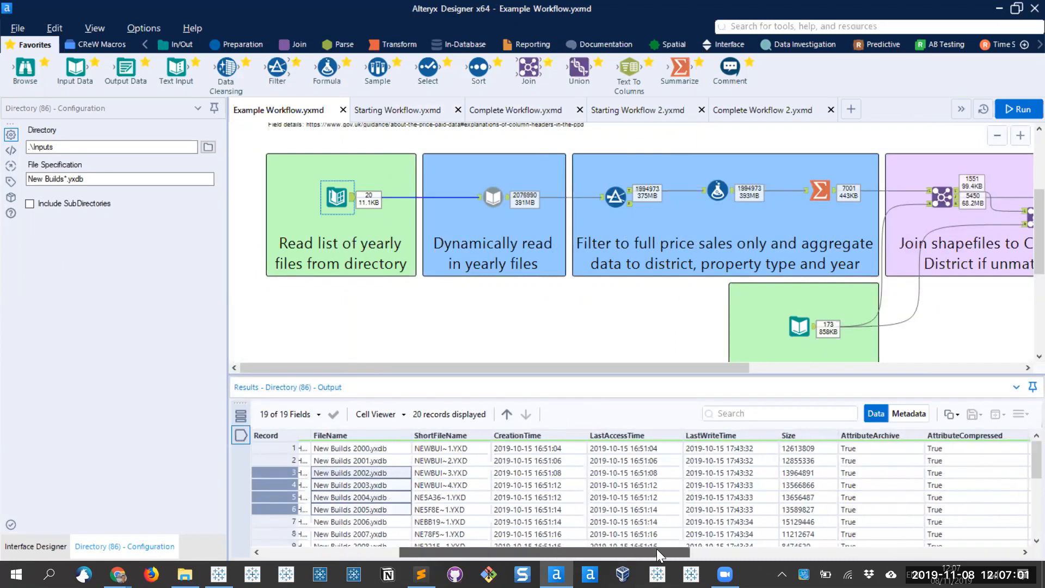
Compare the creation times, last write times and sizes of the yearly files in the Directory tool's output
{"action": "left_click", "coordinate": [578, 473]}
{"action": "left_click_drag", "start_coordinate": [723, 473], "coordinate": [748, 501]}
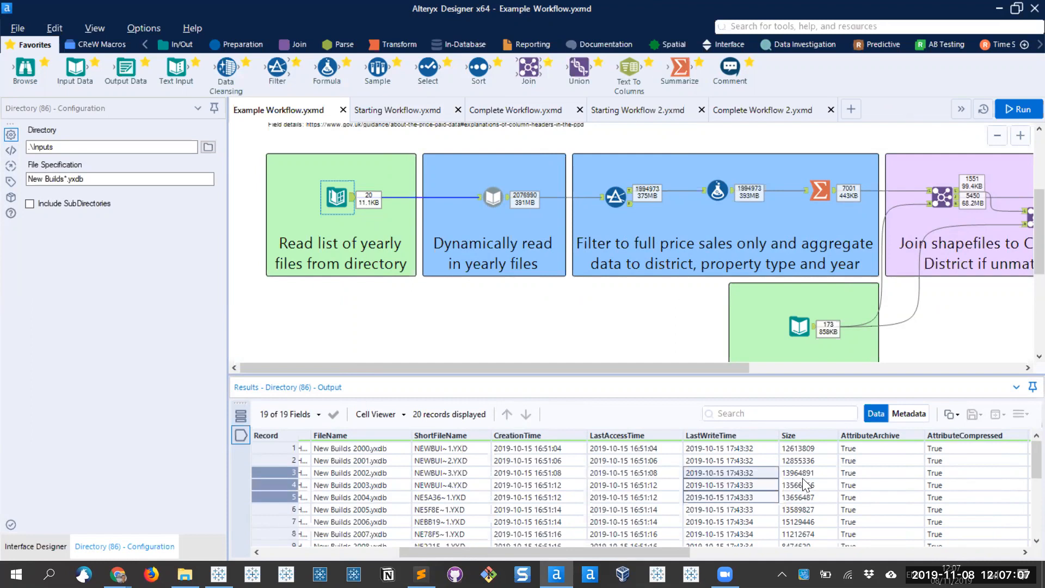
{"action": "left_click_drag", "start_coordinate": [802, 477], "coordinate": [811, 507]}
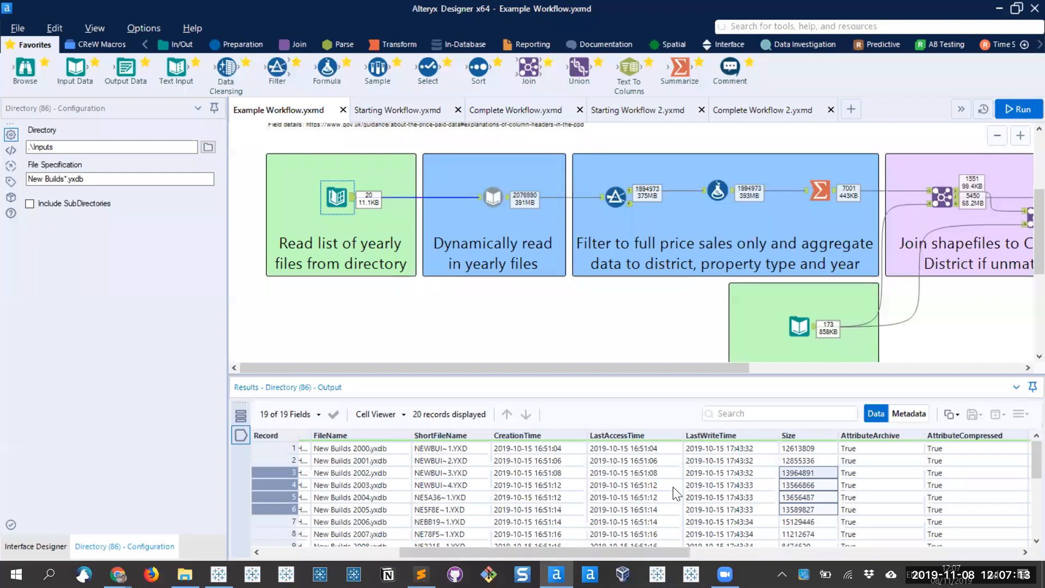
{"action": "scroll", "coordinate": [672, 486], "scroll_direction": "down", "scroll_amount": 2}
{"action": "scroll", "coordinate": [672, 487], "scroll_direction": "down", "scroll_amount": 1}
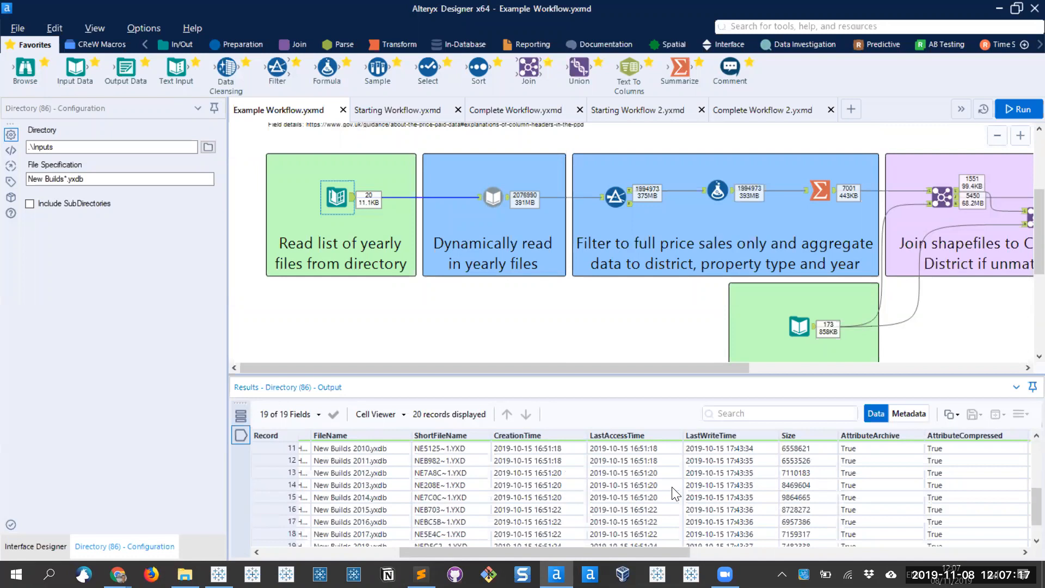
{"action": "scroll", "coordinate": [666, 512], "scroll_direction": "up", "scroll_amount": 3}
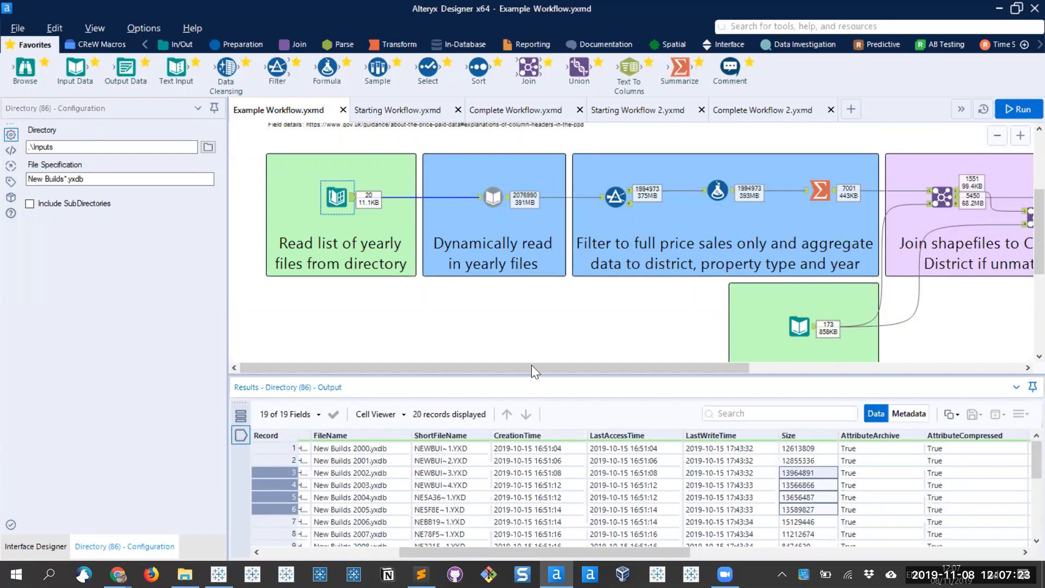
{"action": "left_click", "coordinate": [493, 197]}
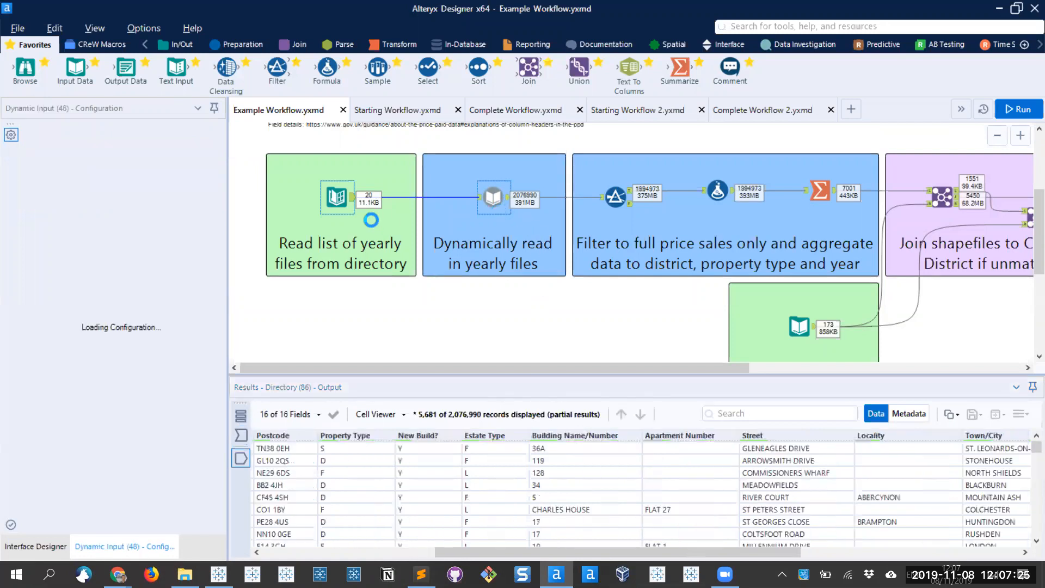
{"action": "left_click", "coordinate": [346, 198]}
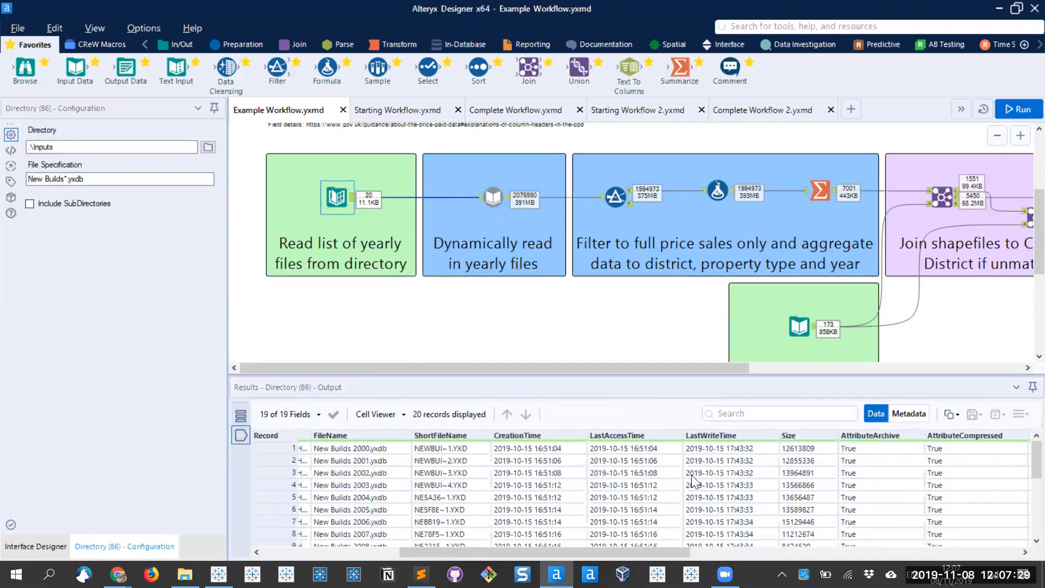
{"action": "left_click", "coordinate": [795, 473]}
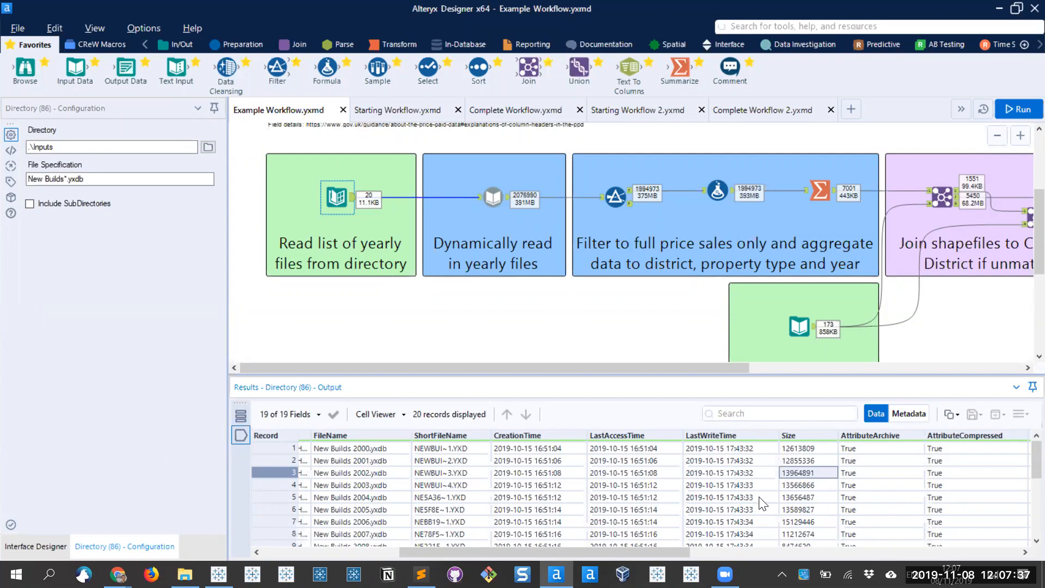
Switch to the Tableau workbook and inspect the 2017 and 2018 transaction points on the New builds per year view
{"action": "key", "text": "alt+Tab"}
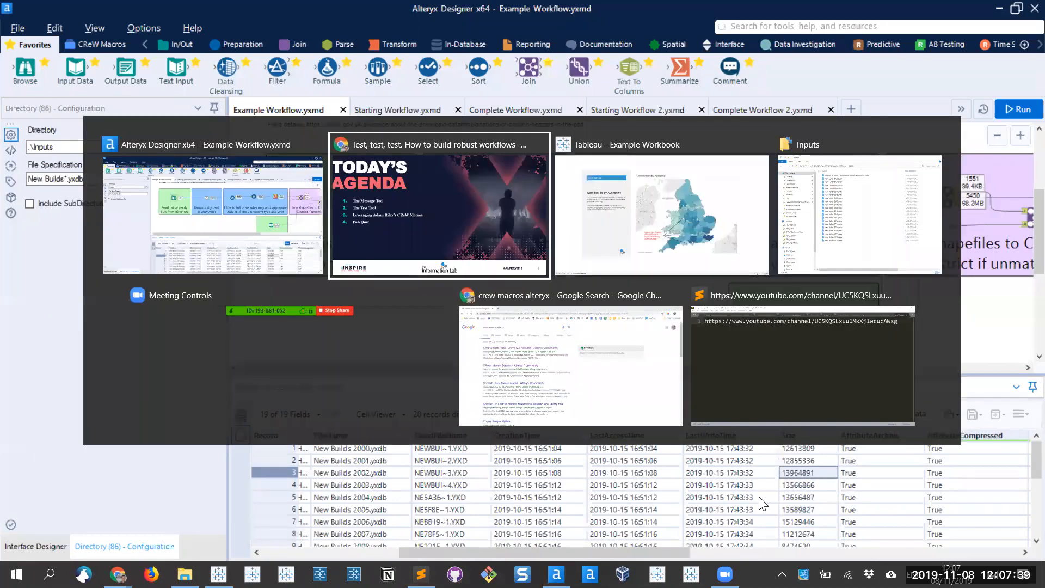
{"action": "key", "text": "alt+Tab"}
{"action": "left_click", "coordinate": [37, 579]}
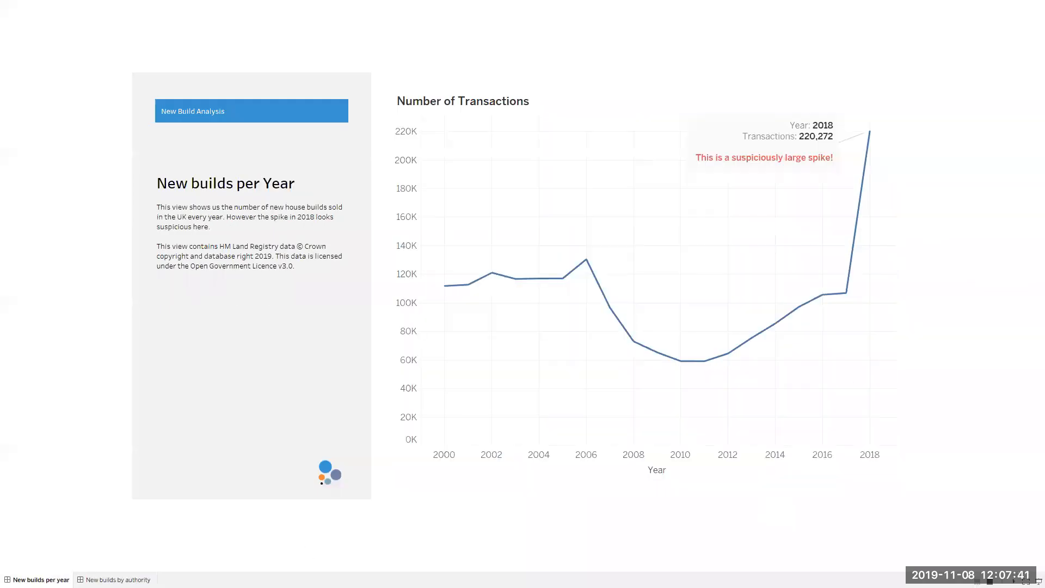
{"action": "mouse_move", "coordinate": [843, 300]}
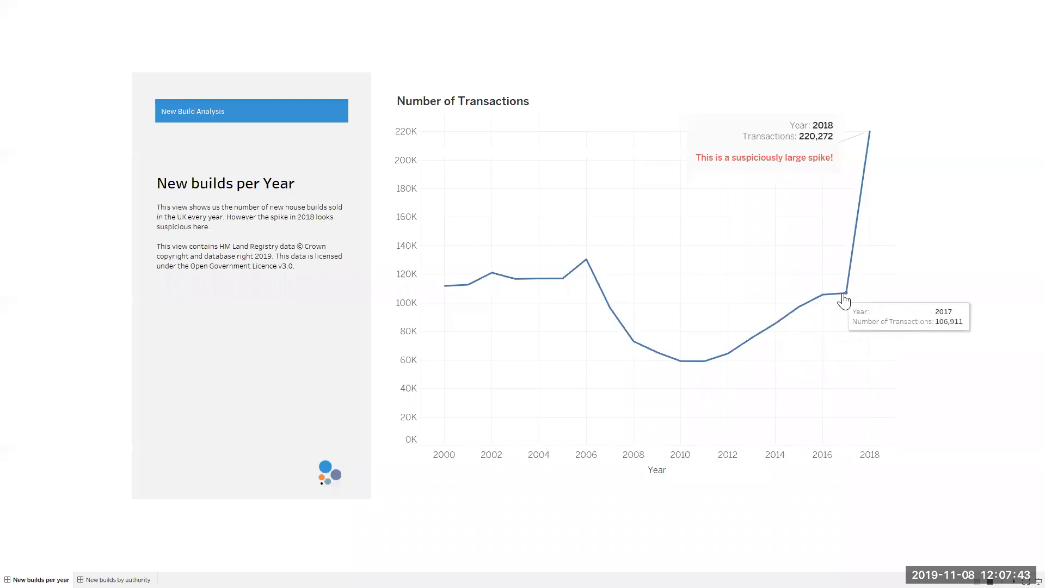
{"action": "mouse_move", "coordinate": [865, 158]}
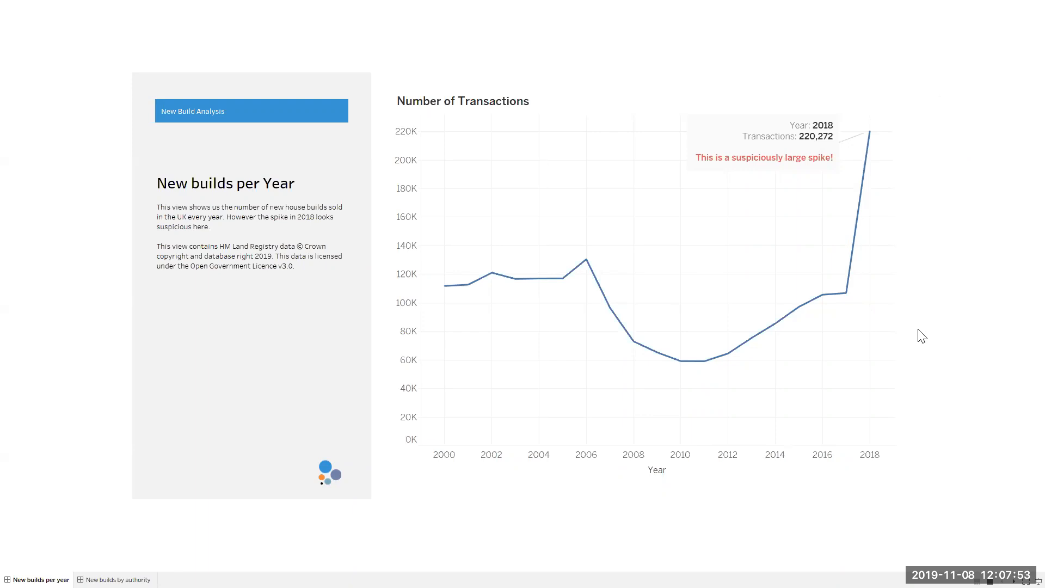
Switch to the Inputs folder in File Explorer and check the details of New Builds 2019.yxdb
{"action": "key", "text": "alt+Tab"}
{"action": "key", "text": "alt+Tab"}
{"action": "key", "text": "alt+Tab"}
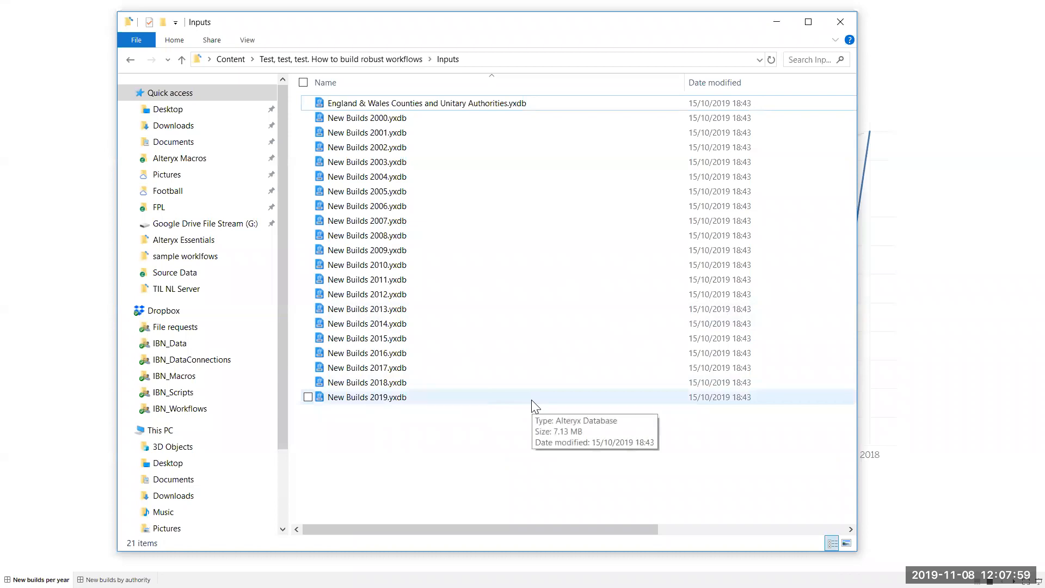
Return to Alteryx Designer and compare the creation times and sizes of the 2018 and 2019 files in the Directory output
{"action": "key", "text": "alt+Tab"}
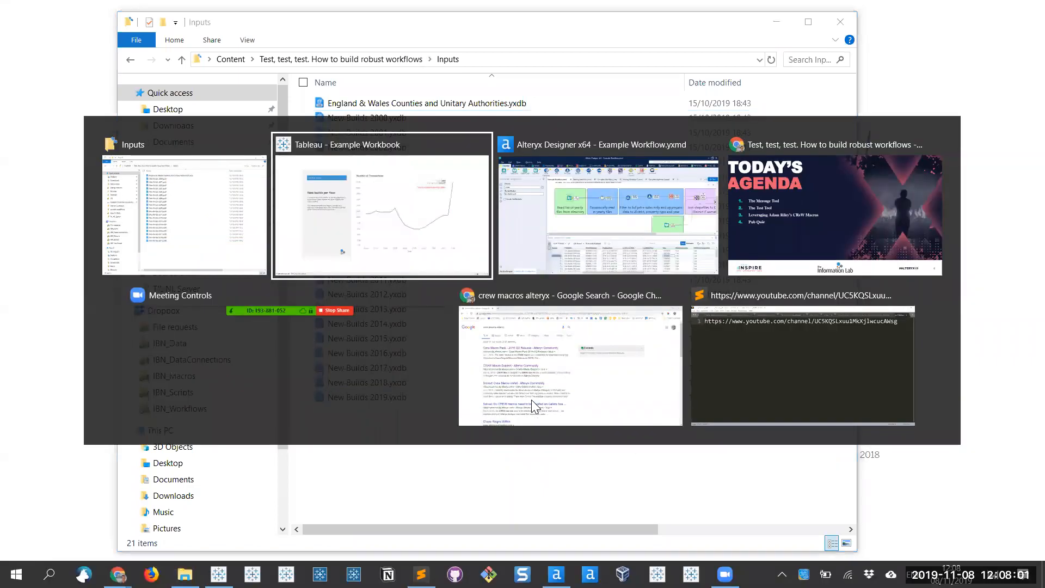
{"action": "key", "text": "alt+Tab"}
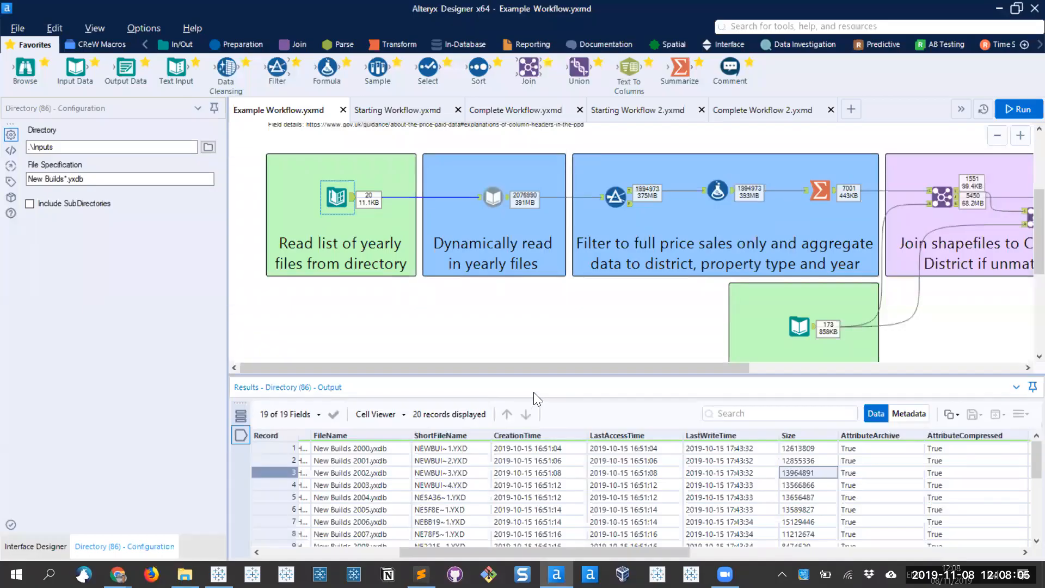
{"action": "scroll", "coordinate": [699, 485], "scroll_direction": "down", "scroll_amount": 3}
{"action": "scroll", "coordinate": [697, 491], "scroll_direction": "down", "scroll_amount": 1}
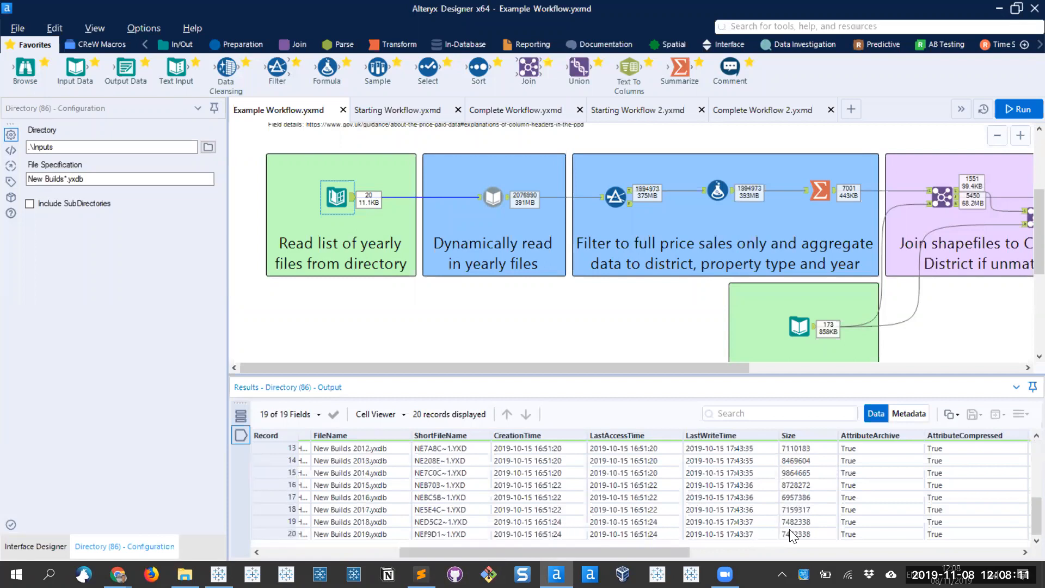
{"action": "left_click_drag", "start_coordinate": [542, 524], "coordinate": [586, 535]}
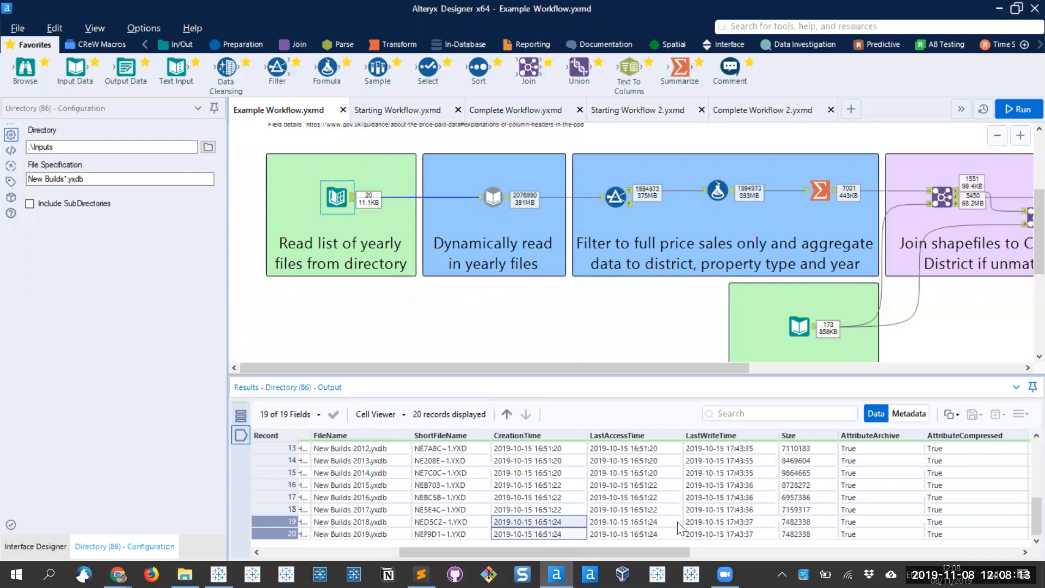
{"action": "left_click_drag", "start_coordinate": [794, 522], "coordinate": [806, 536]}
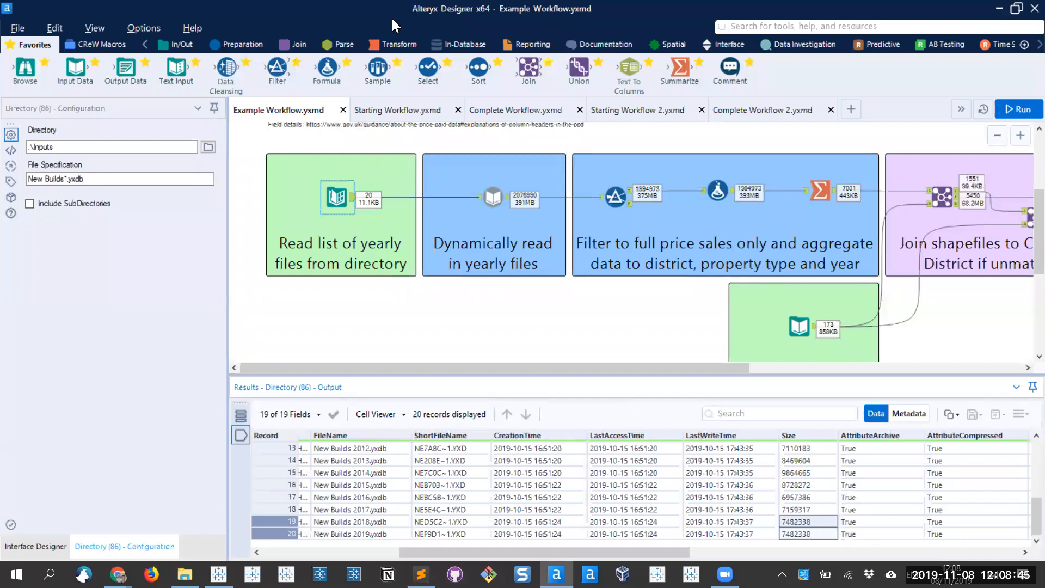
In Starting Workflow.yxmd, add a Unique tool after the Directory tool in the "Filter out and warn about duplicate files" container
{"action": "left_click", "coordinate": [381, 110]}
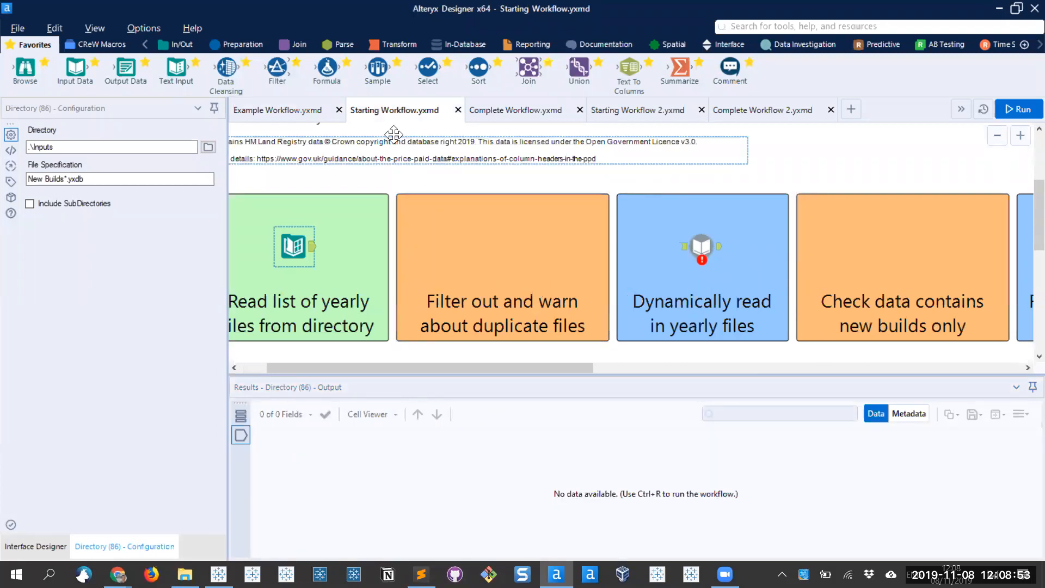
{"action": "left_click", "coordinate": [235, 46]}
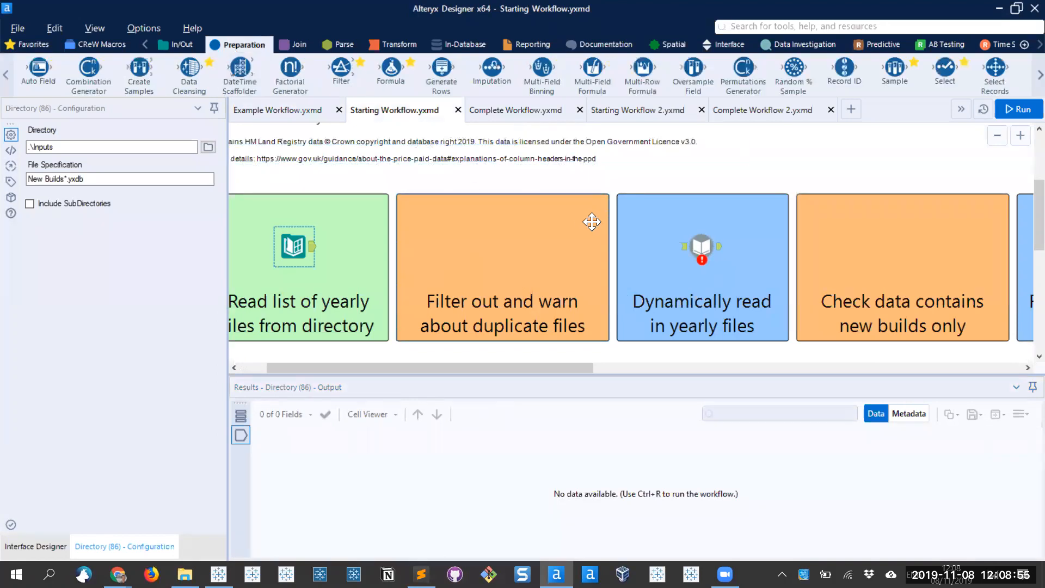
{"action": "left_click", "coordinate": [736, 143]}
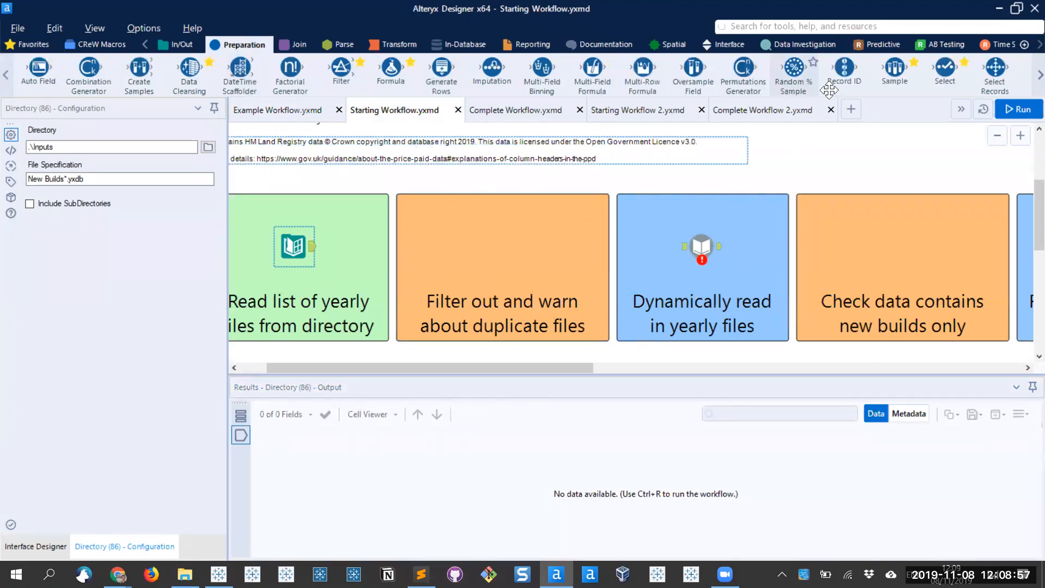
{"action": "scroll", "coordinate": [1022, 81], "scroll_direction": "down", "scroll_amount": 3}
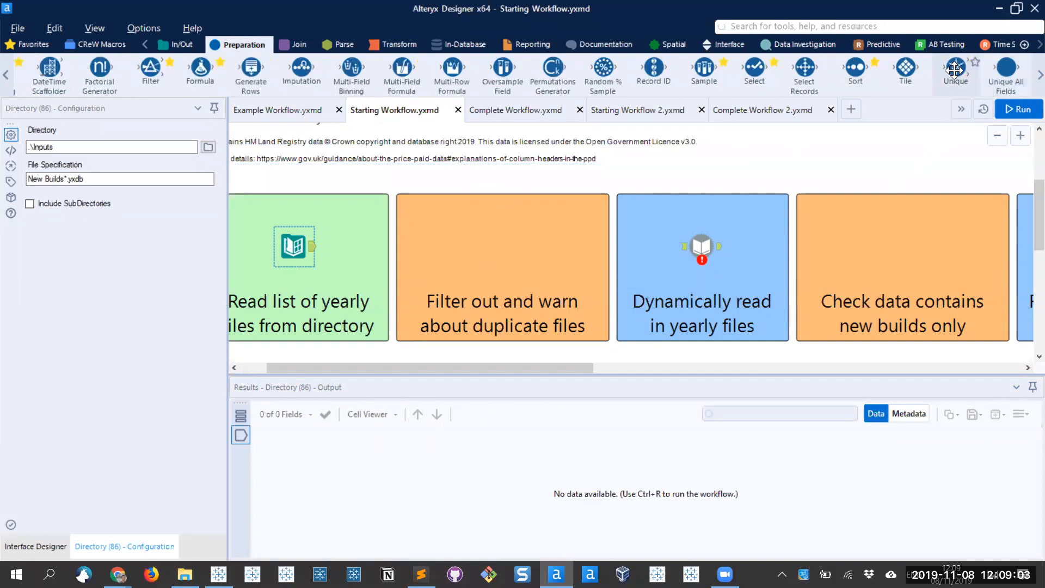
{"action": "left_click_drag", "start_coordinate": [955, 70], "coordinate": [453, 247]}
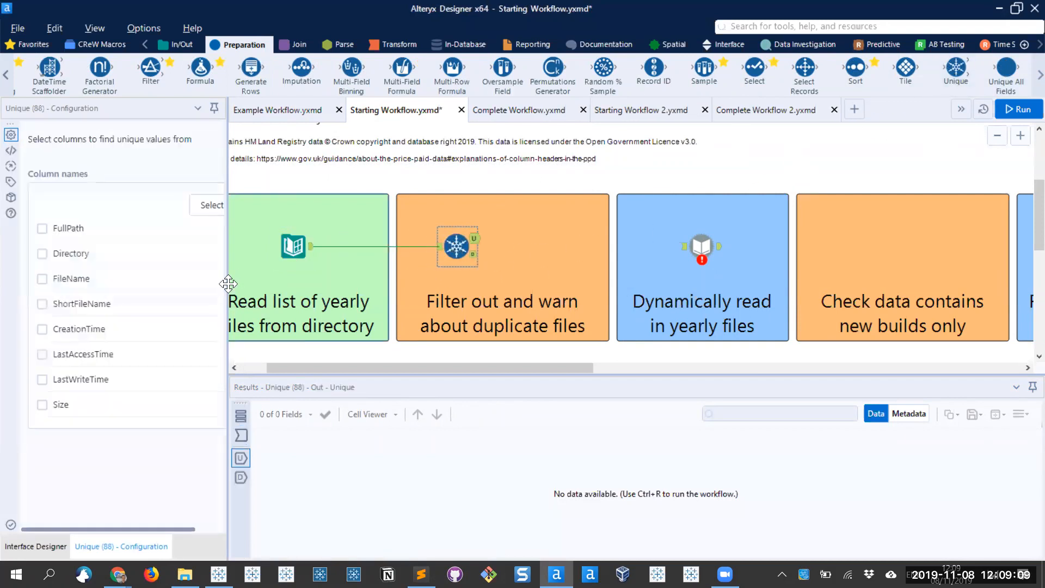
Widen the Unique tool's configuration area and set CreationTime and Size as its unique columns
{"action": "scroll", "coordinate": [228, 283], "scroll_direction": "left", "scroll_amount": 2}
{"action": "left_click_drag", "start_coordinate": [228, 283], "coordinate": [323, 285]}
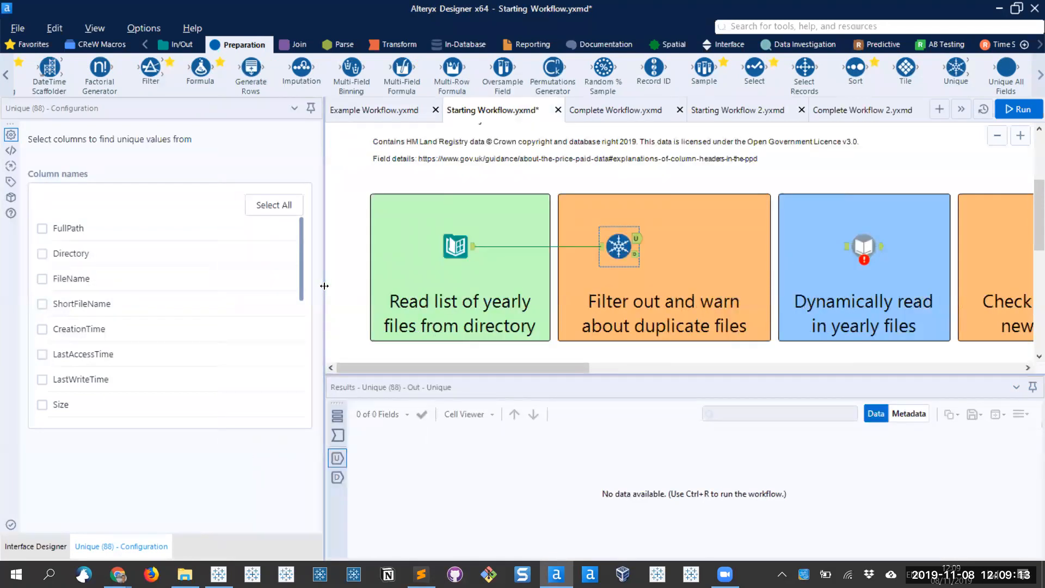
{"action": "left_click", "coordinate": [64, 329]}
{"action": "left_click", "coordinate": [55, 407]}
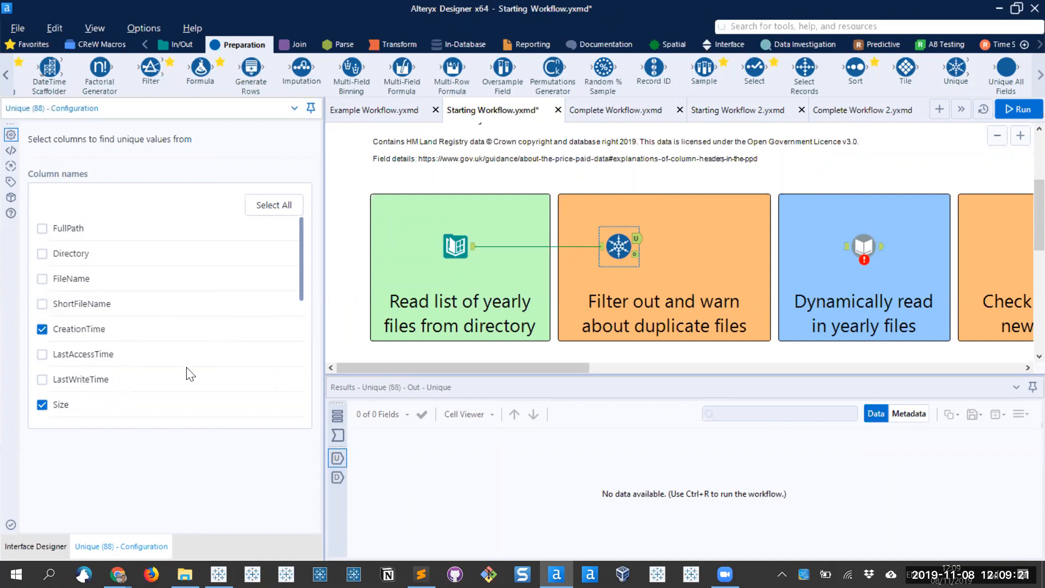
Connect a Browse tool to each of the Unique tool's two outputs and run the workflow
{"action": "left_click", "coordinate": [178, 44]}
{"action": "left_click_drag", "start_coordinate": [53, 82], "coordinate": [676, 229]}
{"action": "left_click_drag", "start_coordinate": [42, 85], "coordinate": [676, 263]}
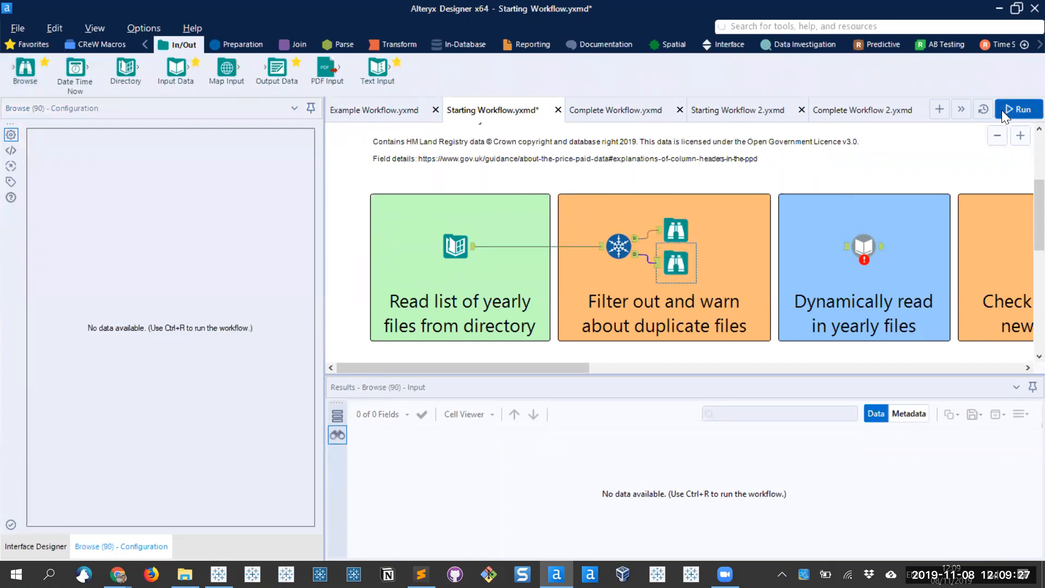
{"action": "left_click", "coordinate": [1007, 110]}
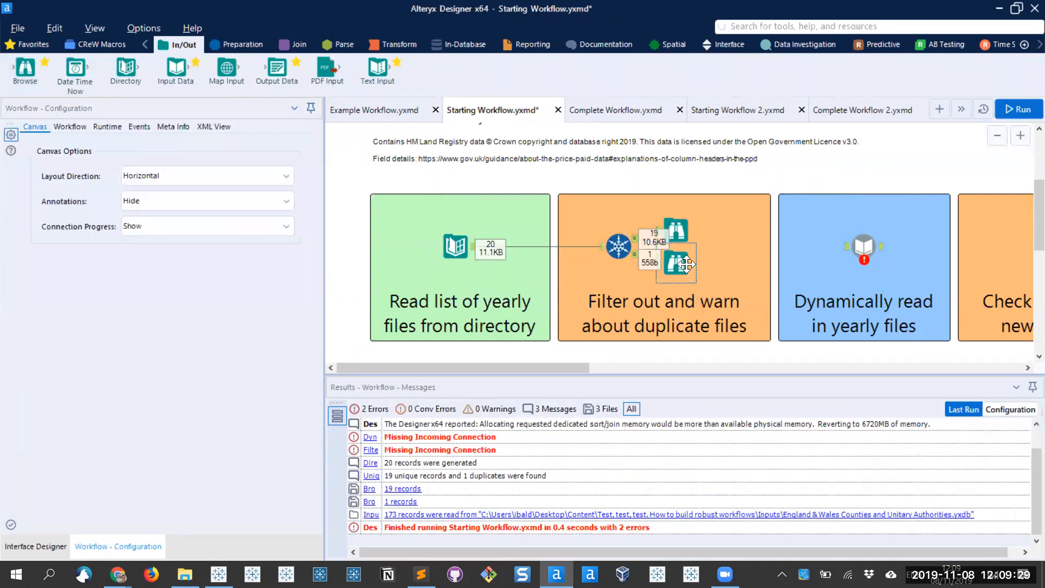
Examine the duplicate record's file name, creation time and size, along with the unique records in the other Browse tool
{"action": "left_click", "coordinate": [686, 264]}
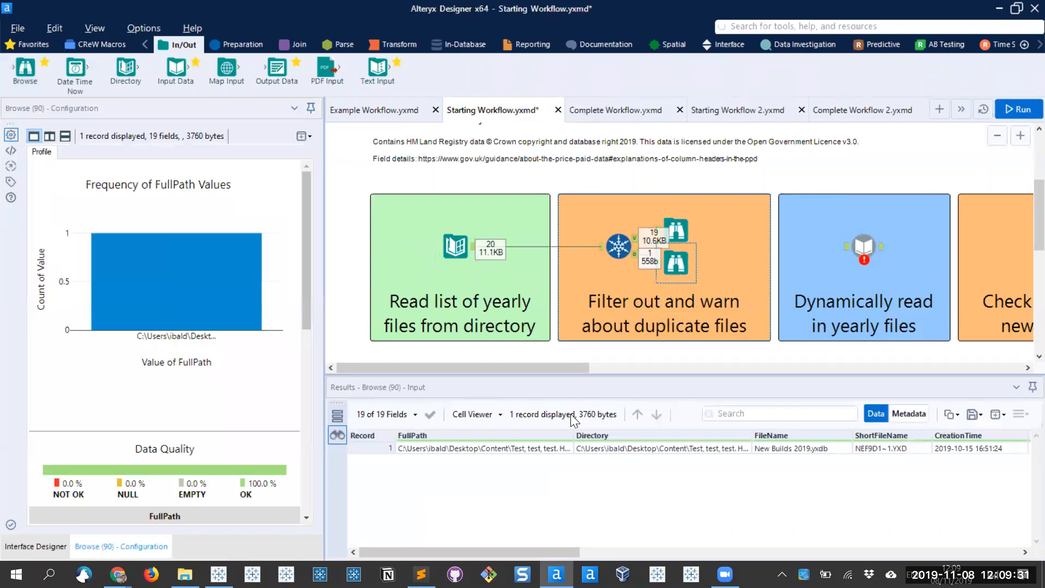
{"action": "left_click", "coordinate": [557, 552]}
{"action": "left_click_drag", "start_coordinate": [557, 552], "coordinate": [671, 538]}
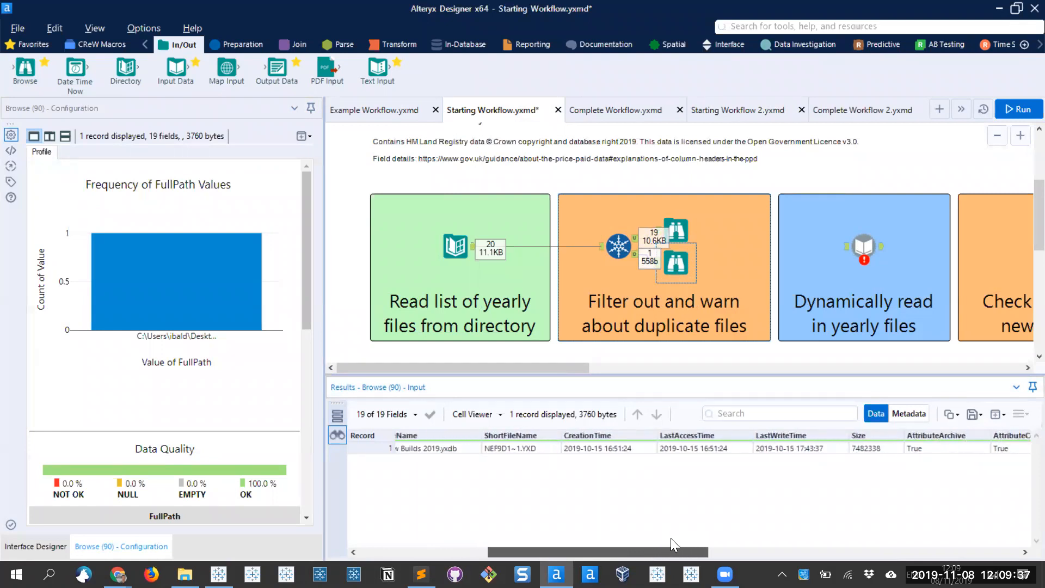
{"action": "left_click", "coordinate": [676, 229]}
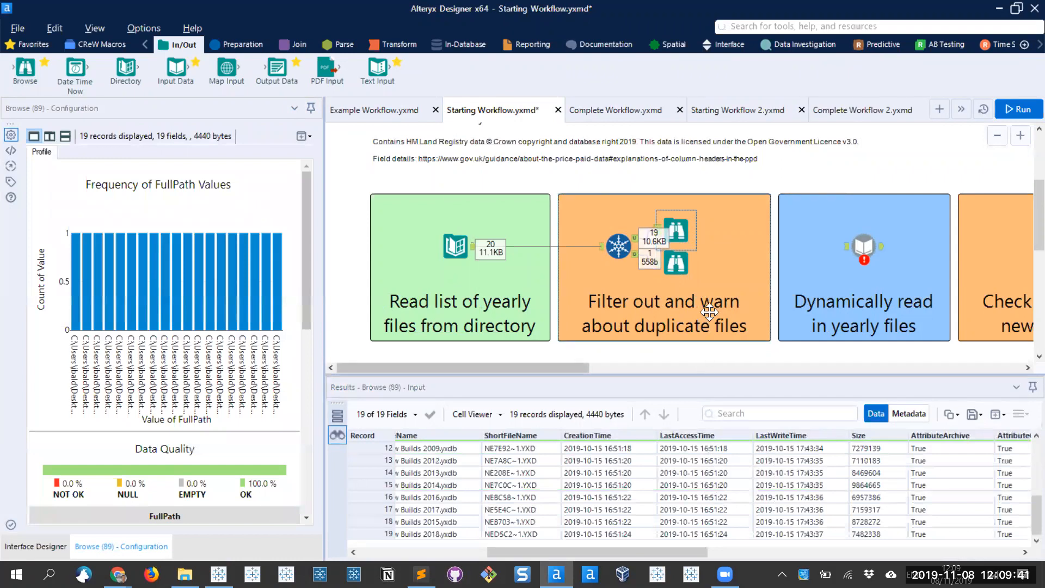
Move the duplicates Browse tool slightly lower in its container and show the Unique tool's unique output
{"action": "left_click", "coordinate": [680, 265]}
{"action": "left_click_drag", "start_coordinate": [682, 265], "coordinate": [684, 273]}
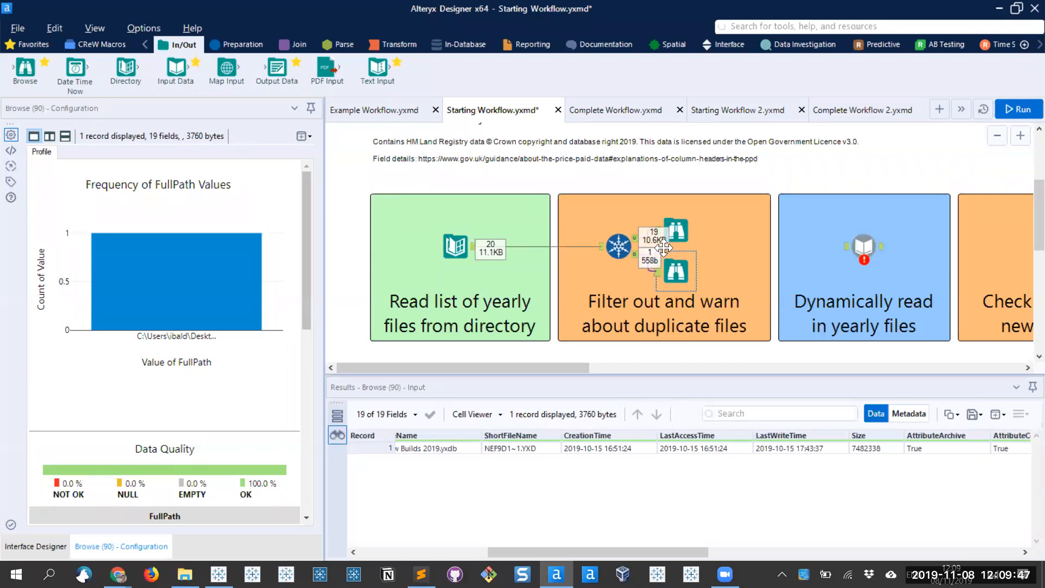
{"action": "left_click", "coordinate": [638, 244]}
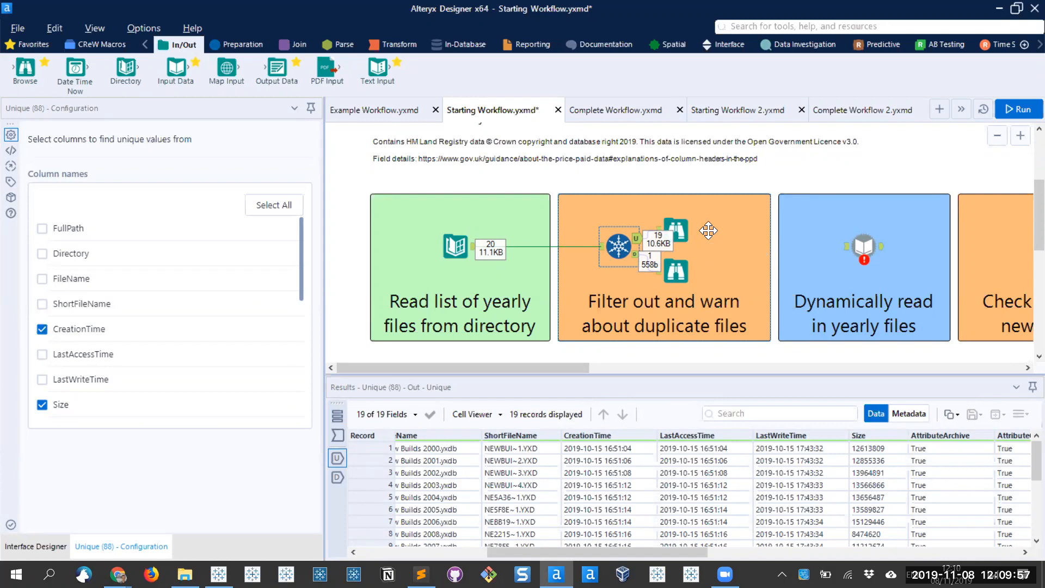
Show the workflow's run messages and widen the source column so the full tool names can be read
{"action": "left_click", "coordinate": [630, 279]}
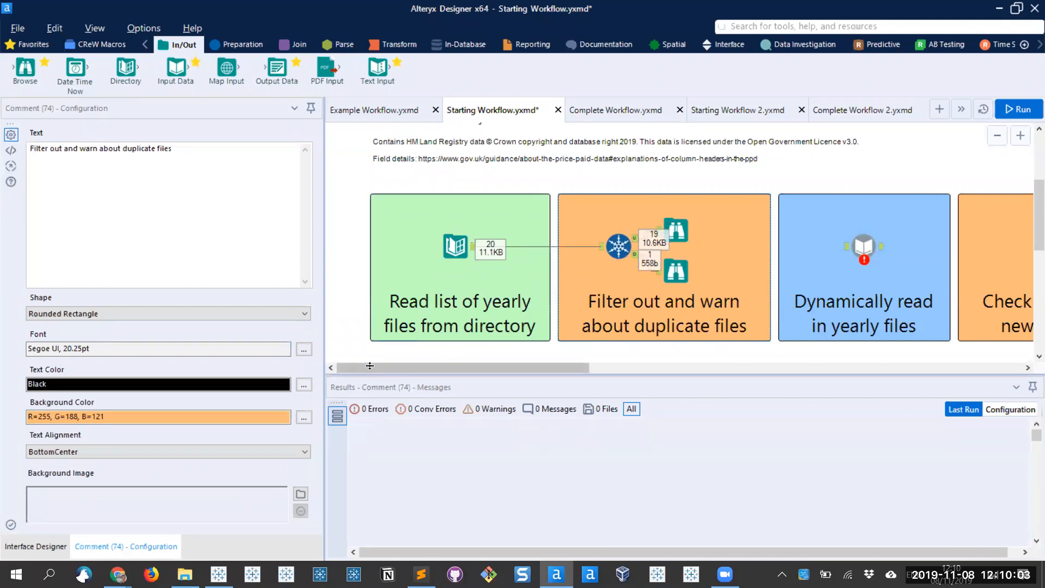
{"action": "left_click", "coordinate": [362, 269]}
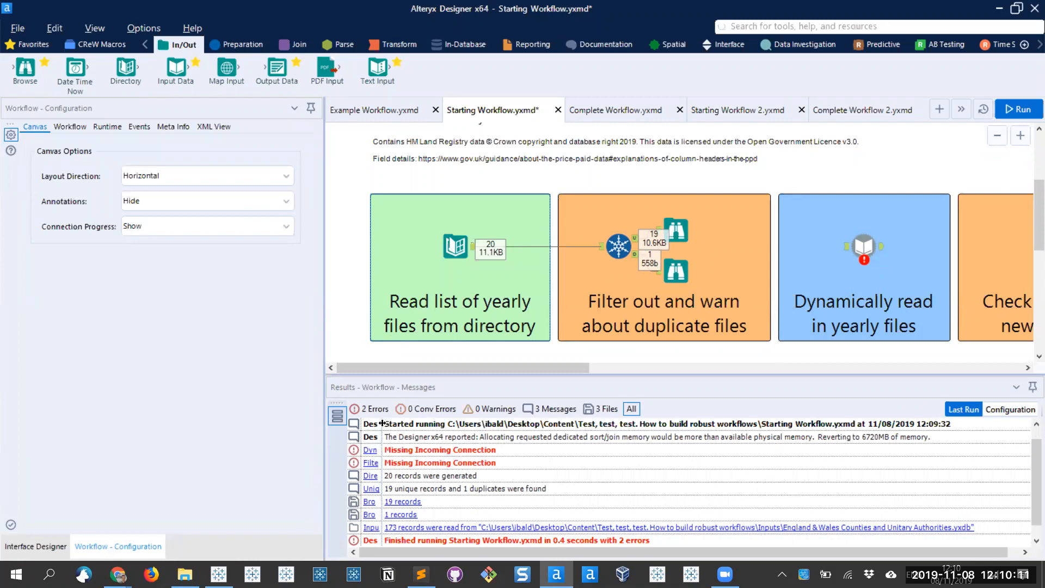
{"action": "left_click_drag", "start_coordinate": [385, 427], "coordinate": [430, 426]}
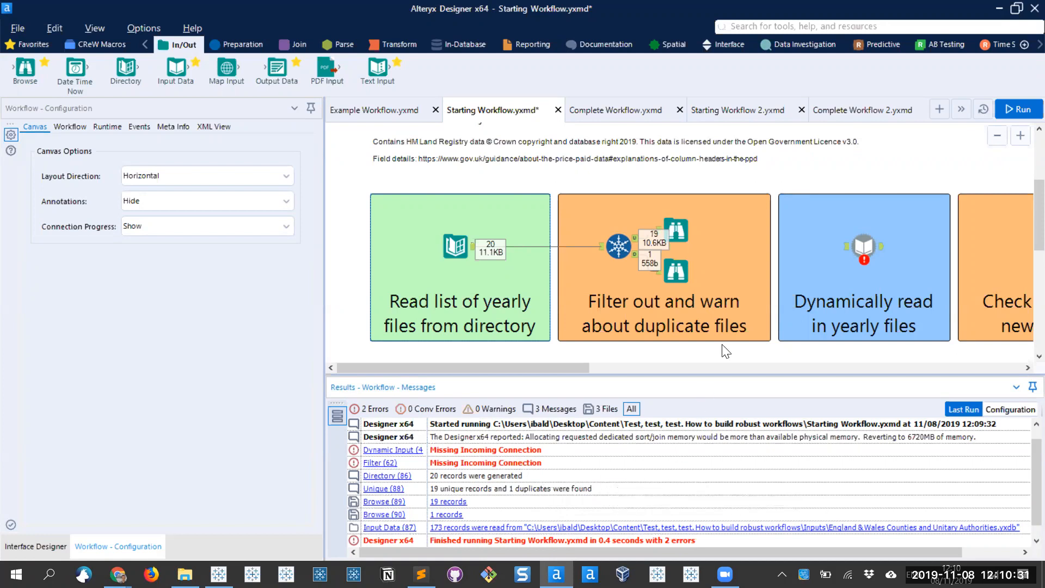
Remove the Browse tool attached to the Unique tool's duplicates output
{"action": "left_click", "coordinate": [883, 28]}
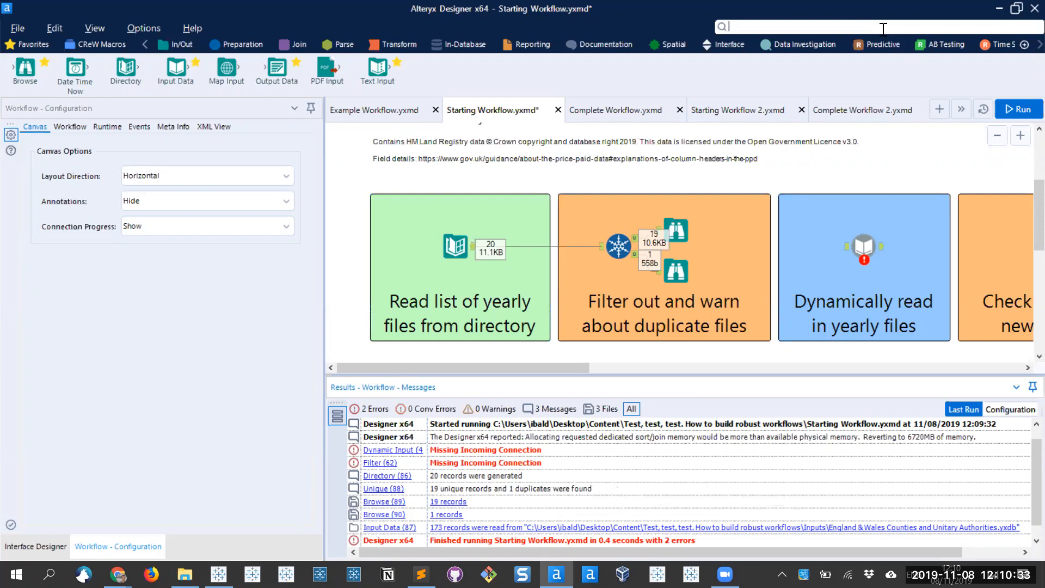
{"action": "left_click", "coordinate": [689, 264]}
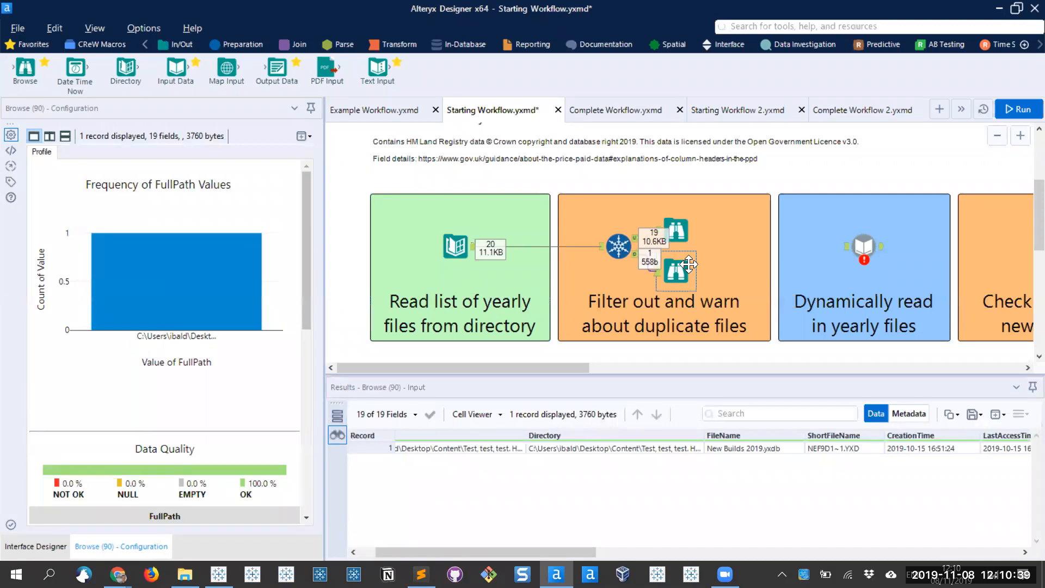
{"action": "key", "text": "Delete"}
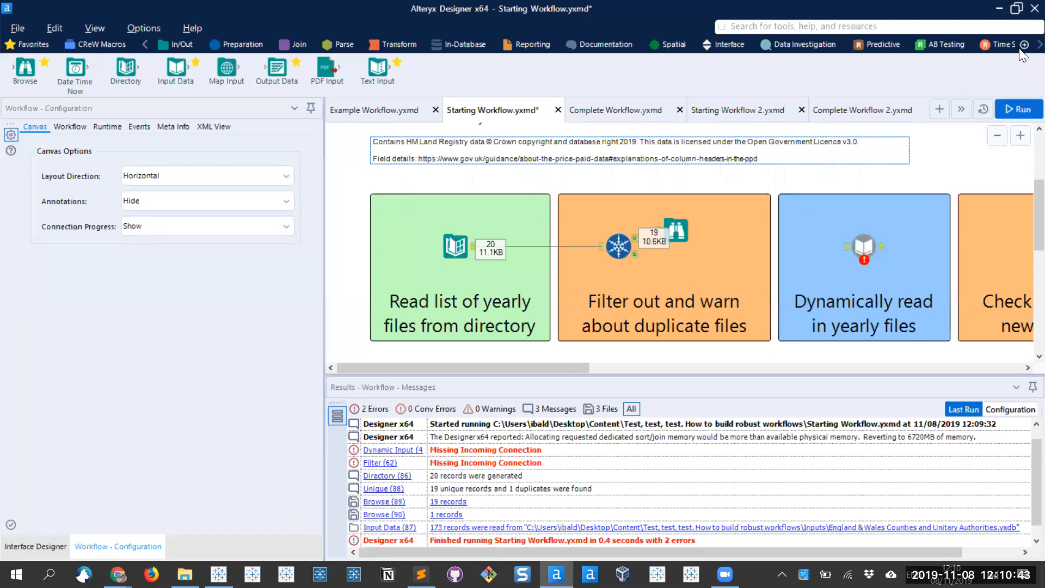
Look up the Message tool and connect it to the Unique tool's duplicates output
{"action": "scroll", "coordinate": [1019, 49], "scroll_direction": "down", "scroll_amount": 10}
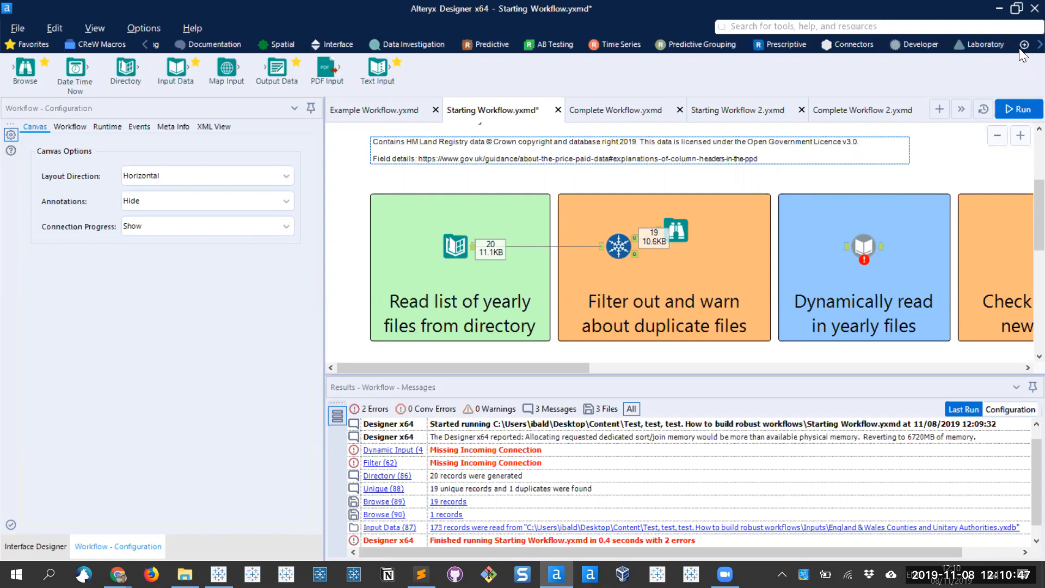
{"action": "left_click", "coordinate": [915, 46]}
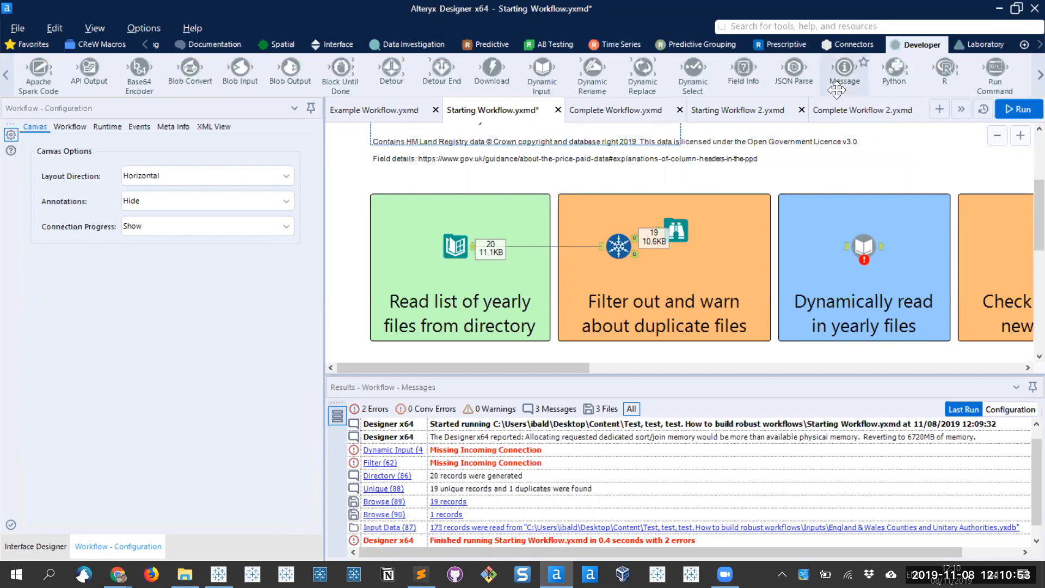
{"action": "left_click", "coordinate": [145, 46]}
{"action": "left_click", "coordinate": [145, 46]}
{"action": "left_click", "coordinate": [145, 46]}
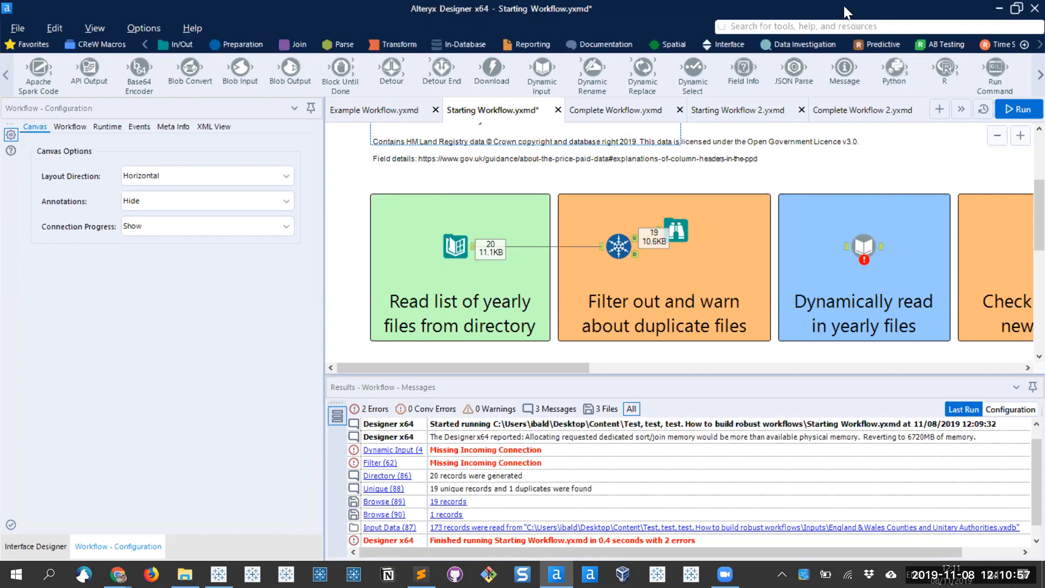
{"action": "left_click", "coordinate": [848, 27]}
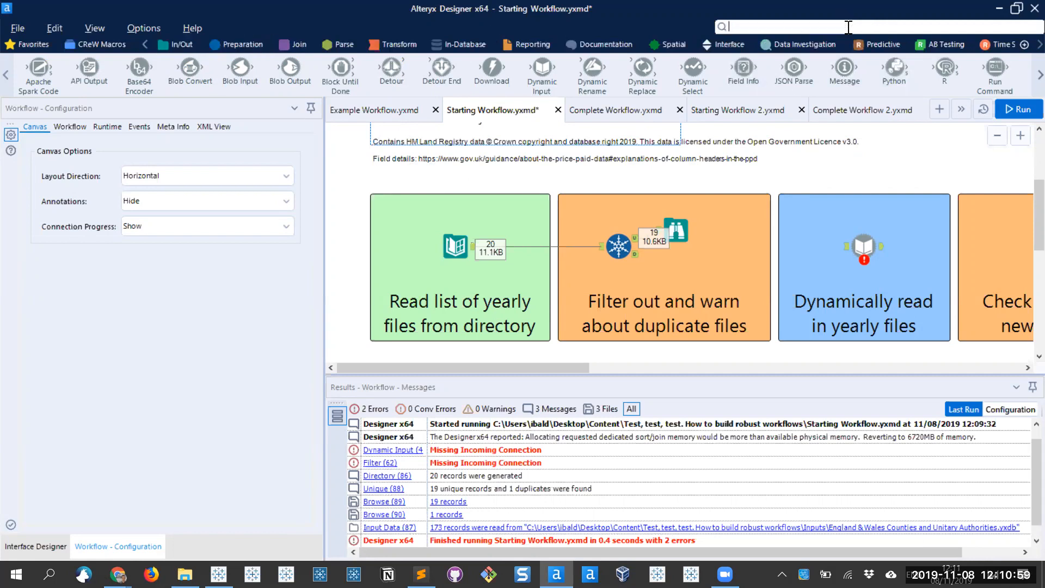
{"action": "type", "text": "message"}
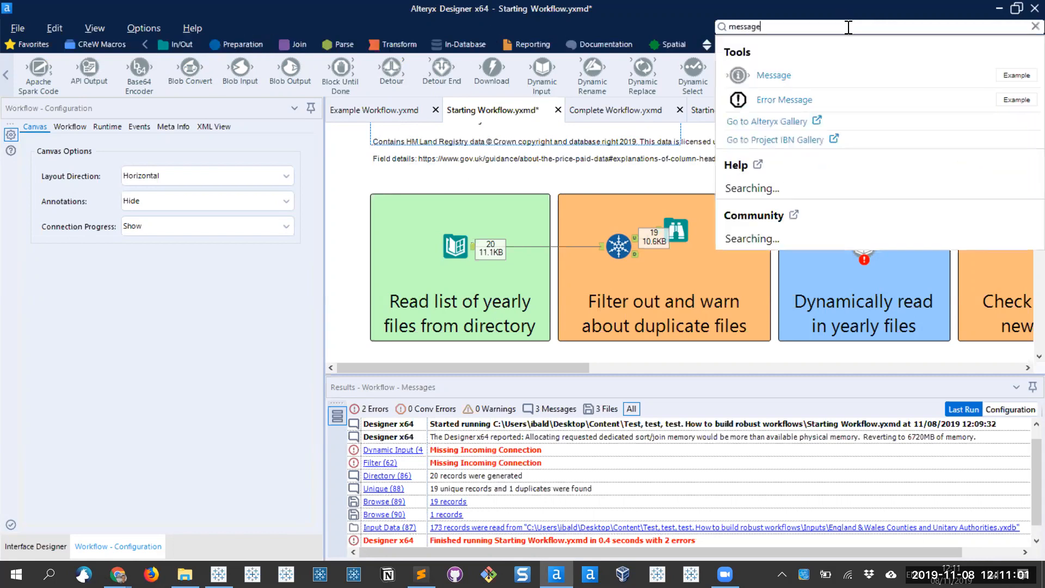
{"action": "left_click_drag", "start_coordinate": [779, 78], "coordinate": [685, 271]}
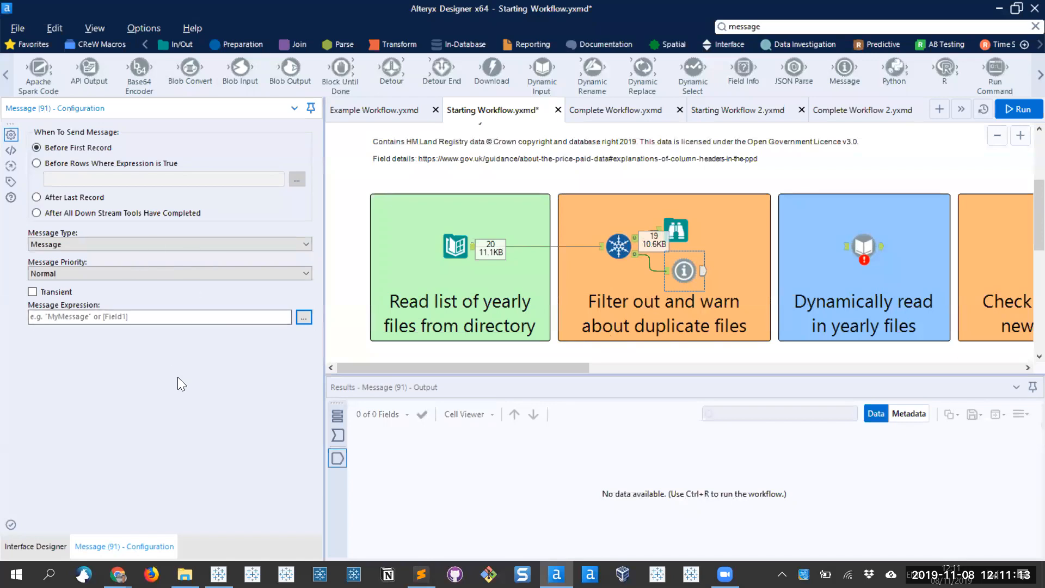
Switch to the presentation in Chrome and show the slide explaining the Message tool's settings
{"action": "key", "text": "alt+Tab"}
{"action": "key", "text": "alt+Tab"}
{"action": "key", "text": "alt+Tab"}
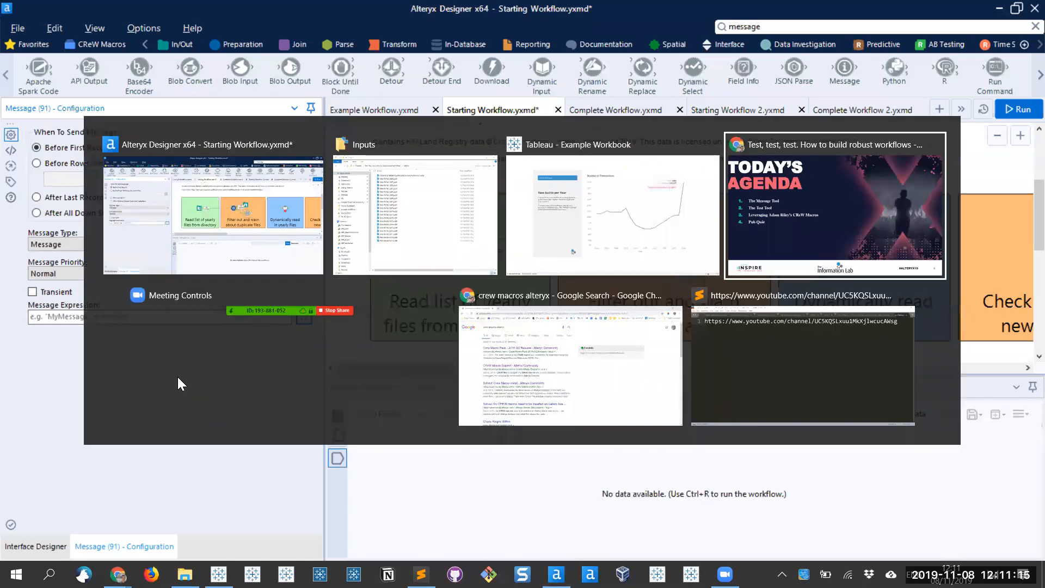
{"action": "key", "text": "Right"}
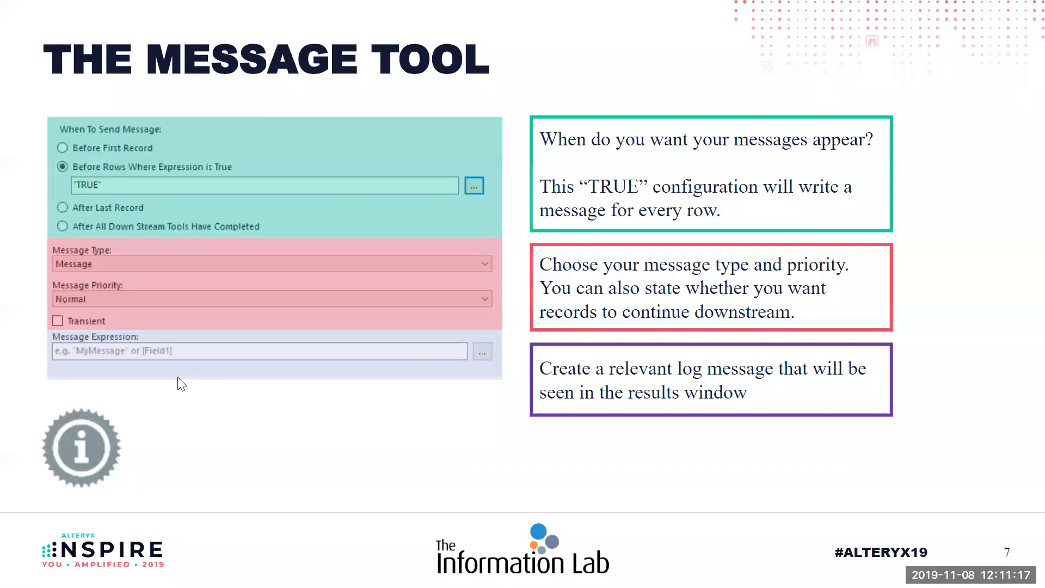
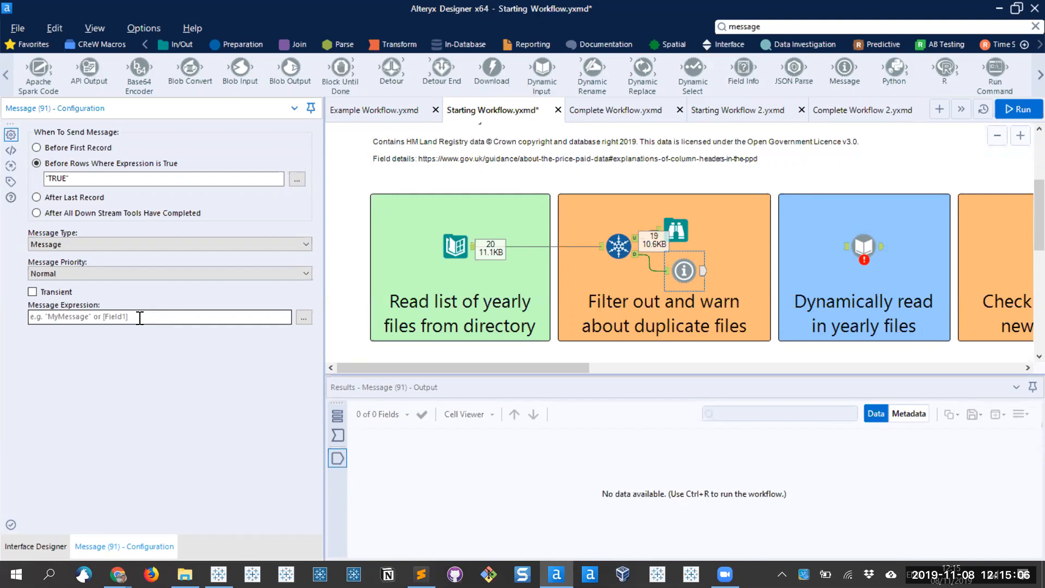
Begin the Message tool's message expression with the text "File " followed by the FileName field
{"action": "left_click", "coordinate": [305, 321]}
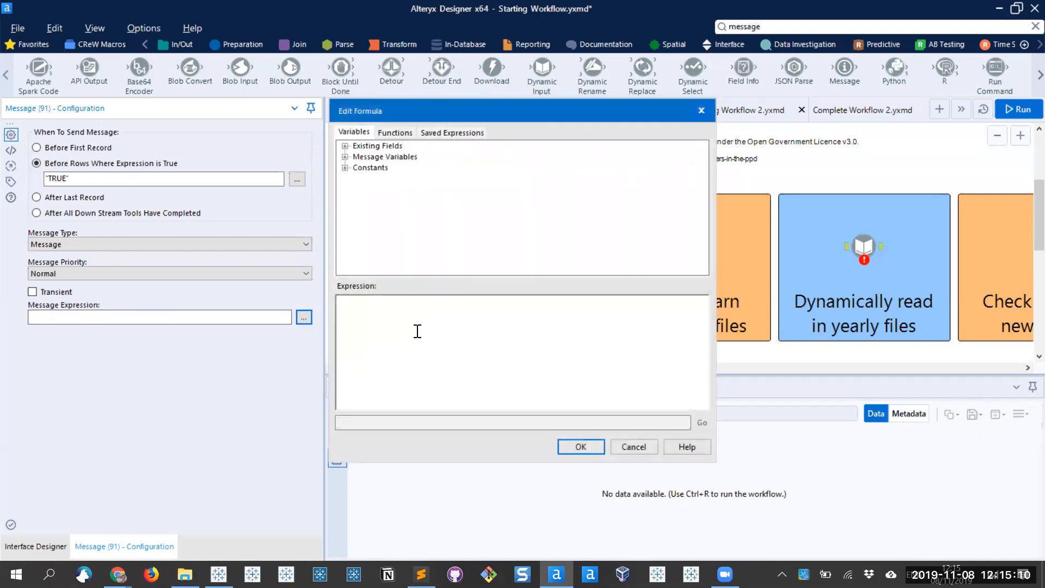
{"action": "left_click", "coordinate": [418, 331]}
{"action": "type", "text": "\"File \" +"}
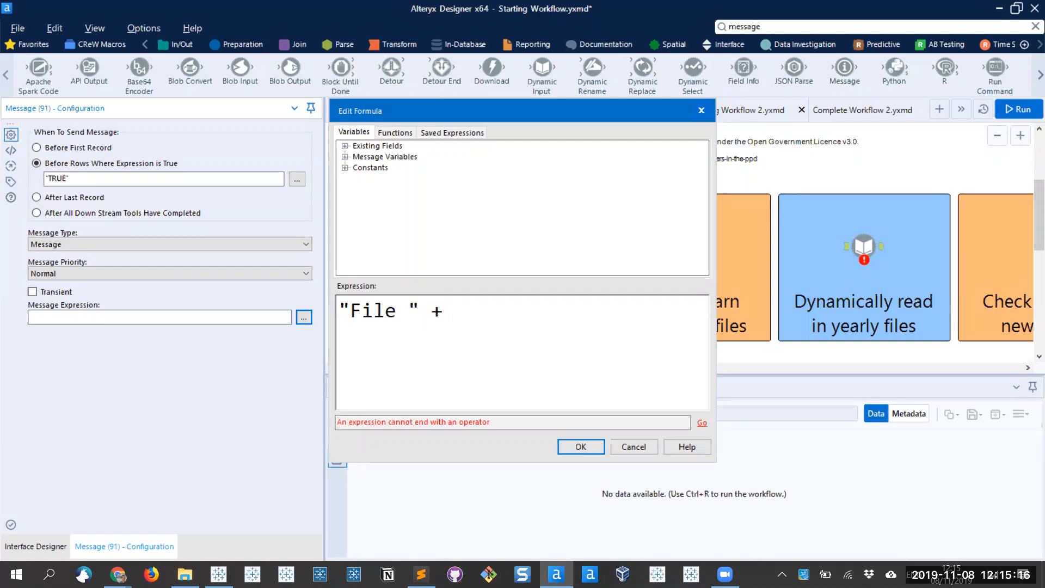
{"action": "left_click", "coordinate": [344, 146]}
{"action": "double_click", "coordinate": [378, 180]}
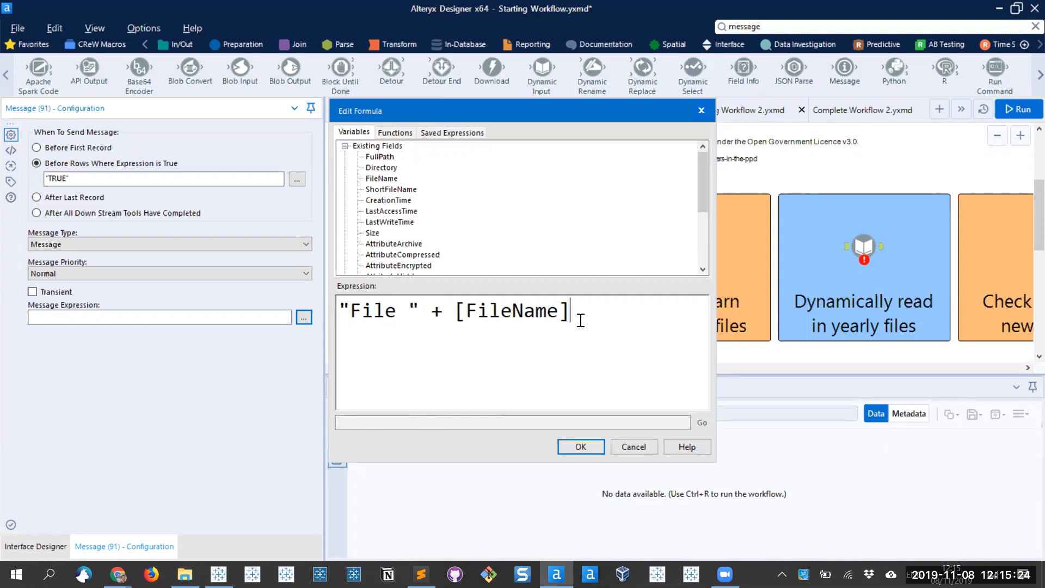
Append the text " appears to be a duplicate file" after the FileName field and accept the message expression
{"action": "type", "text": "+ \""}
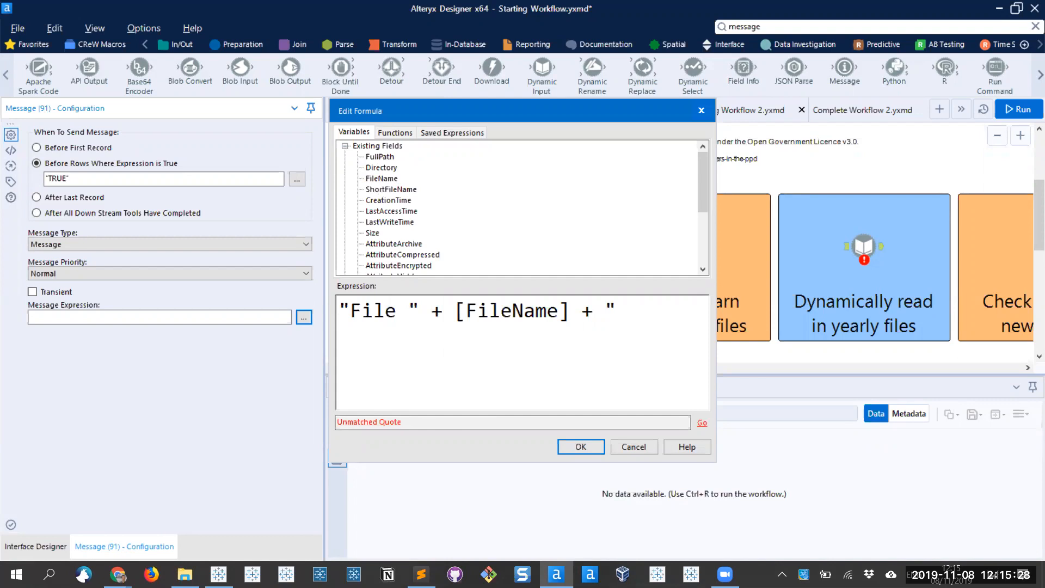
{"action": "type", "text": " appears "}
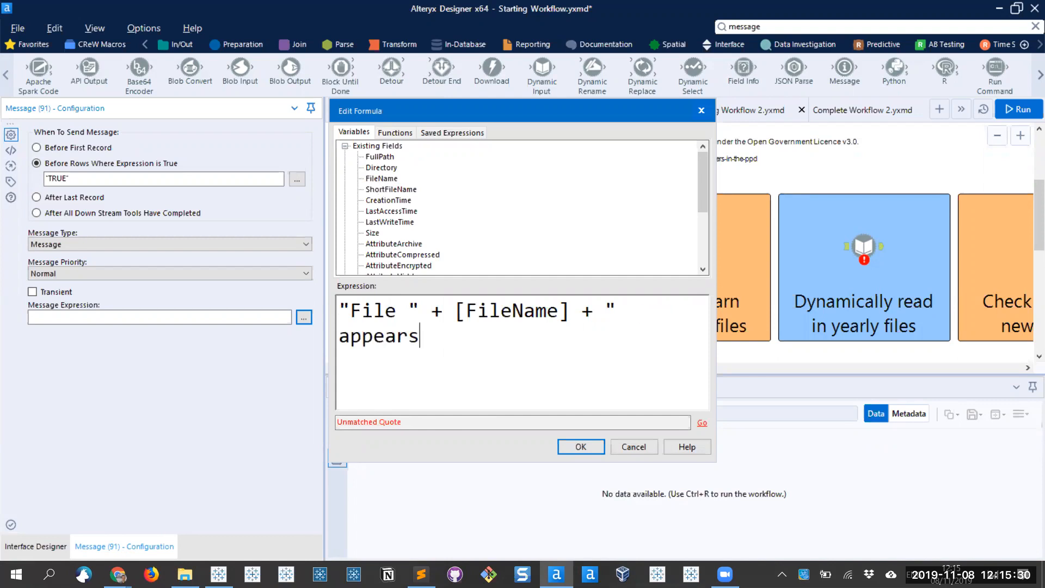
{"action": "type", "text": "a"}
{"action": "key", "text": "BackSpace"}
{"action": "key", "text": "BackSpace"}
{"action": "type", "text": "to be a du"}
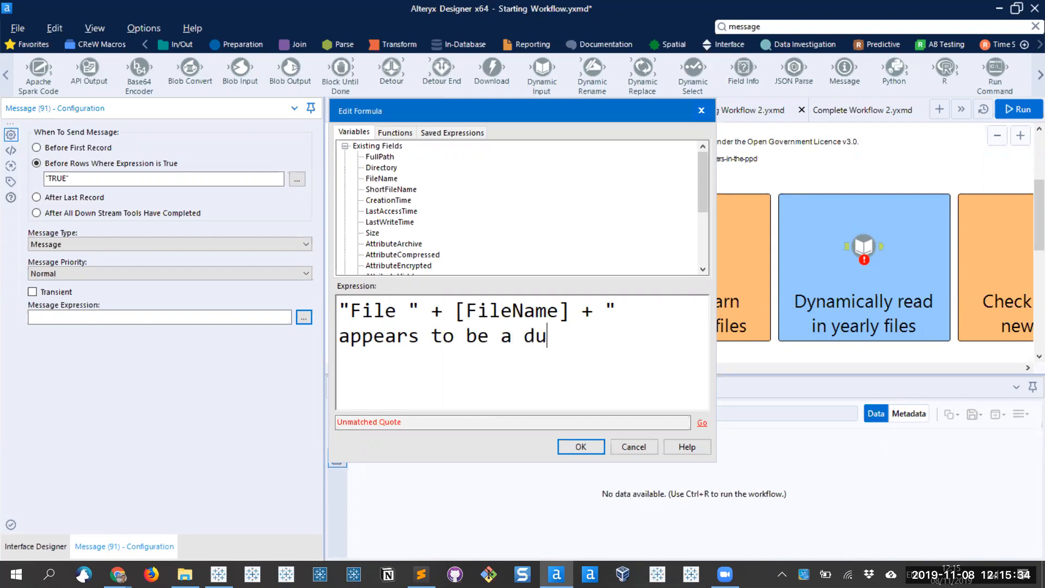
{"action": "type", "text": "plicate file\""}
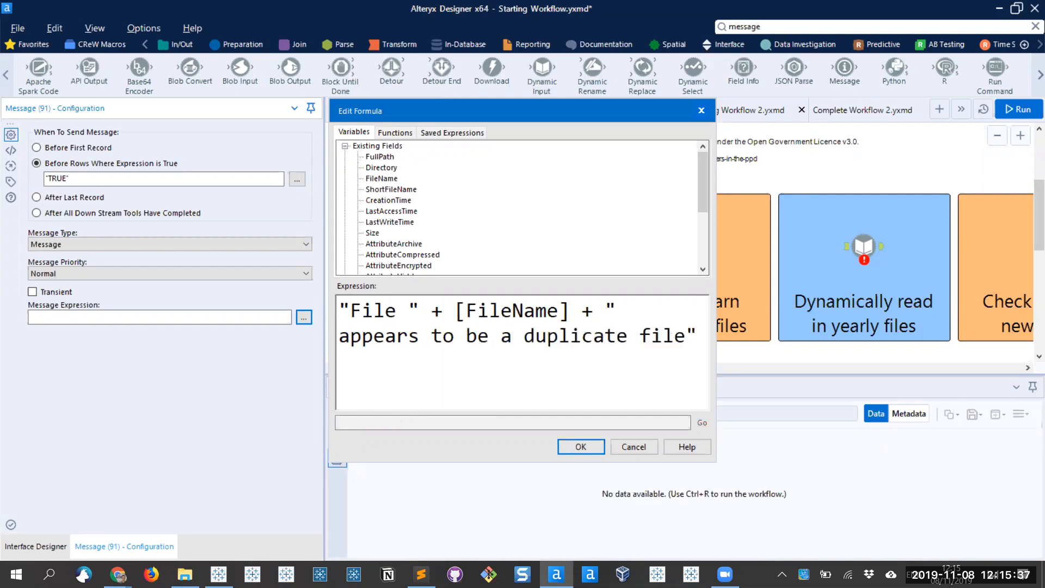
{"action": "scroll", "coordinate": [582, 324], "scroll_direction": "down", "scroll_amount": 1}
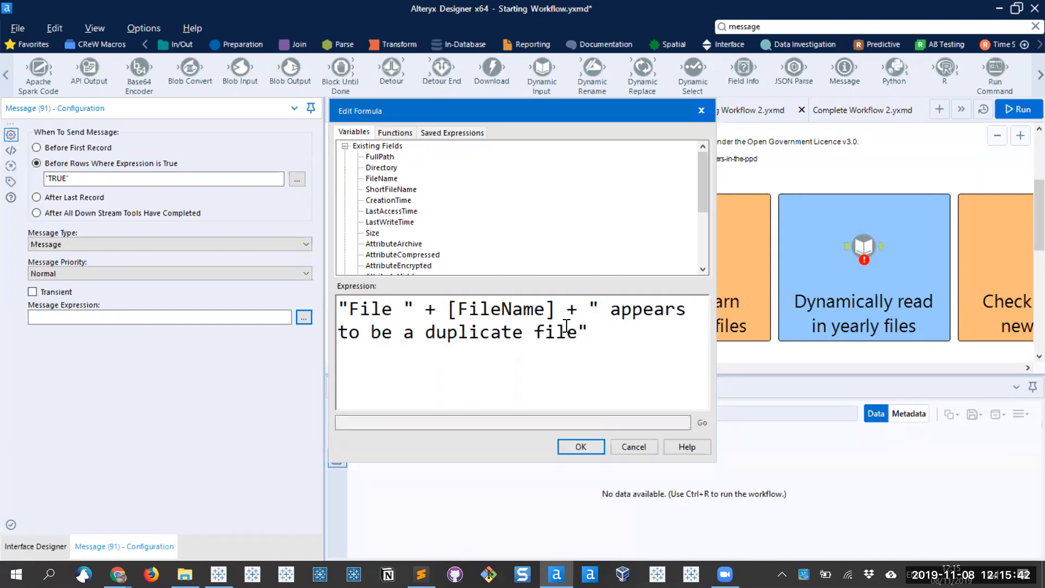
{"action": "left_click_drag", "start_coordinate": [553, 310], "coordinate": [442, 310]}
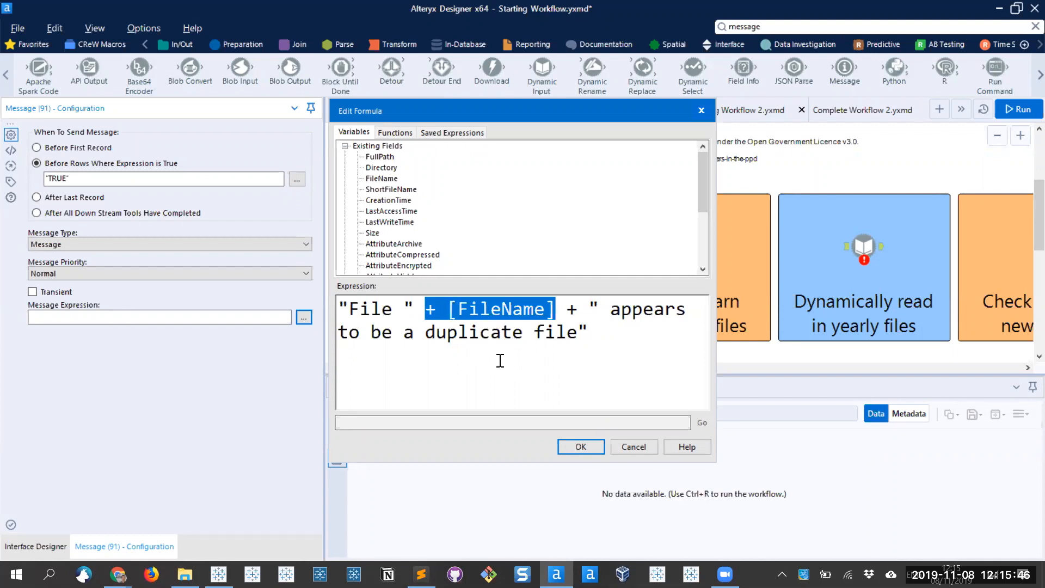
{"action": "left_click", "coordinate": [560, 445]}
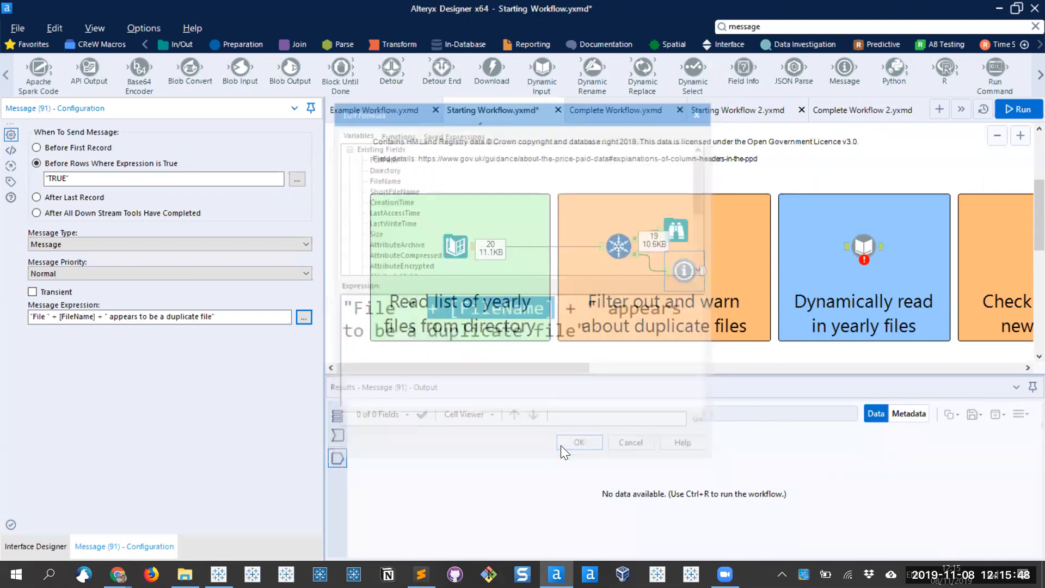
Run the workflow and check the Message tool's entry in the run messages
{"action": "left_click", "coordinate": [557, 350]}
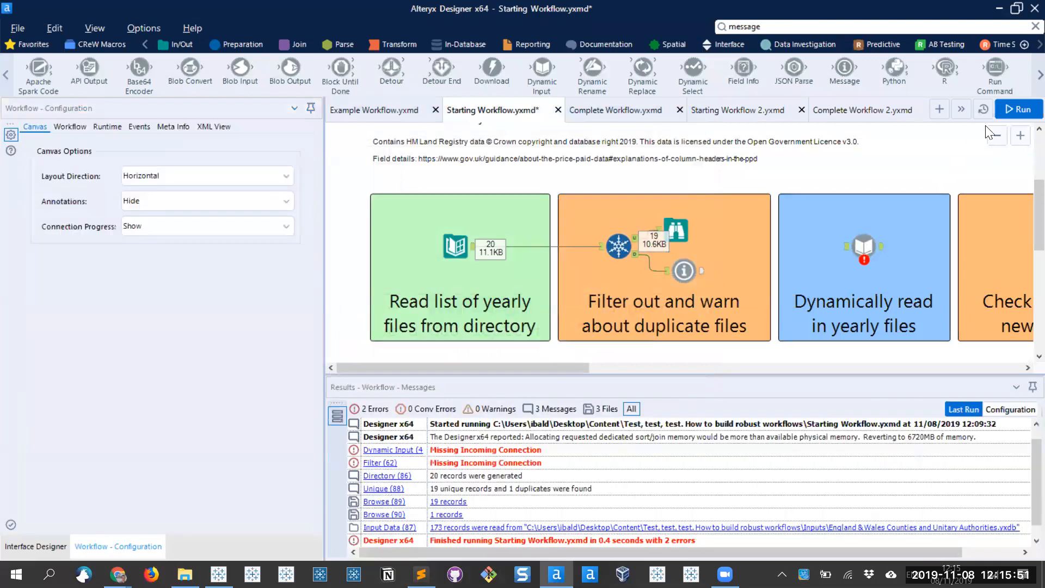
{"action": "left_click", "coordinate": [1013, 109]}
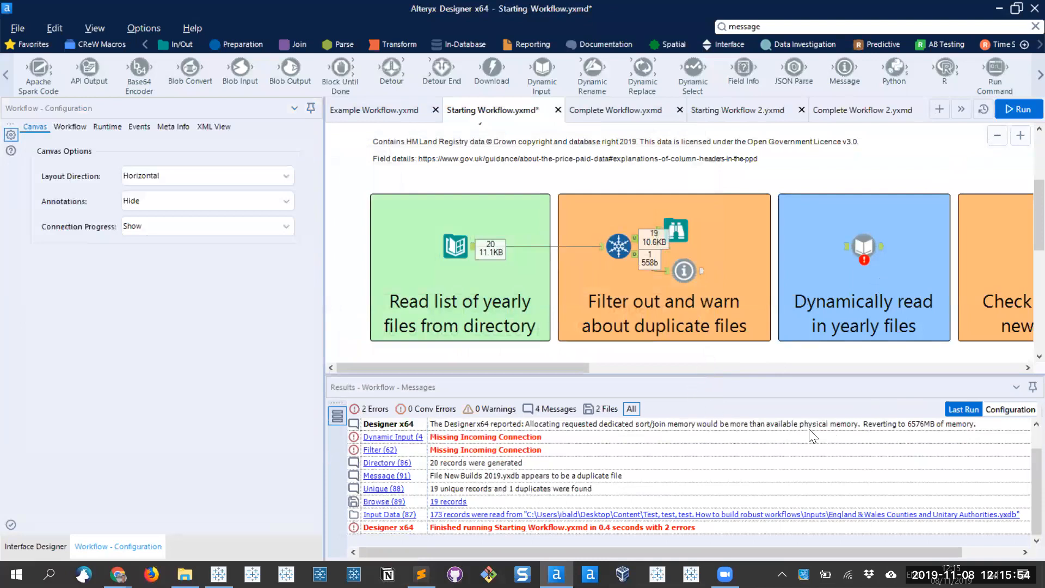
{"action": "left_click", "coordinate": [638, 477]}
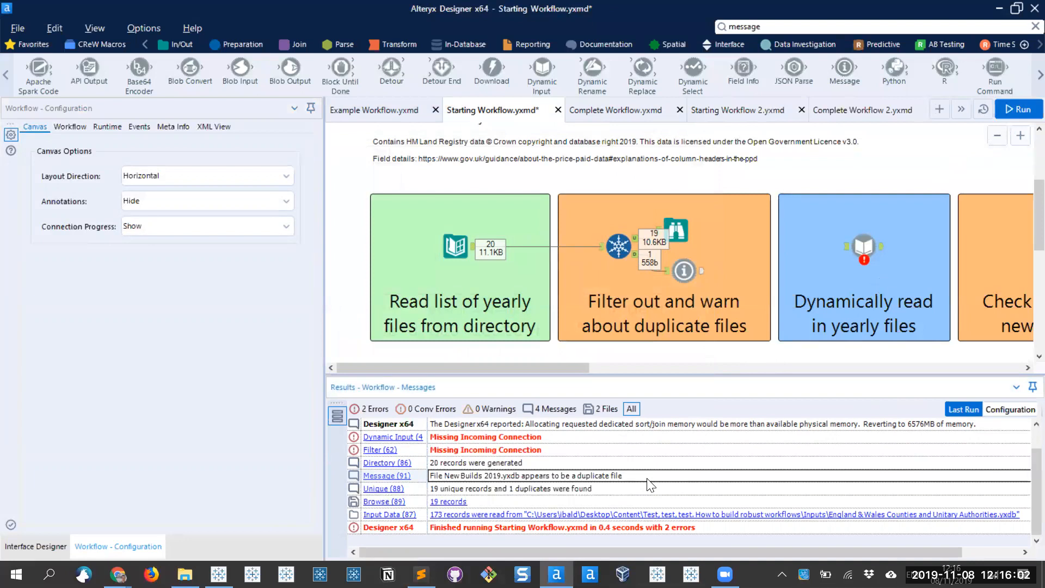
Change the Message tool's message type to Warning, rerun the workflow and check its entry in the run messages
{"action": "left_click", "coordinate": [684, 271]}
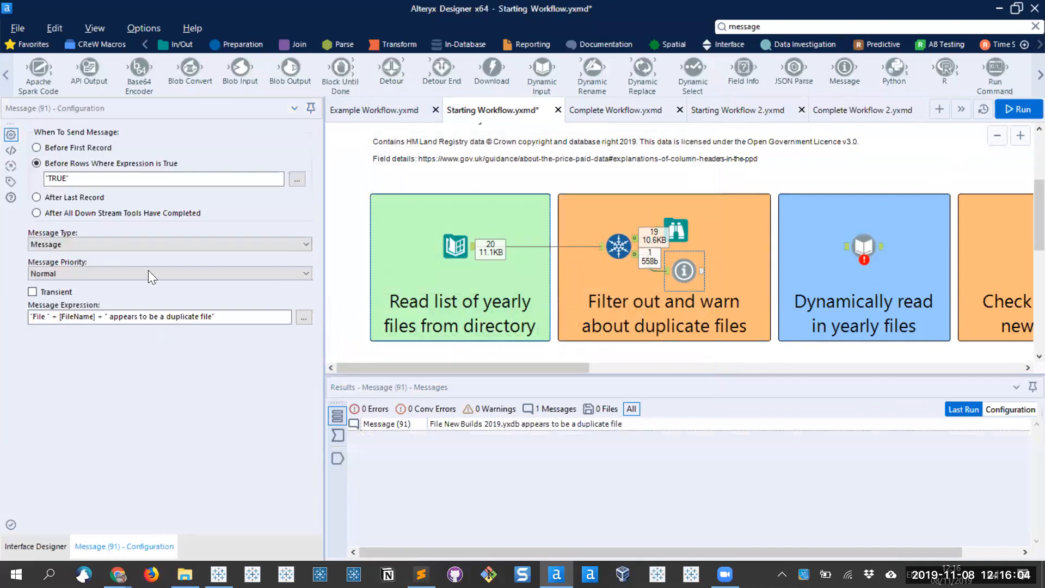
{"action": "left_click", "coordinate": [94, 245]}
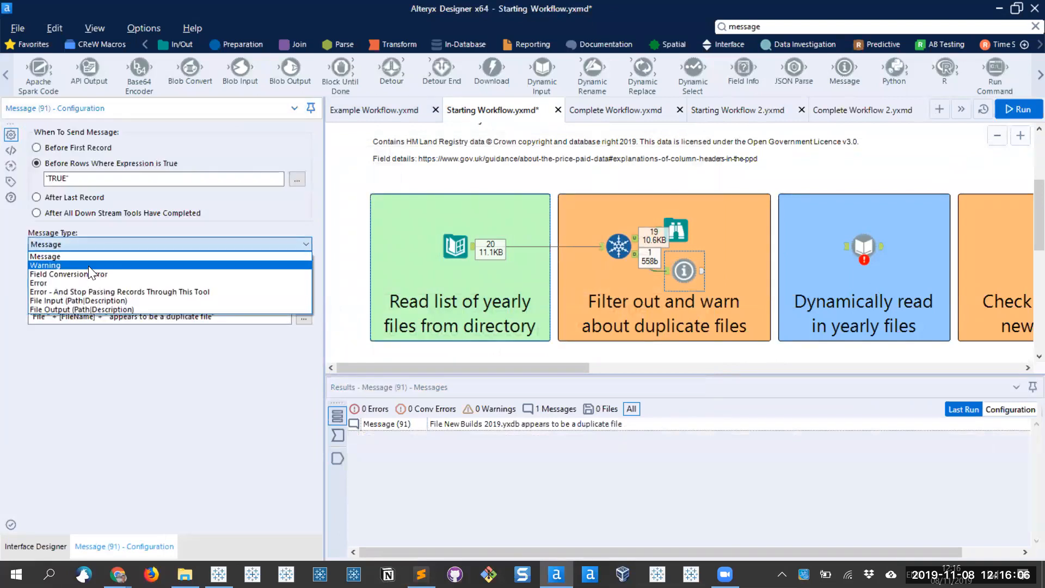
{"action": "left_click", "coordinate": [88, 266]}
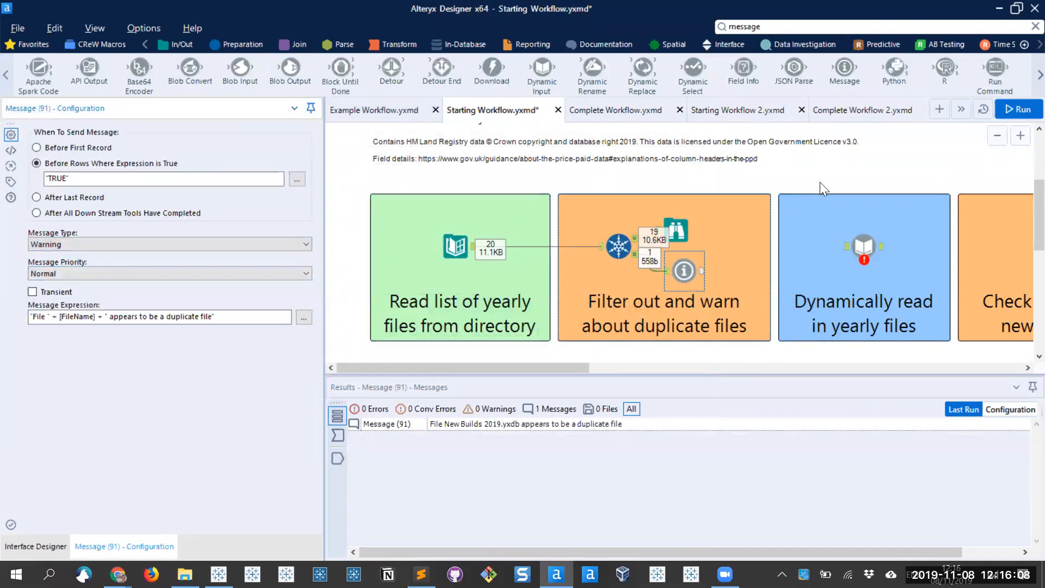
{"action": "left_click", "coordinate": [1008, 111]}
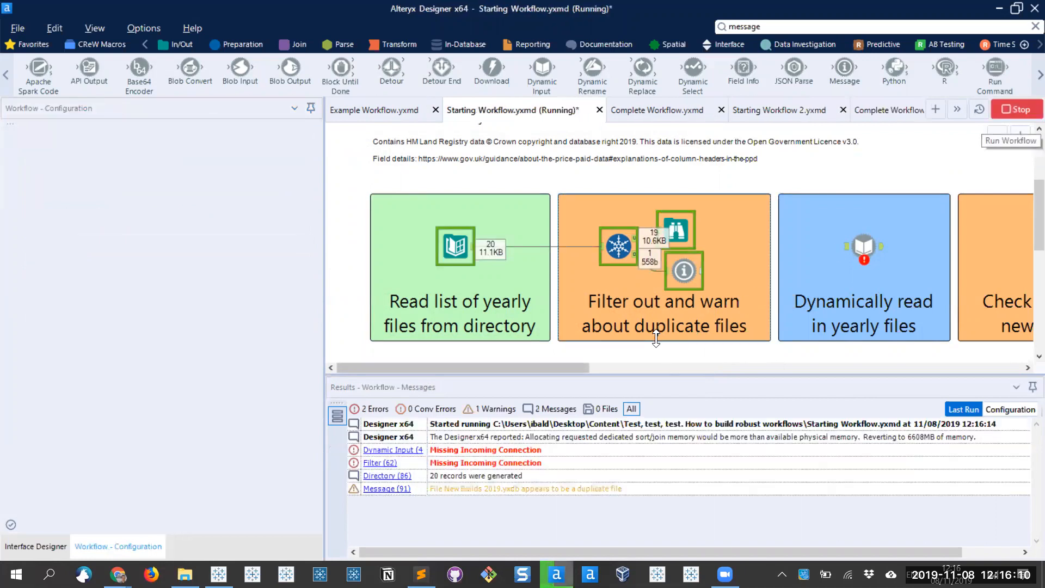
{"action": "left_click", "coordinate": [443, 479]}
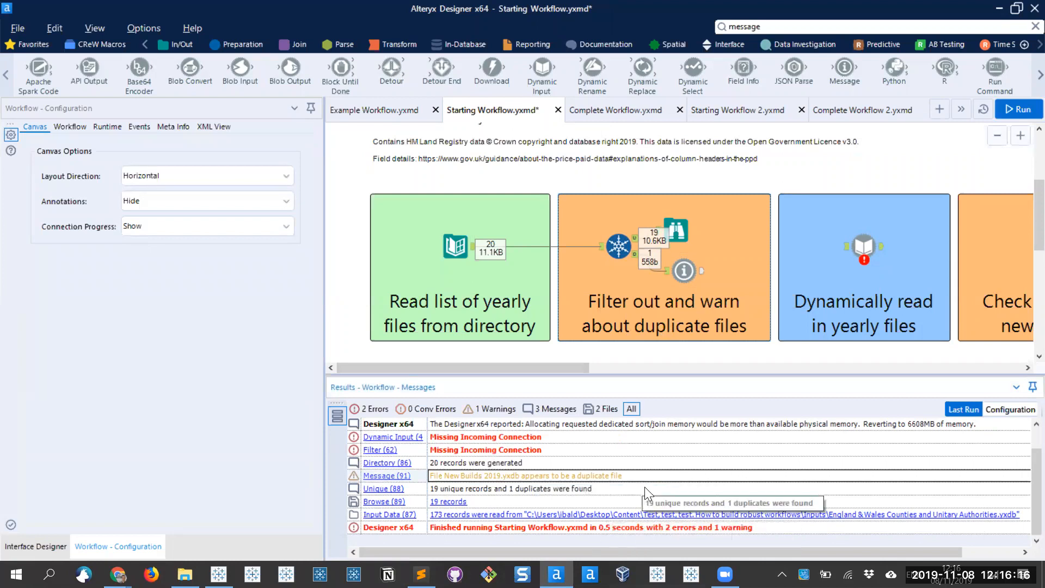
Delete the remaining Browse tool and connect the Unique tool's unique output to the Dynamic Input tool
{"action": "left_click_drag", "start_coordinate": [563, 368], "coordinate": [598, 377]}
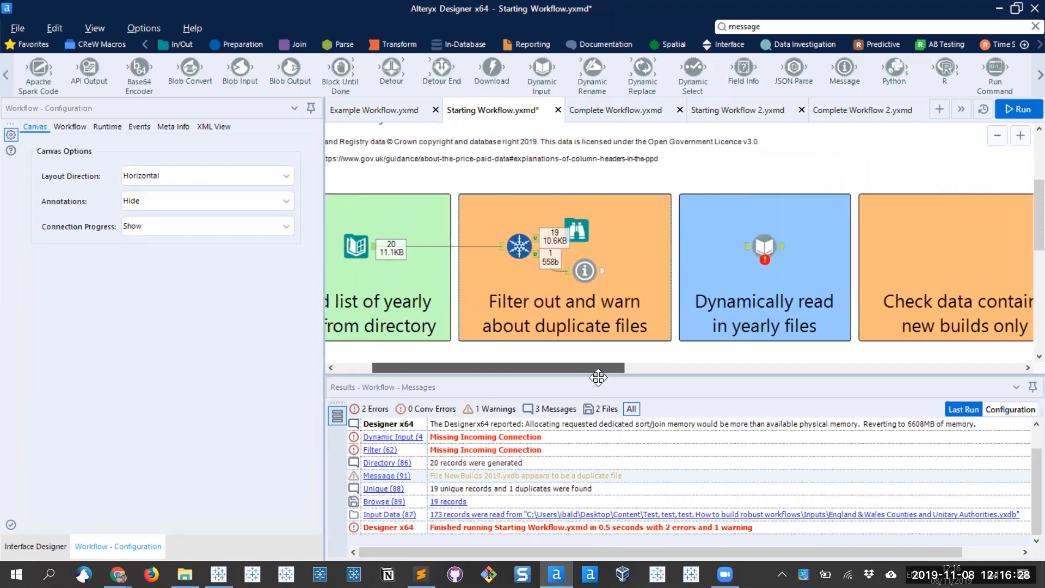
{"action": "left_click_drag", "start_coordinate": [598, 377], "coordinate": [639, 366]}
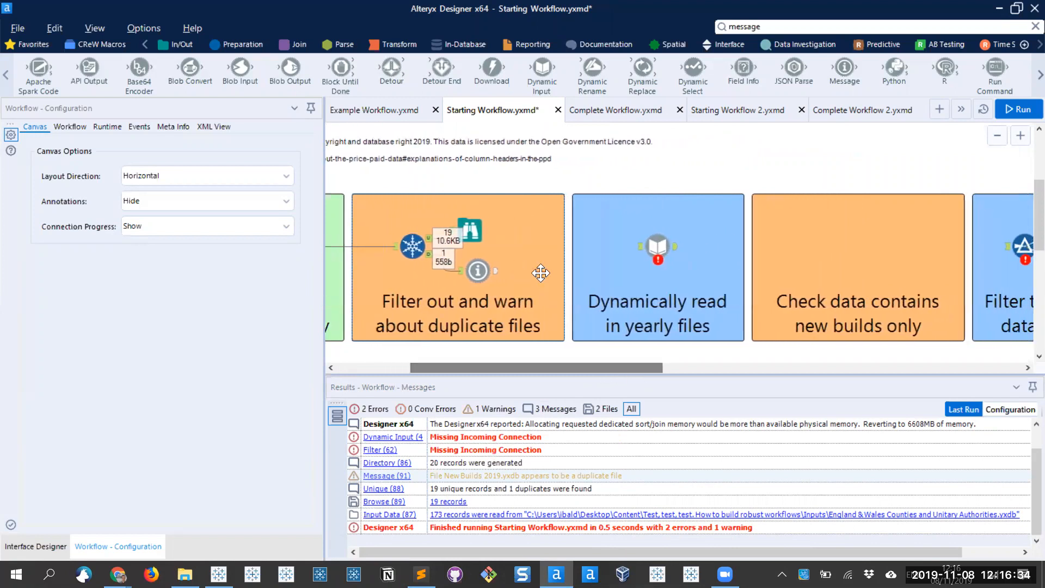
{"action": "left_click", "coordinate": [484, 232]}
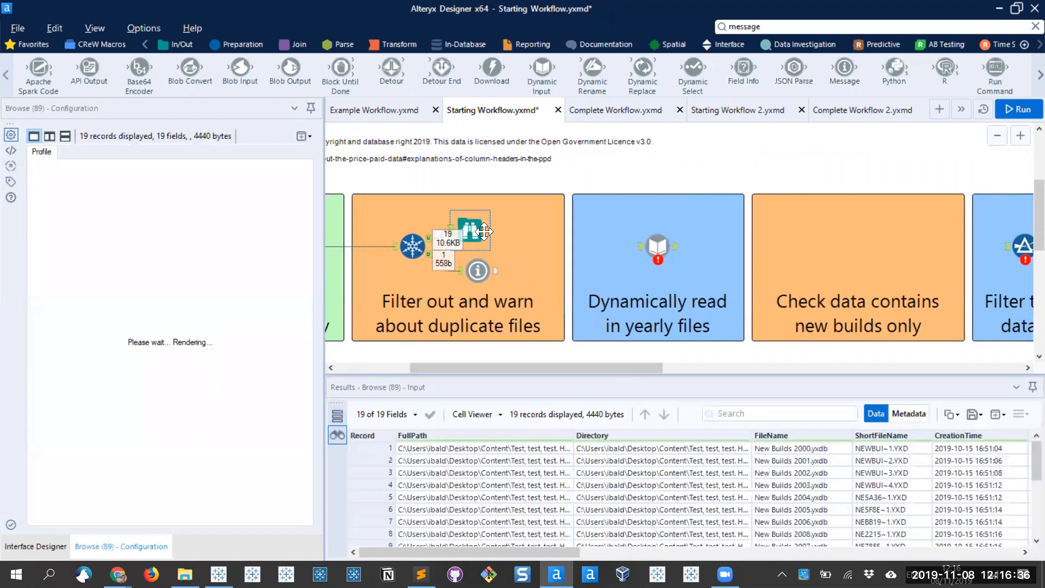
{"action": "key", "text": "Delete"}
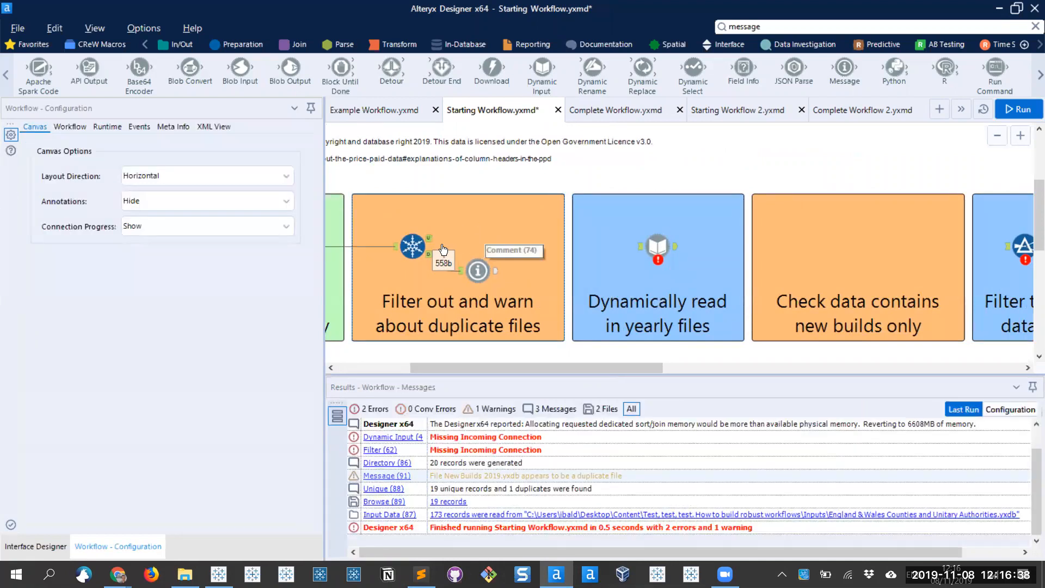
{"action": "left_click_drag", "start_coordinate": [431, 239], "coordinate": [641, 247]}
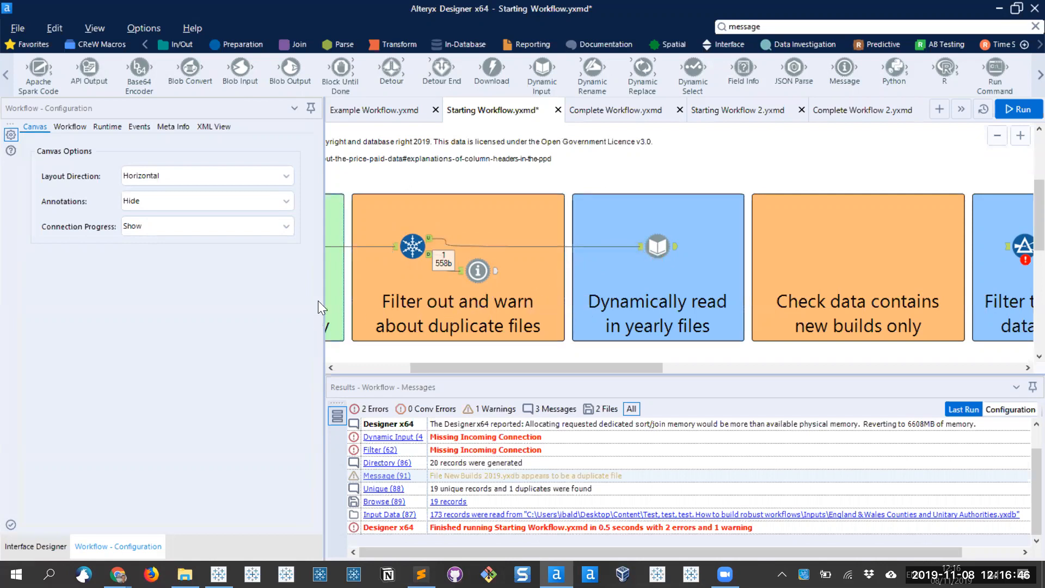
Run the workflow and check the Dynamic Input tool's record and file summary in the run messages
{"action": "left_click", "coordinate": [1002, 111]}
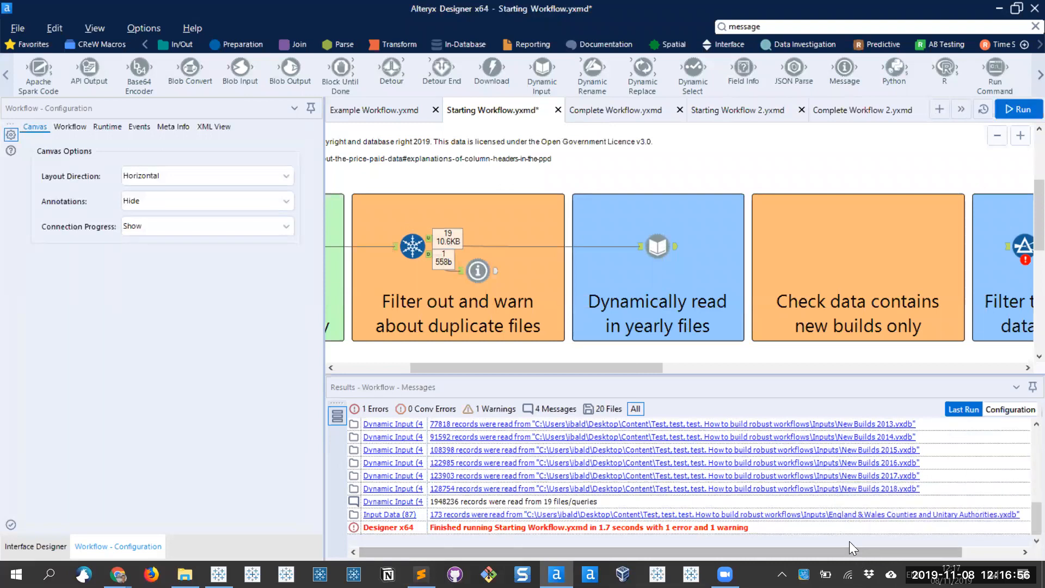
{"action": "left_click", "coordinate": [460, 503]}
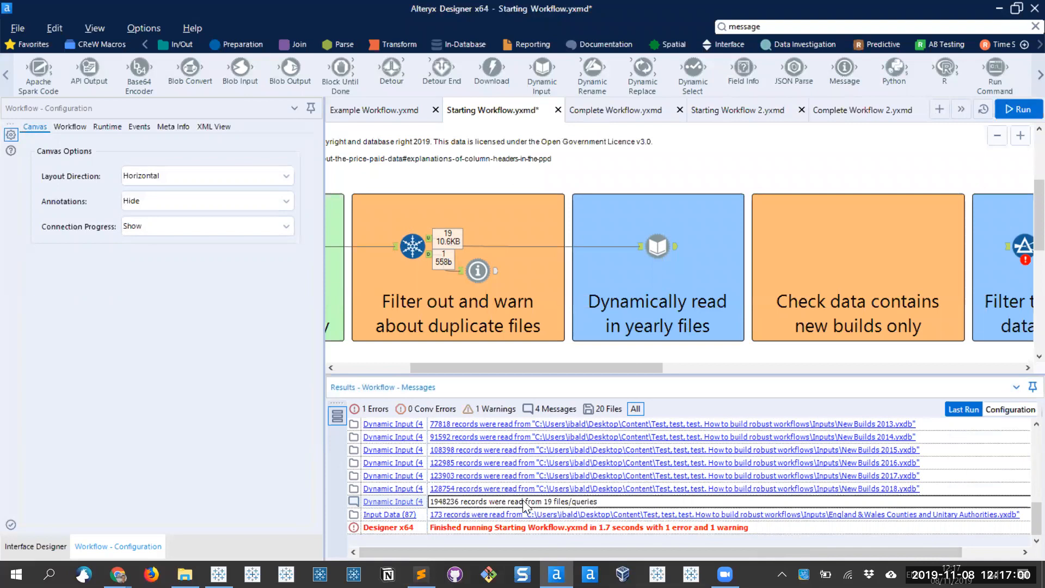
Examine the Dynamic Input tool's output, focusing on the Property Type and New Build? columns
{"action": "left_click_drag", "start_coordinate": [551, 368], "coordinate": [610, 370]}
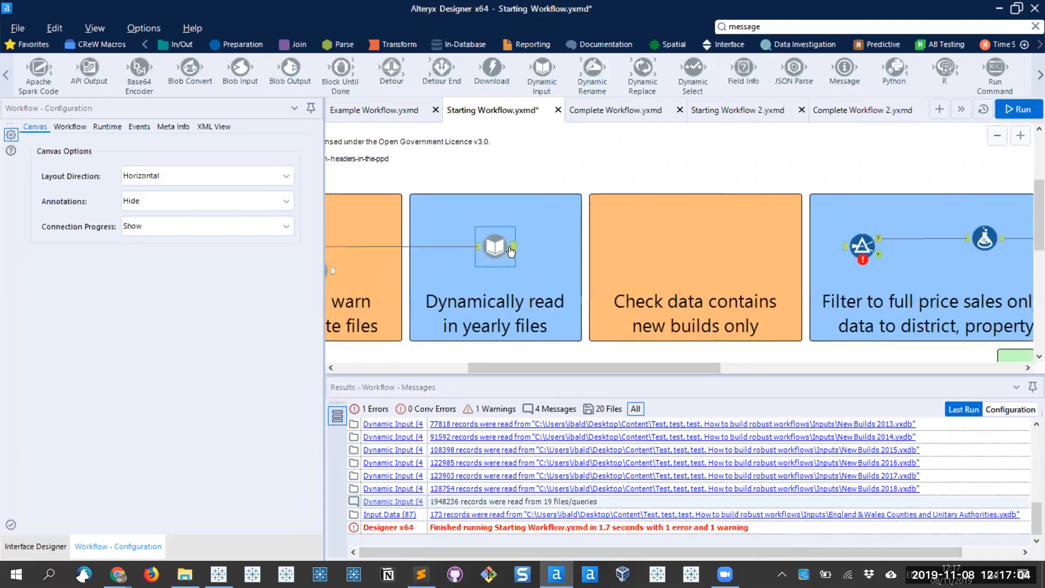
{"action": "left_click", "coordinate": [509, 248]}
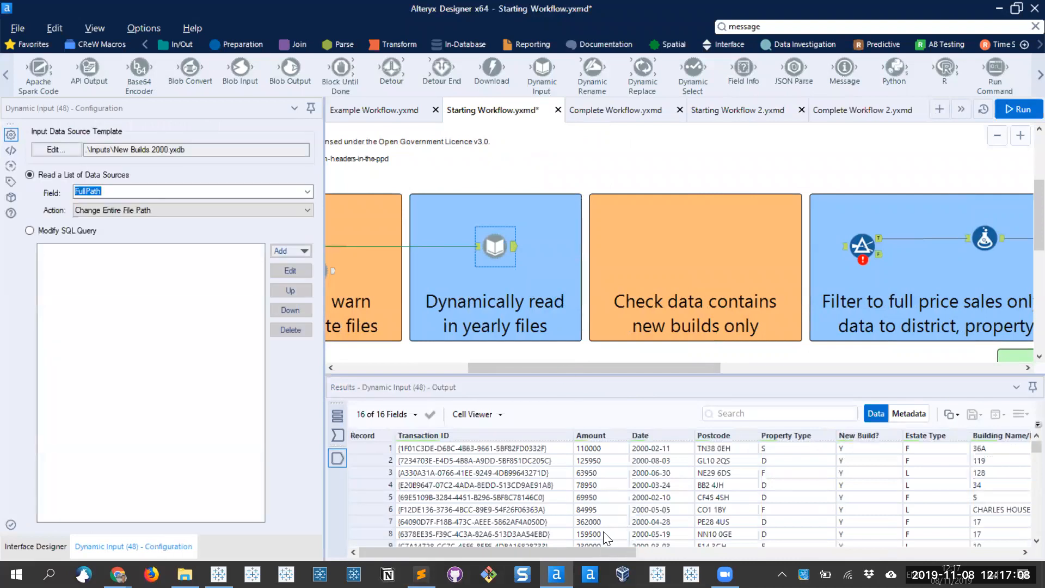
{"action": "left_click", "coordinate": [871, 461]}
{"action": "left_click_drag", "start_coordinate": [872, 477], "coordinate": [864, 504]}
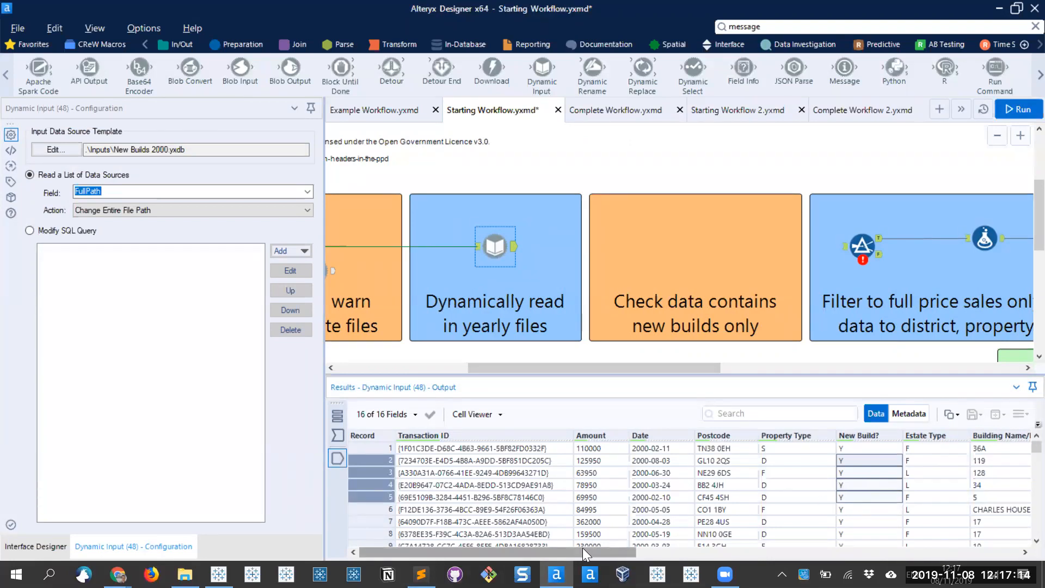
{"action": "scroll", "coordinate": [583, 549], "scroll_direction": "right", "scroll_amount": 1}
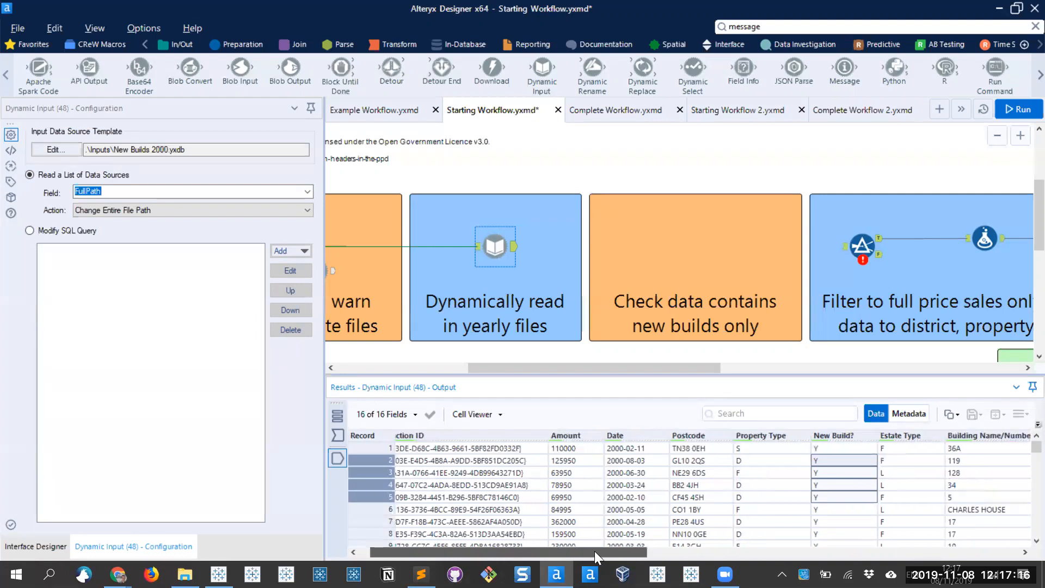
{"action": "scroll", "coordinate": [581, 552], "scroll_direction": "left", "scroll_amount": 1}
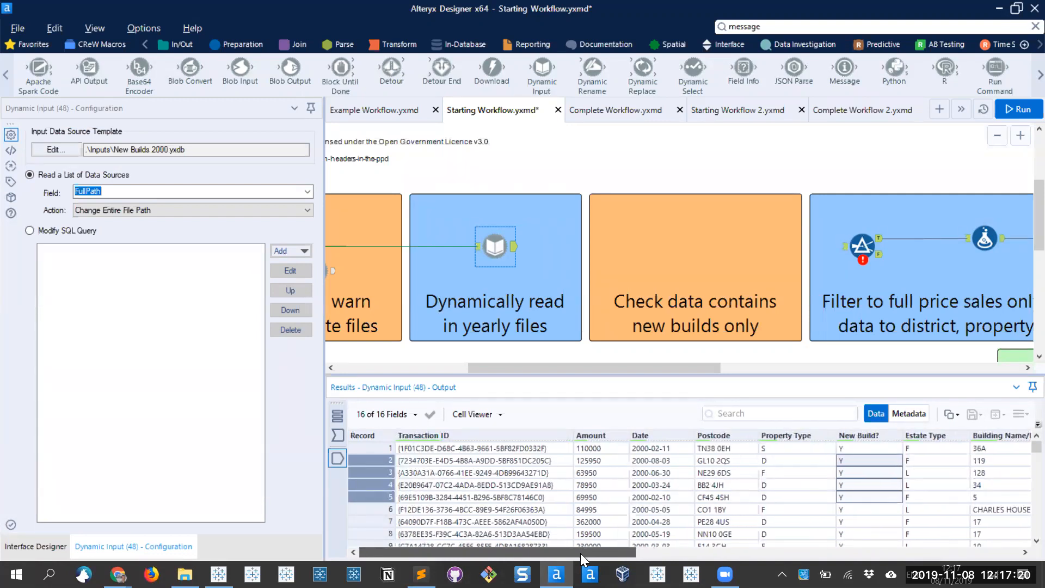
{"action": "left_click_drag", "start_coordinate": [581, 554], "coordinate": [644, 548]}
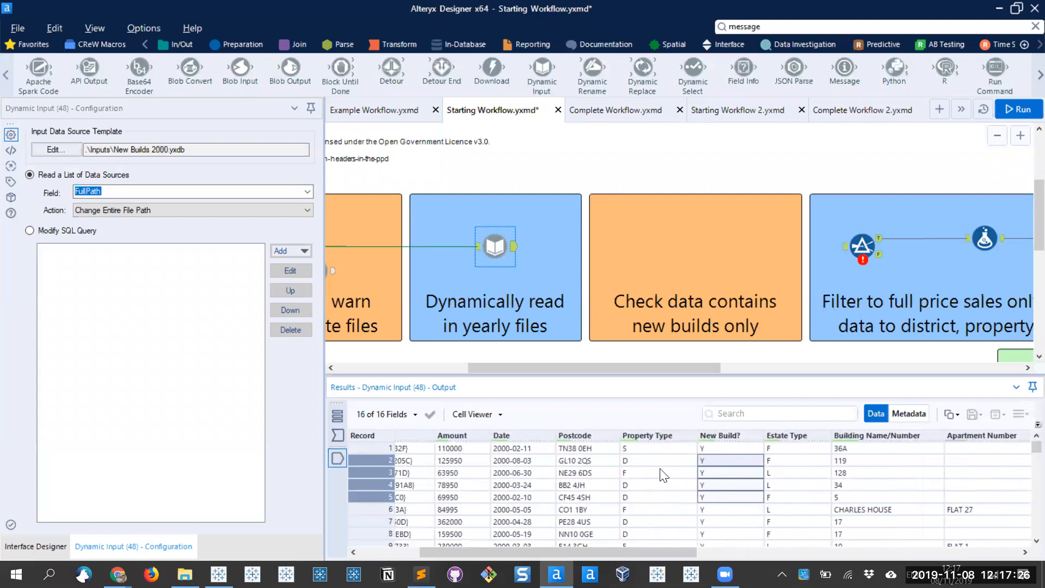
{"action": "left_click_drag", "start_coordinate": [662, 473], "coordinate": [660, 497]}
{"action": "left_click", "coordinate": [646, 448]}
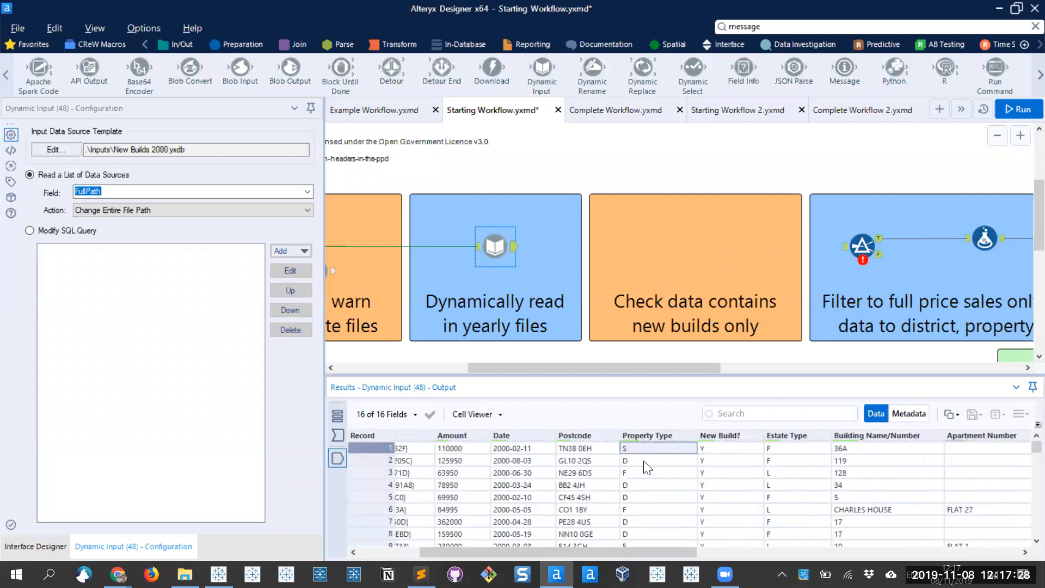
{"action": "left_click", "coordinate": [645, 461]}
{"action": "left_click", "coordinate": [648, 473]}
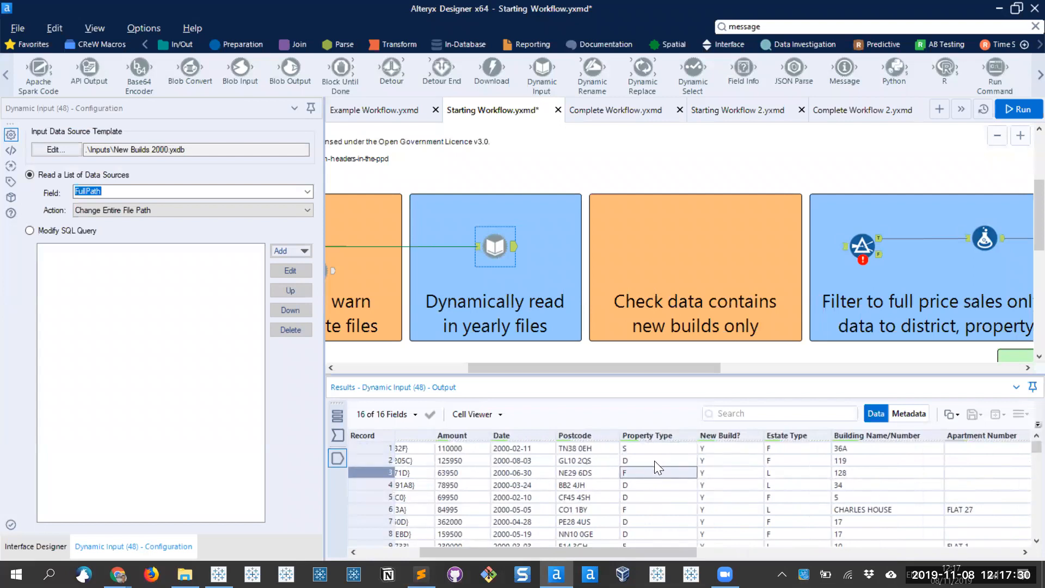
{"action": "left_click_drag", "start_coordinate": [727, 453], "coordinate": [728, 493]}
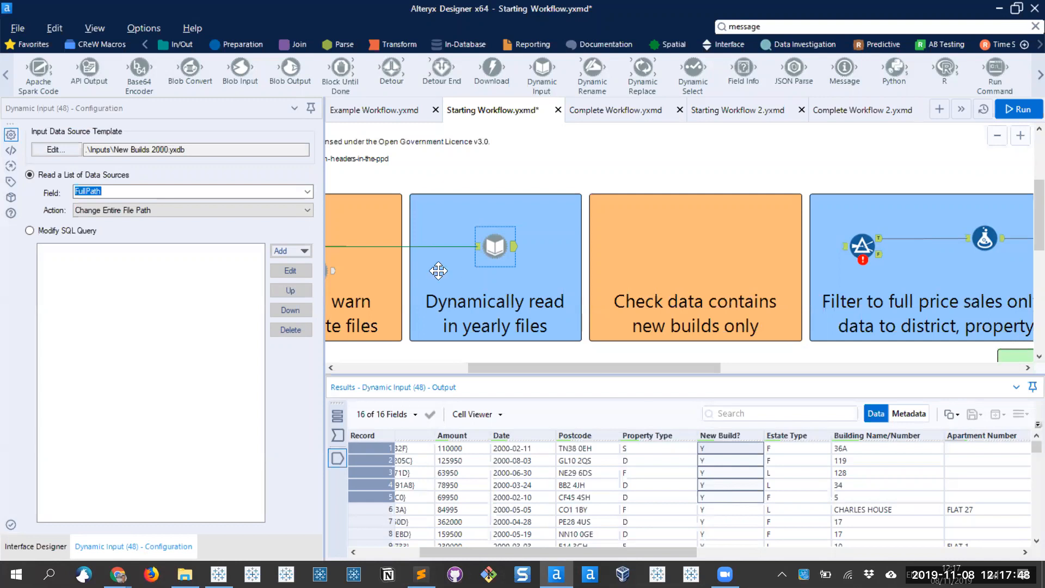
Add a Filter tool in the "Check data contains new builds only" box, connected to the Dynamic Input tool's output
{"action": "left_click", "coordinate": [238, 43]}
{"action": "left_click_drag", "start_coordinate": [340, 68], "coordinate": [582, 255]}
{"action": "left_click_drag", "start_coordinate": [568, 246], "coordinate": [636, 245]}
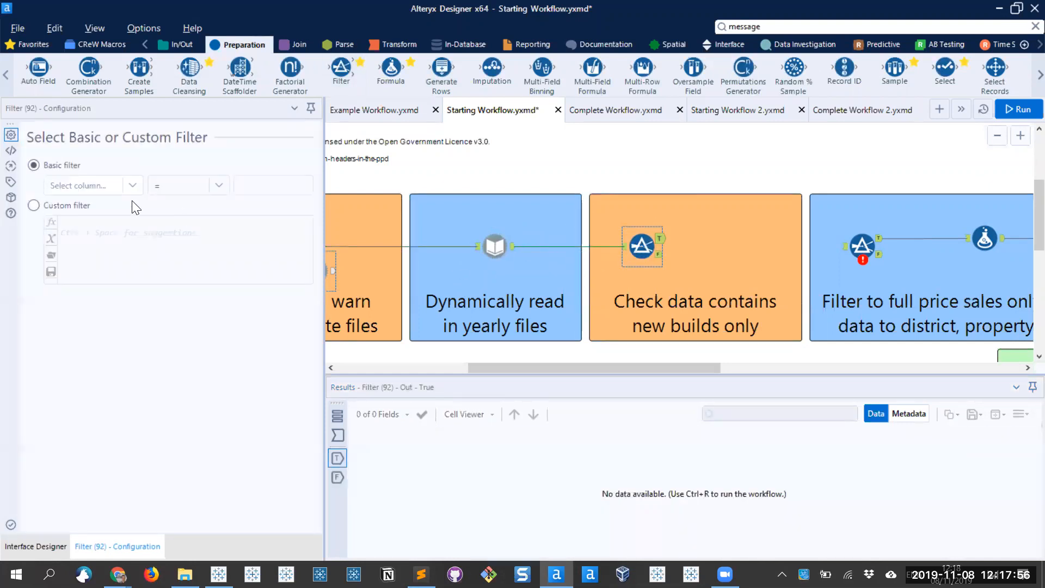
Configure the new Filter tool with a basic filter where New Build? equals Y
{"action": "left_click", "coordinate": [128, 185]}
{"action": "left_click", "coordinate": [97, 277]}
{"action": "left_click", "coordinate": [261, 187]}
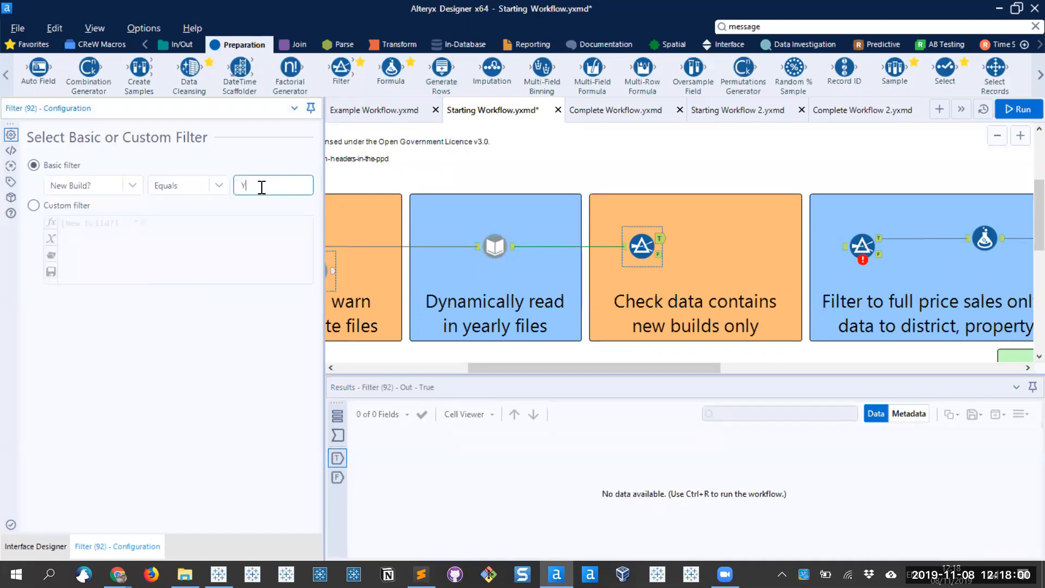
{"action": "left_click", "coordinate": [475, 272]}
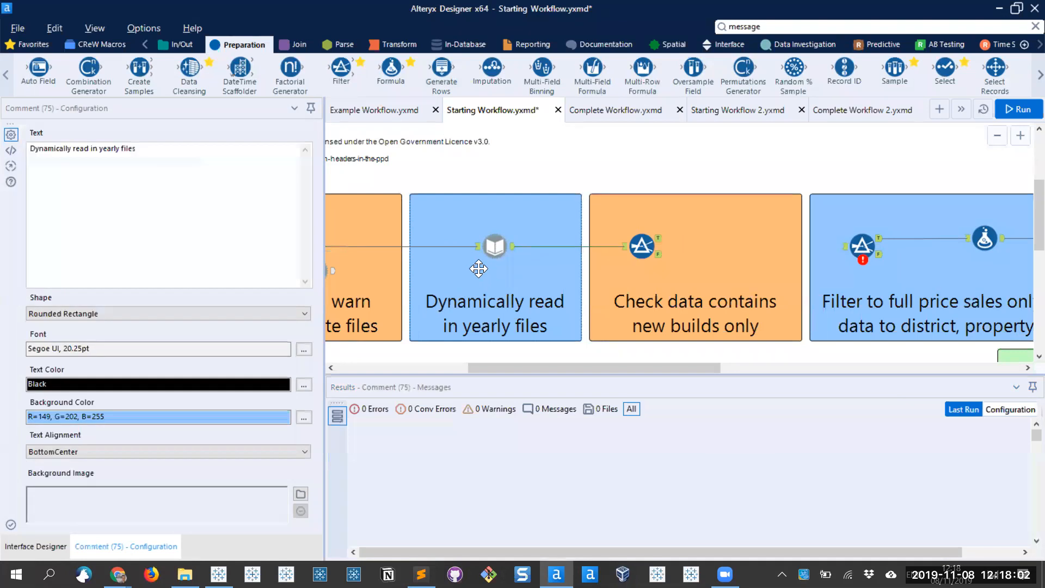
Attach a Browse tool to each of the new Filter tool's False and True outputs
{"action": "left_click", "coordinate": [200, 47]}
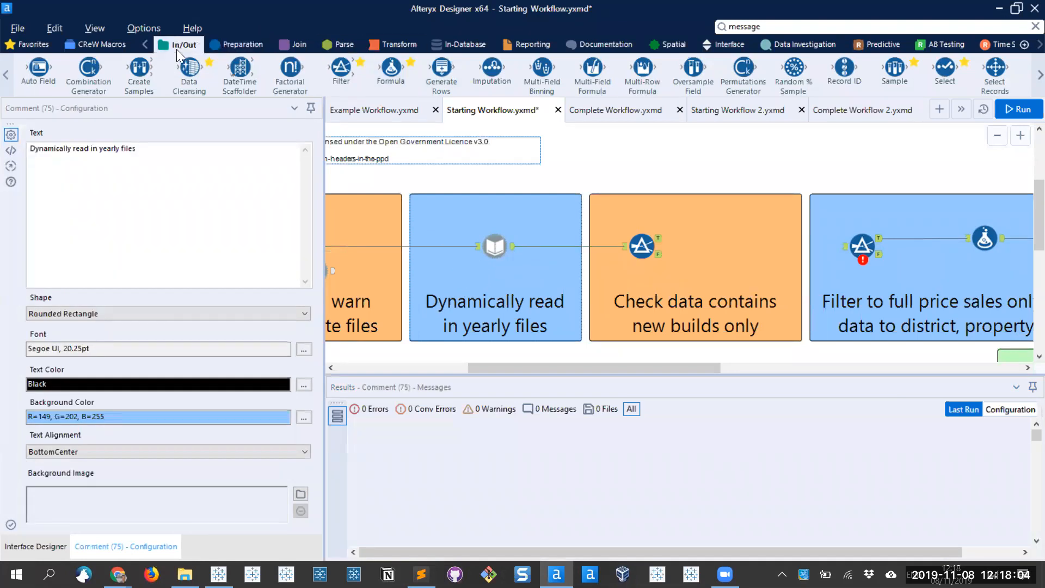
{"action": "left_click_drag", "start_coordinate": [26, 67], "coordinate": [715, 271]}
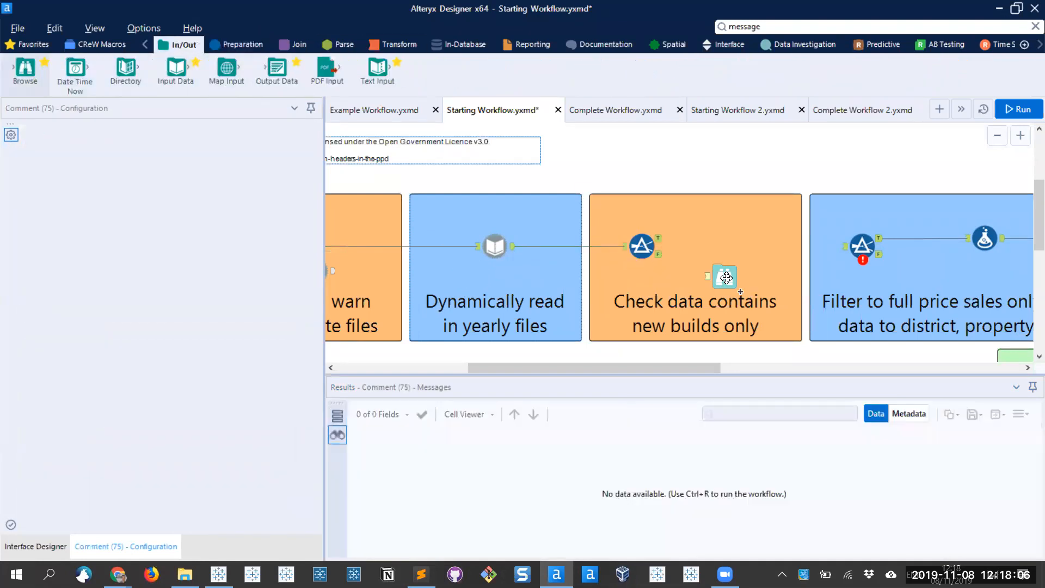
{"action": "left_click_drag", "start_coordinate": [25, 67], "coordinate": [715, 222]}
Cache and run the workflow at the Dynamic Input tool
{"action": "key", "text": "ctrl+r"}
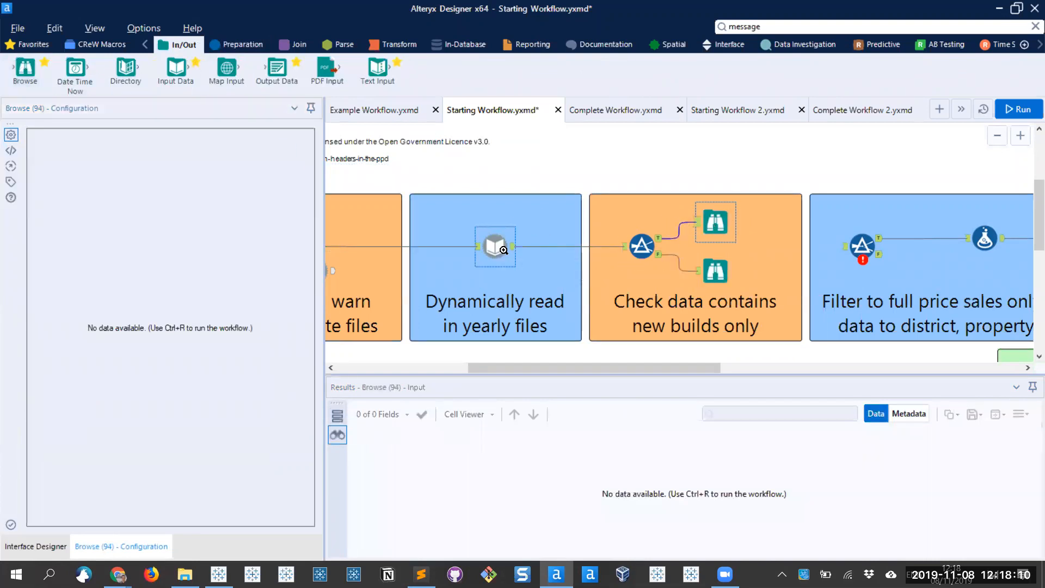
{"action": "right_click", "coordinate": [500, 248]}
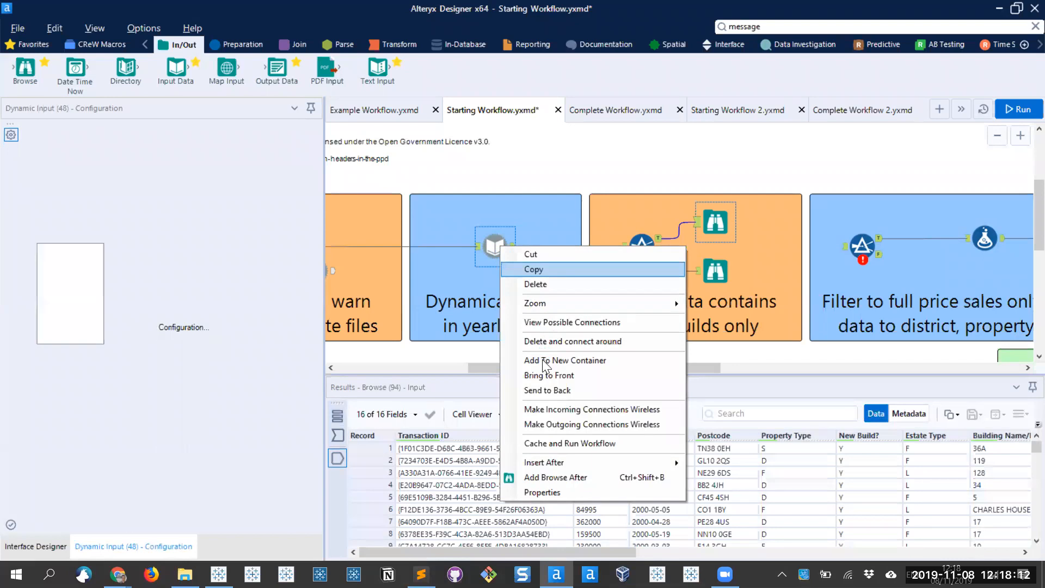
{"action": "left_click", "coordinate": [542, 443]}
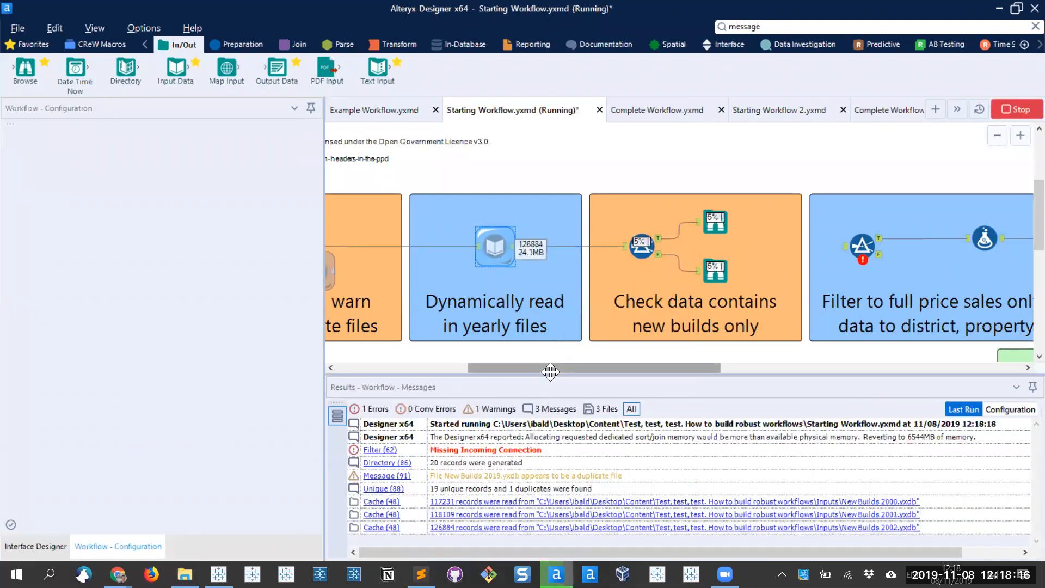
Inspect the records in the Browse tools on the new Filter's True and False outputs
{"action": "left_click_drag", "start_coordinate": [553, 370], "coordinate": [569, 367]}
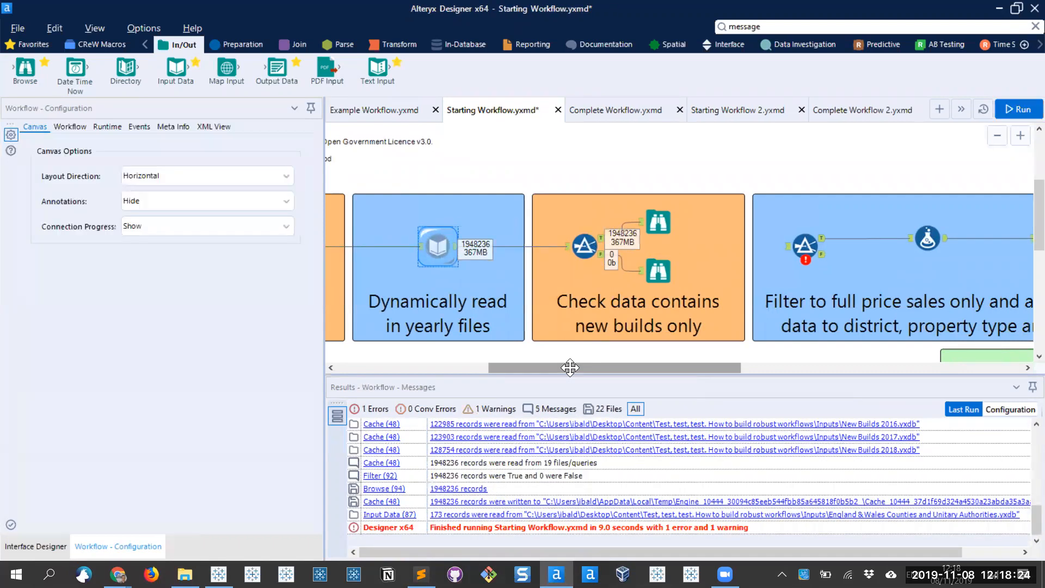
{"action": "left_click", "coordinate": [659, 232]}
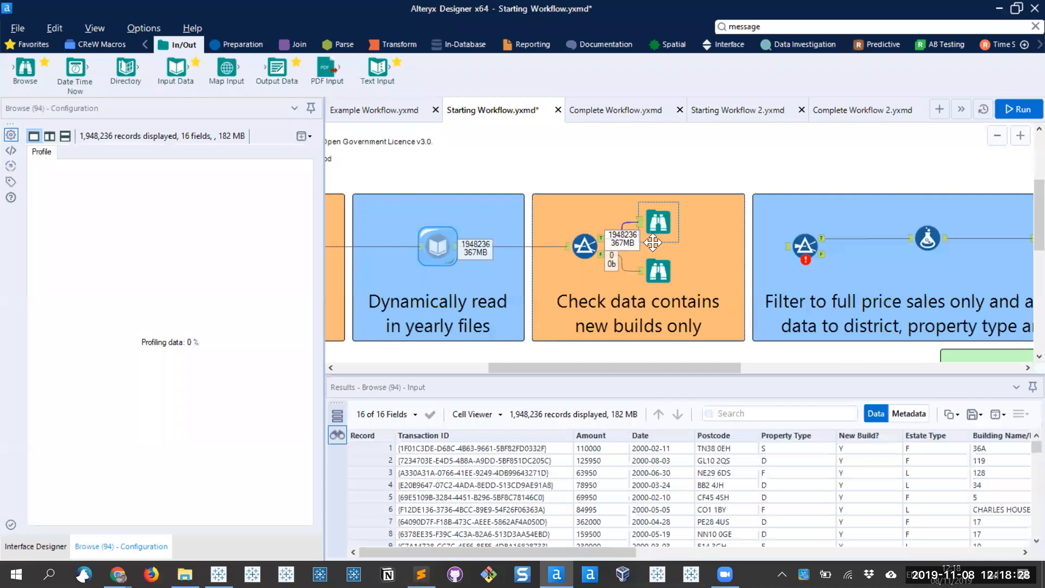
{"action": "left_click", "coordinate": [608, 255]}
{"action": "left_click", "coordinate": [655, 271]}
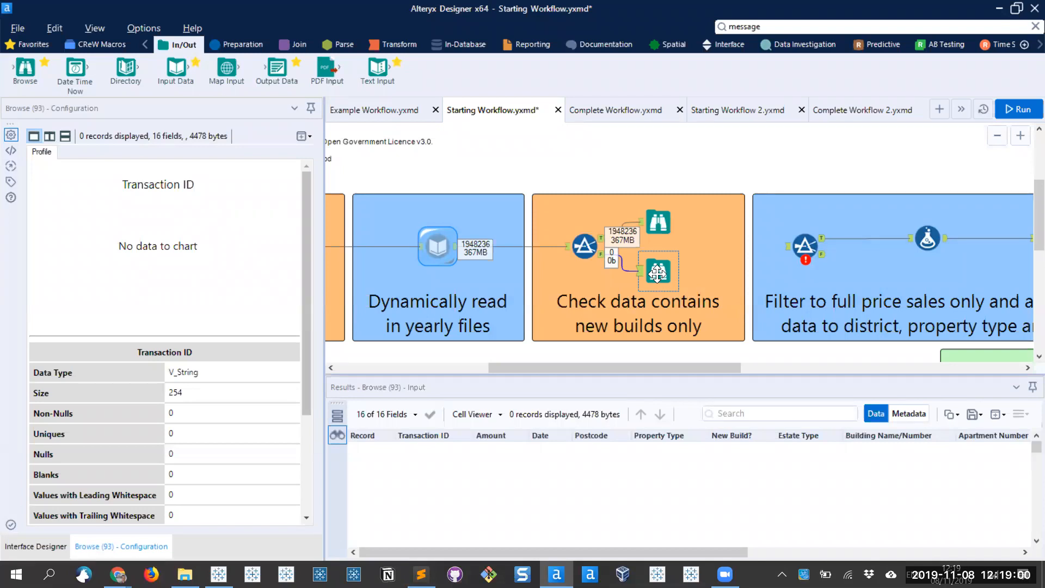
{"action": "key", "text": "alt+Tab"}
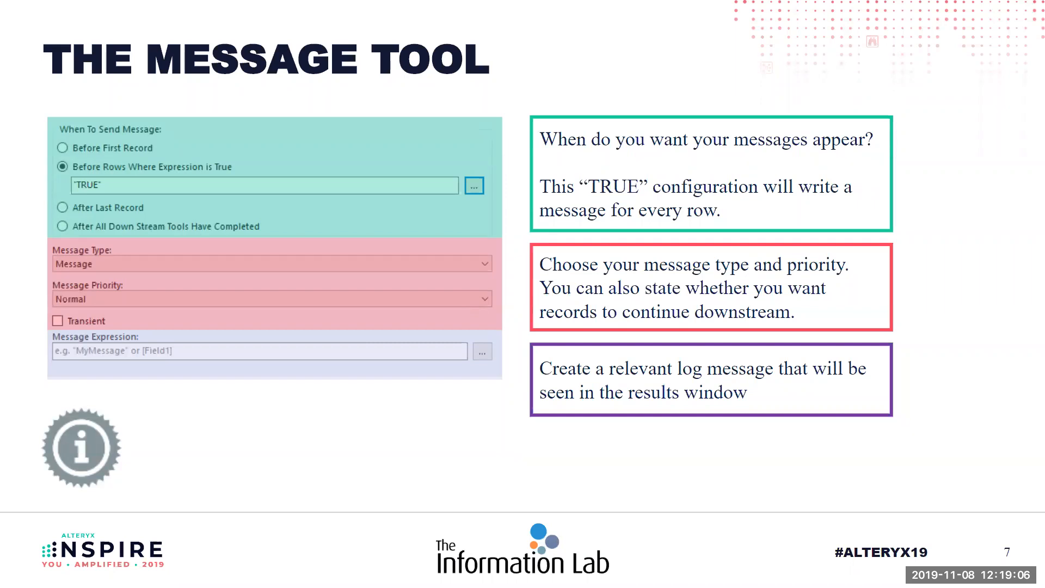
{"action": "key", "text": "Right"}
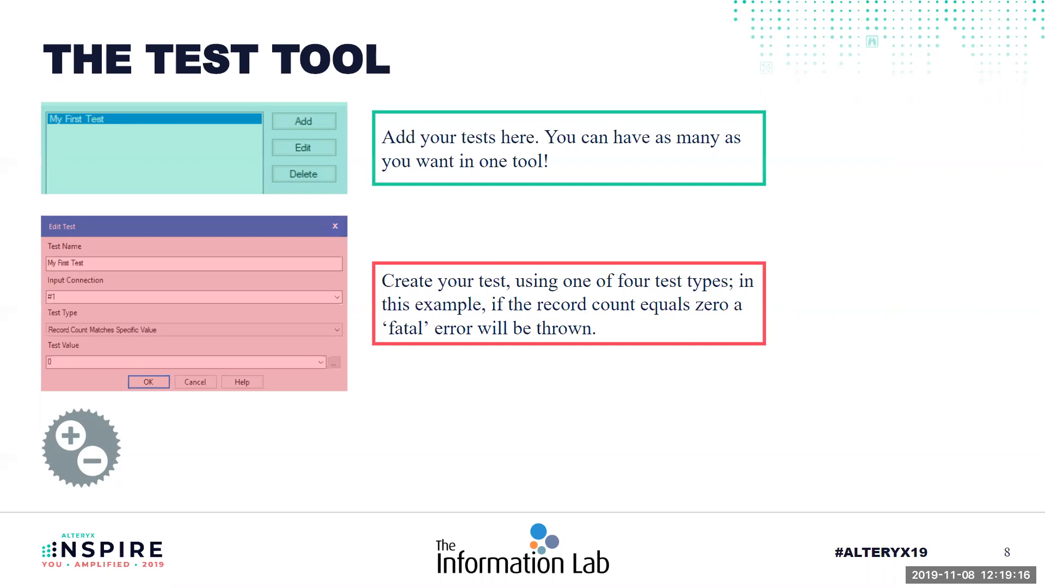
{"action": "key", "text": "alt+Tab"}
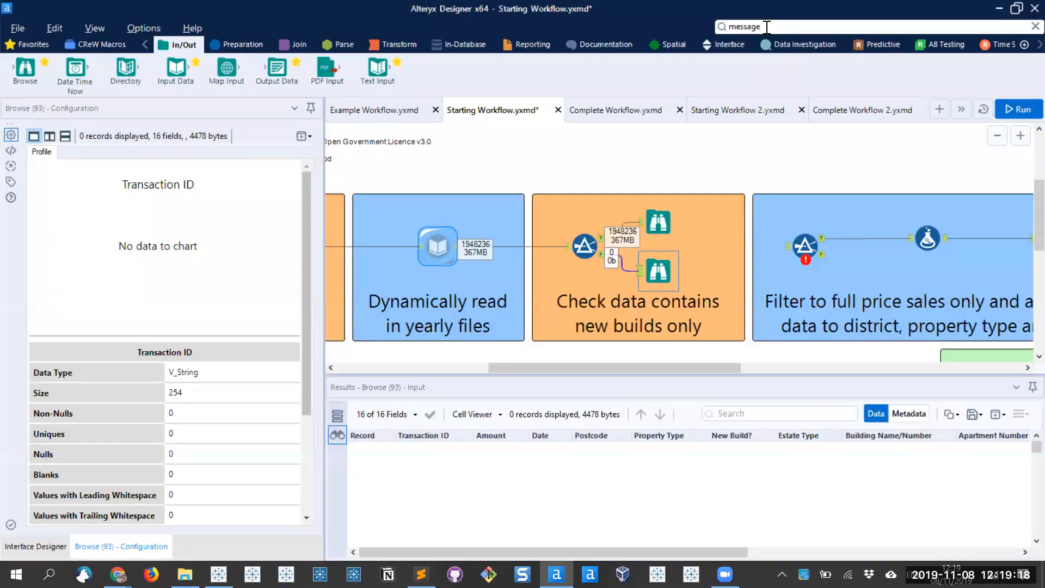
Search for the Test tool and replace the Browse tool on the Filter's False output with it
{"action": "left_click", "coordinate": [766, 27]}
{"action": "type", "text": "test"}
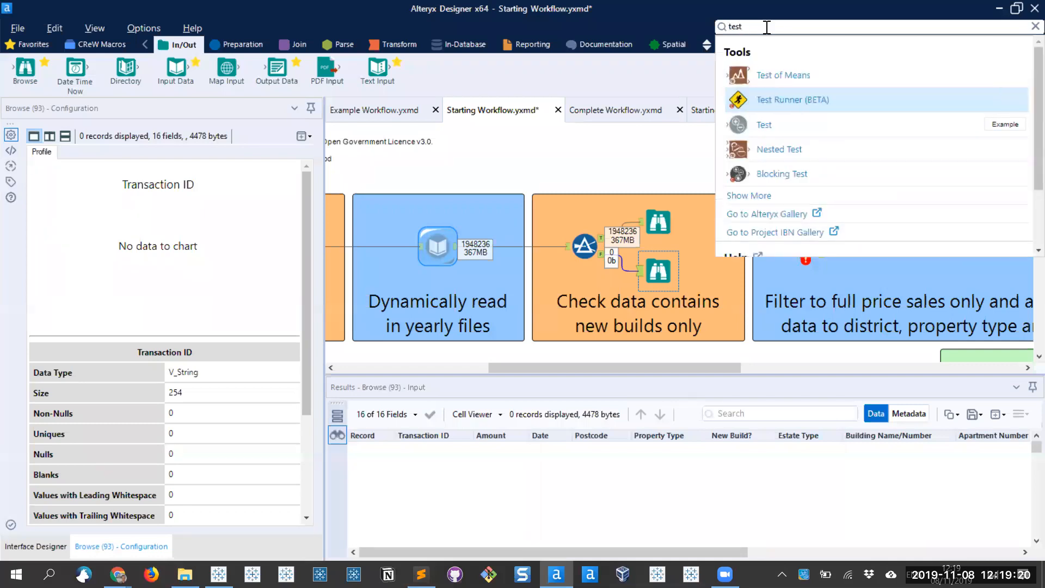
{"action": "left_click_drag", "start_coordinate": [773, 126], "coordinate": [602, 255]}
{"action": "left_click", "coordinate": [666, 271]}
{"action": "key", "text": "Delete"}
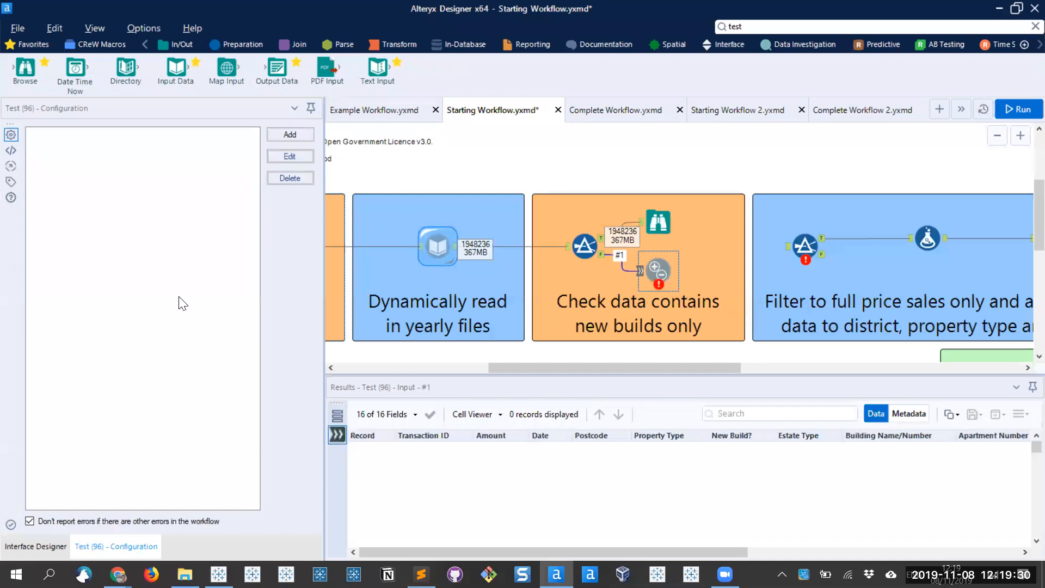
Add a new test to the Test tool and name it "All houses are new builds?"
{"action": "scroll", "coordinate": [685, 285], "scroll_direction": "up", "scroll_amount": 5}
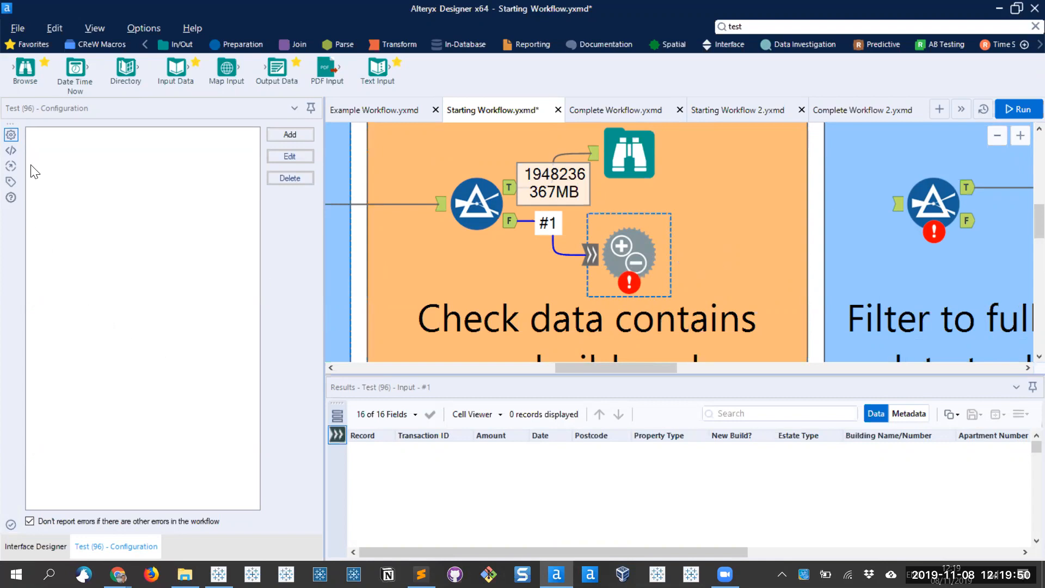
{"action": "left_click", "coordinate": [47, 138]}
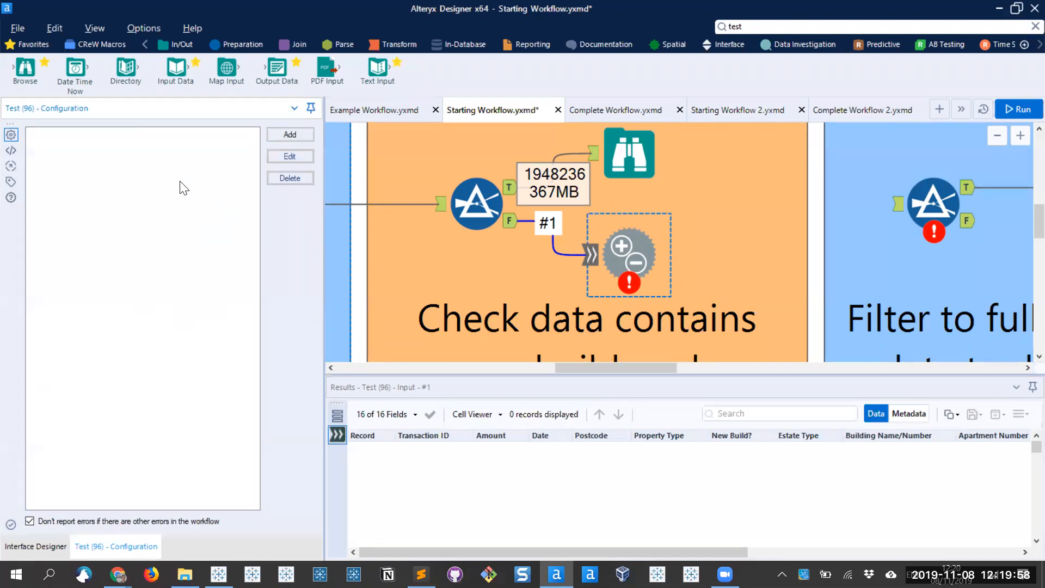
{"action": "left_click", "coordinate": [283, 136]}
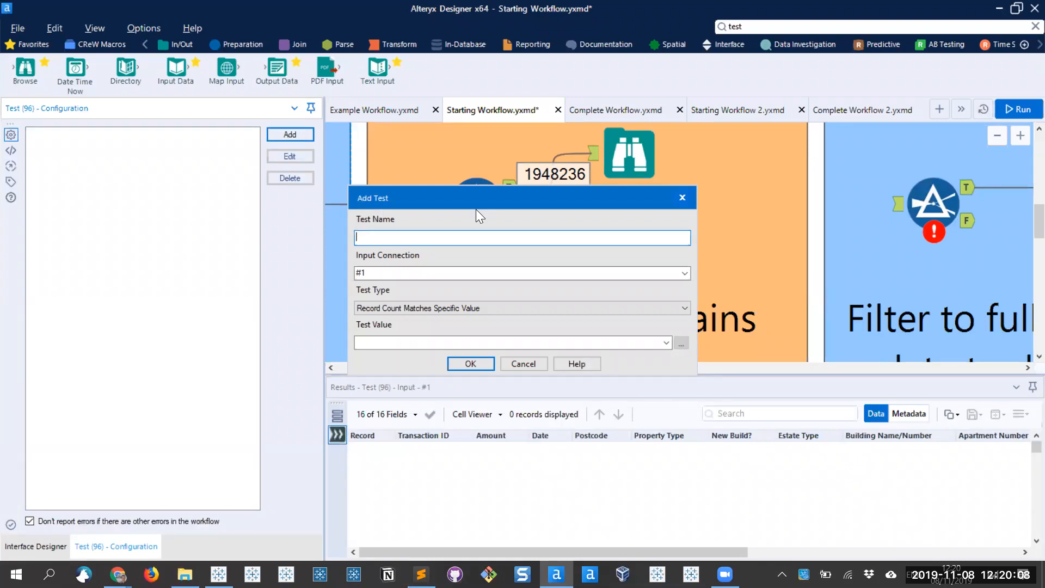
{"action": "left_click", "coordinate": [683, 274]}
{"action": "left_click", "coordinate": [684, 274]}
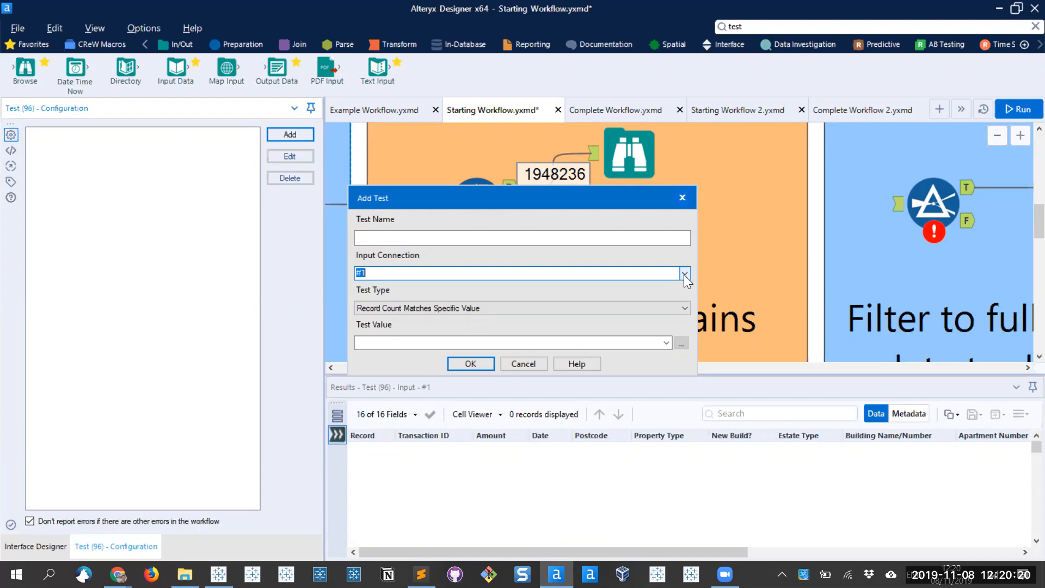
{"action": "left_click", "coordinate": [536, 239]}
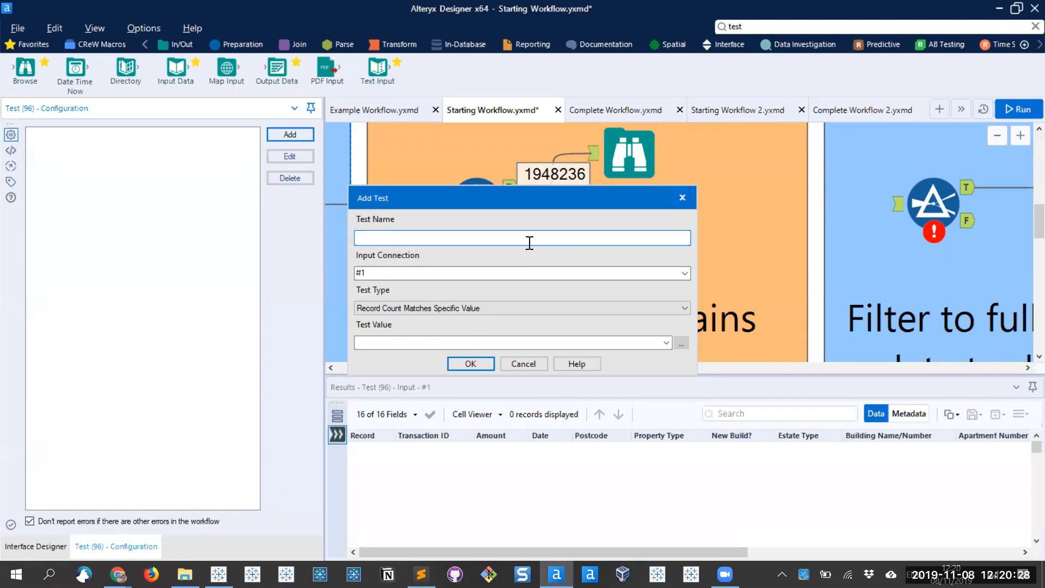
{"action": "type", "text": "All houses are new builds?"}
Keep the test on input connection #1 and choose Record Count Matches Specific Value as its test type
{"action": "left_click", "coordinate": [526, 273]}
{"action": "left_click", "coordinate": [526, 273]}
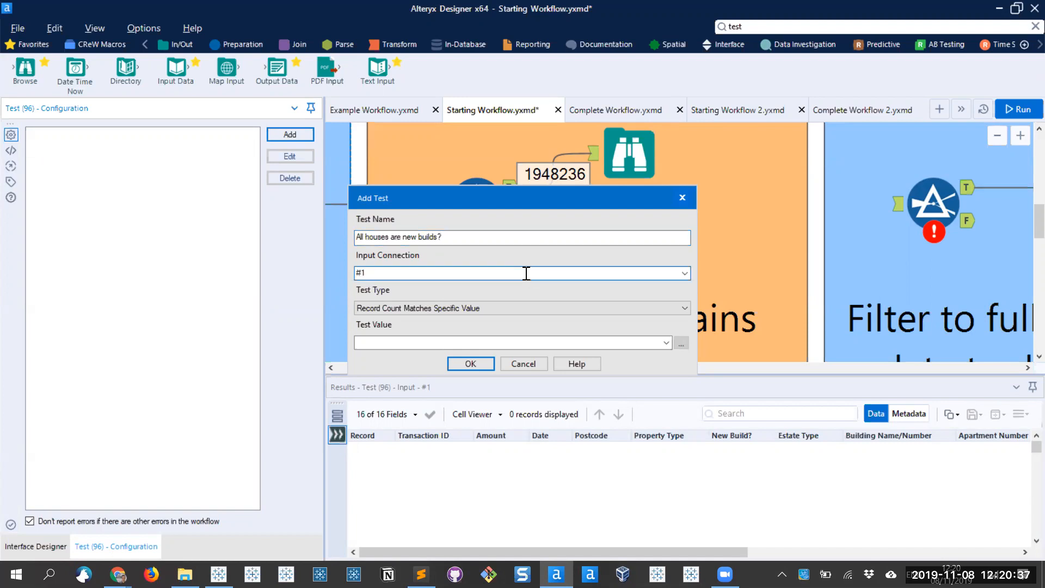
{"action": "left_click", "coordinate": [532, 306]}
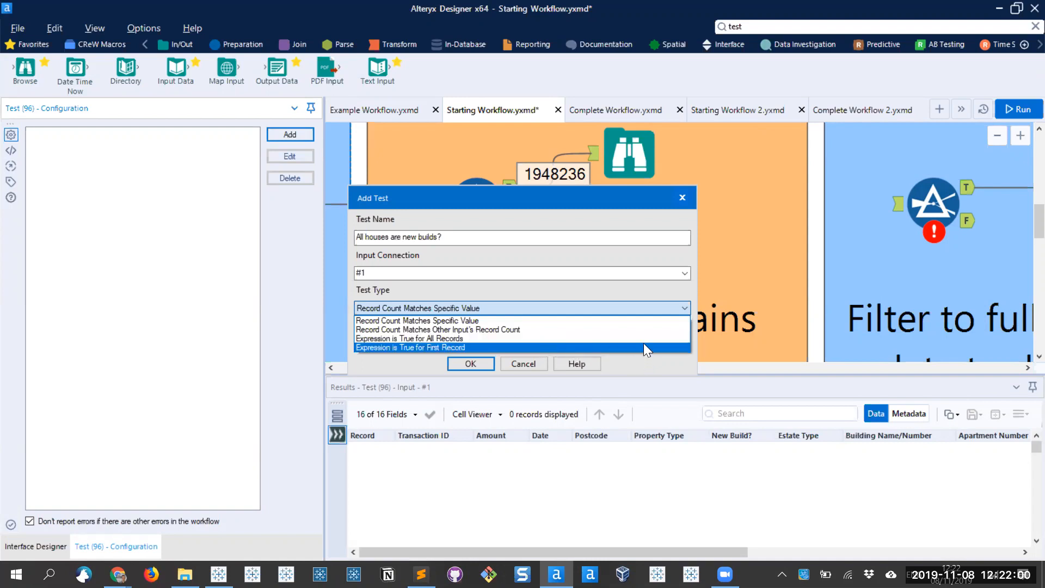
{"action": "left_click", "coordinate": [585, 320]}
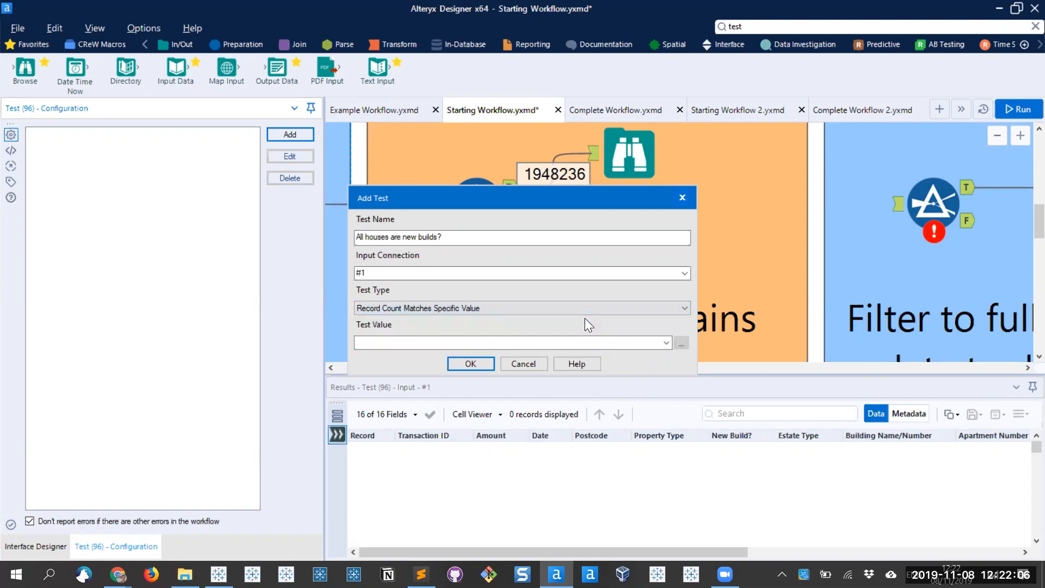
Set the test value to 0 and save the "All houses are new builds?" test
{"action": "left_click", "coordinate": [555, 342]}
{"action": "type", "text": "0"}
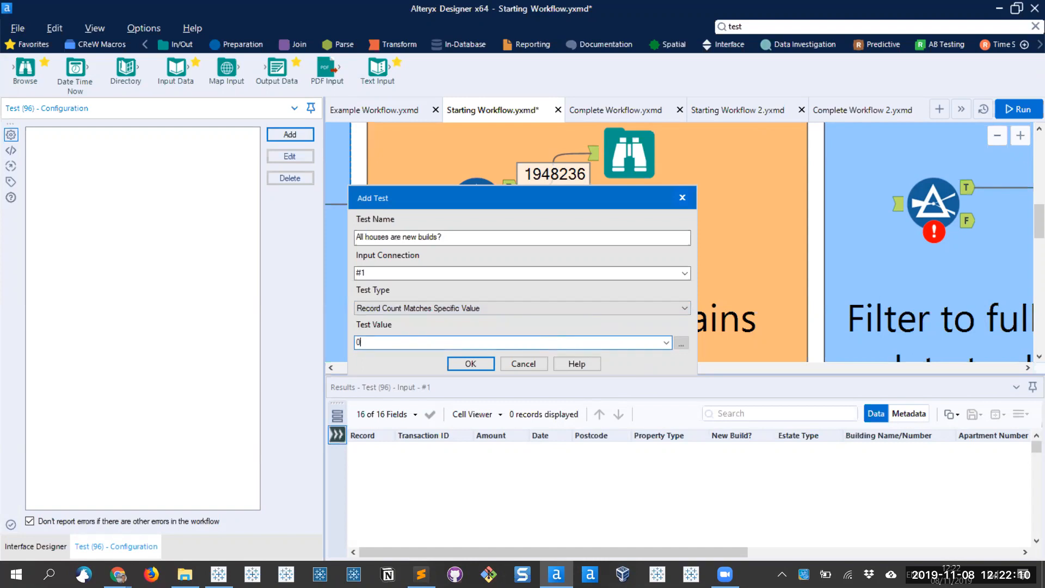
{"action": "left_click", "coordinate": [452, 364]}
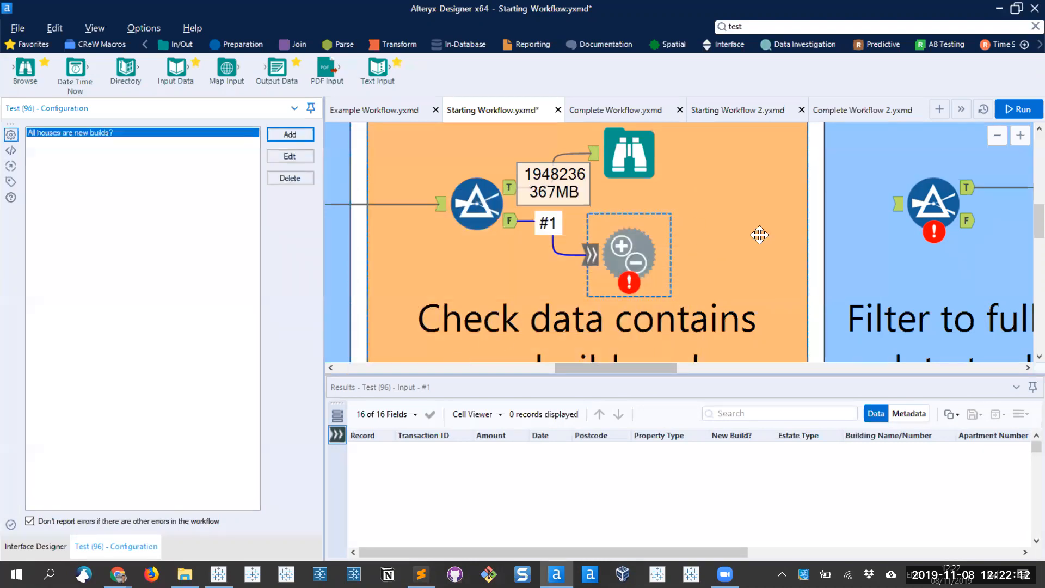
Run the workflow and check the Test tool's results on the Filter's False output
{"action": "left_click", "coordinate": [730, 228]}
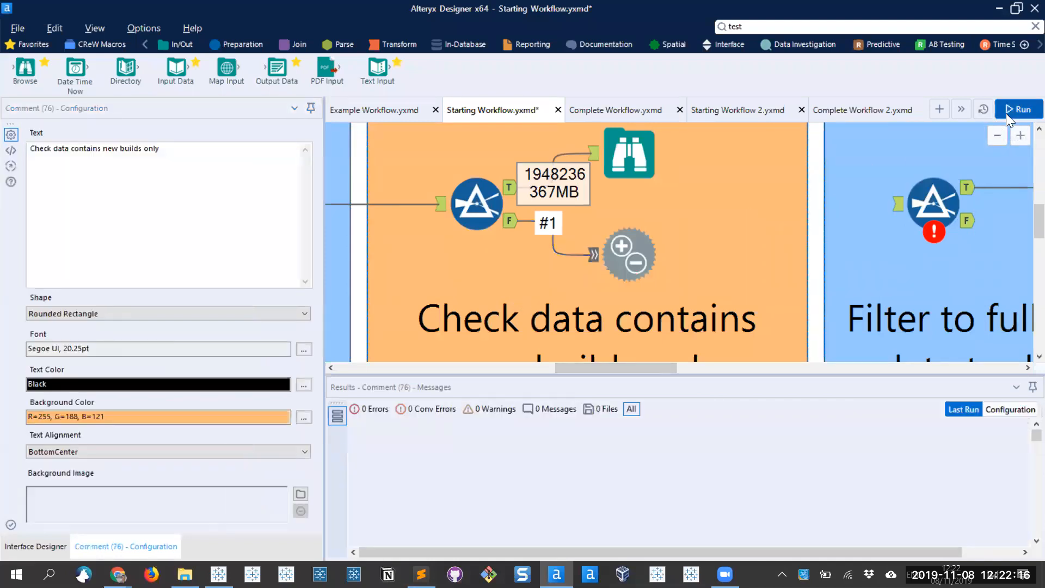
{"action": "left_click", "coordinate": [1006, 111]}
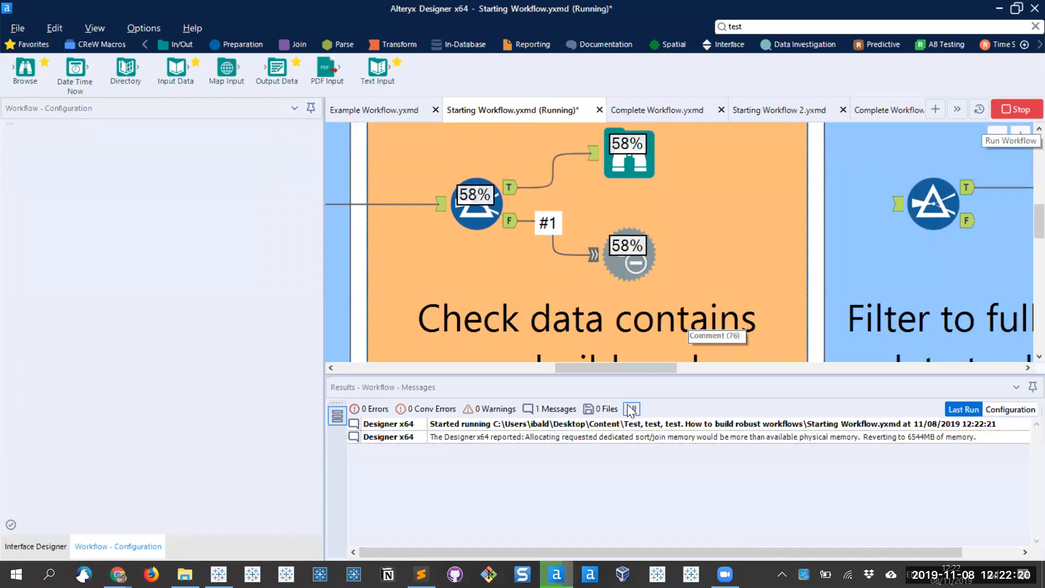
{"action": "mouse_move", "coordinate": [609, 367]}
{"action": "left_mouse_down"}
{"action": "mouse_move", "coordinate": [550, 367]}
{"action": "mouse_move", "coordinate": [606, 370]}
{"action": "left_mouse_up"}
{"action": "left_click", "coordinate": [622, 270]}
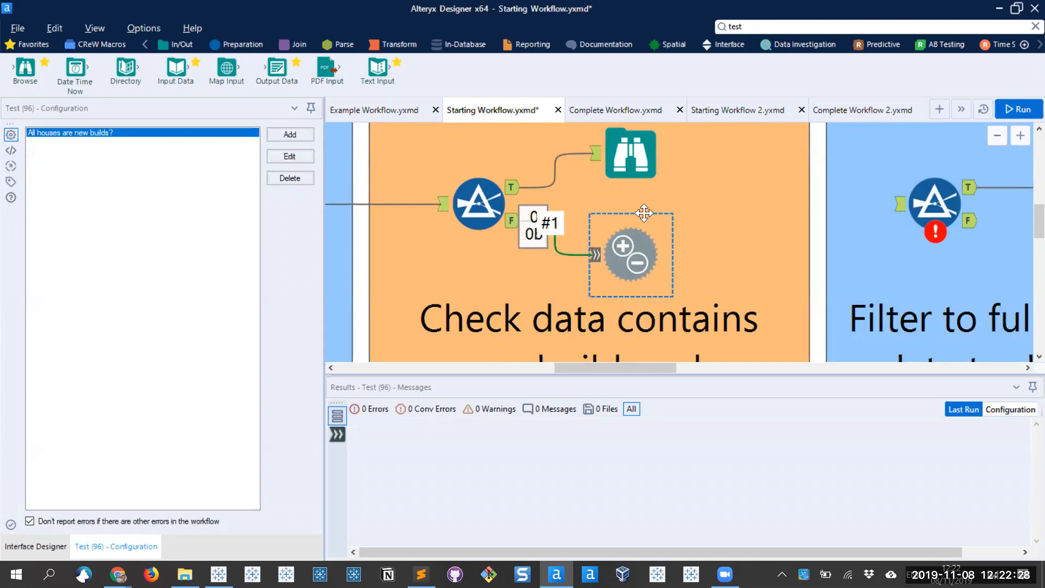
Create a new workflow with a Text Input containing the single value 1 and connect a Test tool to it
{"action": "left_click", "coordinate": [942, 107]}
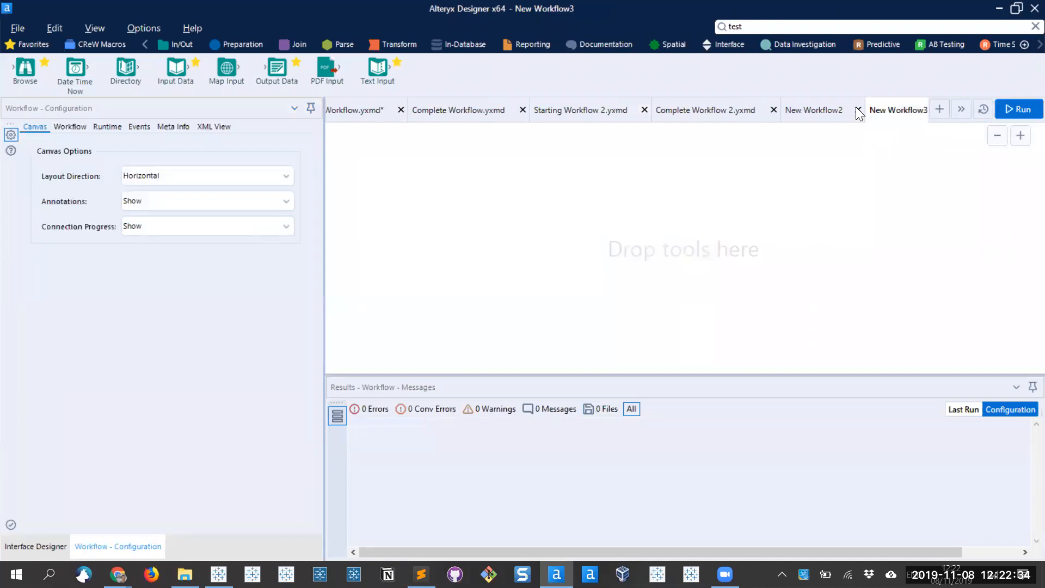
{"action": "left_click_drag", "start_coordinate": [378, 68], "coordinate": [407, 204]}
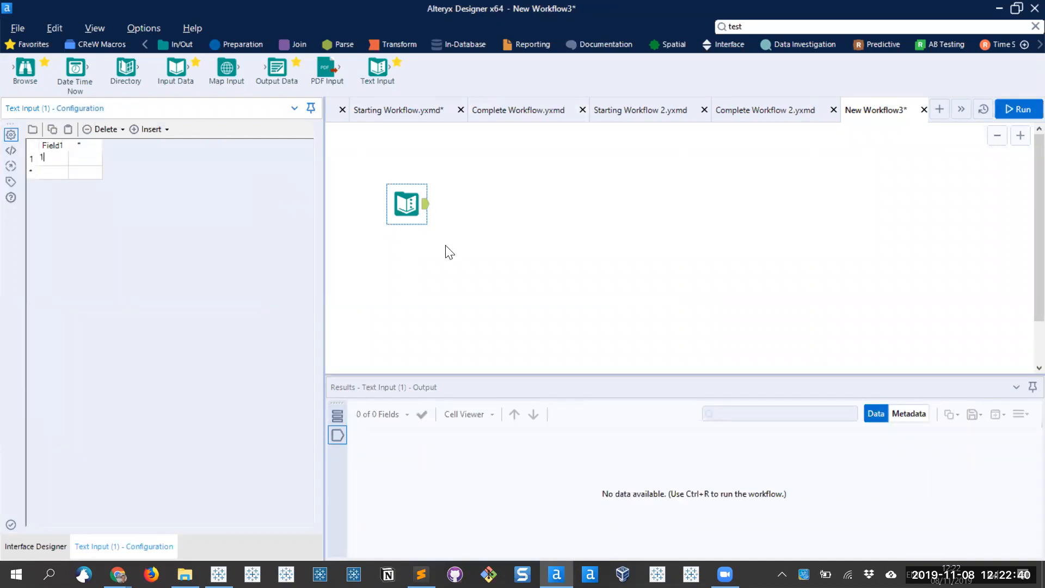
{"action": "left_click", "coordinate": [413, 225]}
{"action": "left_click", "coordinate": [820, 26]}
{"action": "left_click_drag", "start_coordinate": [785, 124], "coordinate": [473, 206]}
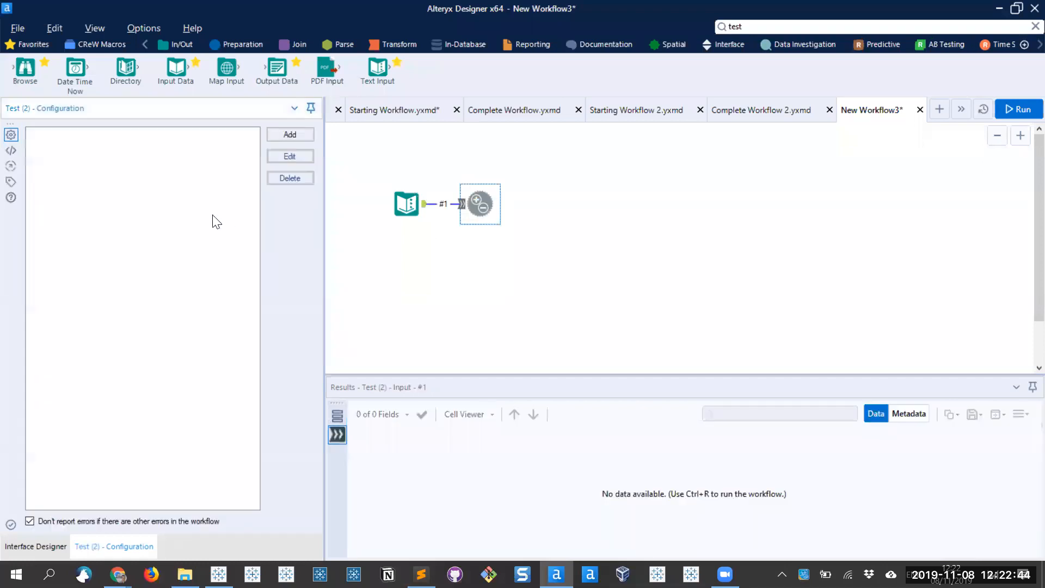
Add a test named "Check no records" that expects a record count of 0 on input connection #1
{"action": "left_click", "coordinate": [289, 133]}
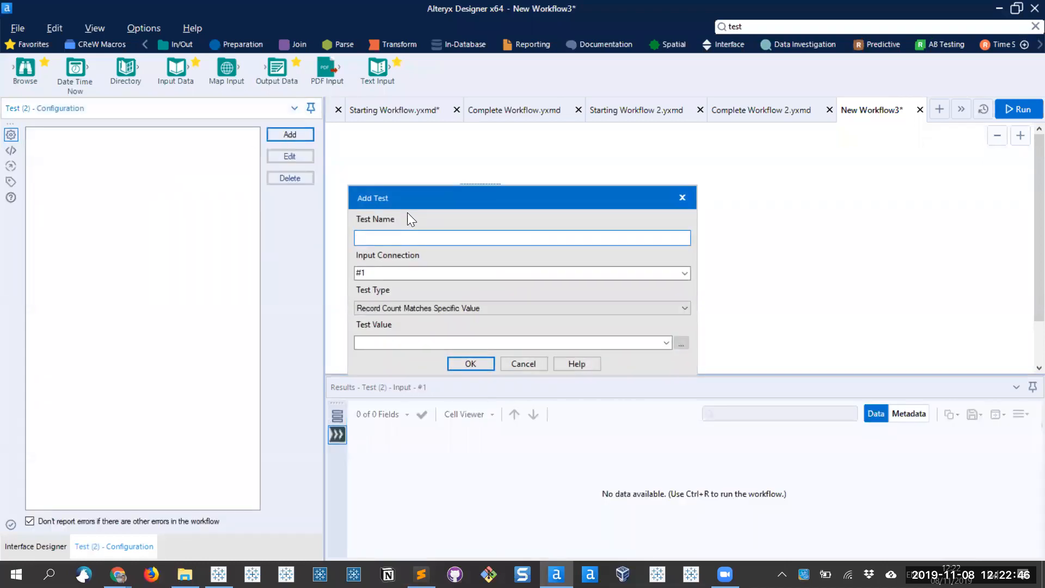
{"action": "type", "text": "Check no records"}
{"action": "left_click", "coordinate": [426, 342]}
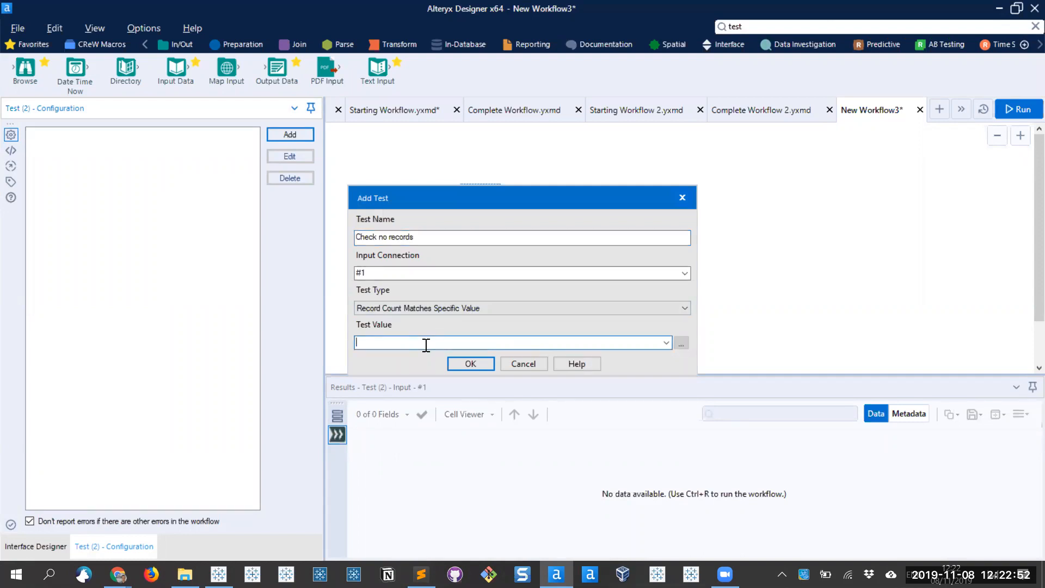
{"action": "type", "text": "0"}
{"action": "left_click", "coordinate": [471, 363]}
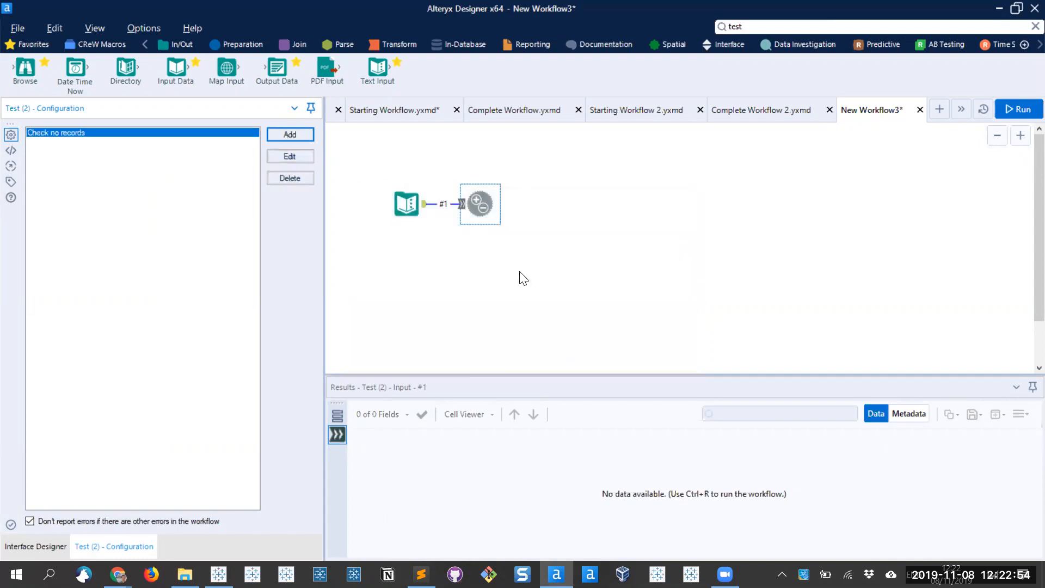
Run the scratch workflow and inspect the Test tool's result message
{"action": "left_click", "coordinate": [531, 272]}
{"action": "key", "text": "ctrl+r"}
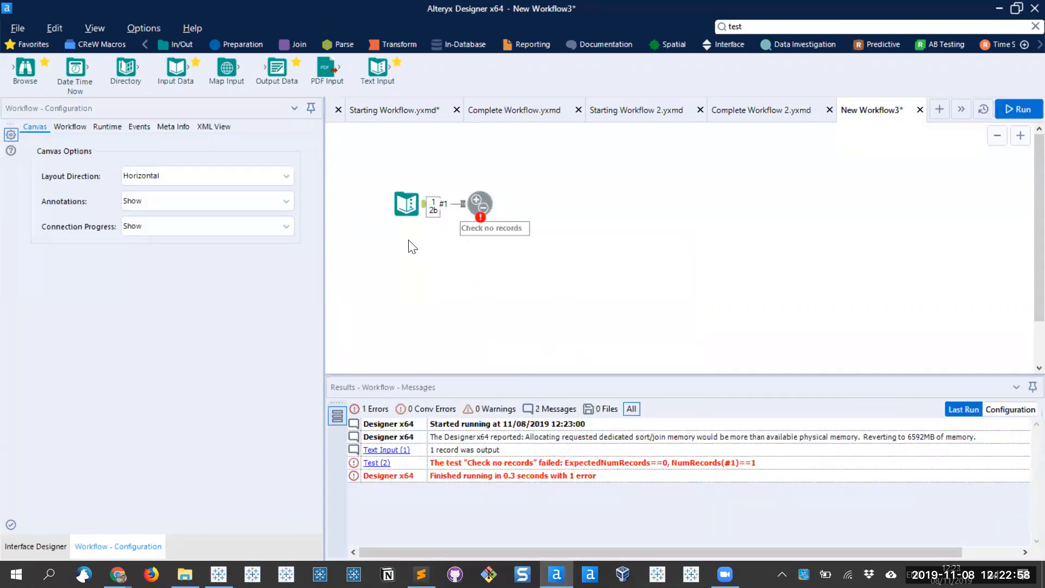
{"action": "left_click", "coordinate": [449, 462]}
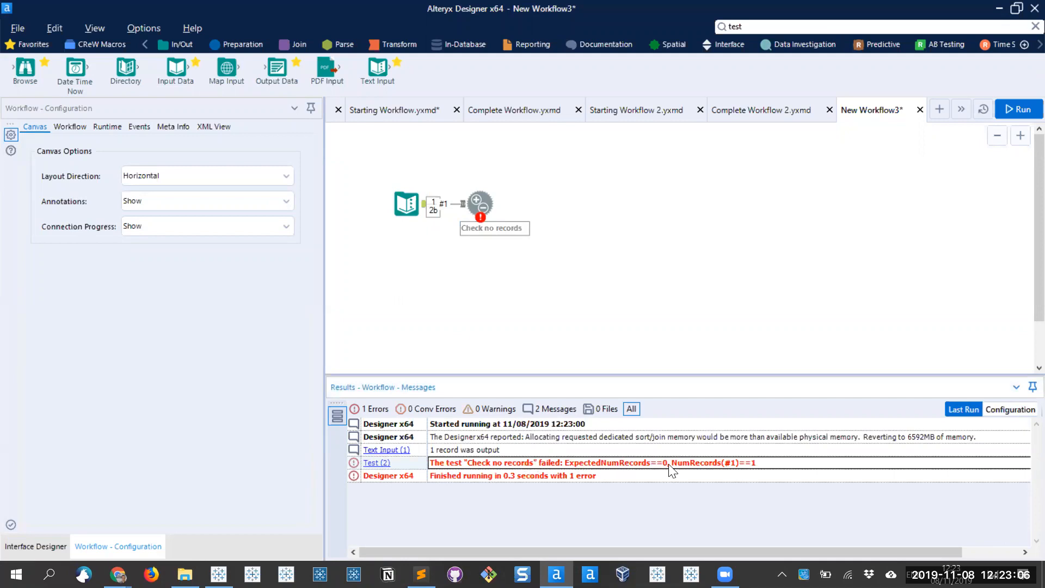
{"action": "left_click", "coordinate": [494, 208]}
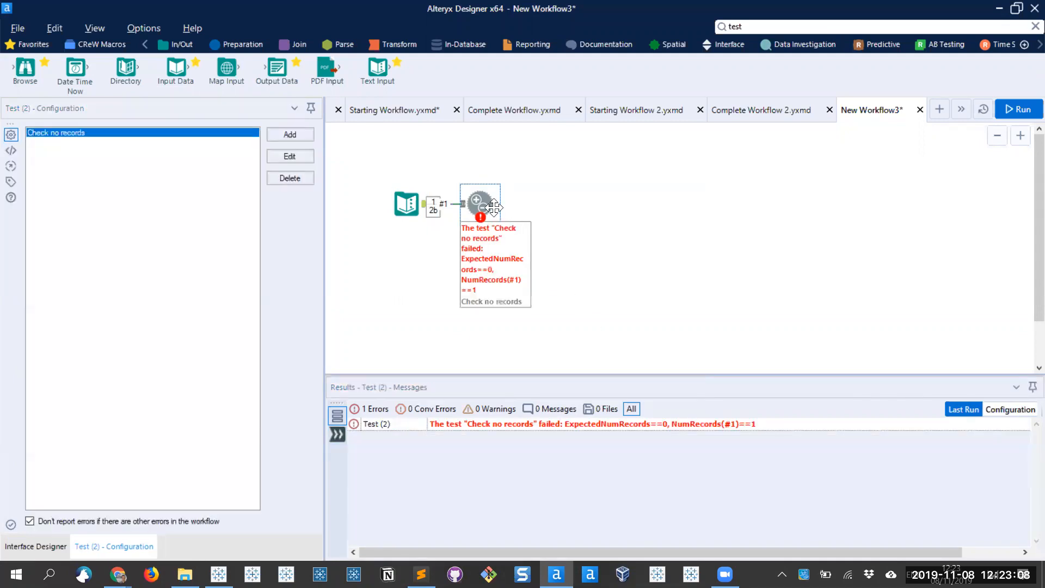
Delete both tools from the scratch workflow and close it without saving
{"action": "left_click_drag", "start_coordinate": [588, 258], "coordinate": [394, 192]}
{"action": "key", "text": "Delete"}
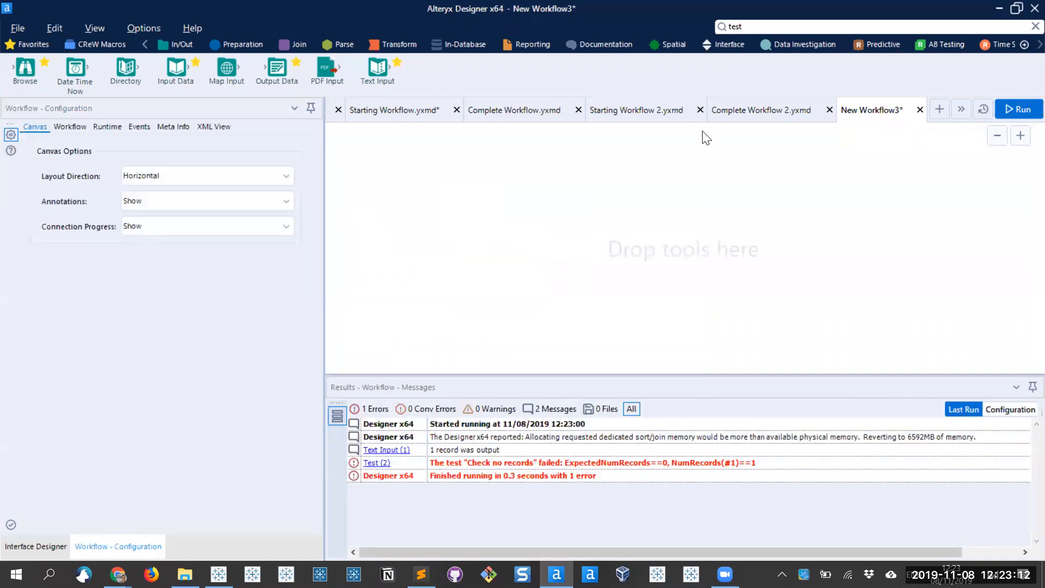
{"action": "left_click", "coordinate": [920, 110]}
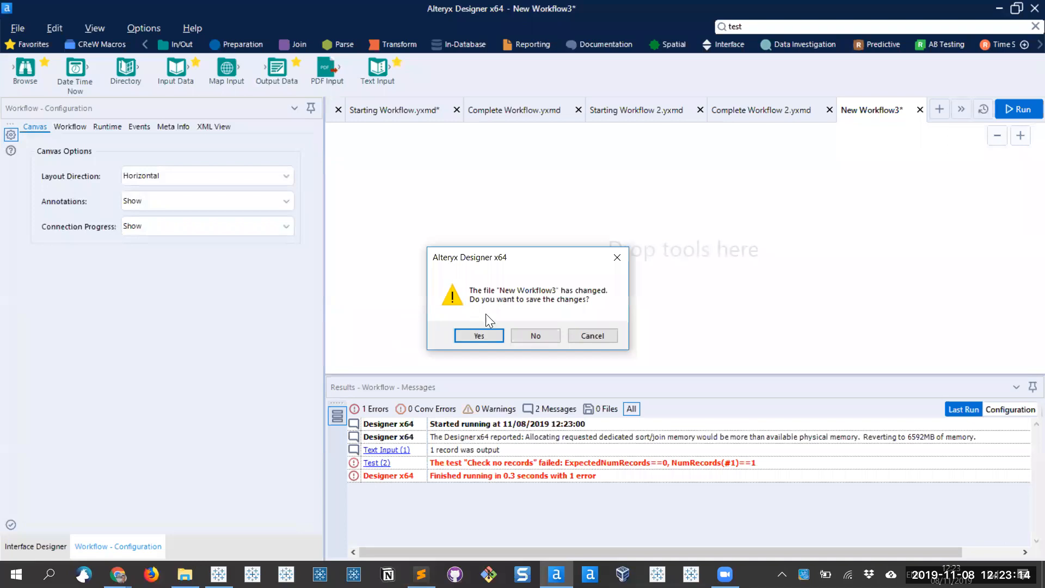
{"action": "left_click", "coordinate": [553, 339]}
In Starting Workflow, delete the Browse tool on the new-build Filter's True output and connect that output to the full price sales Filter
{"action": "left_click", "coordinate": [440, 110]}
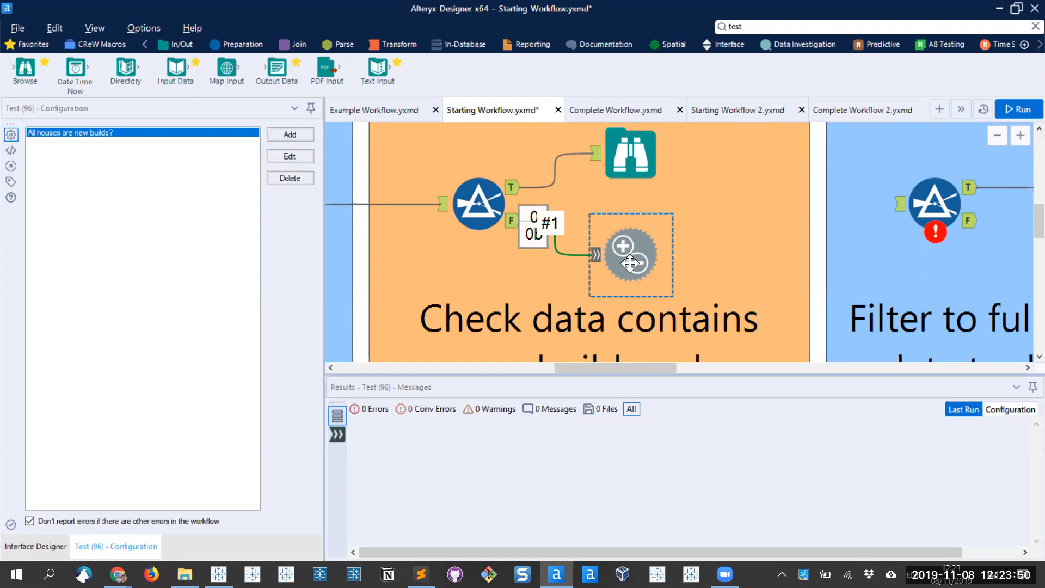
{"action": "left_click", "coordinate": [613, 181], "text": "ctrl"}
{"action": "left_click", "coordinate": [609, 175]}
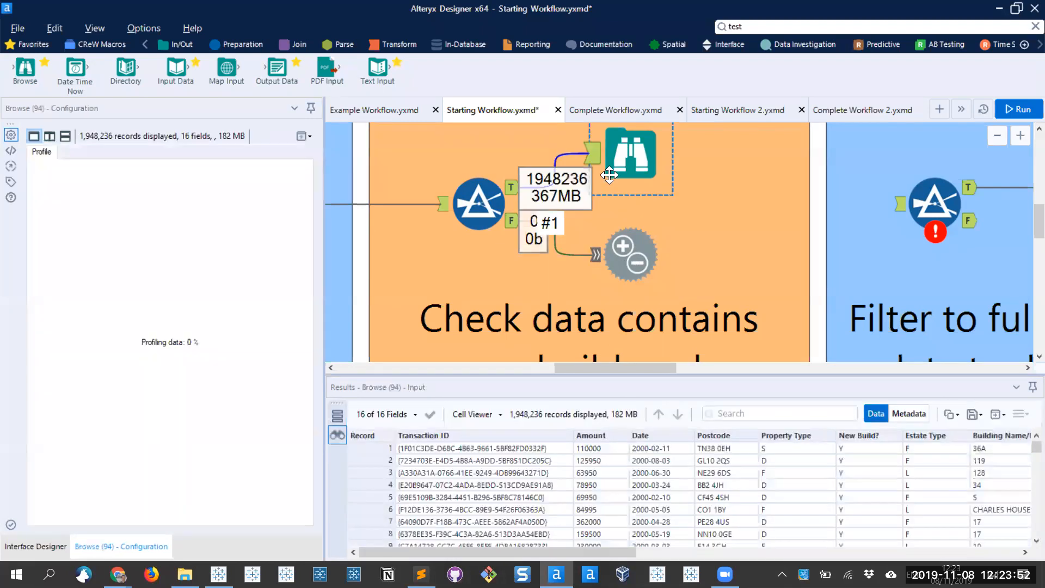
{"action": "key", "text": "Delete"}
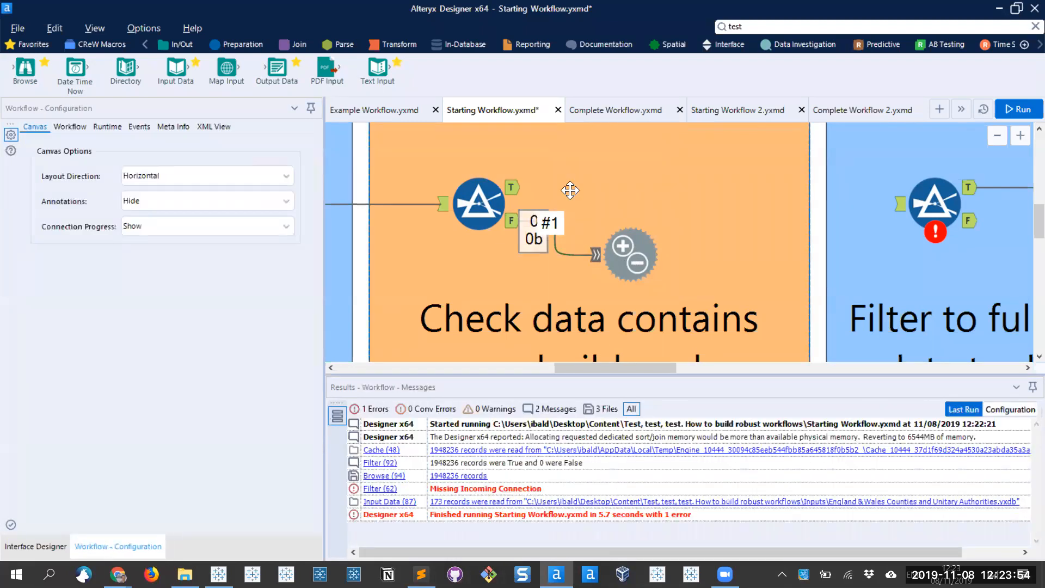
{"action": "left_click_drag", "start_coordinate": [513, 188], "coordinate": [900, 205]}
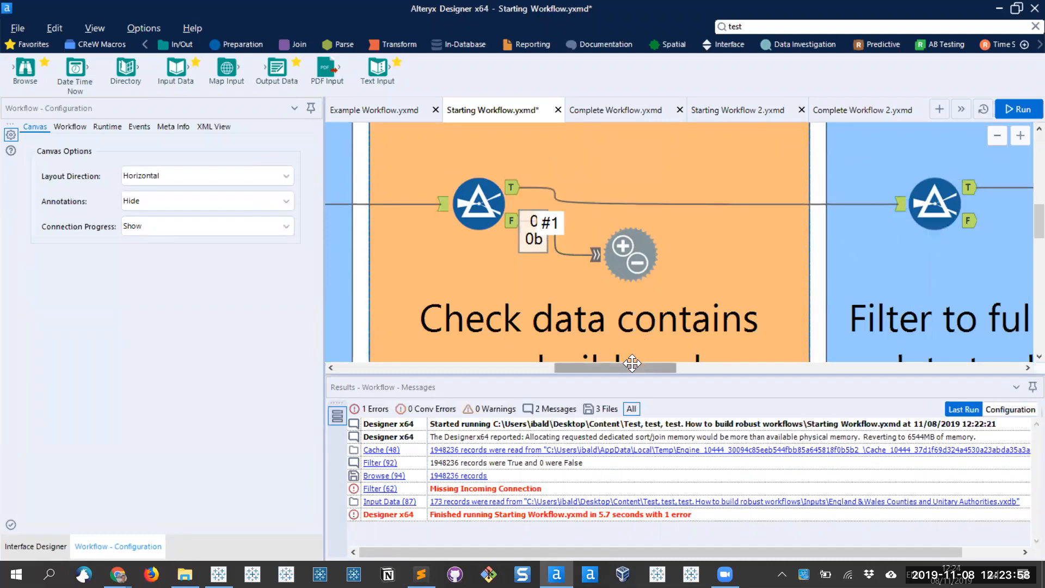
Review the downstream sections that filter and aggregate sales, join the authority shapefiles and output the matched data
{"action": "left_click_drag", "start_coordinate": [630, 364], "coordinate": [711, 364]}
{"action": "scroll", "coordinate": [649, 297], "scroll_direction": "down", "scroll_amount": 3}
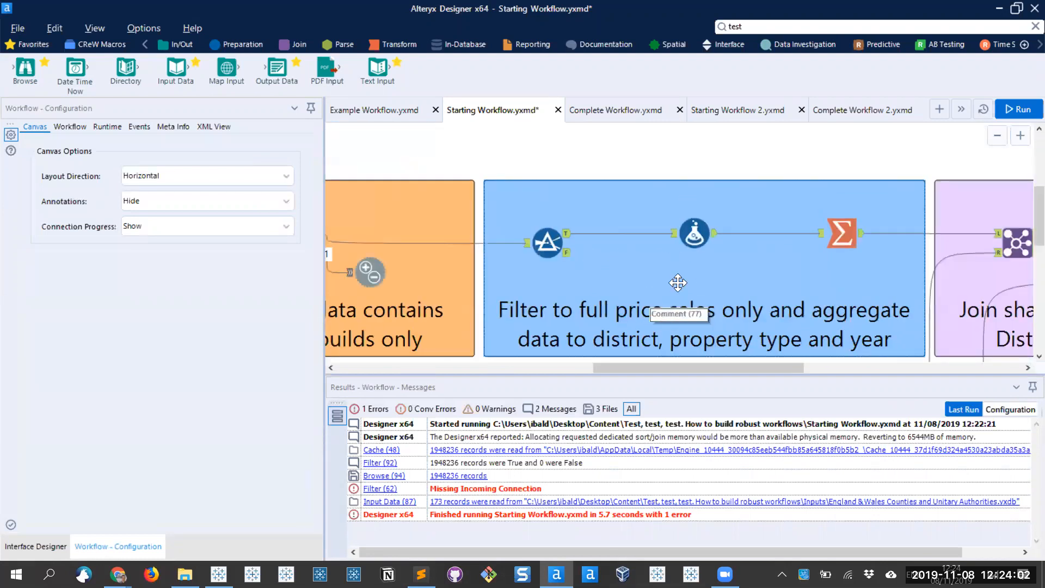
{"action": "scroll", "coordinate": [677, 287], "scroll_direction": "down", "scroll_amount": 2}
{"action": "scroll", "coordinate": [677, 283], "scroll_direction": "up", "scroll_amount": 1}
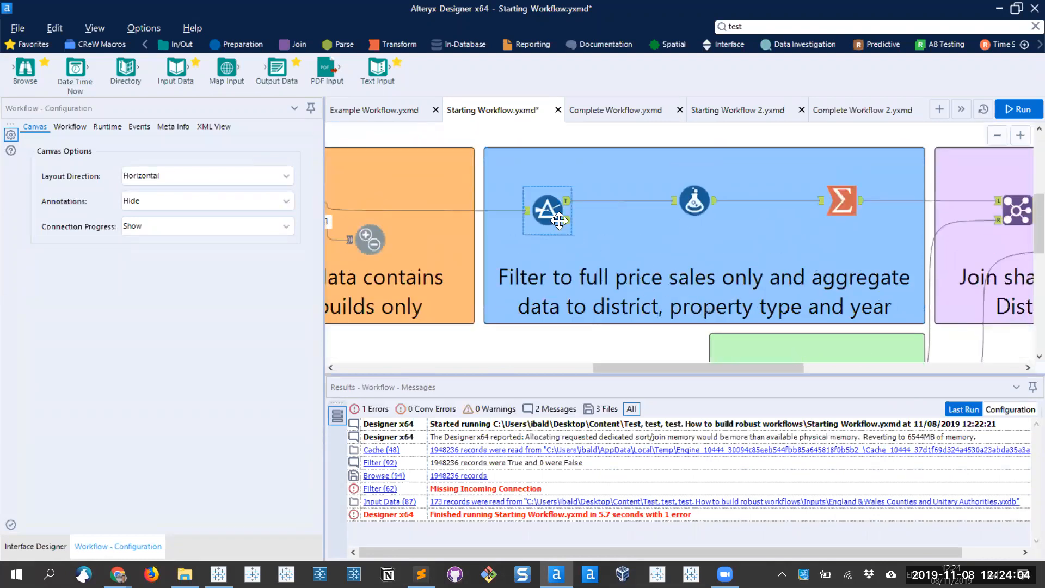
{"action": "left_click_drag", "start_coordinate": [678, 365], "coordinate": [787, 365]}
{"action": "scroll", "coordinate": [706, 315], "scroll_direction": "down", "scroll_amount": 1}
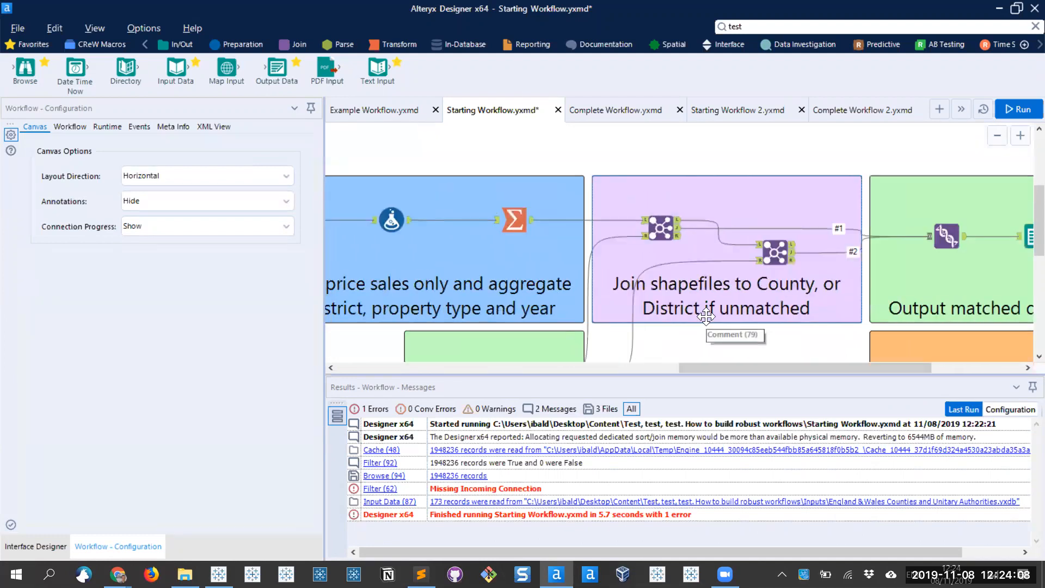
{"action": "scroll", "coordinate": [706, 316], "scroll_direction": "down", "scroll_amount": 3}
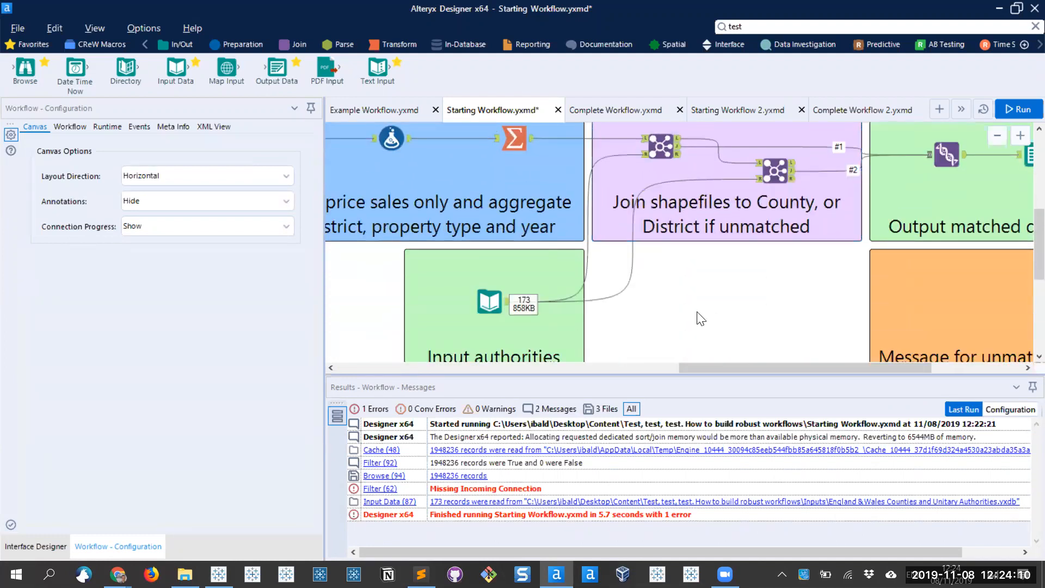
{"action": "scroll", "coordinate": [691, 313], "scroll_direction": "down", "scroll_amount": 1}
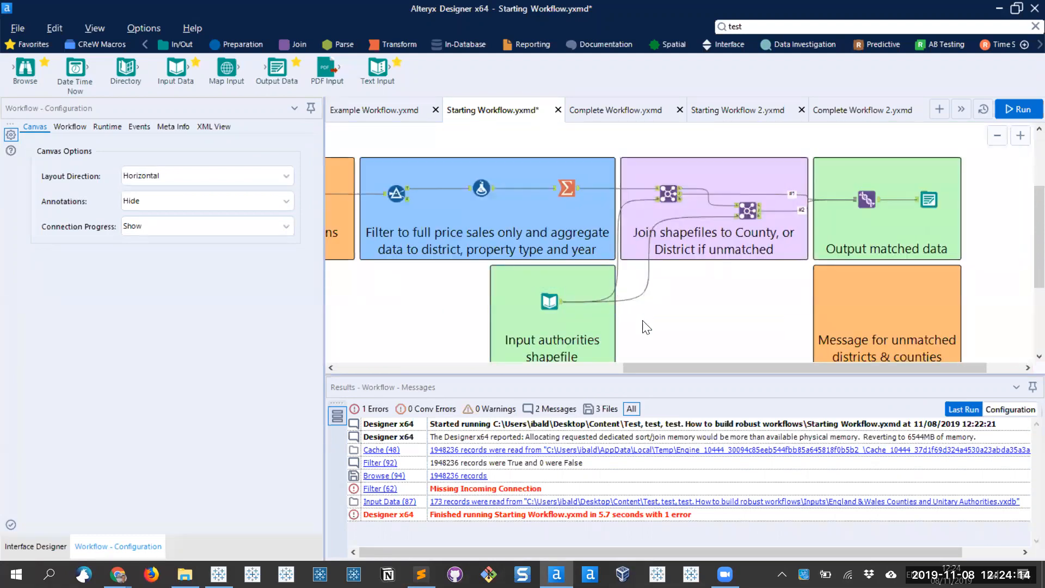
Switch to the Tableau dashboard, examine the missing authorities on the New builds by Authority map, and return to Alteryx Designer
{"action": "left_click", "coordinate": [219, 574]}
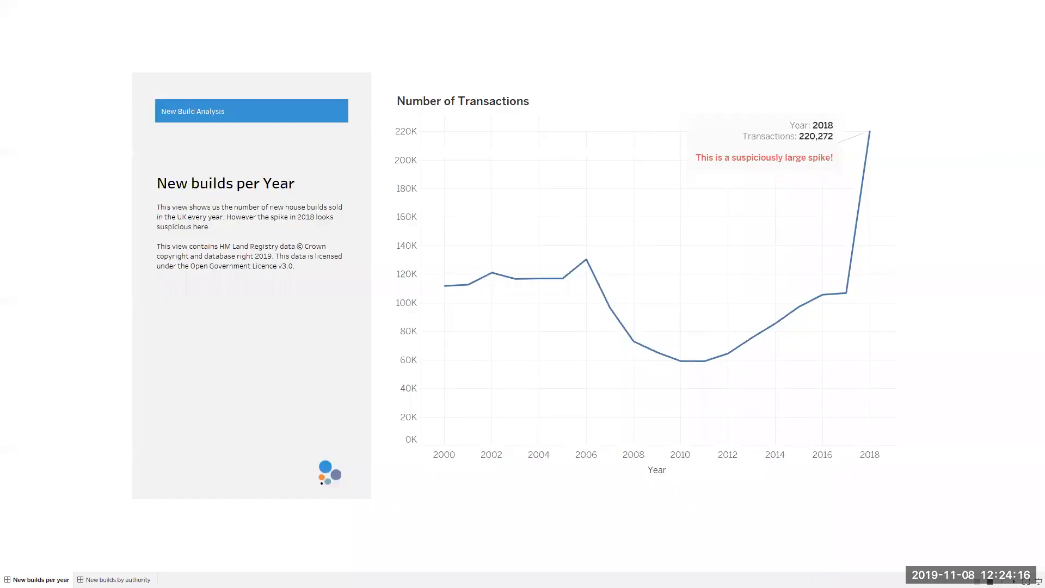
{"action": "key", "text": "Right"}
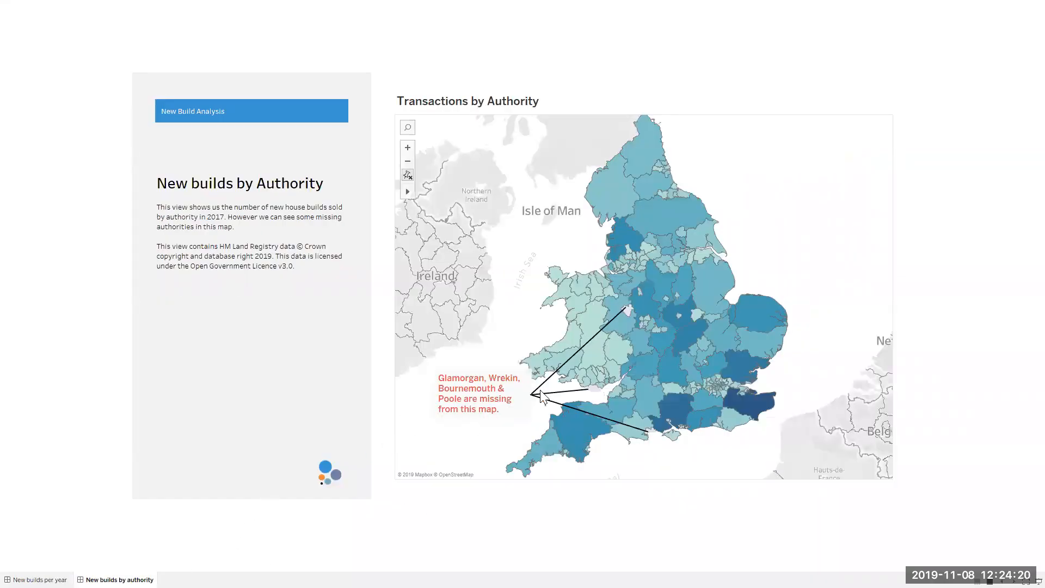
{"action": "mouse_move", "coordinate": [622, 321]}
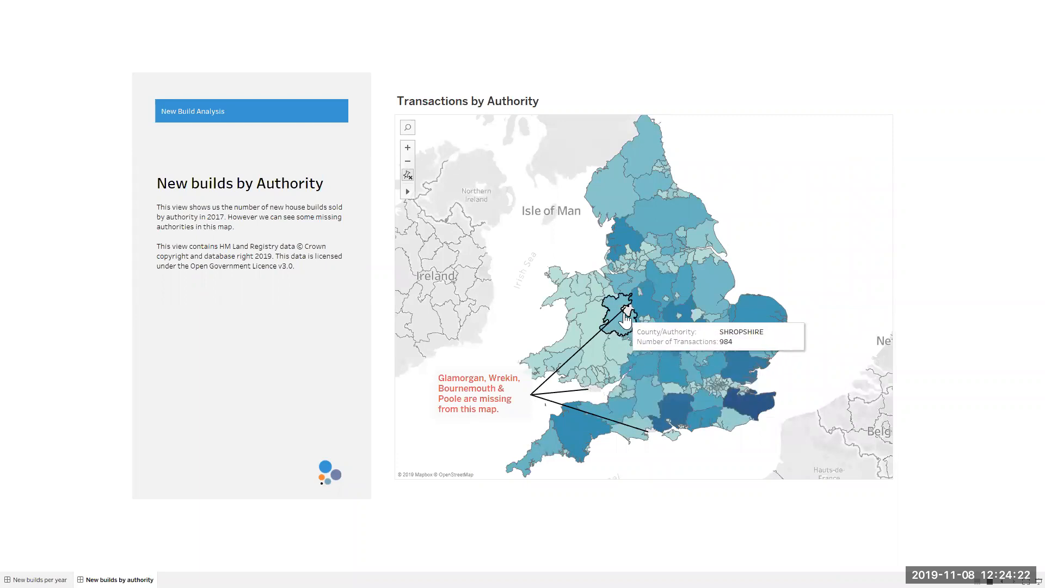
{"action": "mouse_move", "coordinate": [649, 433]}
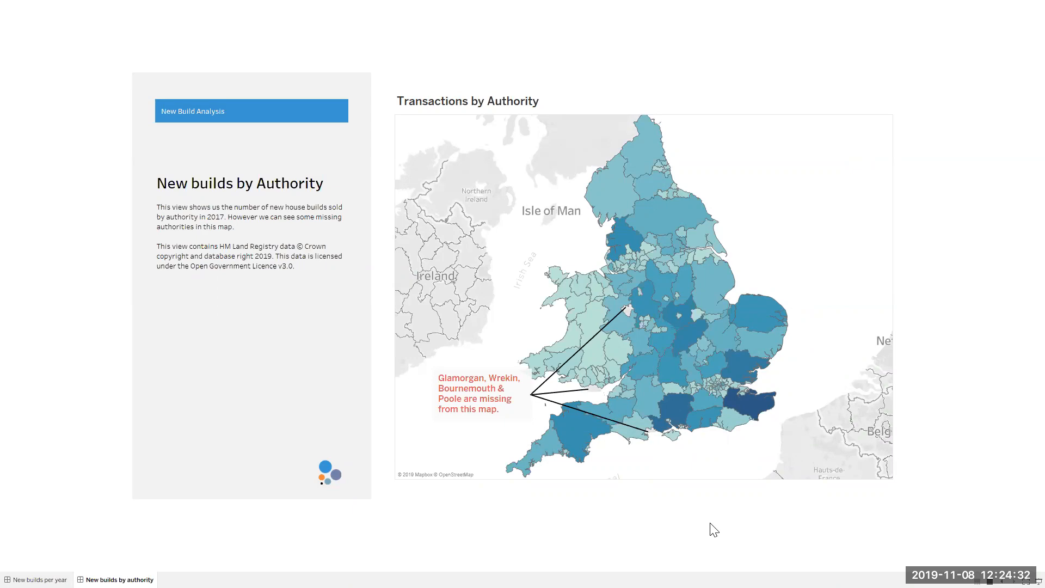
{"action": "key", "text": "alt+Tab"}
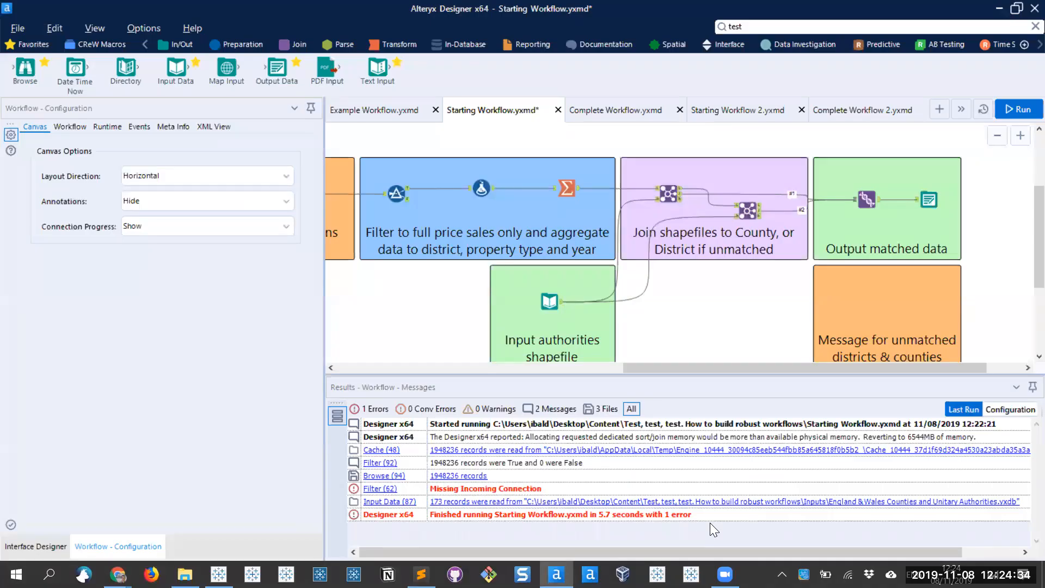
Open Example Workflow and inspect the output records of the Summarize tool that feeds the shapefile joins
{"action": "scroll", "coordinate": [677, 278], "scroll_direction": "up", "scroll_amount": 1}
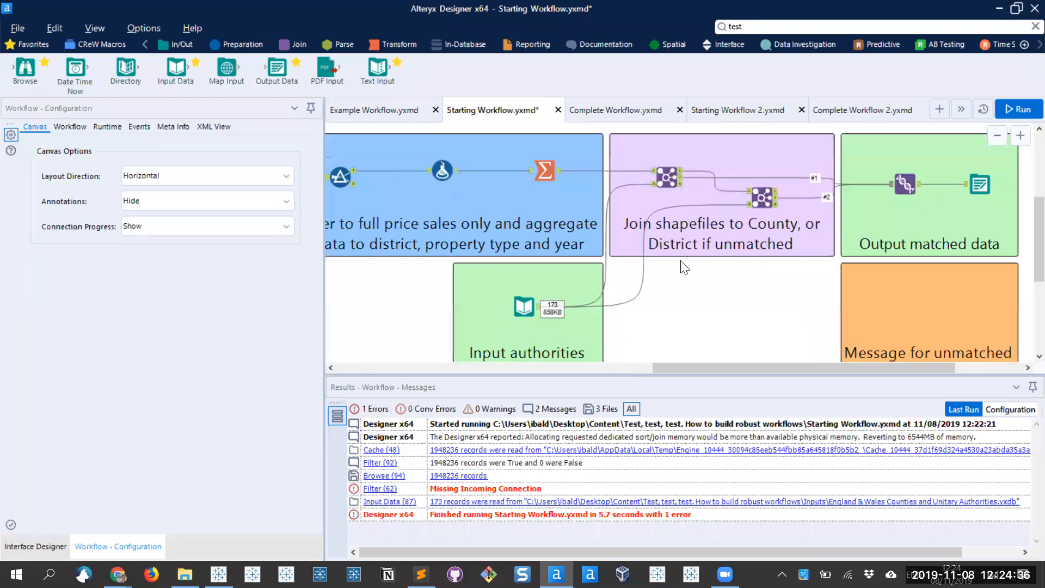
{"action": "scroll", "coordinate": [684, 266], "scroll_direction": "up", "scroll_amount": 1}
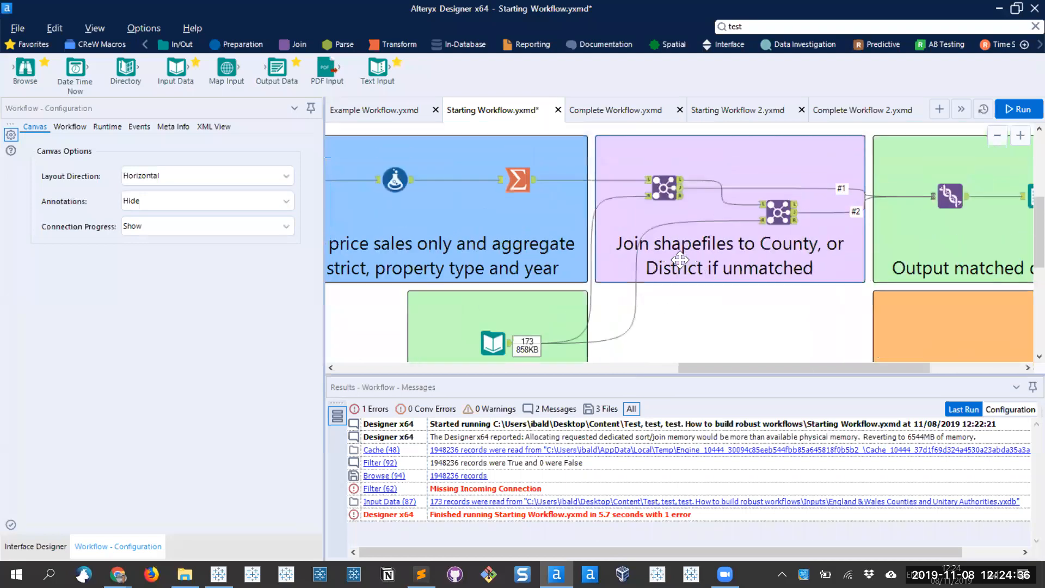
{"action": "left_click", "coordinate": [532, 184]}
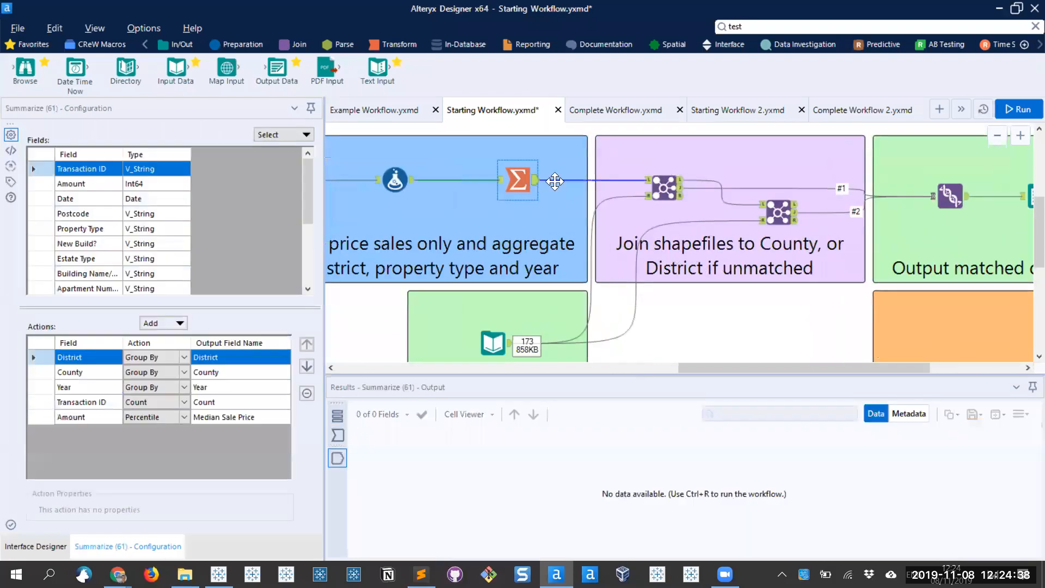
{"action": "left_click", "coordinate": [428, 115]}
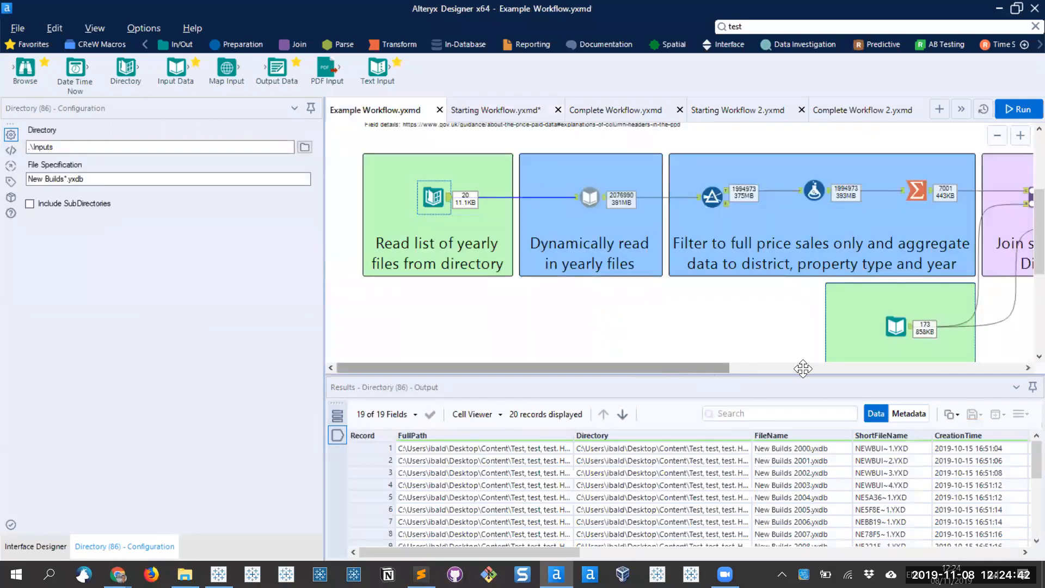
{"action": "left_click", "coordinate": [803, 368]}
{"action": "left_click", "coordinate": [566, 193]}
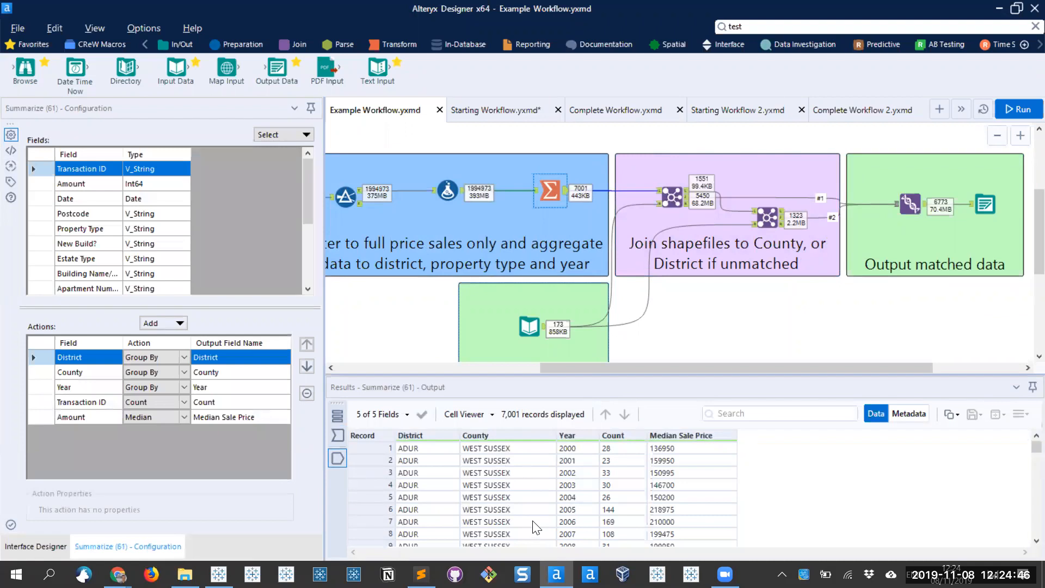
Inspect the Summarize records and compare the joined and unmatched left outputs of the first Join, which matches on County
{"action": "scroll", "coordinate": [543, 496], "scroll_direction": "down", "scroll_amount": 7}
{"action": "scroll", "coordinate": [543, 497], "scroll_direction": "up", "scroll_amount": 7}
{"action": "left_click", "coordinate": [672, 201]}
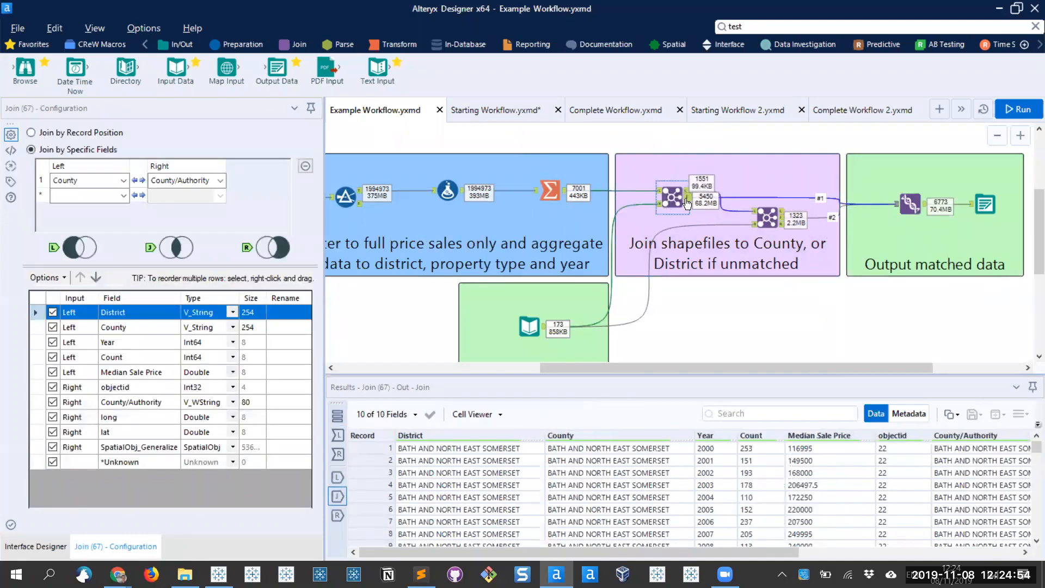
{"action": "left_click", "coordinate": [688, 195]}
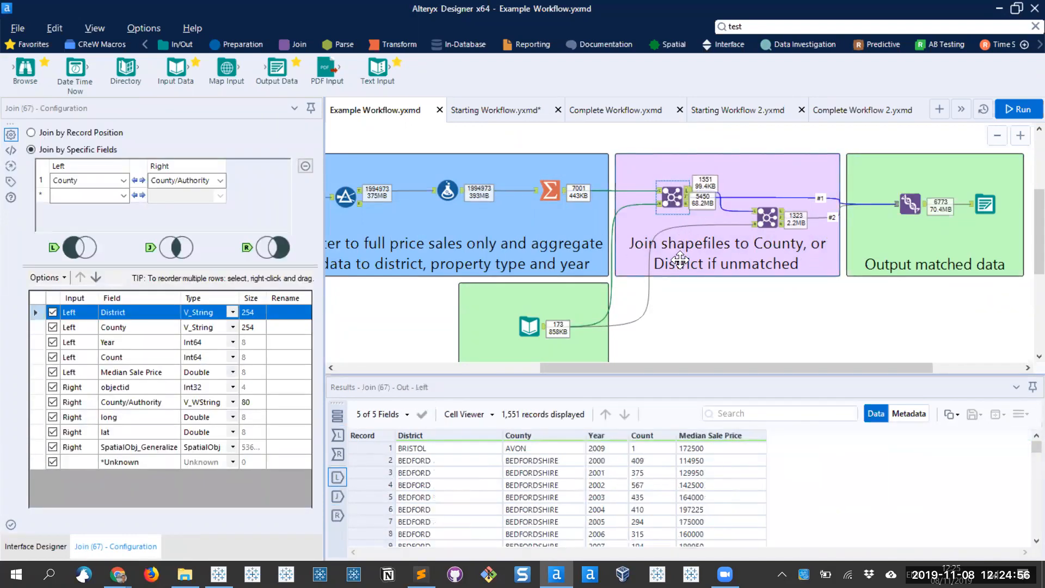
{"action": "scroll", "coordinate": [721, 203], "scroll_direction": "up", "scroll_amount": 2}
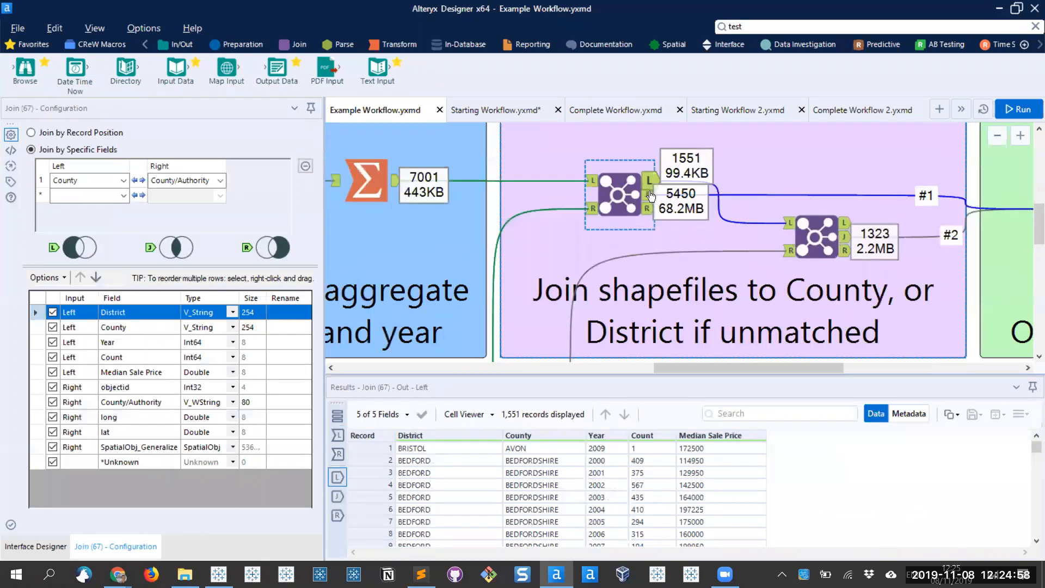
{"action": "left_click", "coordinate": [647, 194]}
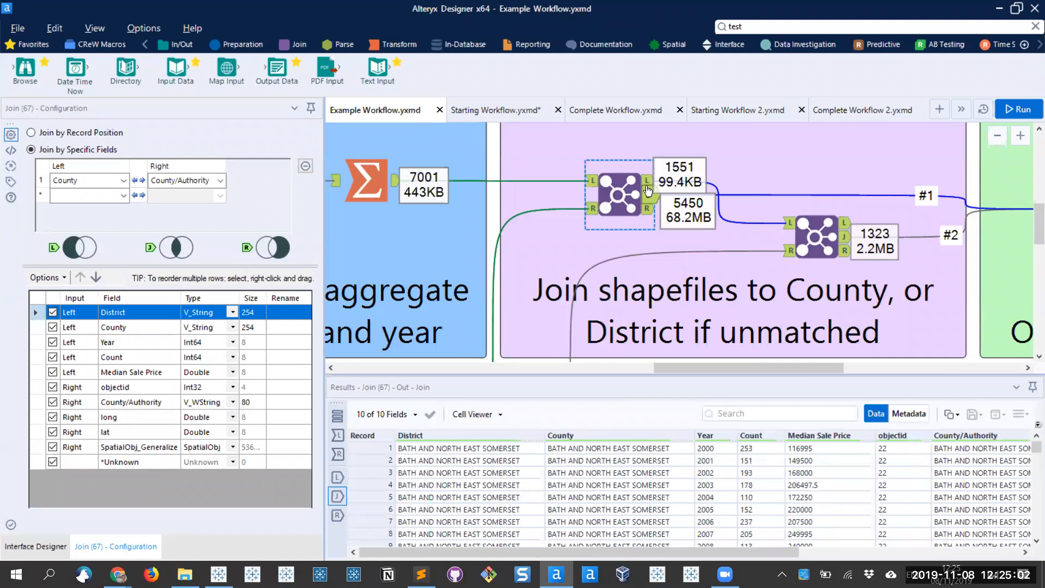
{"action": "left_click", "coordinate": [648, 188]}
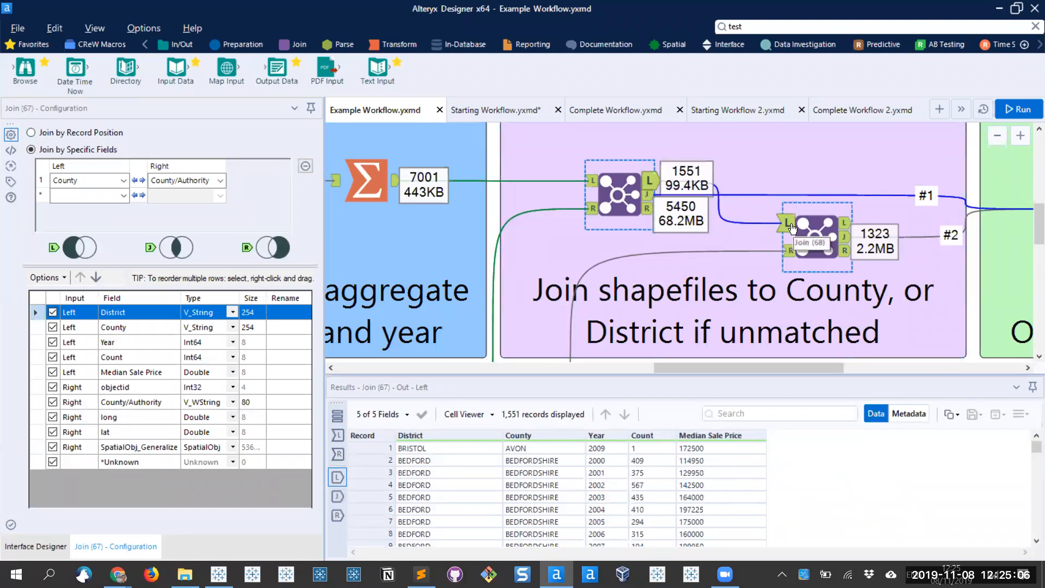
Inspect the second Join's district matches, show its unmatched left output, and enlarge the results area
{"action": "left_click", "coordinate": [814, 238]}
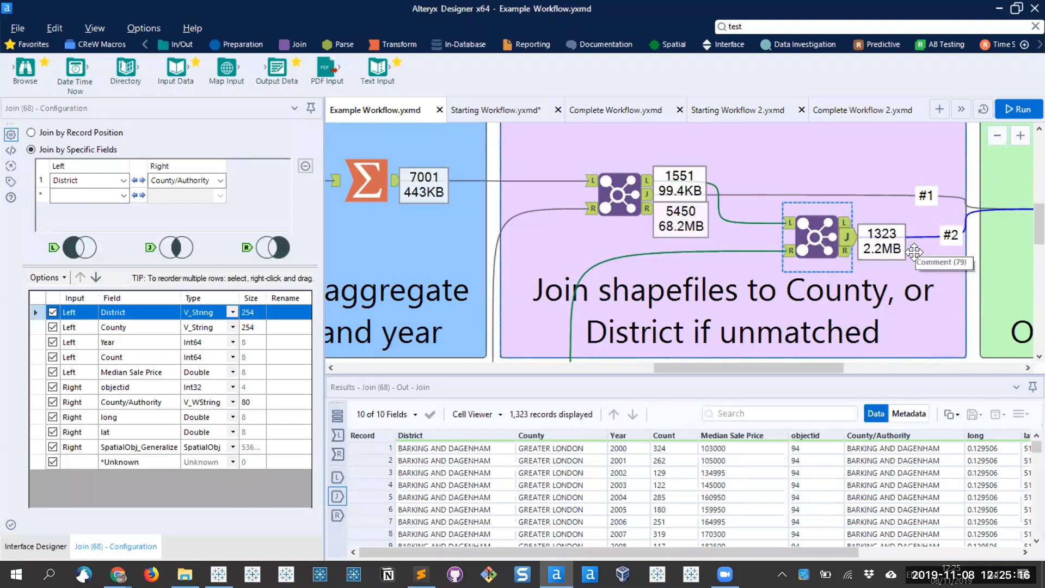
{"action": "left_click", "coordinate": [845, 223]}
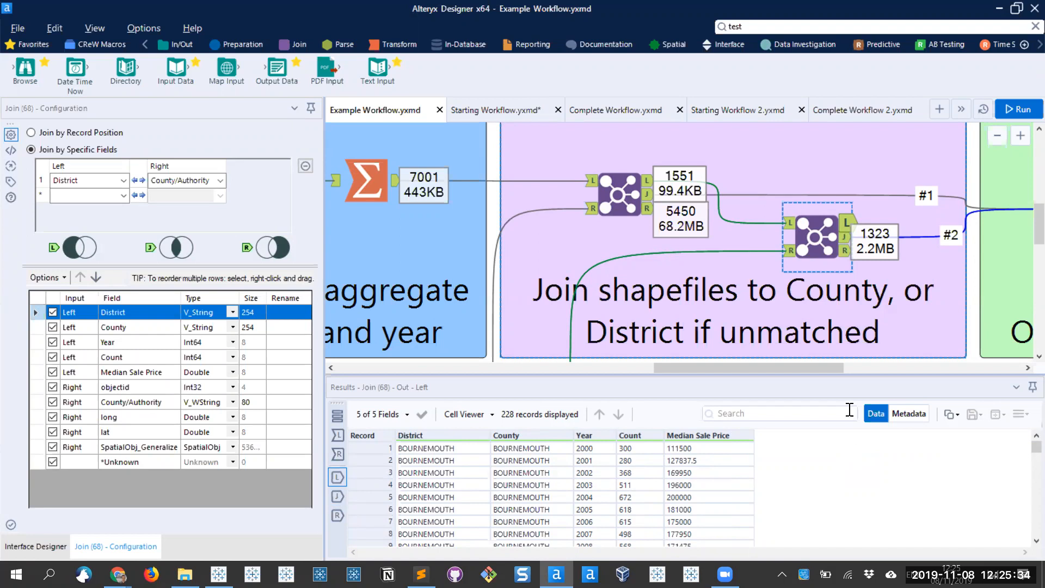
{"action": "left_click_drag", "start_coordinate": [839, 376], "coordinate": [816, 313]}
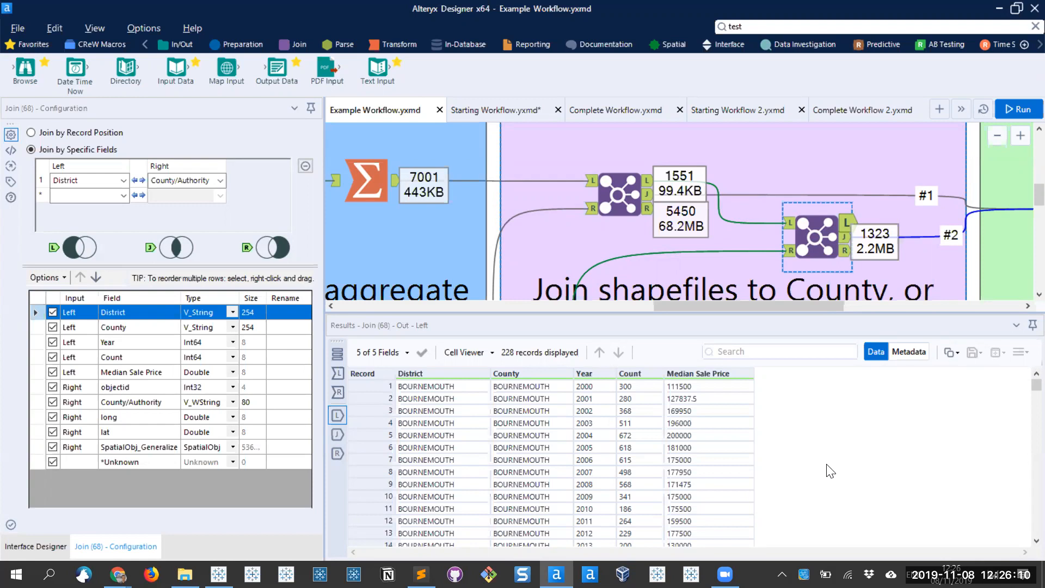
Look through the whole list of records left unmatched by the second Join, checking districts, counties and years
{"action": "scroll", "coordinate": [708, 454], "scroll_direction": "down", "scroll_amount": 4}
{"action": "scroll", "coordinate": [707, 453], "scroll_direction": "up", "scroll_amount": 4}
{"action": "left_click_drag", "start_coordinate": [561, 386], "coordinate": [592, 383]}
{"action": "scroll", "coordinate": [603, 501], "scroll_direction": "down", "scroll_amount": 3}
{"action": "left_click", "coordinate": [508, 392]}
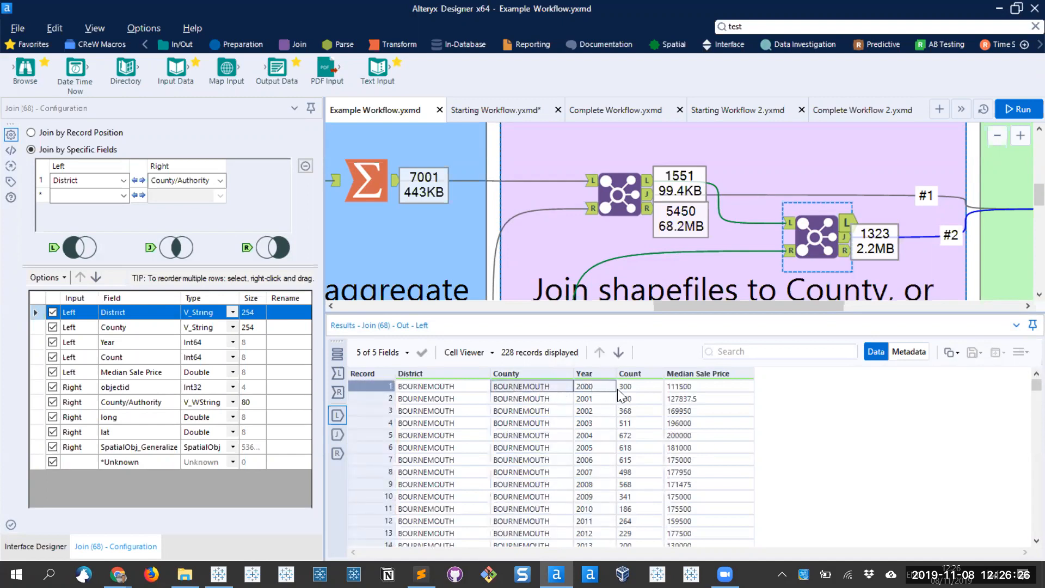
{"action": "left_click_drag", "start_coordinate": [521, 397], "coordinate": [590, 438]}
{"action": "left_click", "coordinate": [560, 425]}
{"action": "left_click_drag", "start_coordinate": [567, 480], "coordinate": [585, 476]}
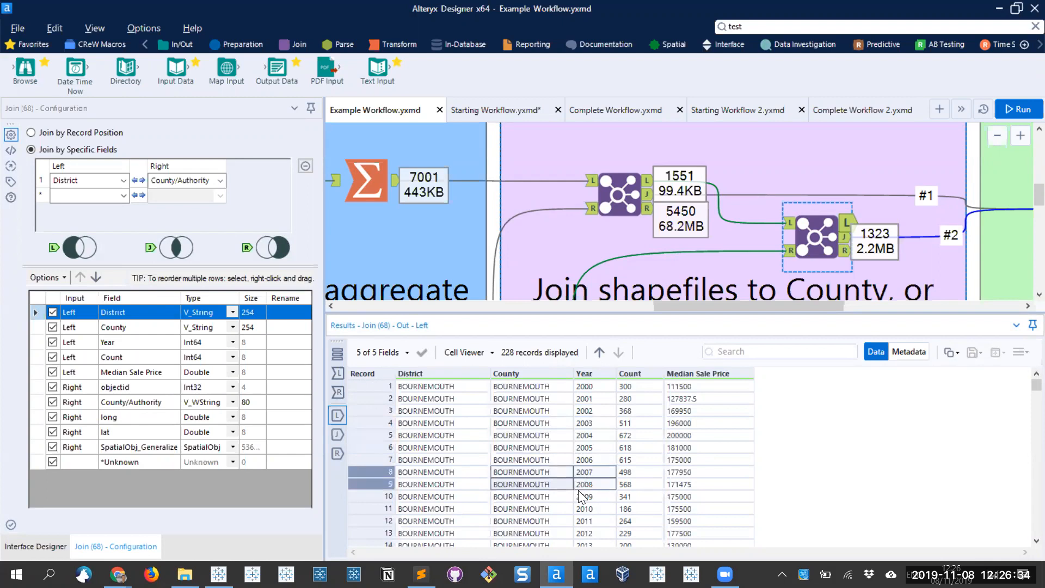
{"action": "scroll", "coordinate": [545, 488], "scroll_direction": "down", "scroll_amount": 4}
{"action": "scroll", "coordinate": [546, 494], "scroll_direction": "down", "scroll_amount": 20}
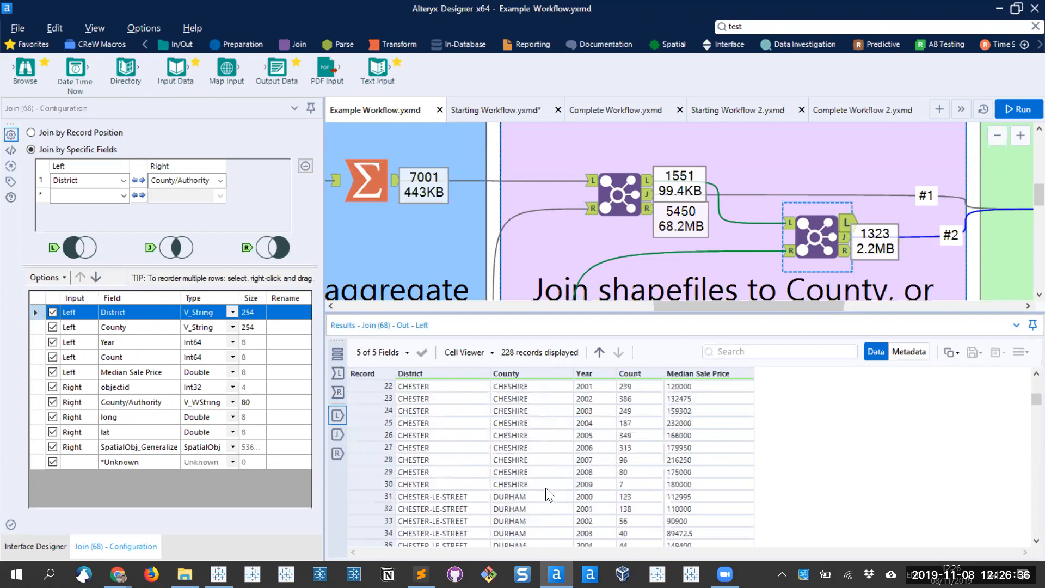
{"action": "scroll", "coordinate": [546, 488], "scroll_direction": "down", "scroll_amount": 20}
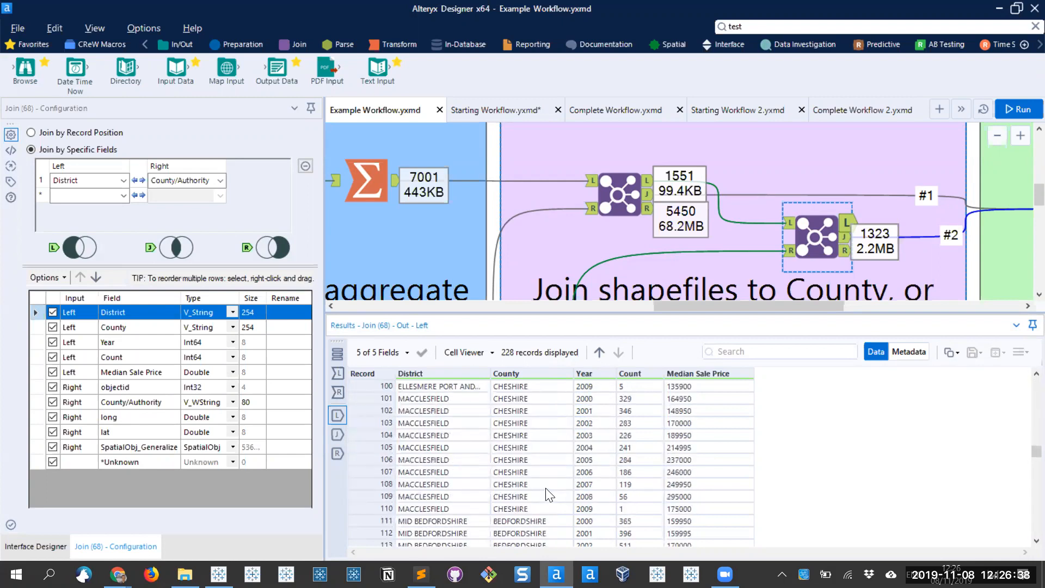
{"action": "scroll", "coordinate": [545, 488], "scroll_direction": "down", "scroll_amount": 18}
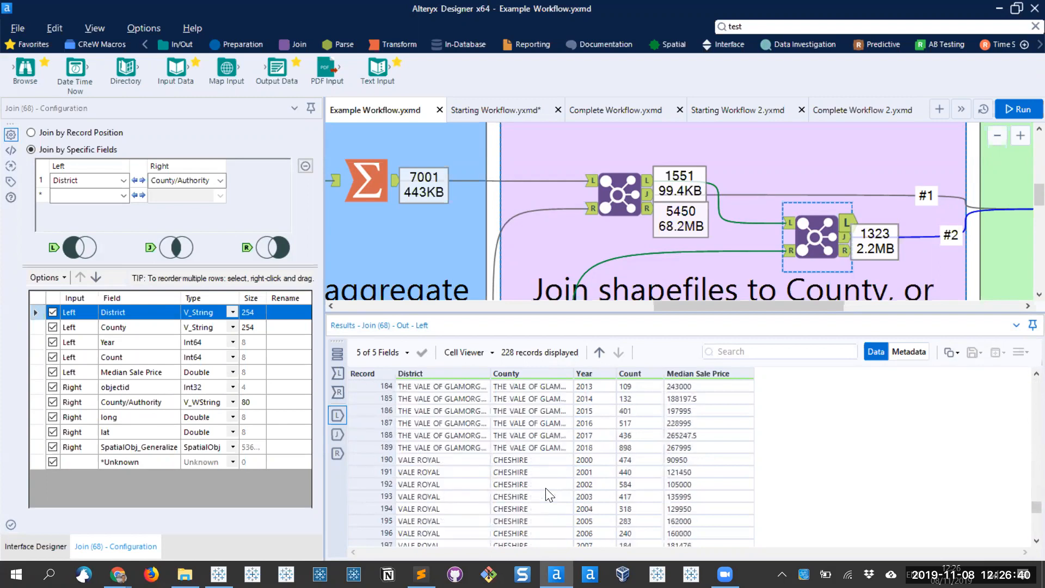
{"action": "scroll", "coordinate": [546, 494], "scroll_direction": "up", "scroll_amount": 20}
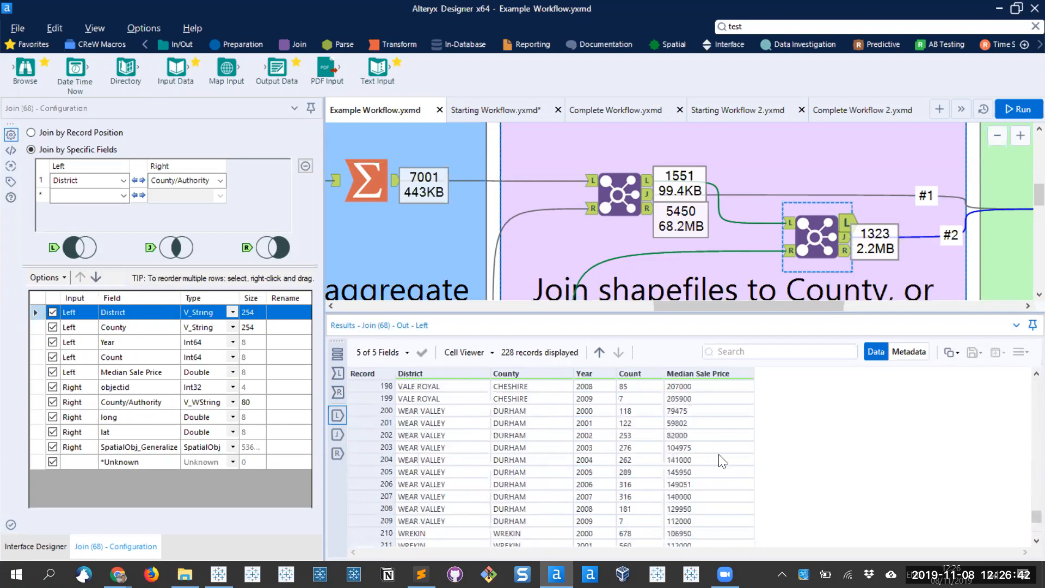
{"action": "scroll", "coordinate": [1022, 402], "scroll_direction": "up", "scroll_amount": 13}
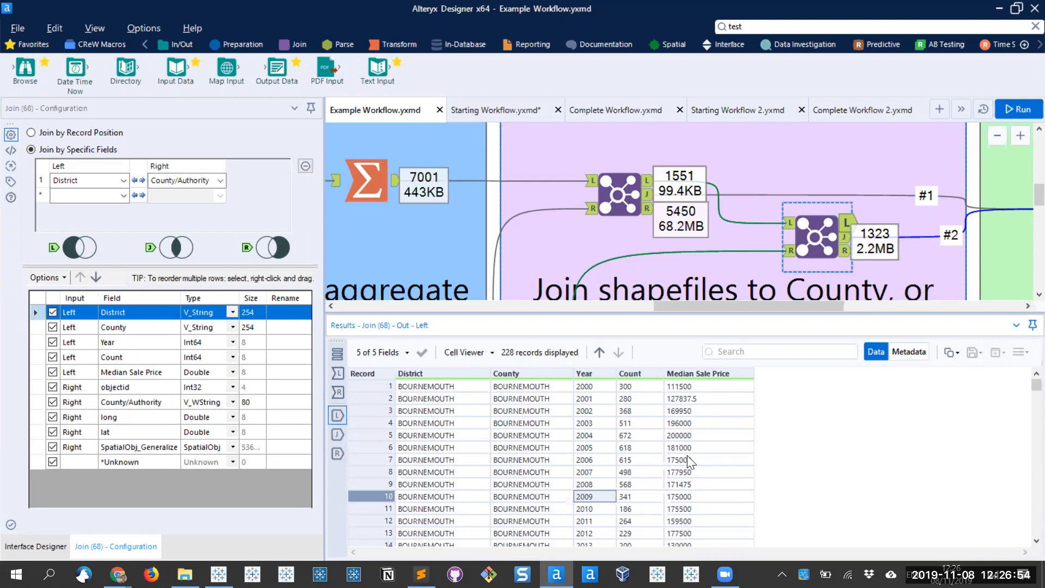
Examine which years the unmatched Bournemouth, Bristol and Chester records cover in the second Join's left output
{"action": "scroll", "coordinate": [608, 461], "scroll_direction": "down", "scroll_amount": 2}
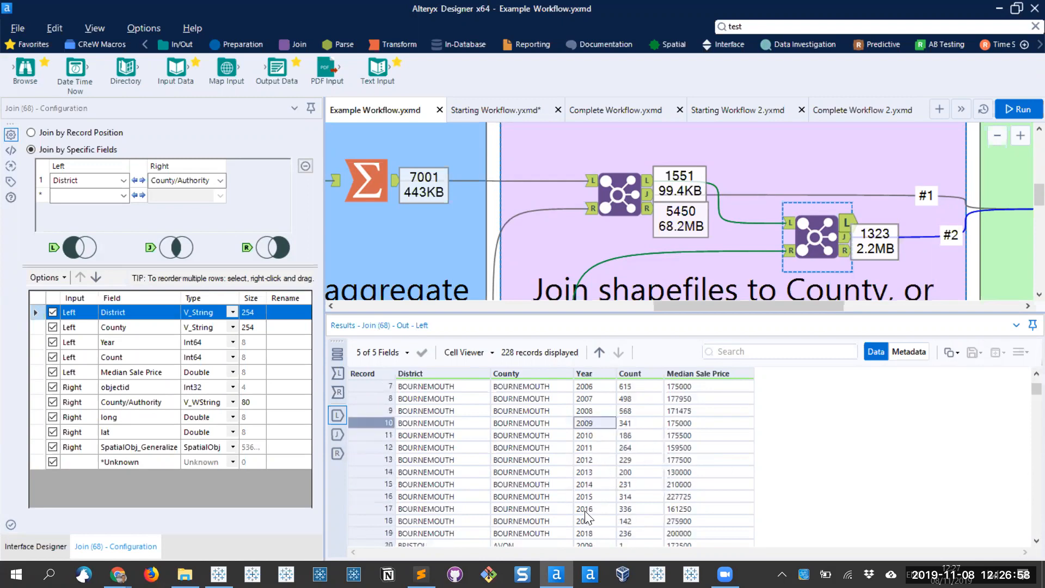
{"action": "scroll", "coordinate": [584, 511], "scroll_direction": "up", "scroll_amount": 2}
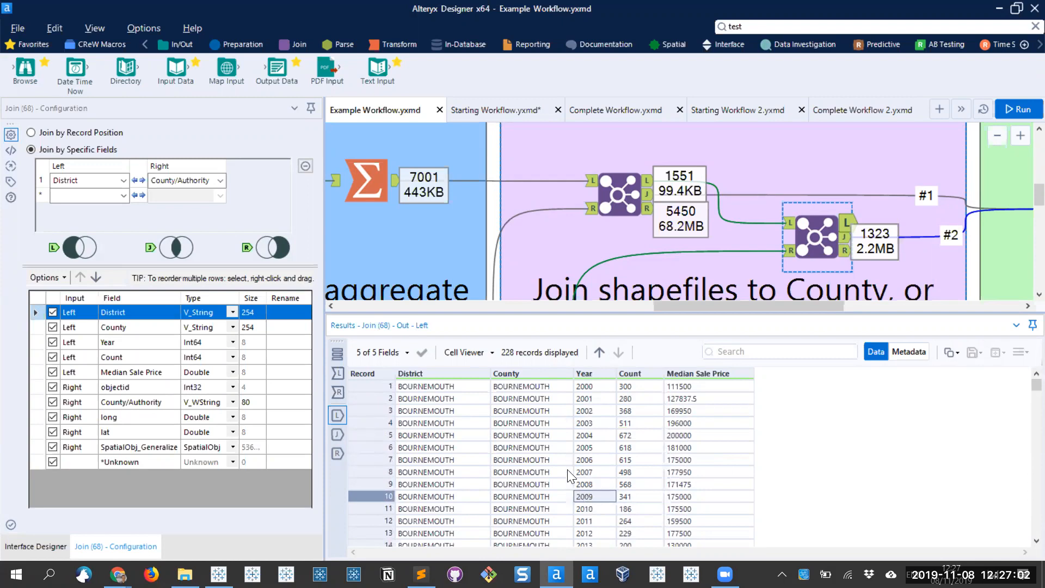
{"action": "left_click_drag", "start_coordinate": [501, 387], "coordinate": [465, 389]}
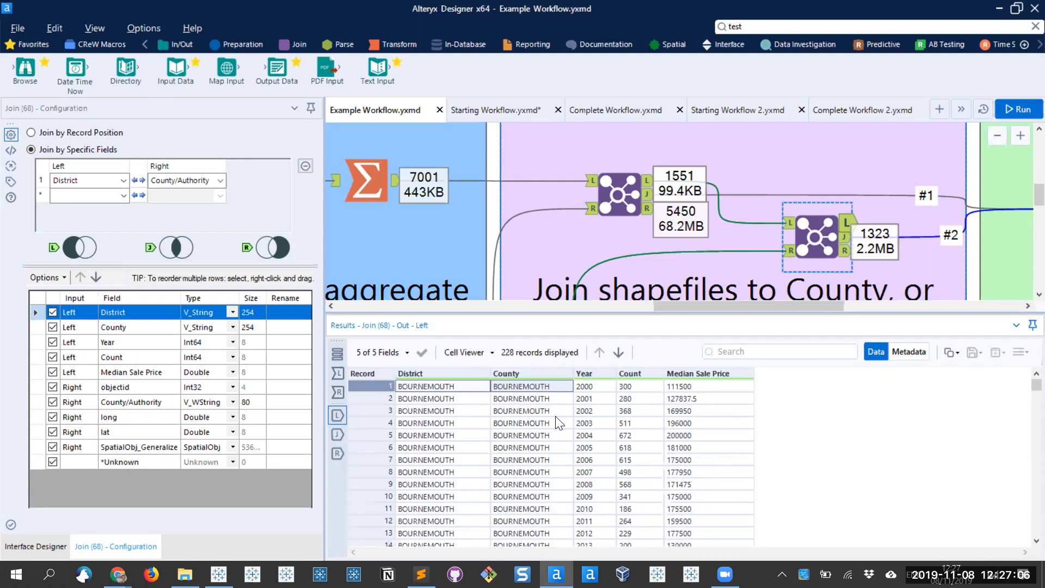
{"action": "scroll", "coordinate": [566, 435], "scroll_direction": "down", "scroll_amount": 4}
{"action": "scroll", "coordinate": [570, 468], "scroll_direction": "down", "scroll_amount": 1}
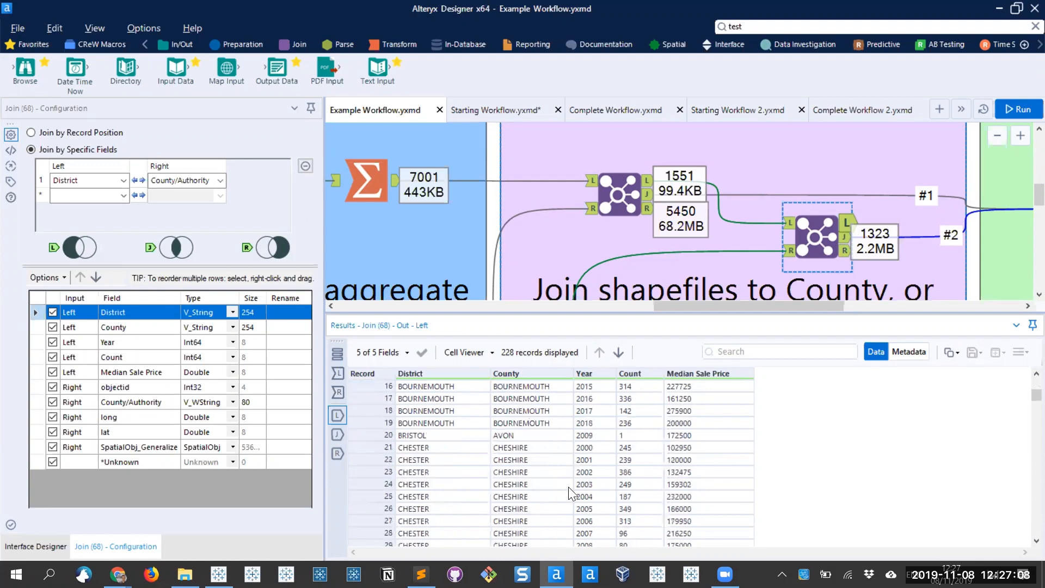
{"action": "left_click_drag", "start_coordinate": [560, 423], "coordinate": [530, 334]}
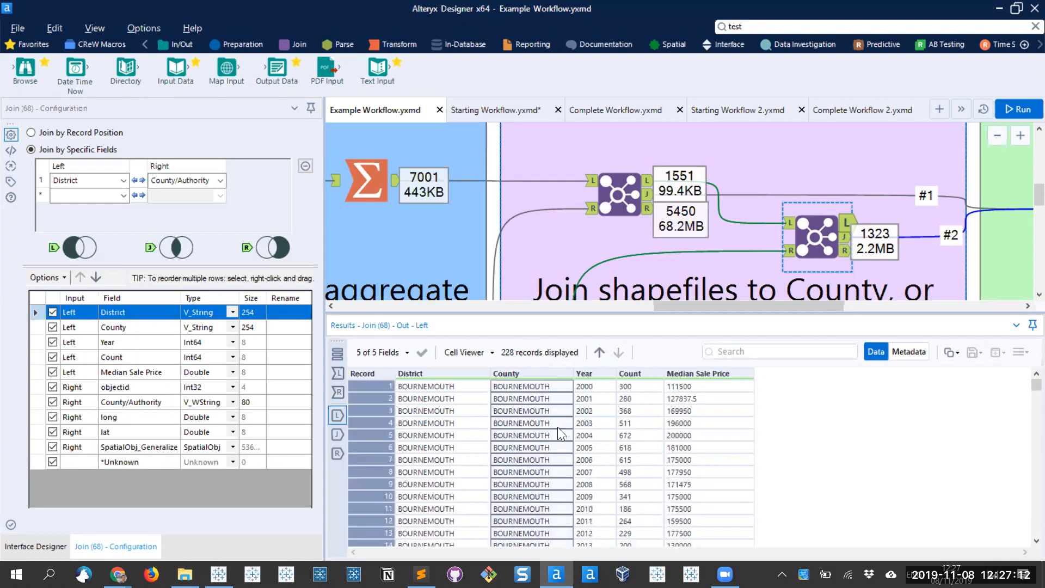
{"action": "scroll", "coordinate": [560, 429], "scroll_direction": "down", "scroll_amount": 4}
{"action": "left_click_drag", "start_coordinate": [556, 435], "coordinate": [590, 435]}
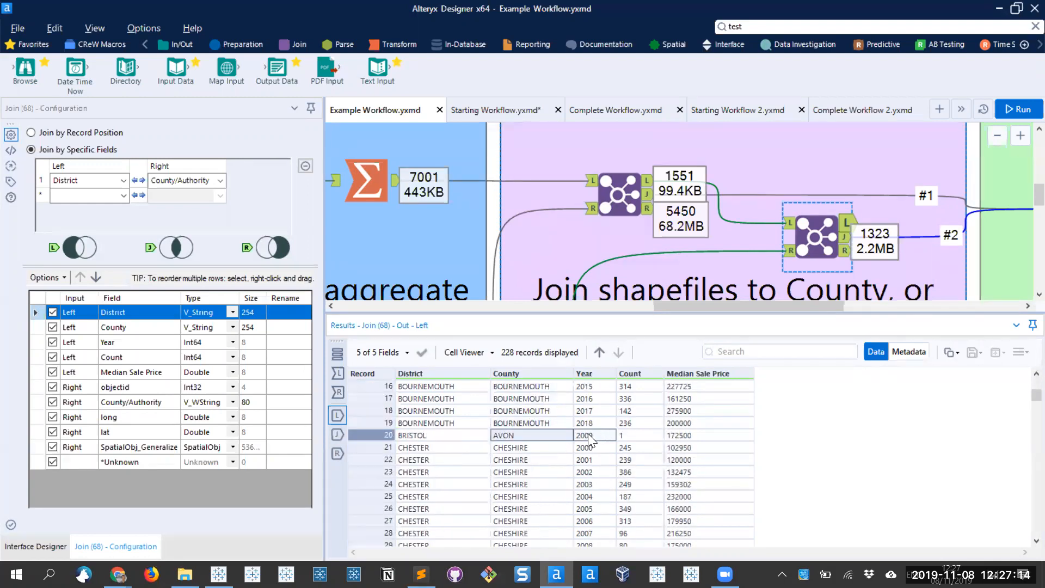
{"action": "scroll", "coordinate": [498, 454], "scroll_direction": "down", "scroll_amount": 1}
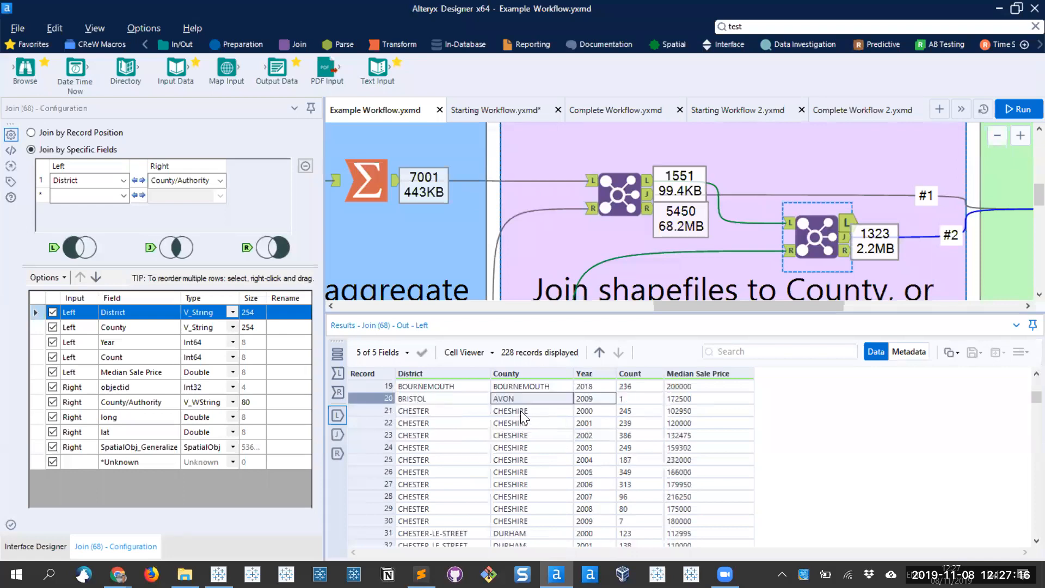
{"action": "left_click_drag", "start_coordinate": [522, 411], "coordinate": [523, 423]}
{"action": "left_click_drag", "start_coordinate": [525, 470], "coordinate": [581, 521]}
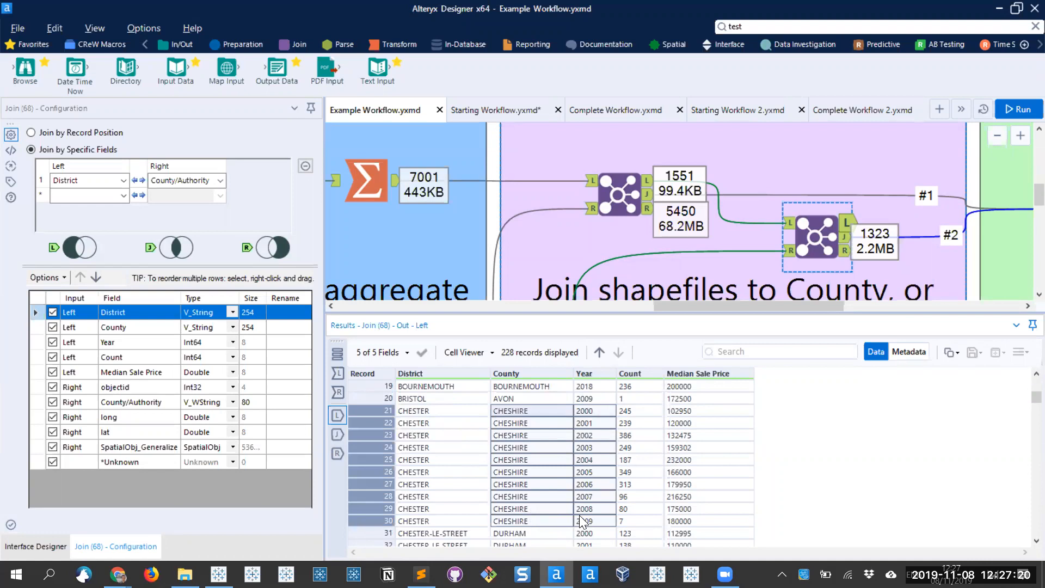
In Starting Workflow, add a Summarize tool to the unmatched districts and counties message container and connect the second Join's left output to it
{"action": "left_click", "coordinate": [494, 115]}
{"action": "scroll", "coordinate": [691, 295], "scroll_direction": "down", "scroll_amount": 4}
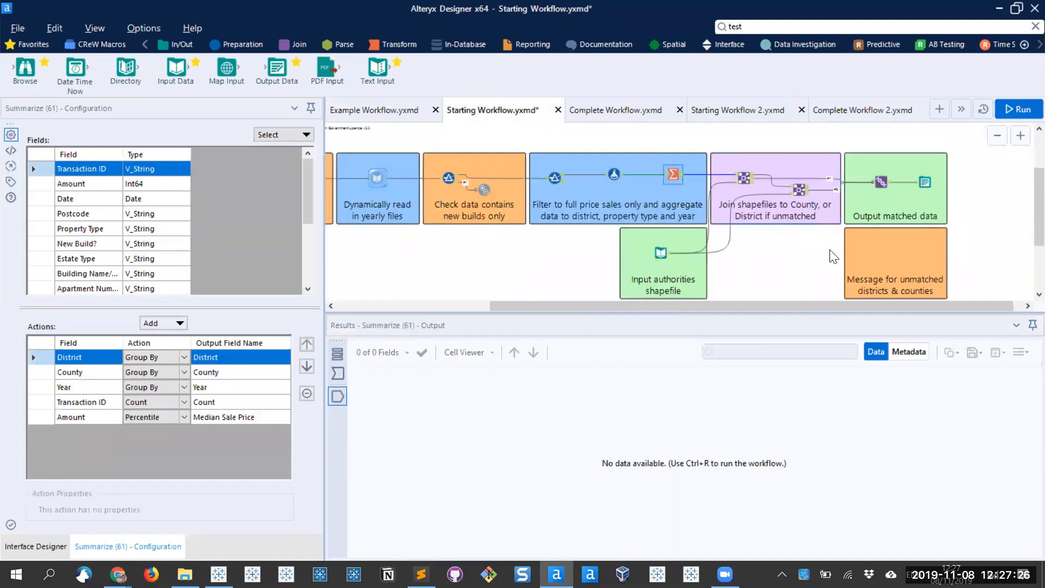
{"action": "left_click", "coordinate": [377, 42]}
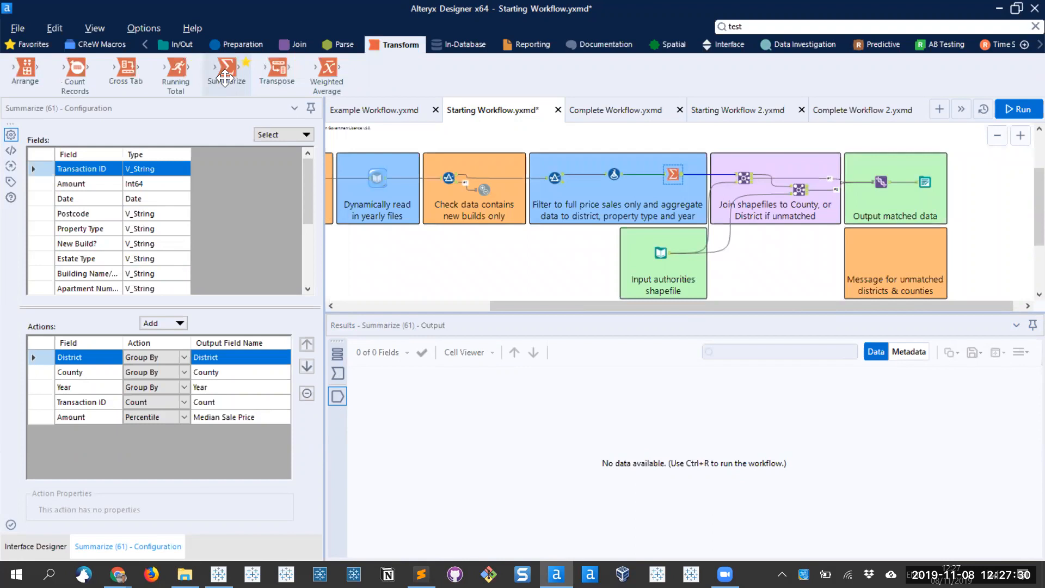
{"action": "left_click_drag", "start_coordinate": [226, 78], "coordinate": [869, 248]}
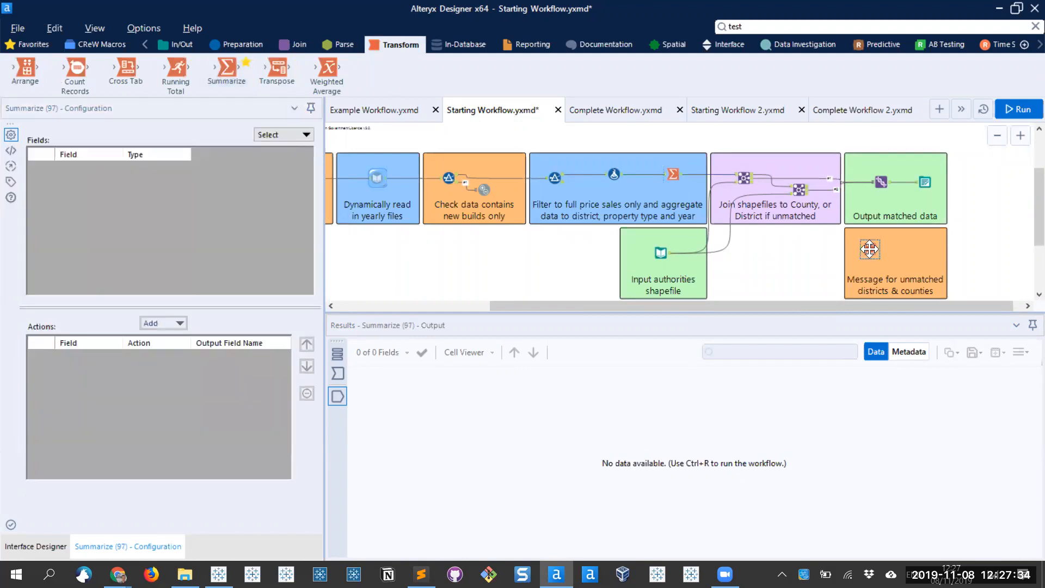
{"action": "scroll", "coordinate": [869, 248], "scroll_direction": "up", "scroll_amount": 3}
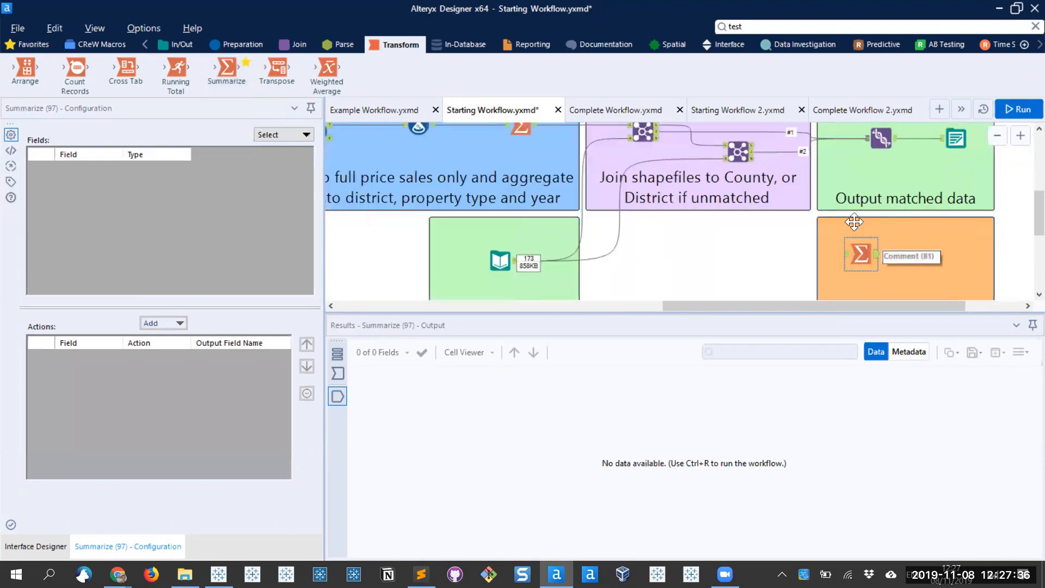
{"action": "scroll", "coordinate": [753, 234], "scroll_direction": "down", "scroll_amount": 2}
{"action": "scroll", "coordinate": [753, 234], "scroll_direction": "up", "scroll_amount": 2}
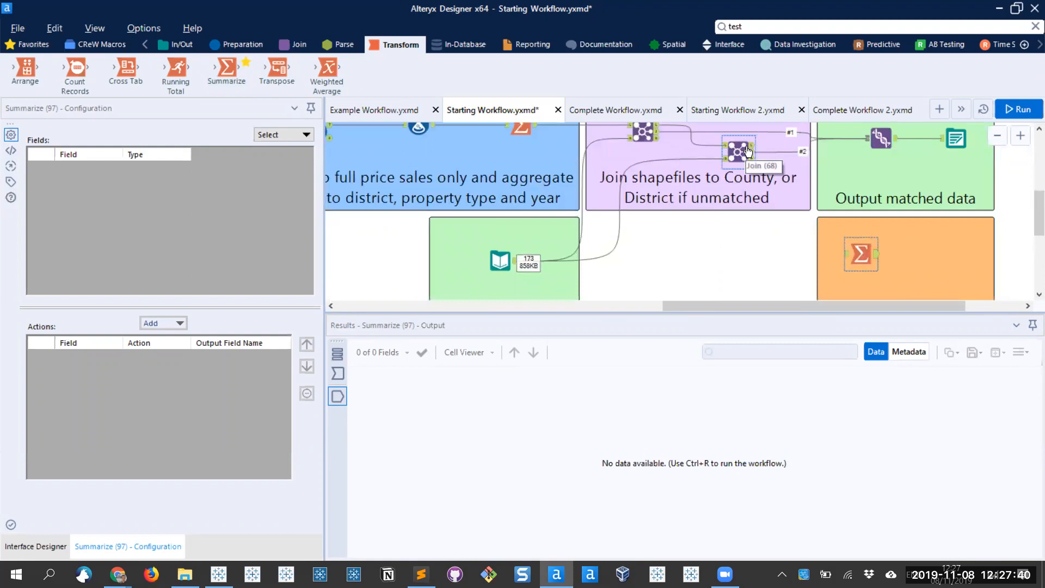
{"action": "left_click_drag", "start_coordinate": [750, 147], "coordinate": [857, 259]}
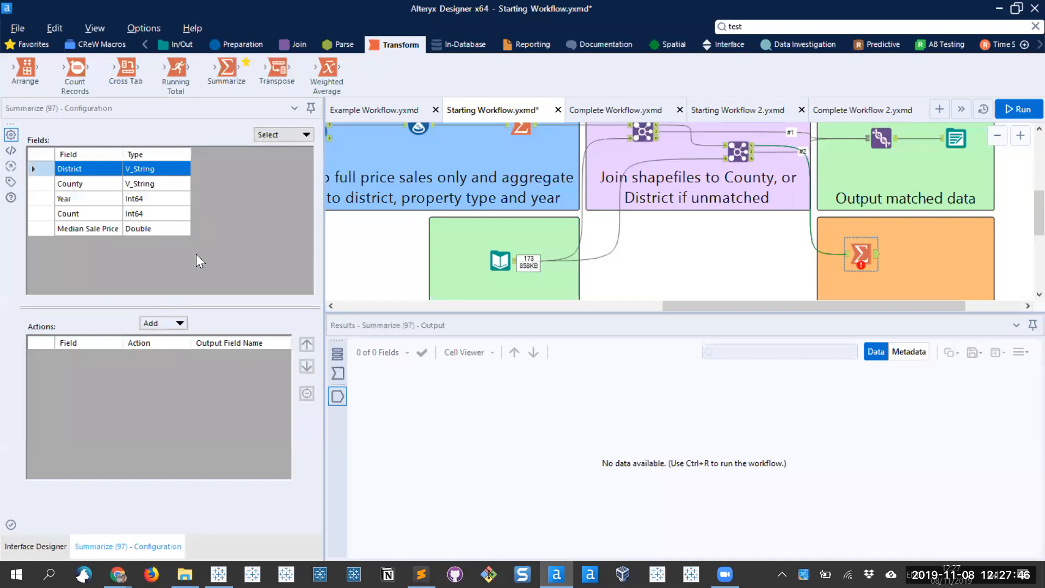
Group the new Summarize tool by District and County
{"action": "left_click", "coordinate": [83, 185]}
{"action": "left_click", "coordinate": [79, 170]}
{"action": "left_click", "coordinate": [80, 182], "text": "shift"}
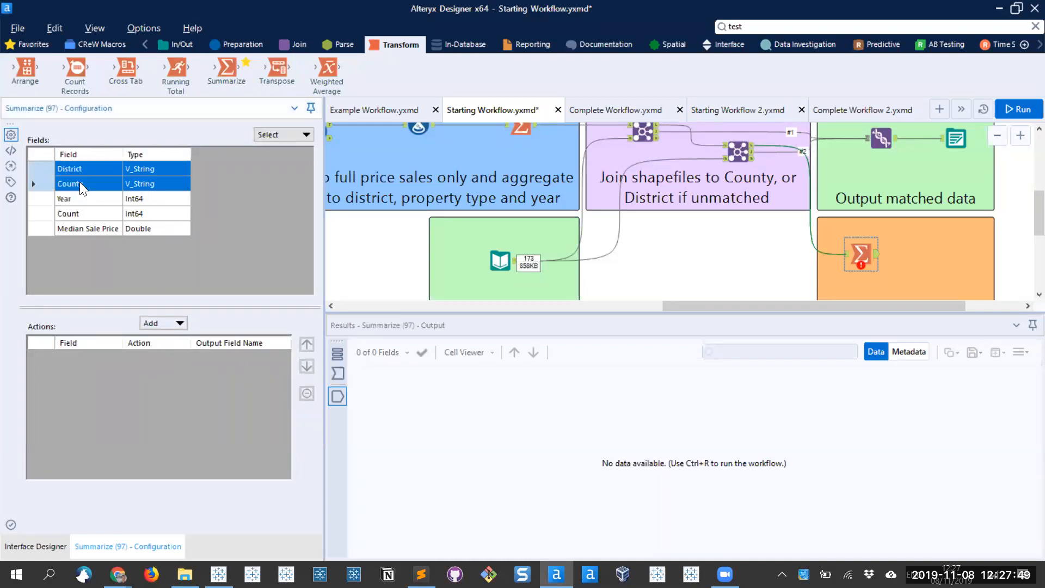
{"action": "left_click", "coordinate": [165, 324]}
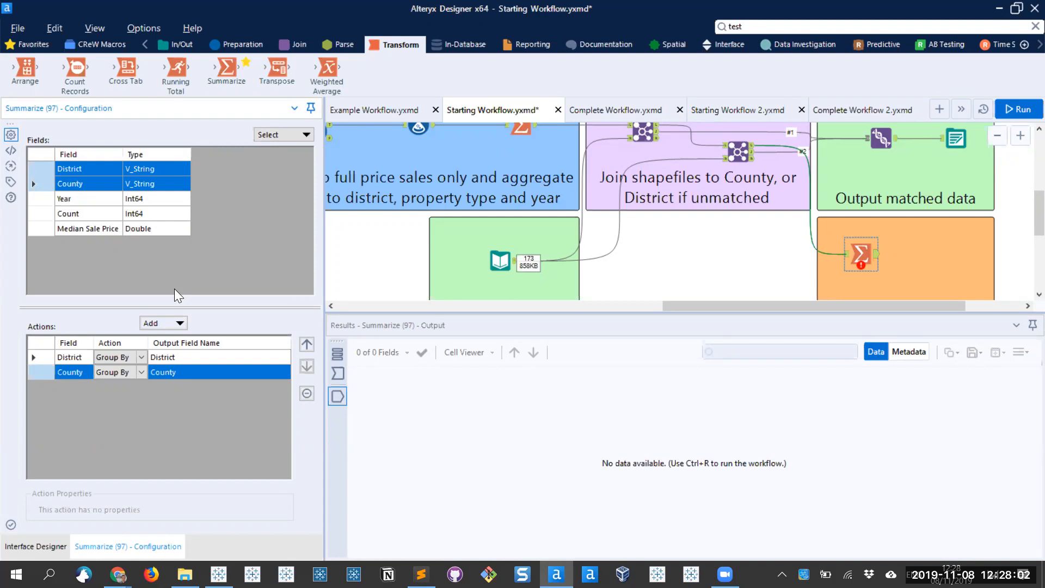
Add Min and Max actions on the Year field to the new Summarize tool
{"action": "left_click", "coordinate": [108, 199]}
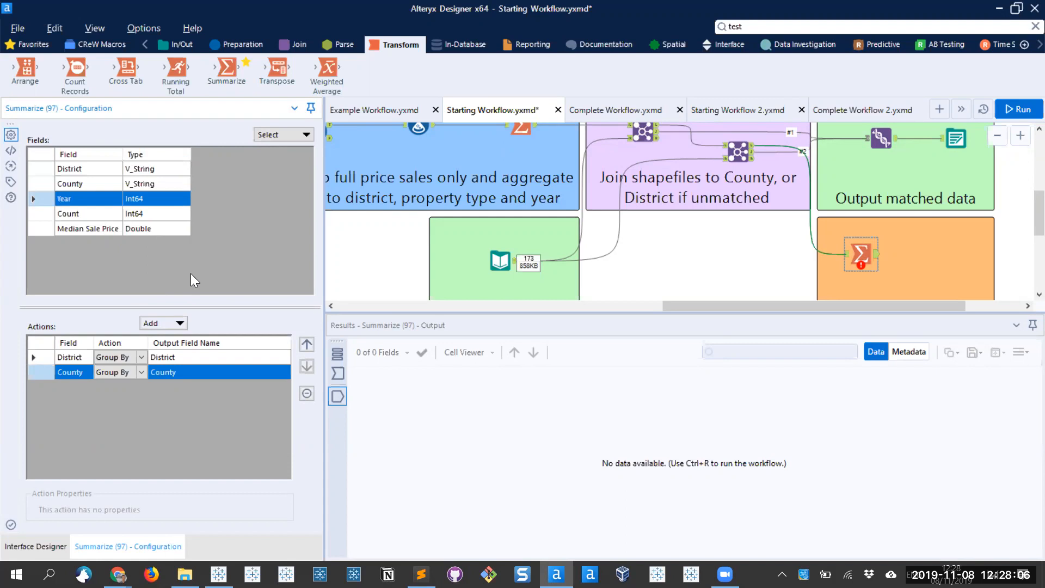
{"action": "left_click", "coordinate": [162, 323]}
{"action": "left_click", "coordinate": [187, 416]}
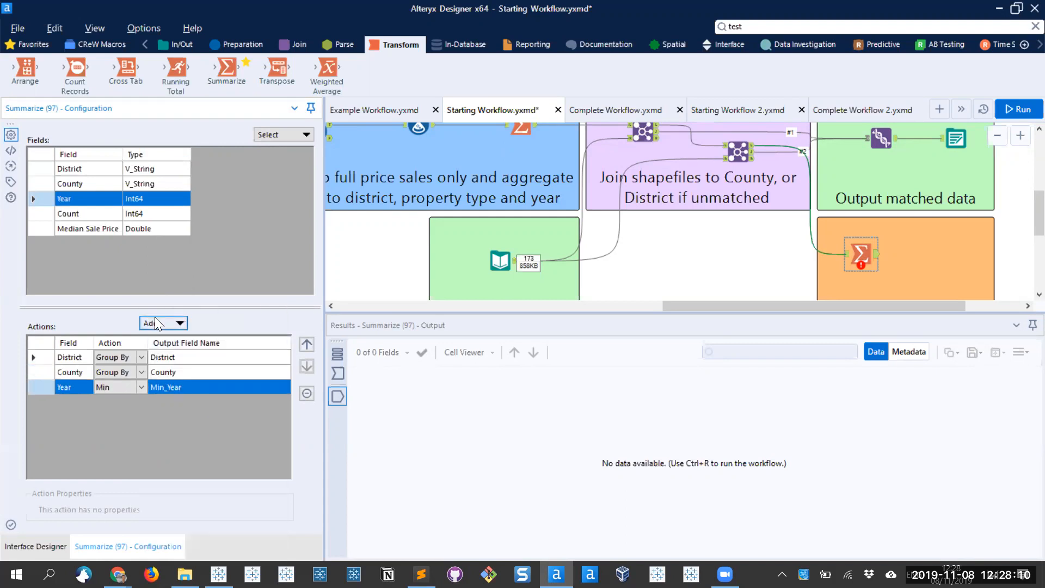
{"action": "left_click", "coordinate": [157, 321]}
{"action": "left_click", "coordinate": [182, 427]}
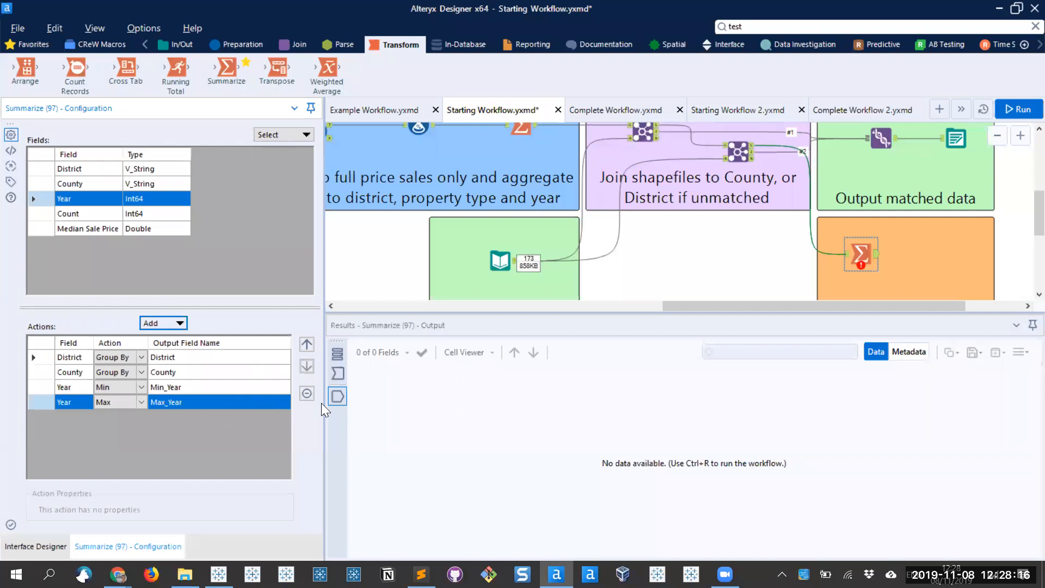
{"action": "left_click", "coordinate": [673, 253]}
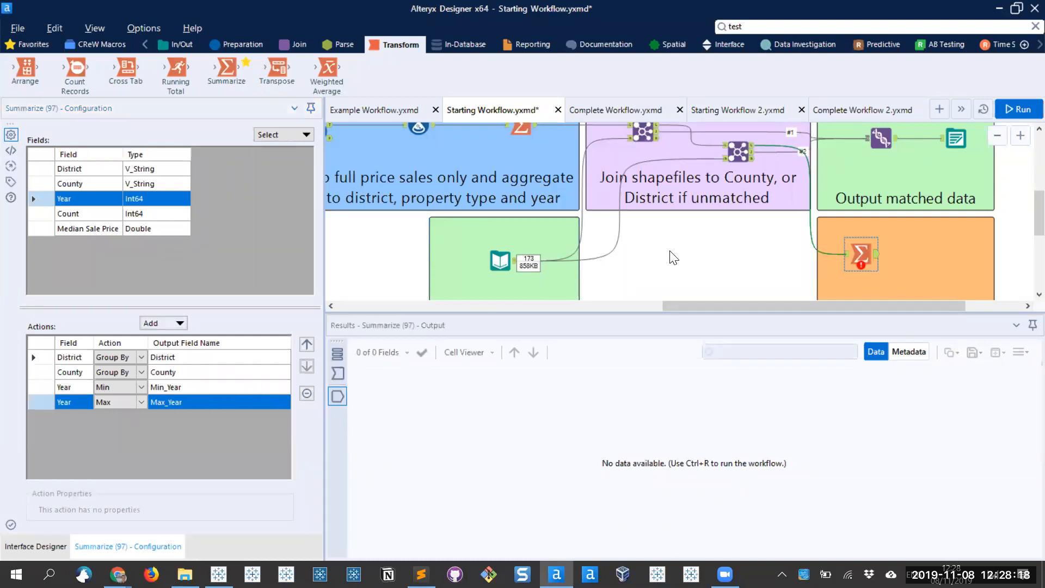
Add a Message tool after the new Summarize tool in the unmatched districts and counties container
{"action": "left_click_drag", "start_coordinate": [713, 306], "coordinate": [752, 305]}
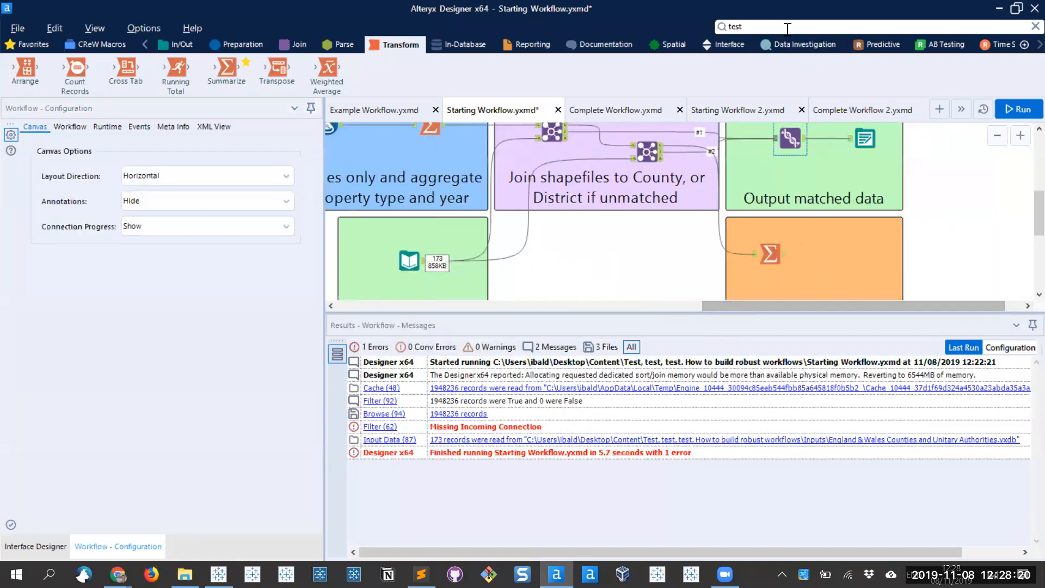
{"action": "left_click", "coordinate": [787, 27]}
{"action": "type", "text": "mess"}
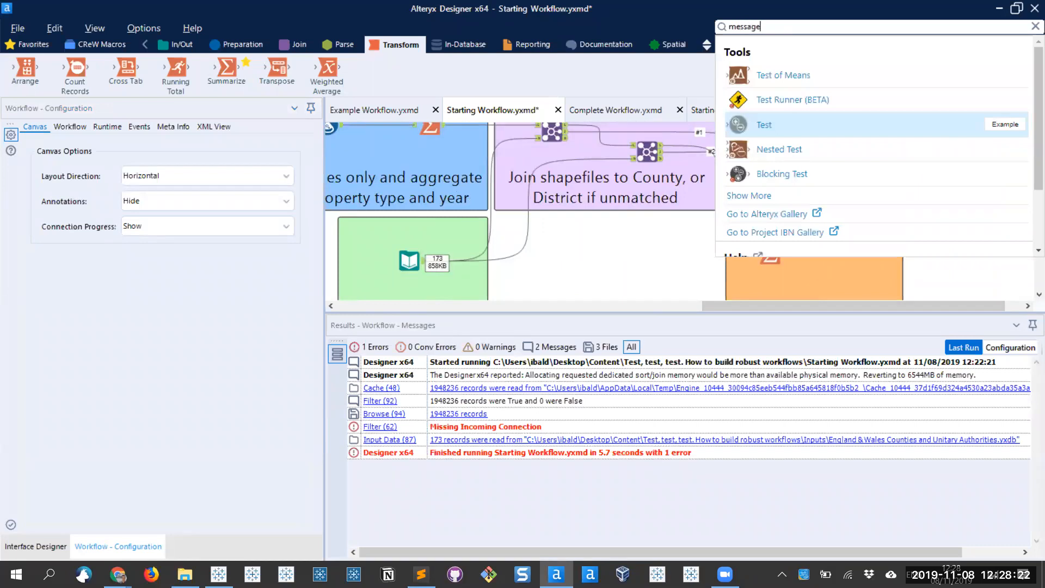
{"action": "type", "text": "age"}
{"action": "left_click_drag", "start_coordinate": [799, 76], "coordinate": [830, 252]}
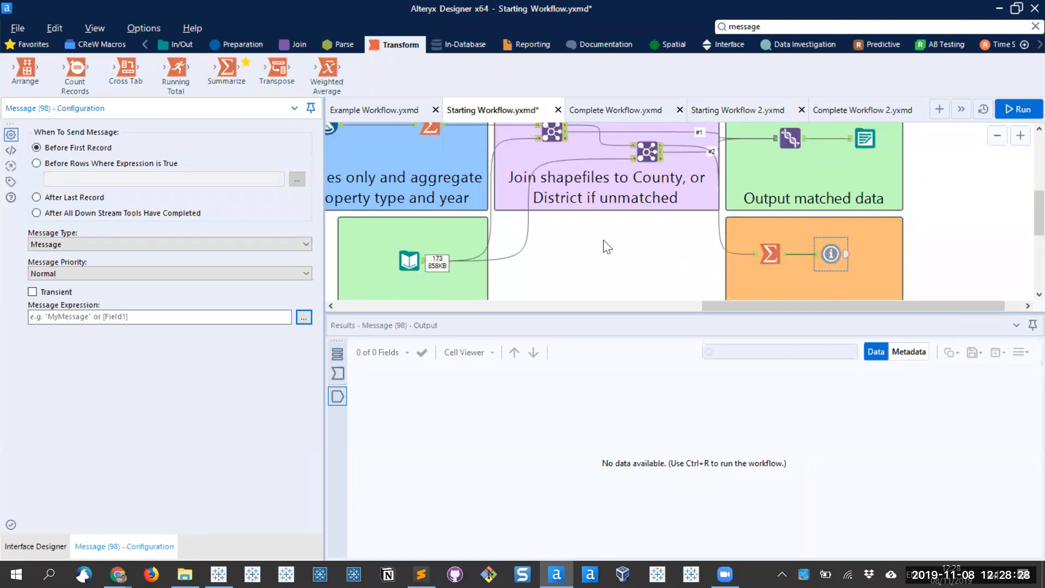
Set the Message tool to send its message before rows where the expression "TRUE" is true
{"action": "scroll", "coordinate": [606, 247], "scroll_direction": "up", "scroll_amount": 1}
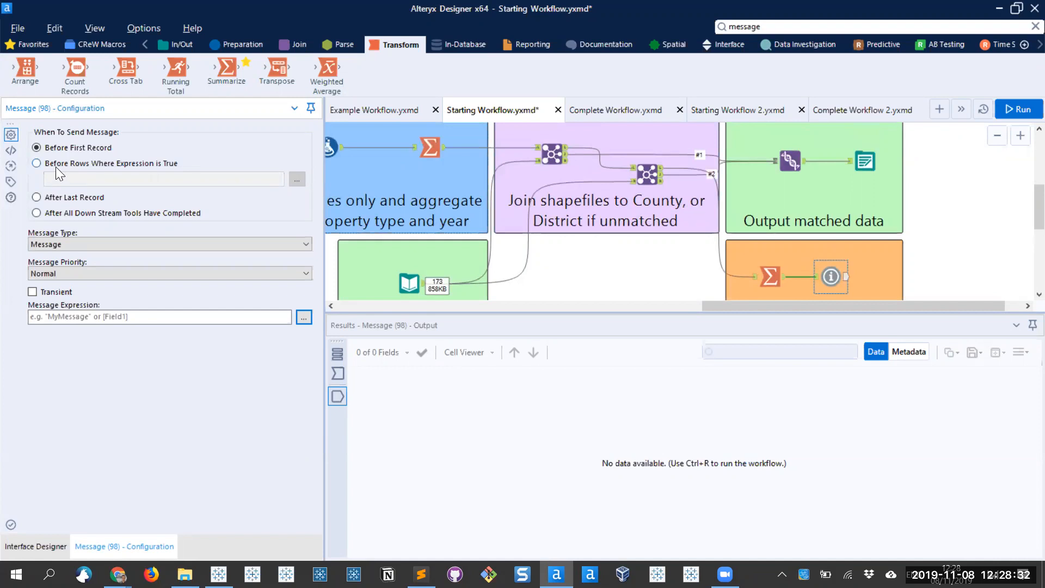
{"action": "left_click", "coordinate": [783, 280]}
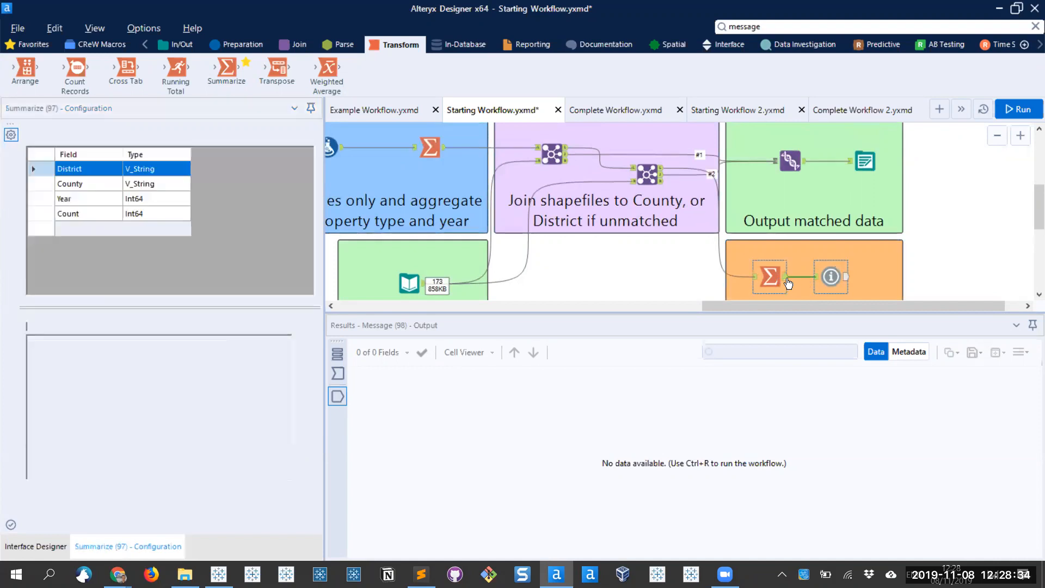
{"action": "left_click", "coordinate": [831, 277]}
{"action": "left_click", "coordinate": [75, 163]}
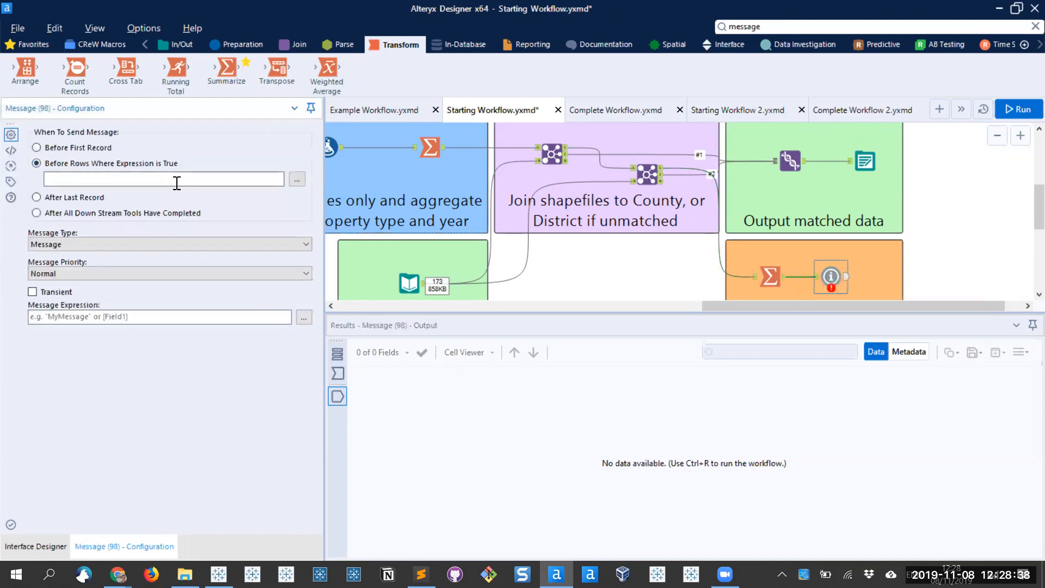
{"action": "left_click", "coordinate": [296, 179]}
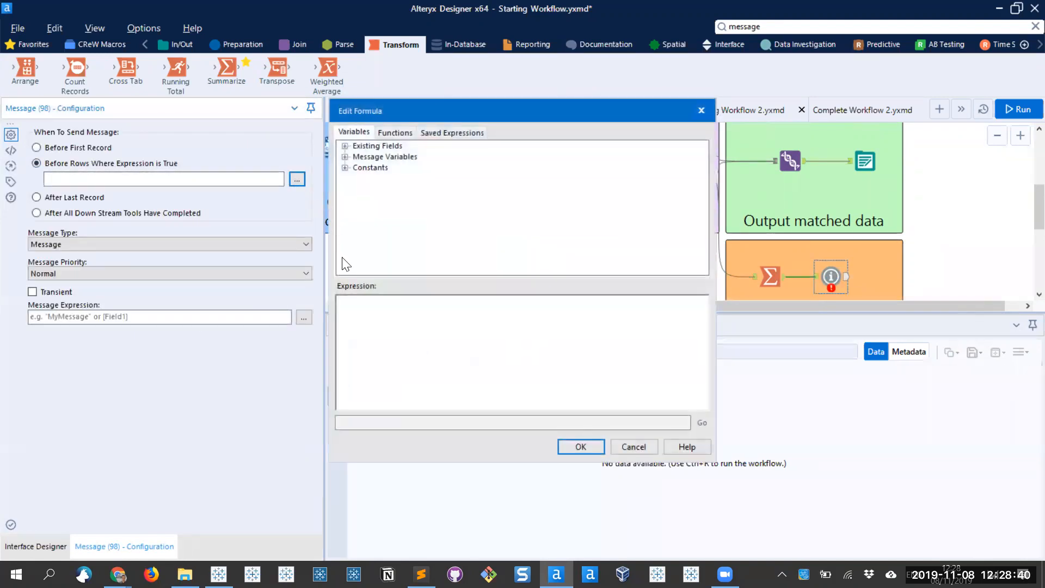
{"action": "type", "text": "\"TRUE\""}
{"action": "scroll", "coordinate": [387, 313], "scroll_direction": "up", "scroll_amount": 3}
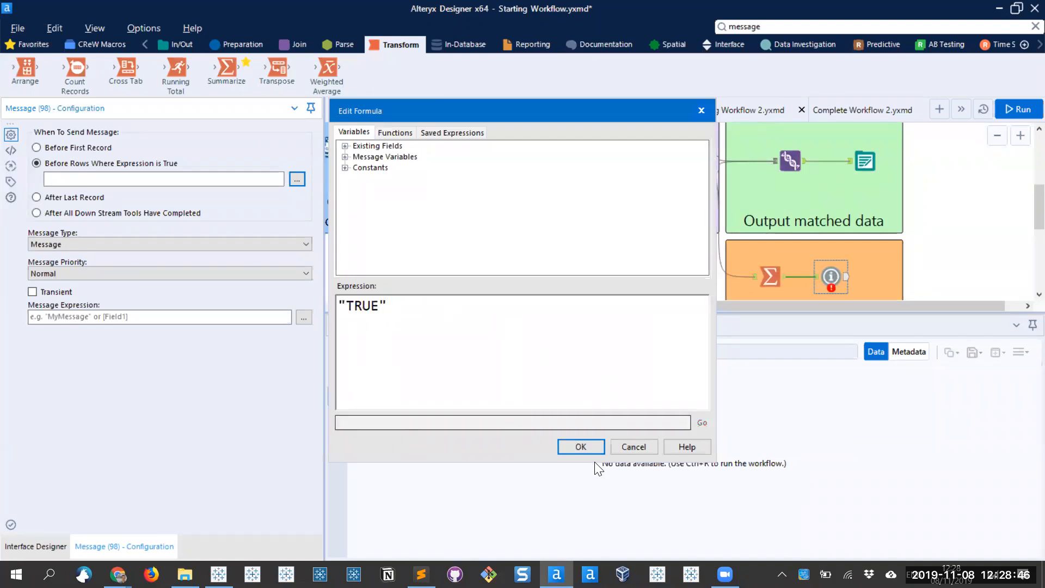
{"action": "left_click", "coordinate": [581, 447]}
Start the message expression with [District] + ", " + [County]
{"action": "left_click", "coordinate": [235, 317]}
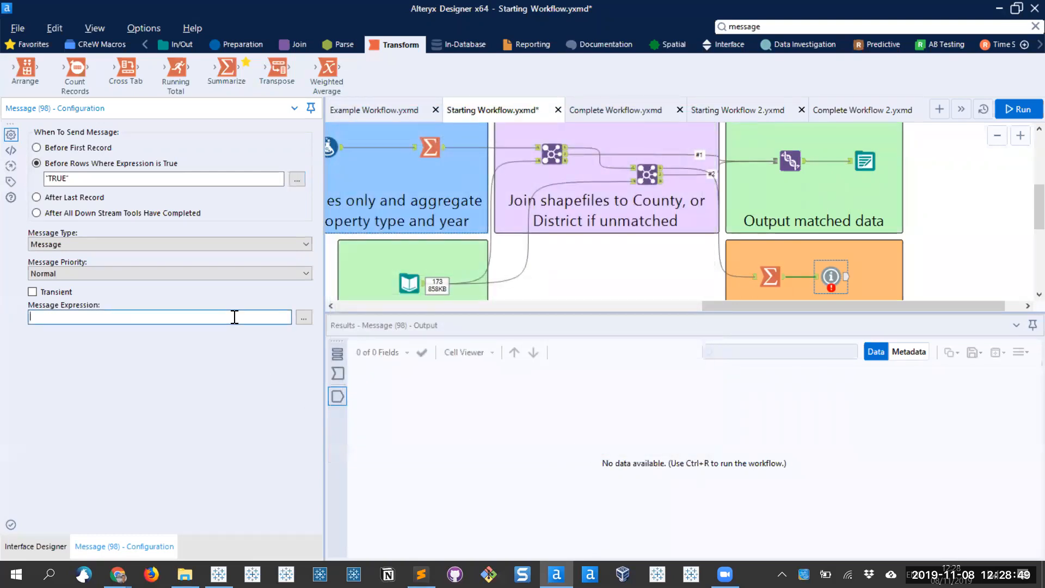
{"action": "left_click", "coordinate": [303, 318]}
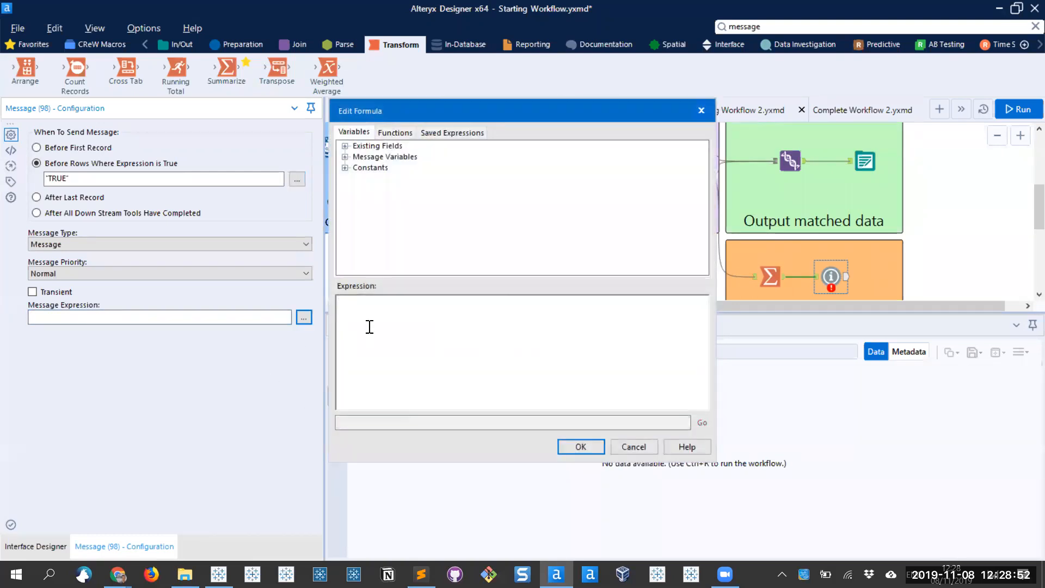
{"action": "left_click", "coordinate": [345, 146]}
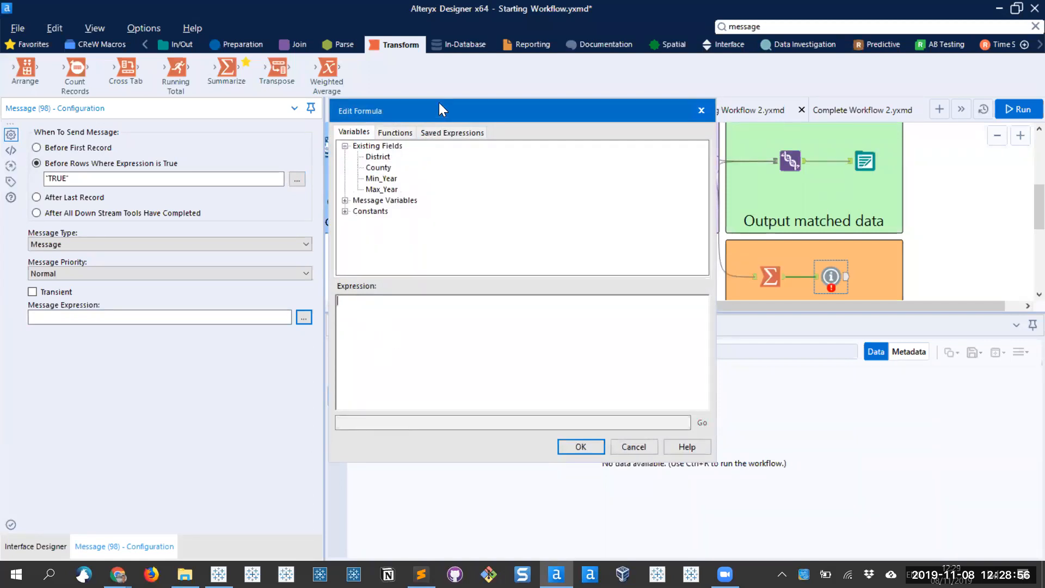
{"action": "double_click", "coordinate": [380, 158]}
{"action": "type", "text": "\"+"}
{"action": "type", "text": ", "}
{"action": "type", "text": "+"}
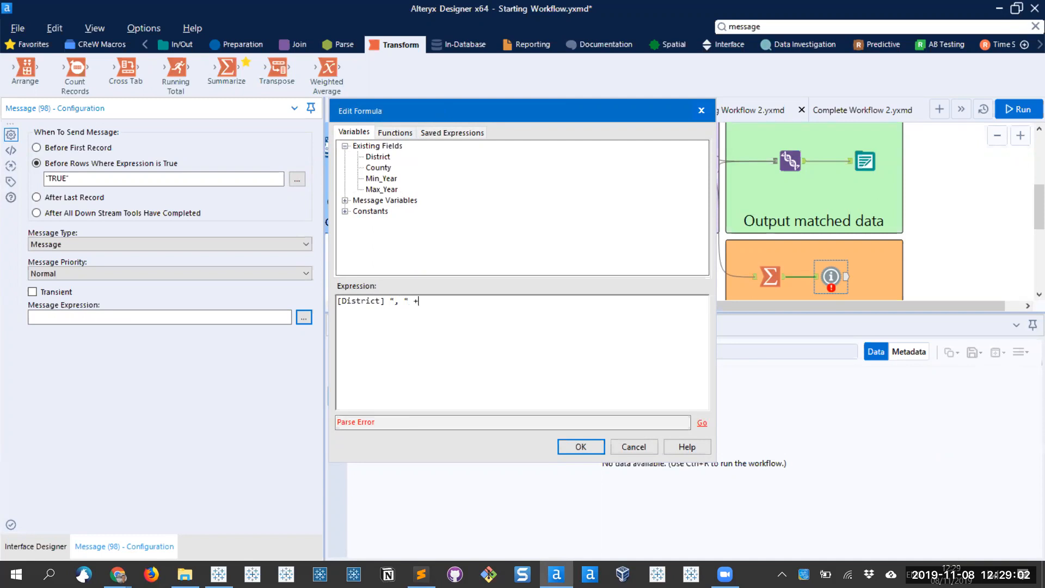
{"action": "left_click", "coordinate": [390, 301]}
{"action": "type", "text": "+"}
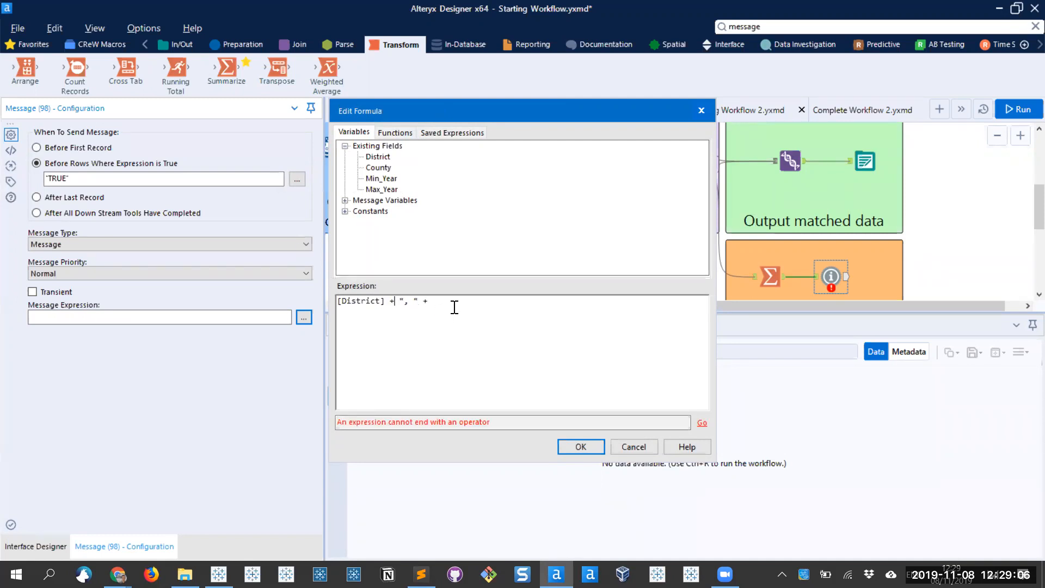
{"action": "left_click", "coordinate": [377, 169]}
{"action": "double_click", "coordinate": [377, 169]}
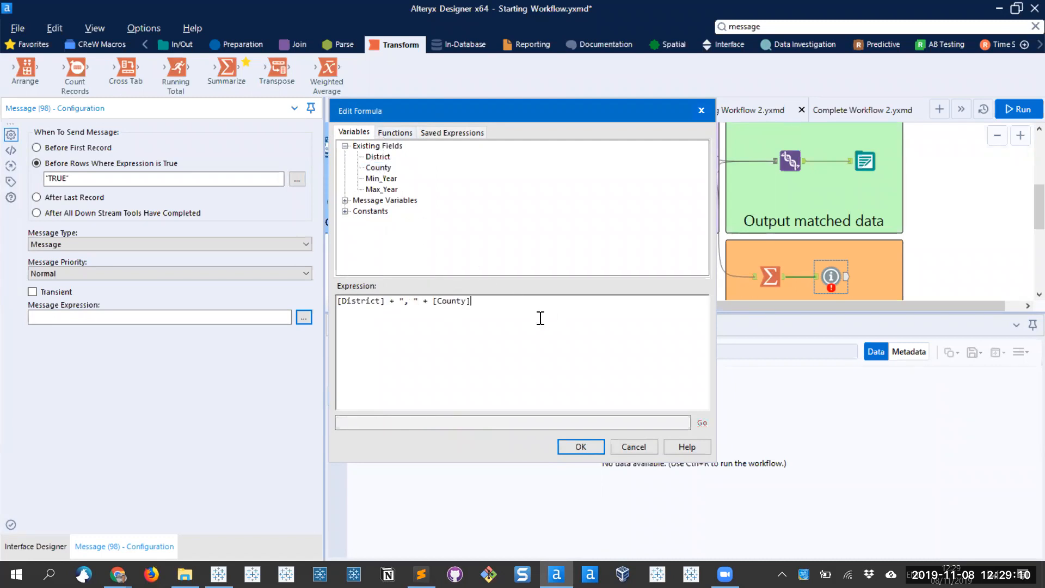
Extend the message expression with + " years " + [Min_Year] + " to " + [Max_Year]
{"action": "type", "text": "+"}
{"action": "key", "text": "BackSpace"}
{"action": "type", "text": "\" years"}
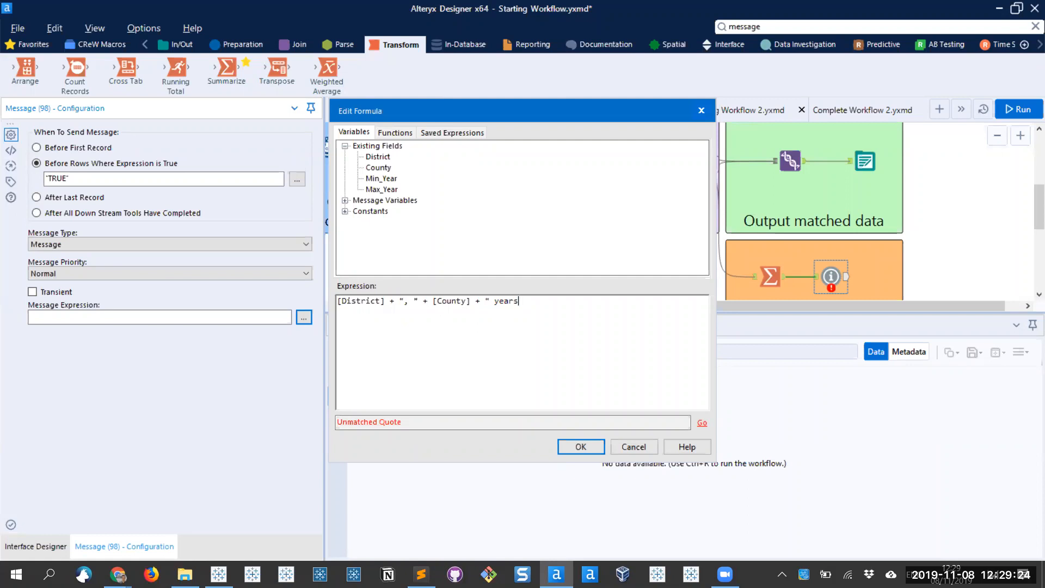
{"action": "type", "text": "\" +"}
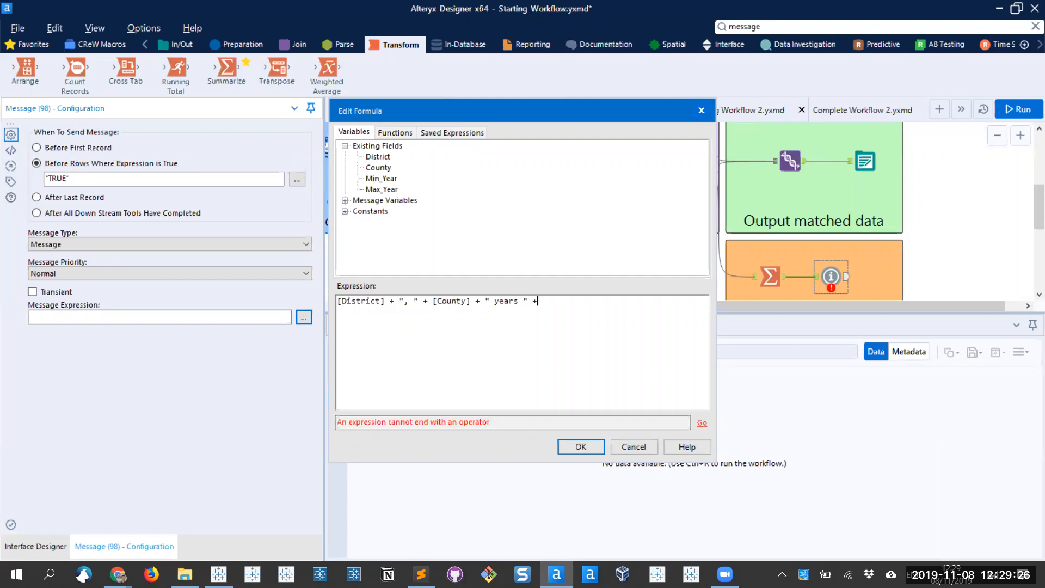
{"action": "double_click", "coordinate": [381, 179]}
{"action": "type", "text": "+ \" to \""}
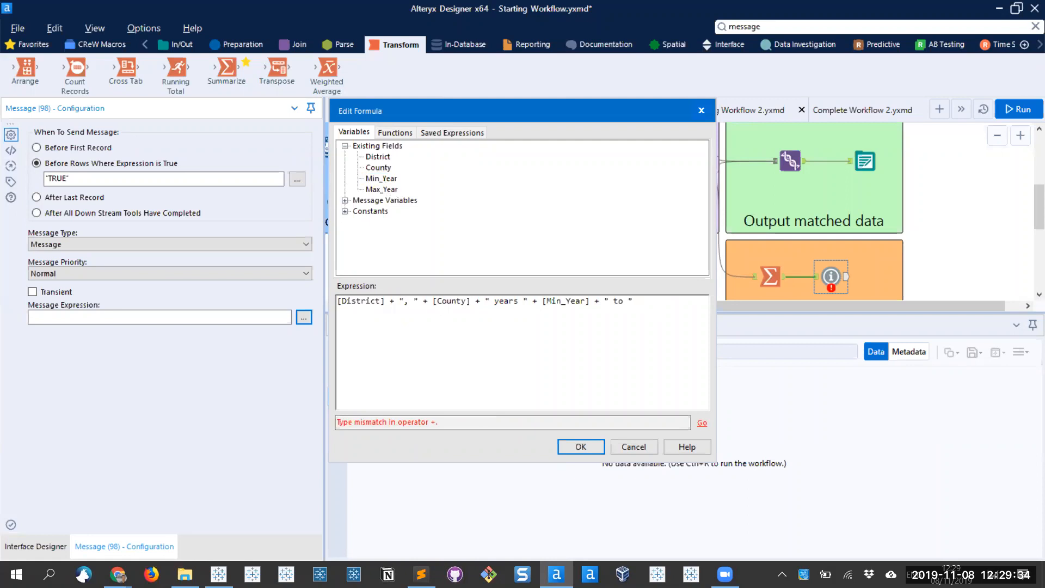
{"action": "type", "text": " +"}
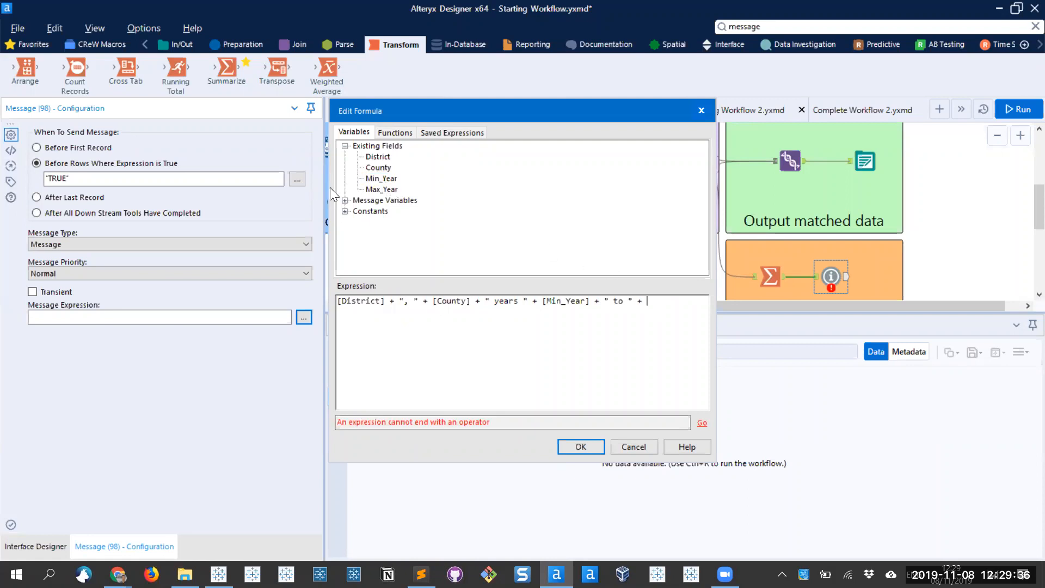
{"action": "double_click", "coordinate": [381, 189]}
End the message expression with + " is missing in the shapefile." and enlarge the expression text
{"action": "type", "text": "+ \"is"}
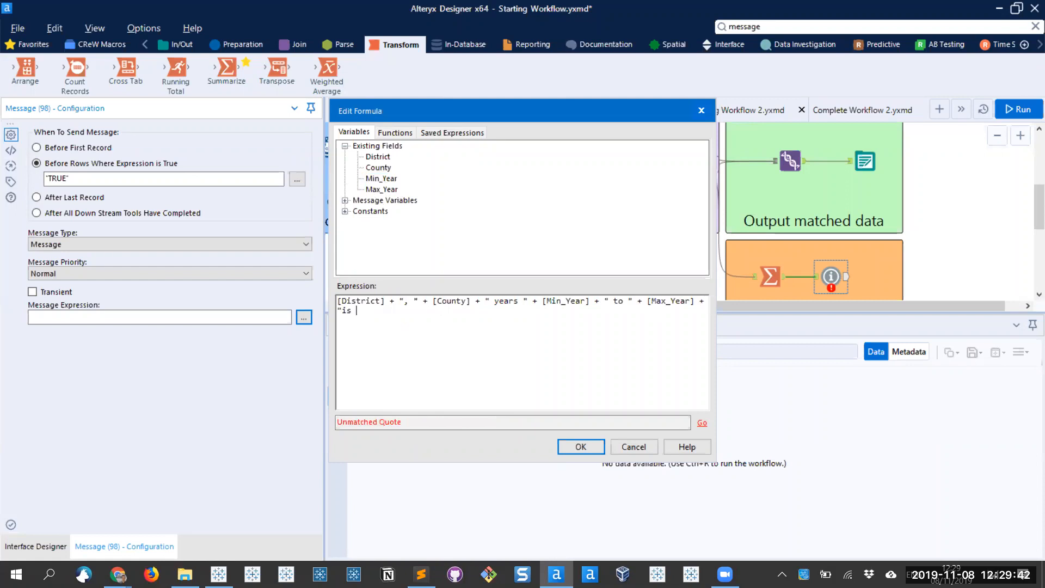
{"action": "key", "text": "BackSpace"}
{"action": "key", "text": "BackSpace"}
{"action": "key", "text": "BackSpace"}
{"action": "type", "text": "is missing in the shapefile\""}
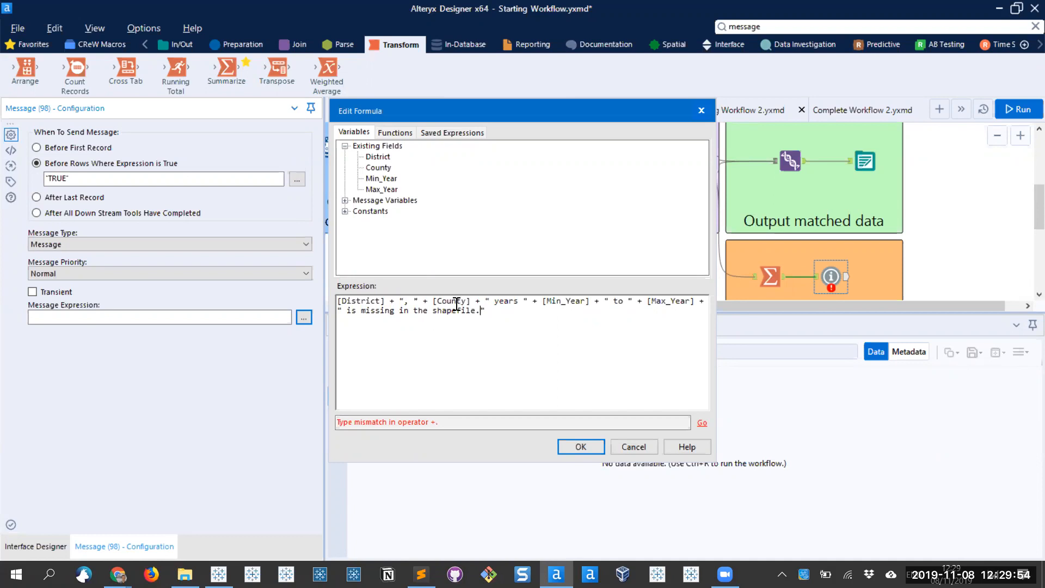
{"action": "left_click", "coordinate": [482, 314]}
{"action": "scroll", "coordinate": [488, 325], "scroll_direction": "down", "scroll_amount": 3, "text": "ctrl"}
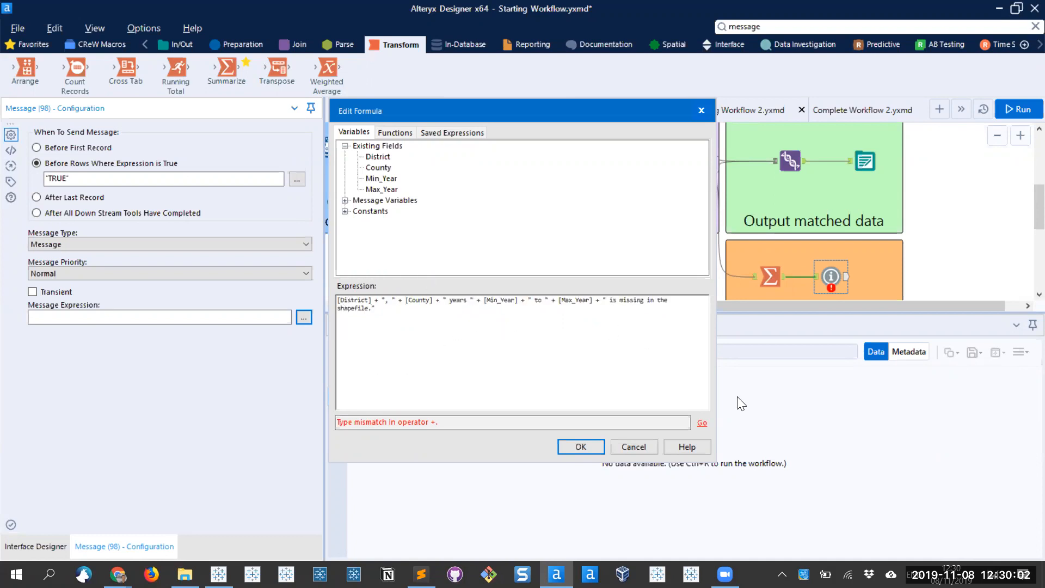
{"action": "scroll", "coordinate": [555, 319], "scroll_direction": "up", "scroll_amount": 3, "text": "ctrl"}
{"action": "scroll", "coordinate": [555, 320], "scroll_direction": "up", "scroll_amount": 2, "text": "ctrl"}
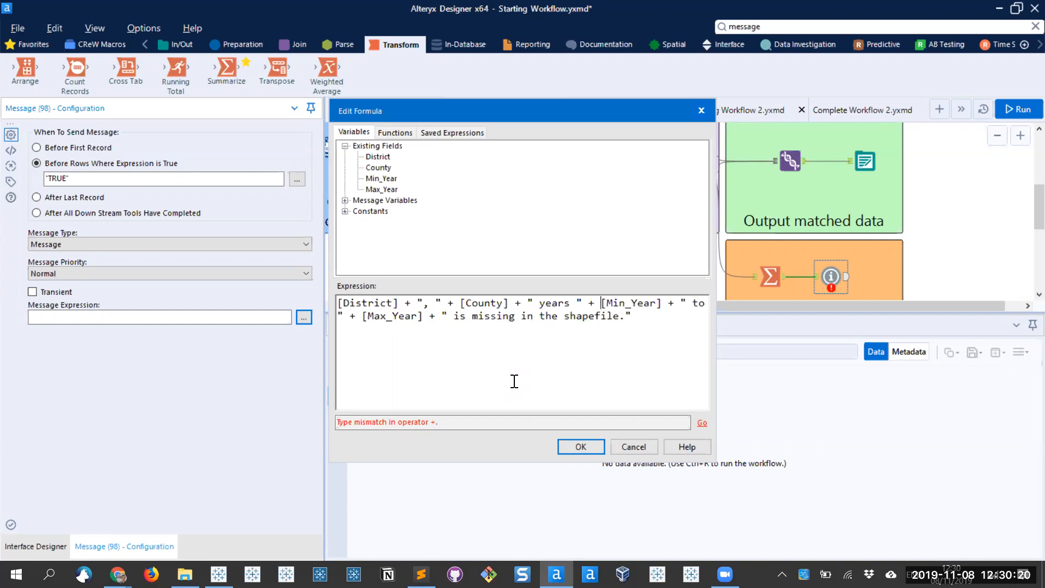
Wrap [Min_Year] in the ToString function in the message expression
{"action": "type", "text": "ToNumber"}
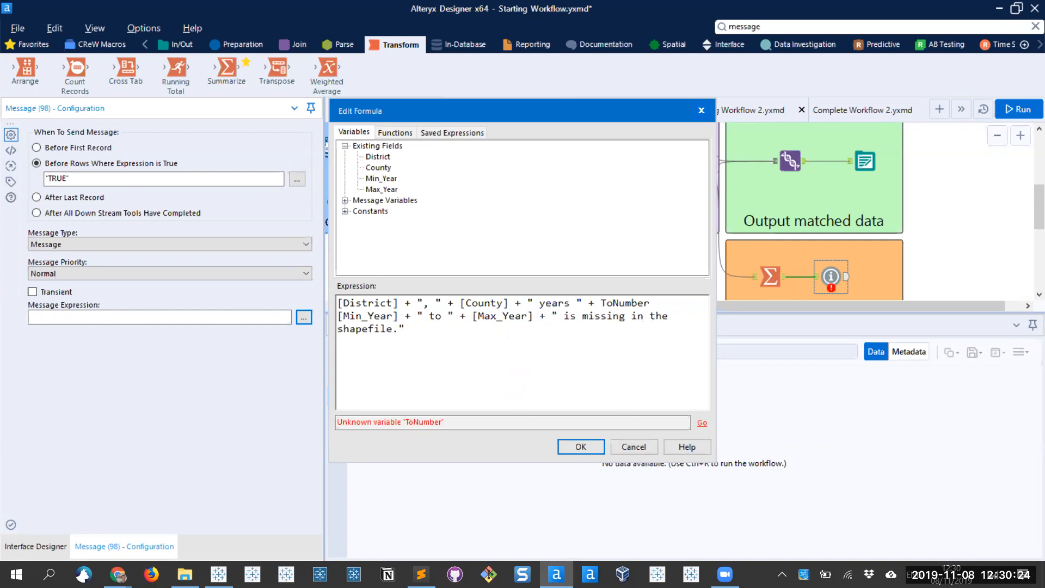
{"action": "type", "text": "("}
{"action": "key", "text": "Right"}
{"action": "type", "text": ")"}
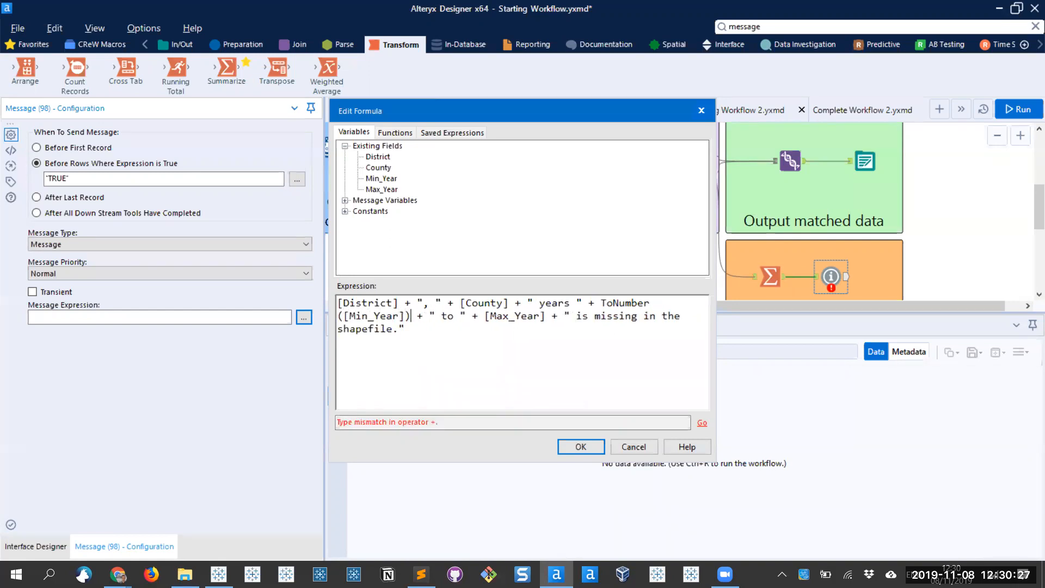
{"action": "double_click", "coordinate": [622, 308]}
{"action": "type", "text": "ToString"}
Look up the ToString function's arguments among the Conversion functions
{"action": "left_click", "coordinate": [395, 132]}
{"action": "scroll", "coordinate": [386, 243], "scroll_direction": "down", "scroll_amount": 1}
{"action": "left_click", "coordinate": [346, 233]}
{"action": "scroll", "coordinate": [357, 232], "scroll_direction": "down", "scroll_amount": 8}
{"action": "scroll", "coordinate": [357, 231], "scroll_direction": "up", "scroll_amount": 9}
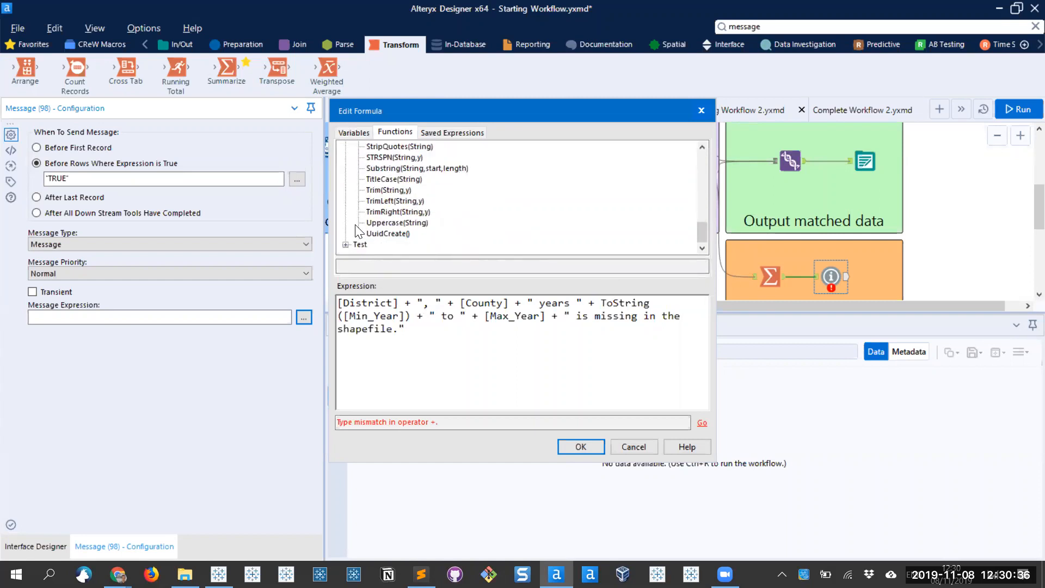
{"action": "left_click", "coordinate": [345, 213]}
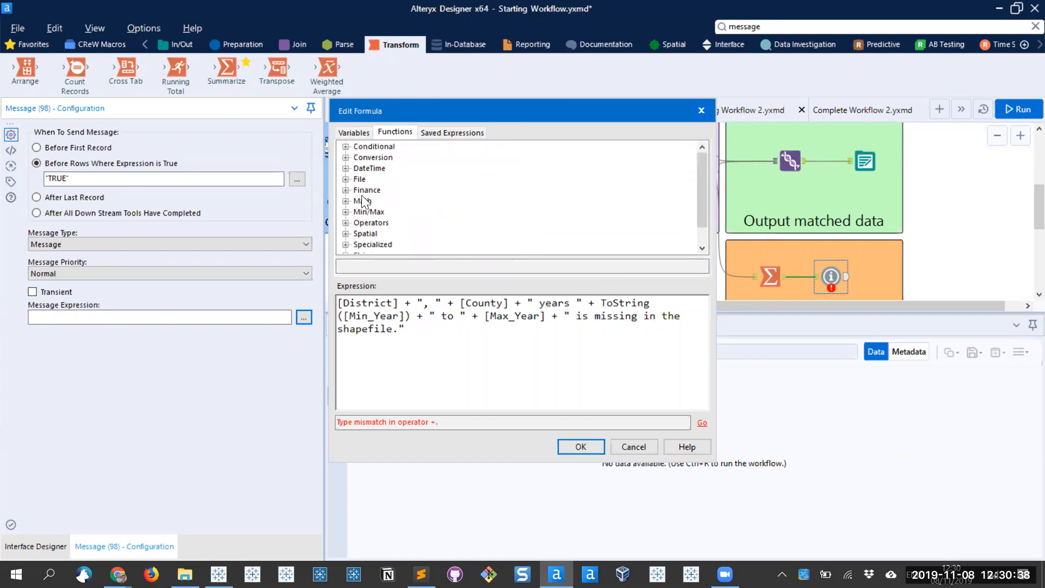
{"action": "left_click", "coordinate": [346, 157]}
{"action": "scroll", "coordinate": [404, 211], "scroll_direction": "down", "scroll_amount": 2}
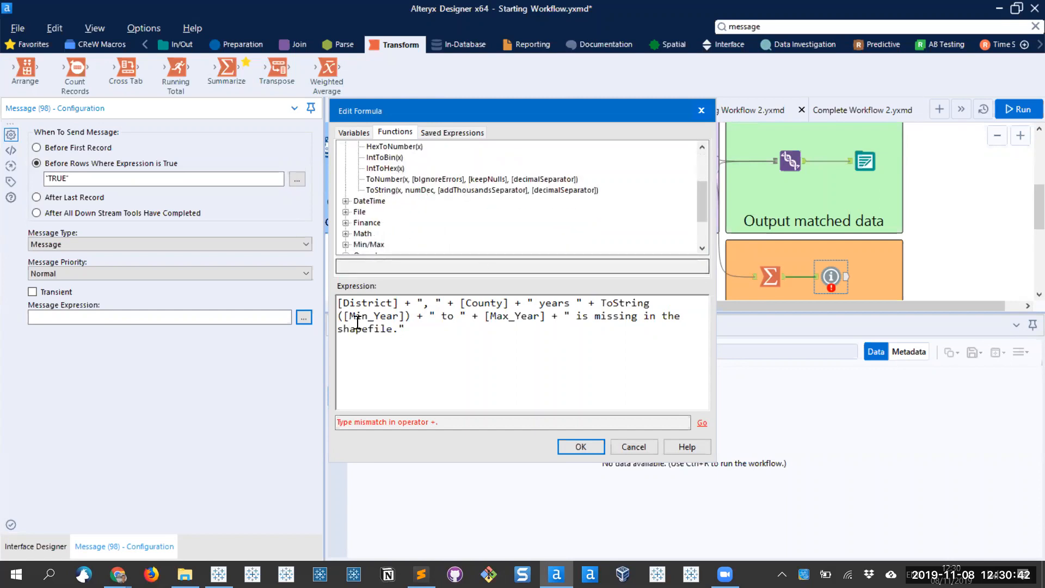
Wrap [Max_Year] in the ToString function and accept the message expression
{"action": "left_click", "coordinate": [487, 316]}
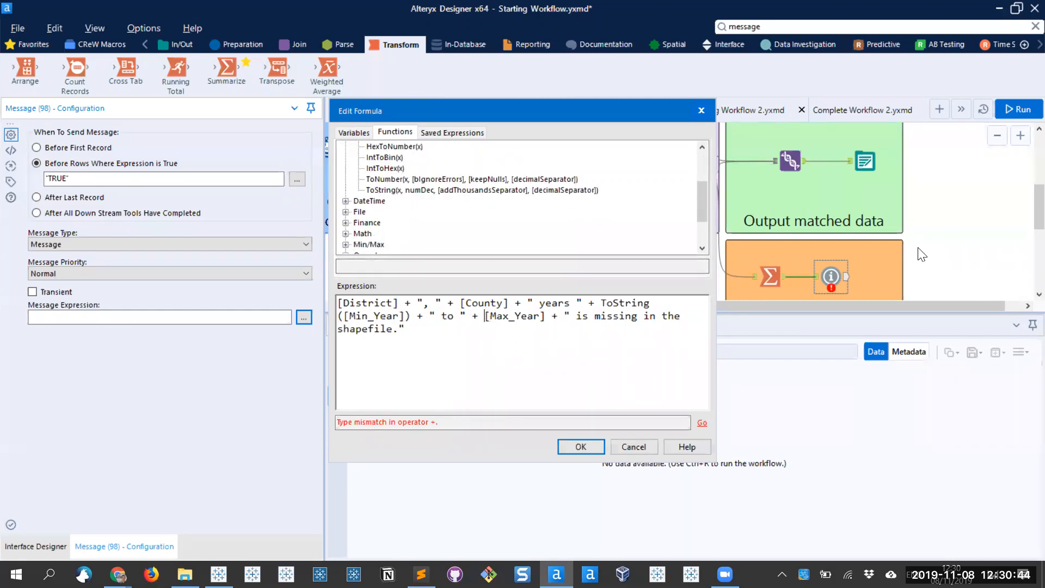
{"action": "type", "text": "ToString("}
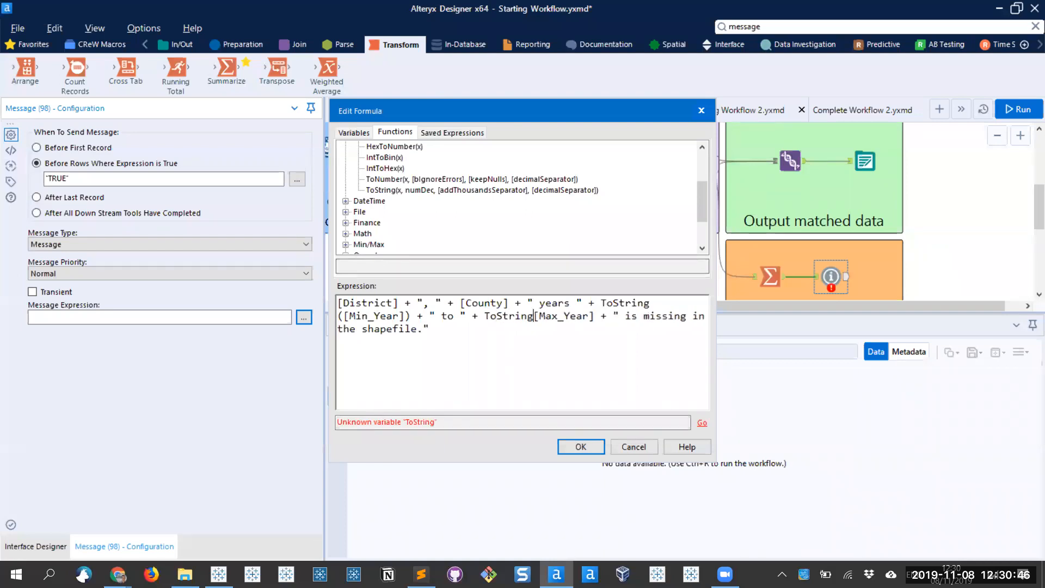
{"action": "key", "text": "Right"}
{"action": "key", "text": "Right"}
{"action": "key", "text": "Right"}
{"action": "key", "text": "Right"}
{"action": "key", "text": "Right"}
{"action": "key", "text": "Right"}
{"action": "key", "text": "Right"}
{"action": "key", "text": "Right"}
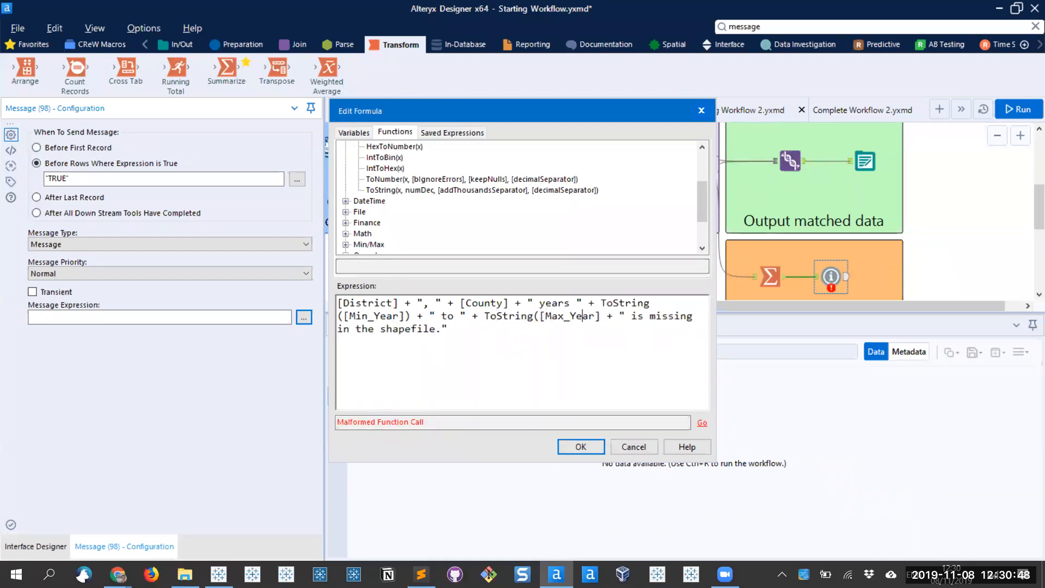
{"action": "type", "text": ")"}
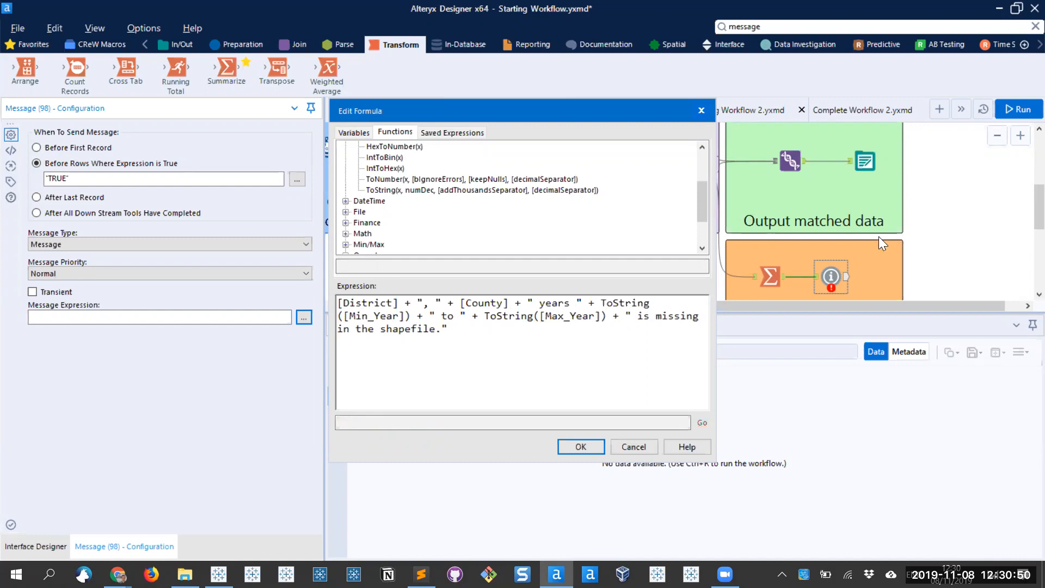
{"action": "scroll", "coordinate": [514, 349], "scroll_direction": "down", "scroll_amount": 4}
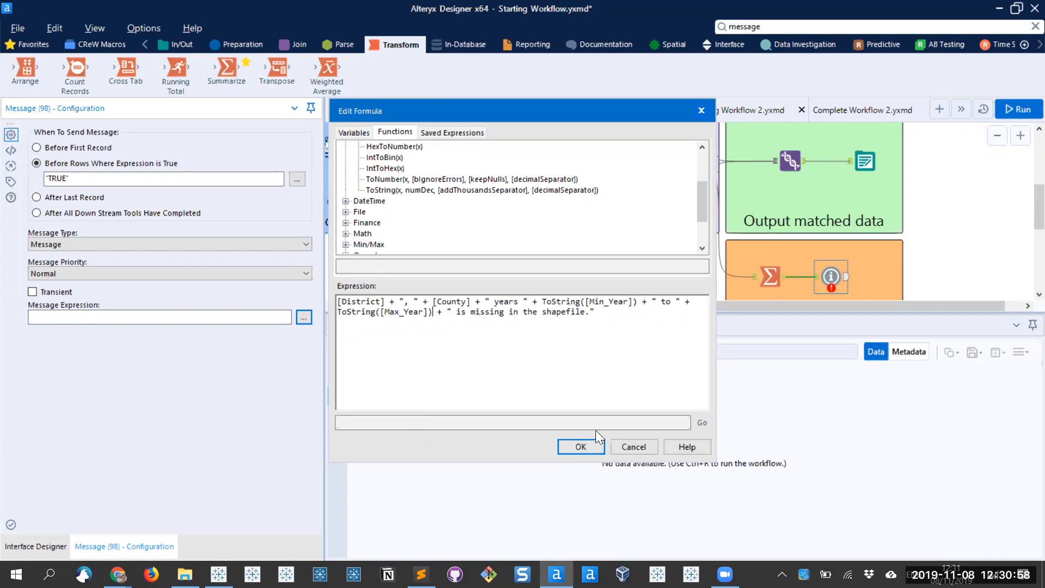
{"action": "left_click", "coordinate": [581, 446]}
Cache and run the workflow at the Summarize tool that aggregates sales ahead of the Join tools
{"action": "left_click", "coordinate": [651, 279]}
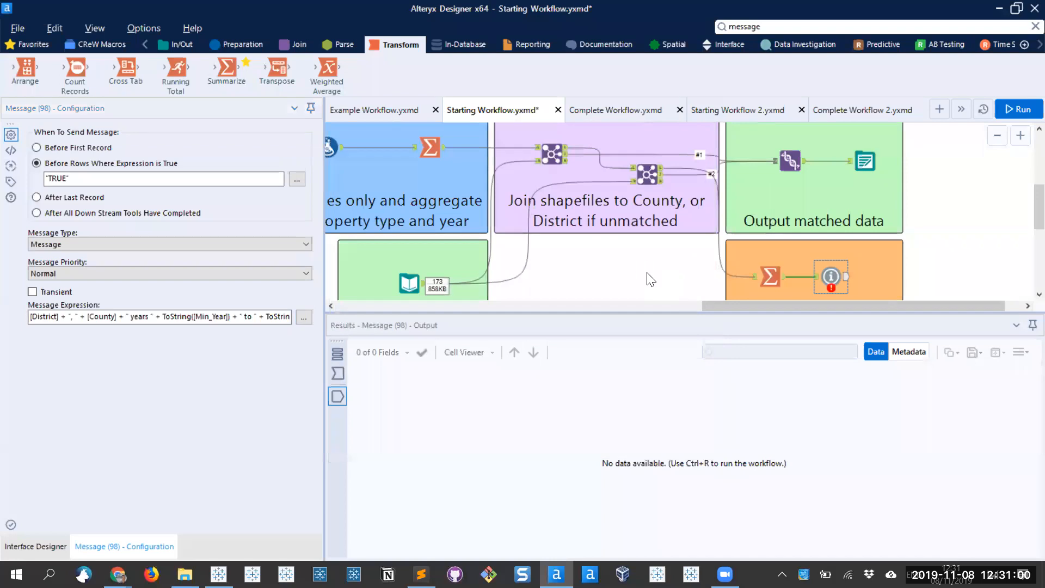
{"action": "left_click", "coordinate": [430, 148]}
{"action": "right_click", "coordinate": [434, 152]}
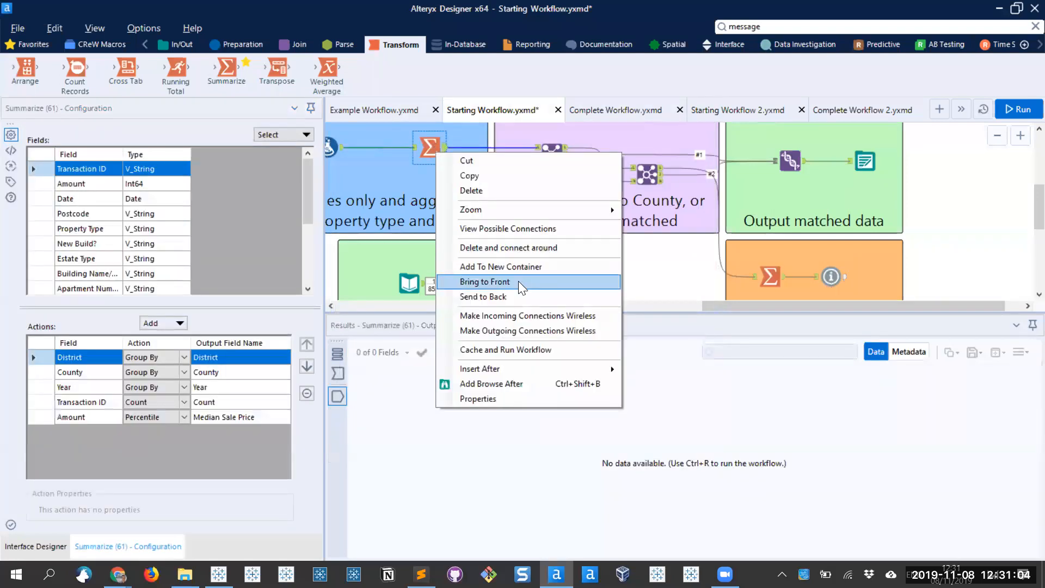
{"action": "left_click", "coordinate": [517, 348]}
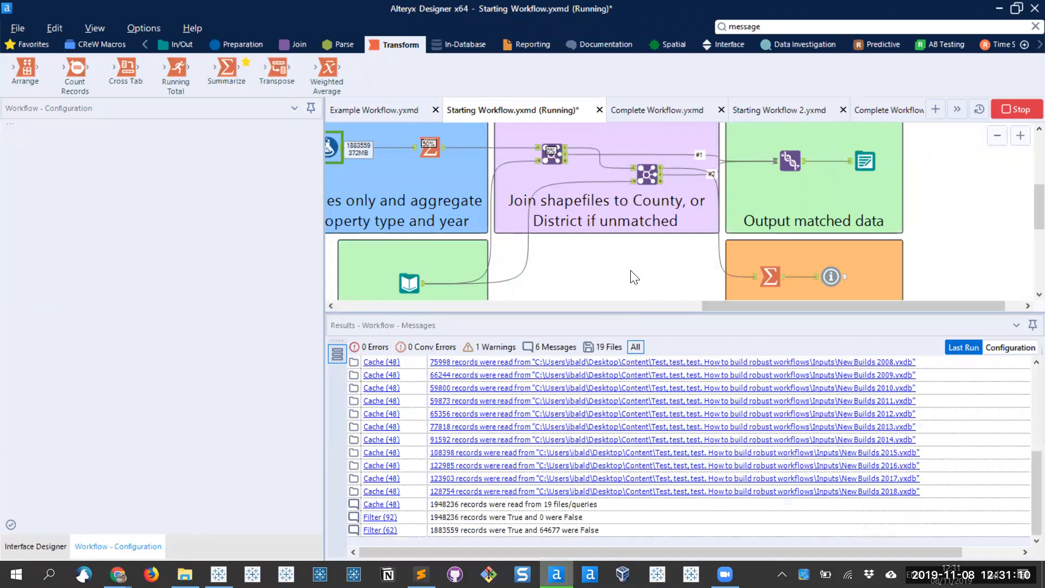
Examine the unmatched left output of the second Join tool after the workflow run
{"action": "scroll", "coordinate": [622, 254], "scroll_direction": "down", "scroll_amount": 1}
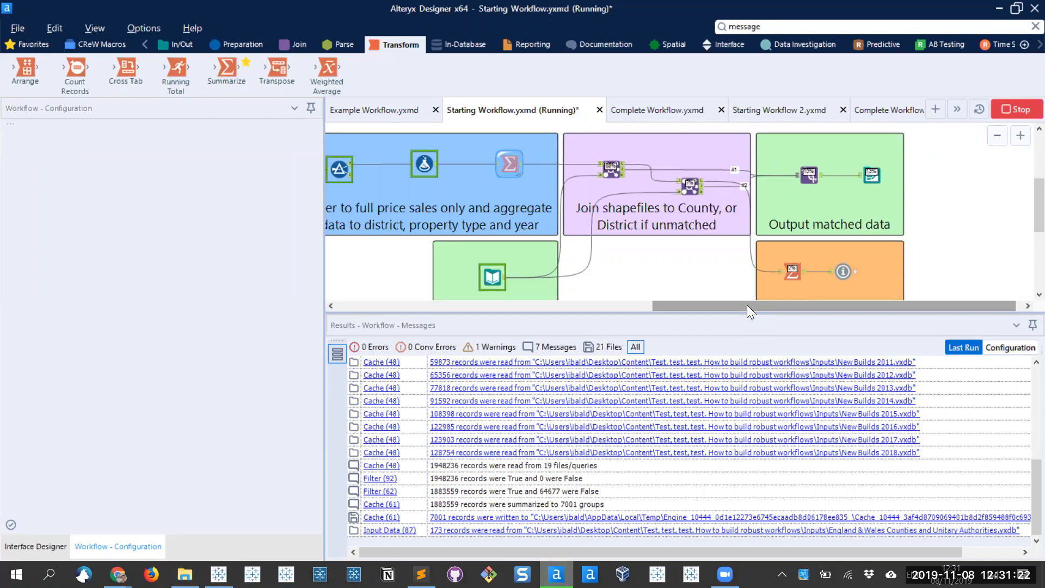
{"action": "scroll", "coordinate": [702, 205], "scroll_direction": "up", "scroll_amount": 3}
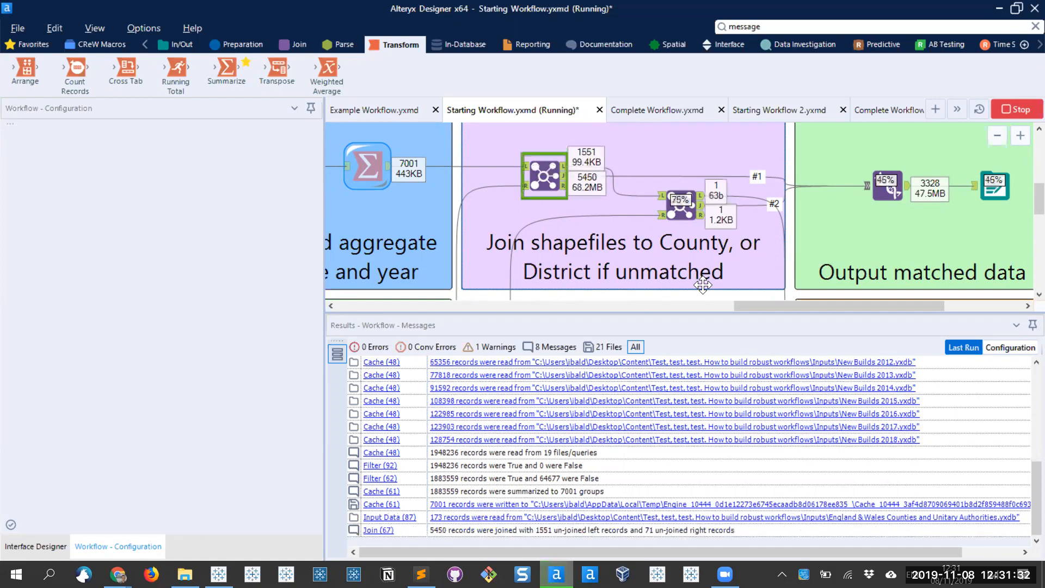
{"action": "scroll", "coordinate": [703, 284], "scroll_direction": "down", "scroll_amount": 1}
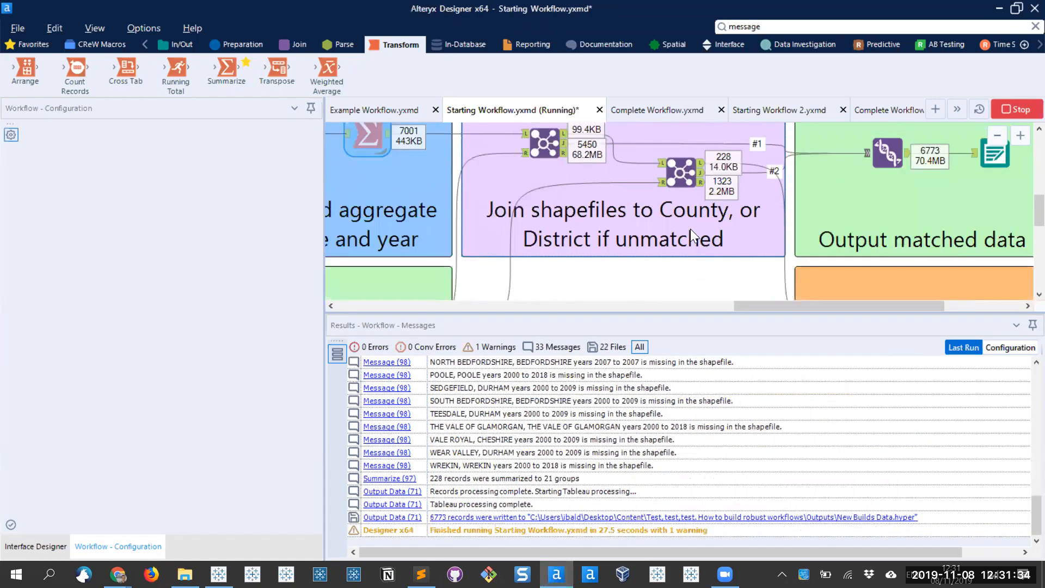
{"action": "scroll", "coordinate": [690, 228], "scroll_direction": "down", "scroll_amount": 1}
{"action": "left_click", "coordinate": [702, 136]}
{"action": "left_click", "coordinate": [701, 136]}
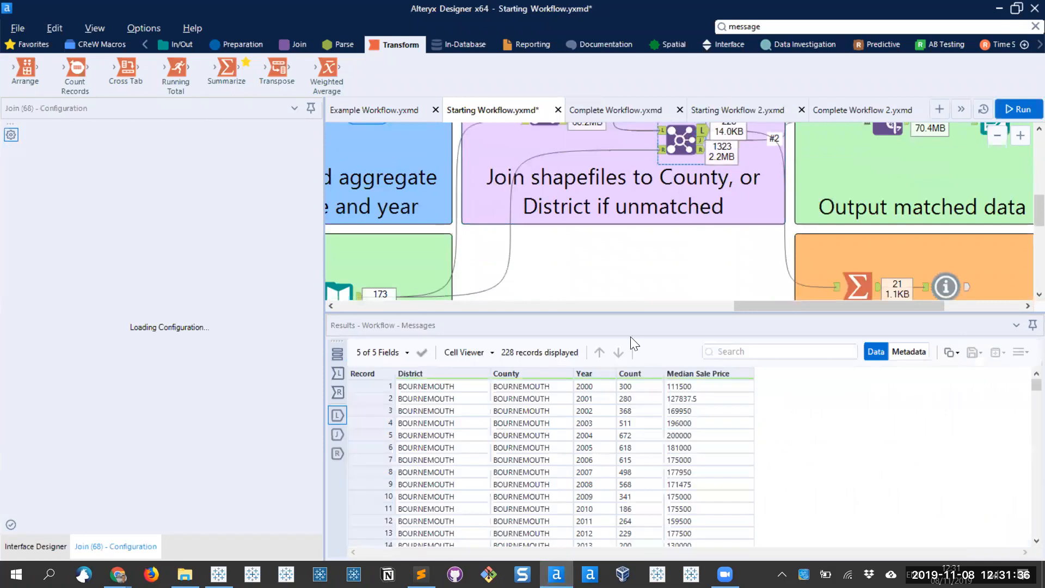
{"action": "scroll", "coordinate": [608, 431], "scroll_direction": "down", "scroll_amount": 10}
{"action": "scroll", "coordinate": [608, 430], "scroll_direction": "up", "scroll_amount": 9}
{"action": "scroll", "coordinate": [608, 430], "scroll_direction": "up", "scroll_amount": 1}
{"action": "left_click_drag", "start_coordinate": [756, 307], "coordinate": [790, 305]}
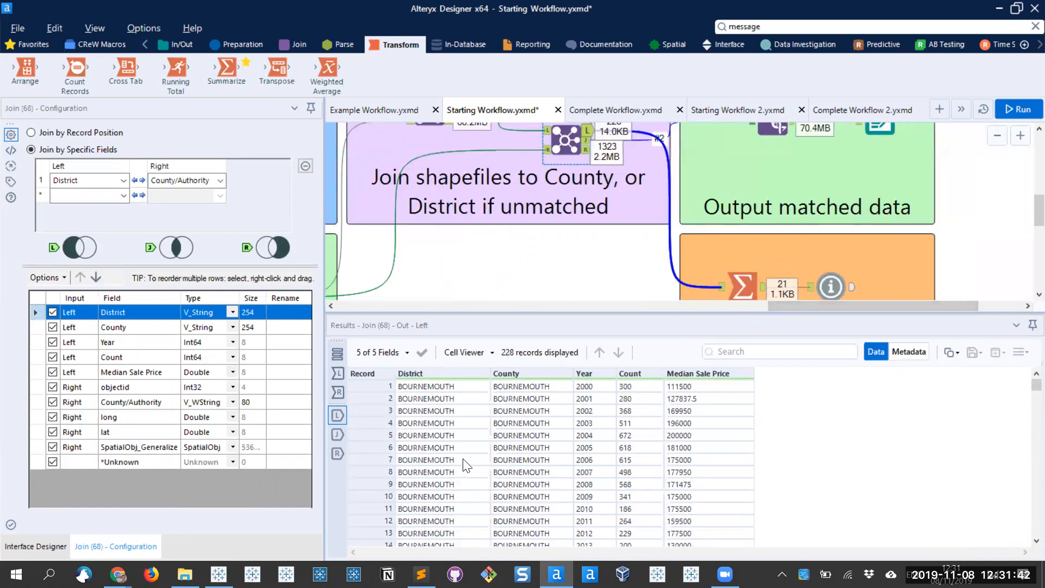
{"action": "left_click_drag", "start_coordinate": [462, 457], "coordinate": [555, 451]}
Review the Summarize output listing unmatched districts and counties with their minimum and maximum years
{"action": "left_click", "coordinate": [739, 283]}
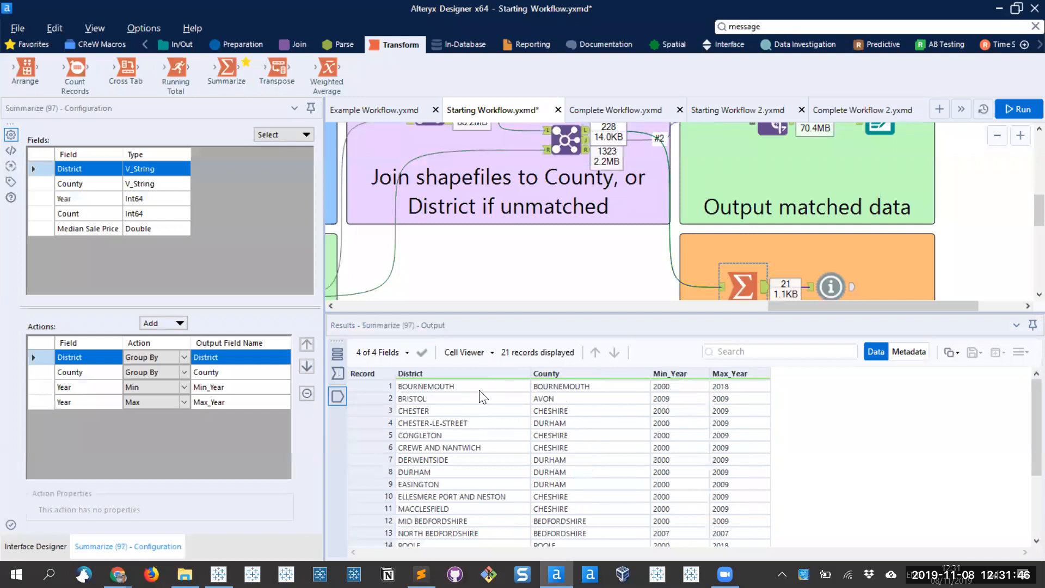
{"action": "left_click_drag", "start_coordinate": [478, 389], "coordinate": [598, 383]}
{"action": "left_click_drag", "start_coordinate": [471, 435], "coordinate": [584, 437]}
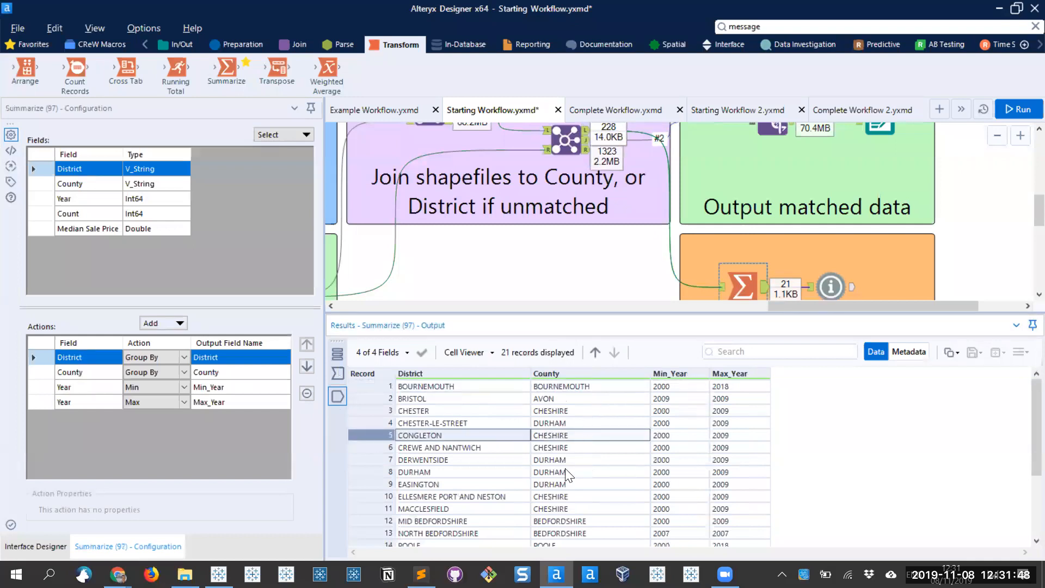
{"action": "scroll", "coordinate": [567, 472], "scroll_direction": "down", "scroll_amount": 3}
{"action": "left_click_drag", "start_coordinate": [666, 434], "coordinate": [723, 423]}
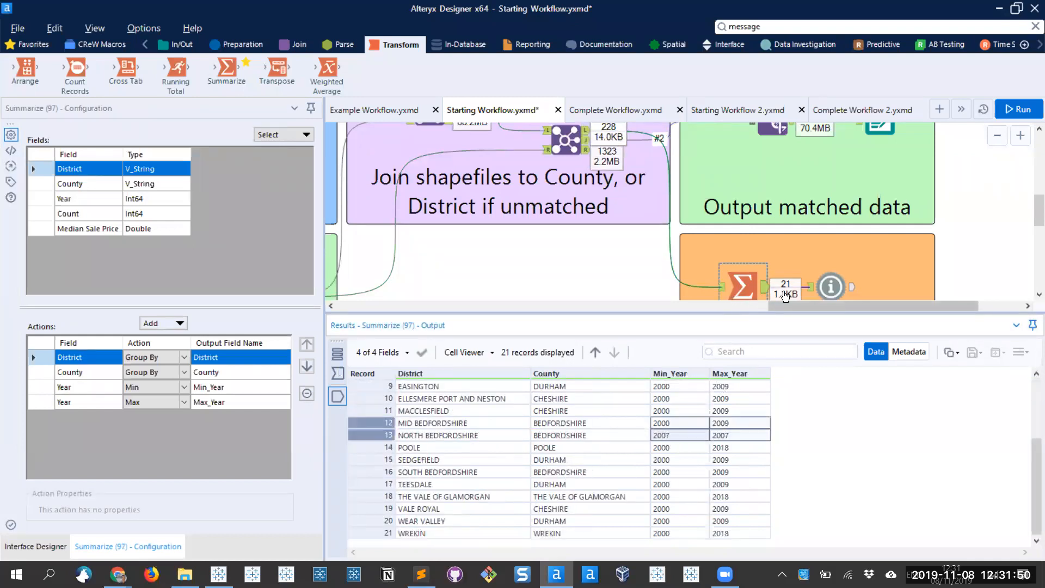
Enlarge the workflow results to read the missing-shapefile messages for each district, and shrink them again
{"action": "left_click", "coordinate": [424, 268]}
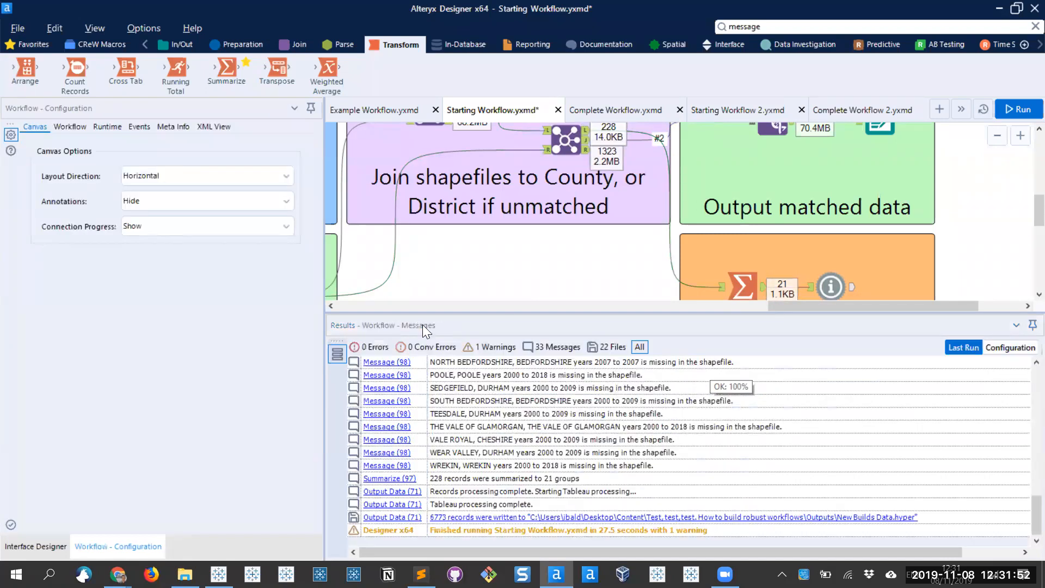
{"action": "left_click_drag", "start_coordinate": [423, 313], "coordinate": [430, 222]}
{"action": "scroll", "coordinate": [553, 349], "scroll_direction": "up", "scroll_amount": 5}
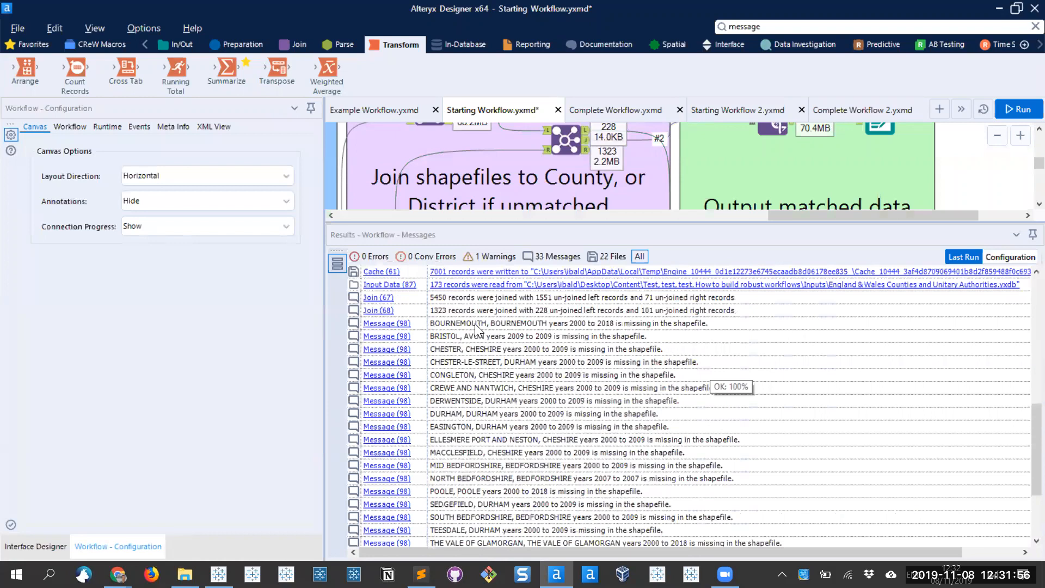
{"action": "left_click", "coordinate": [466, 325]}
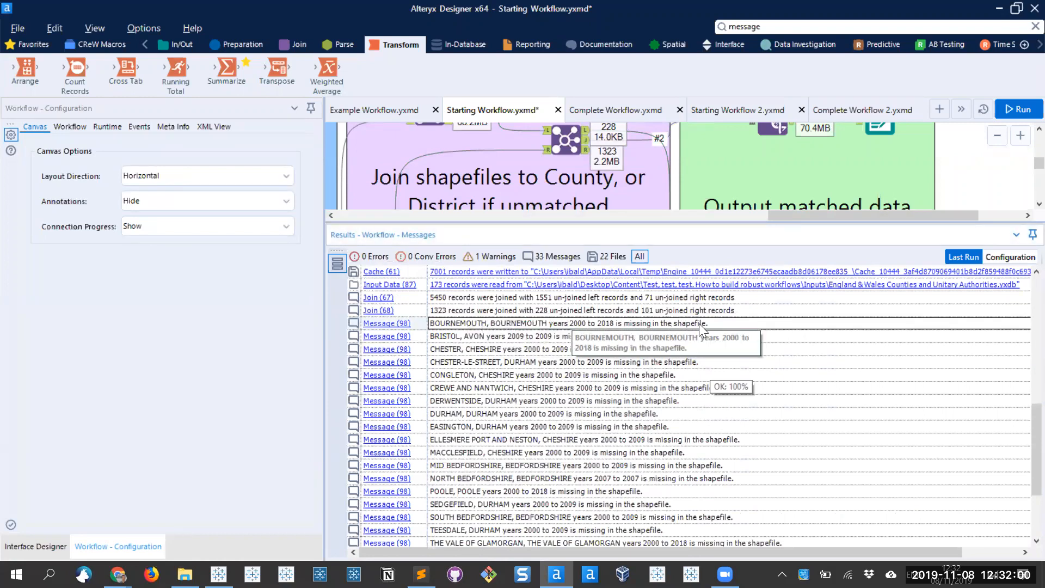
{"action": "left_click", "coordinate": [478, 338]}
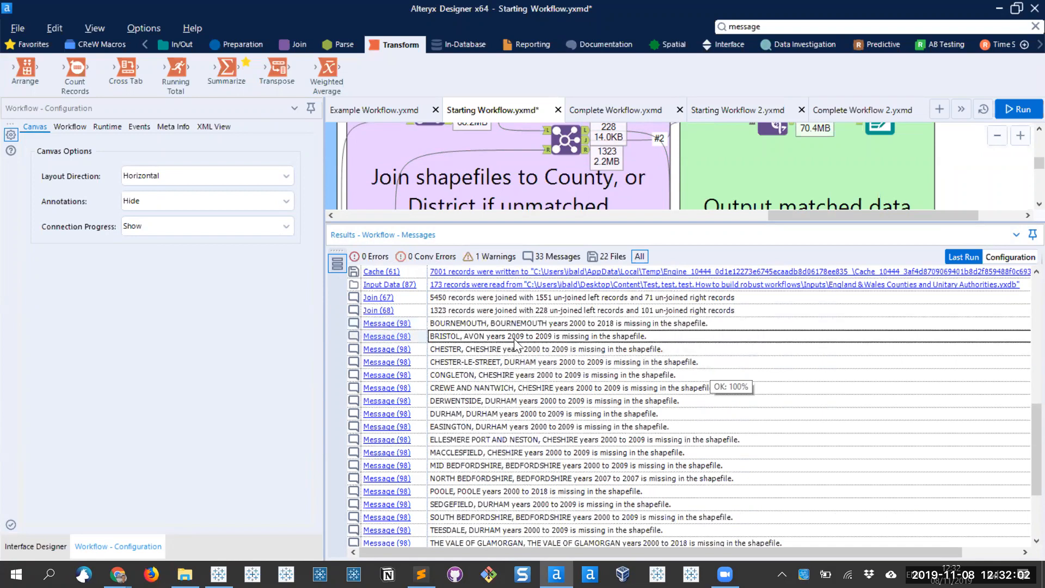
{"action": "left_click", "coordinate": [470, 351]}
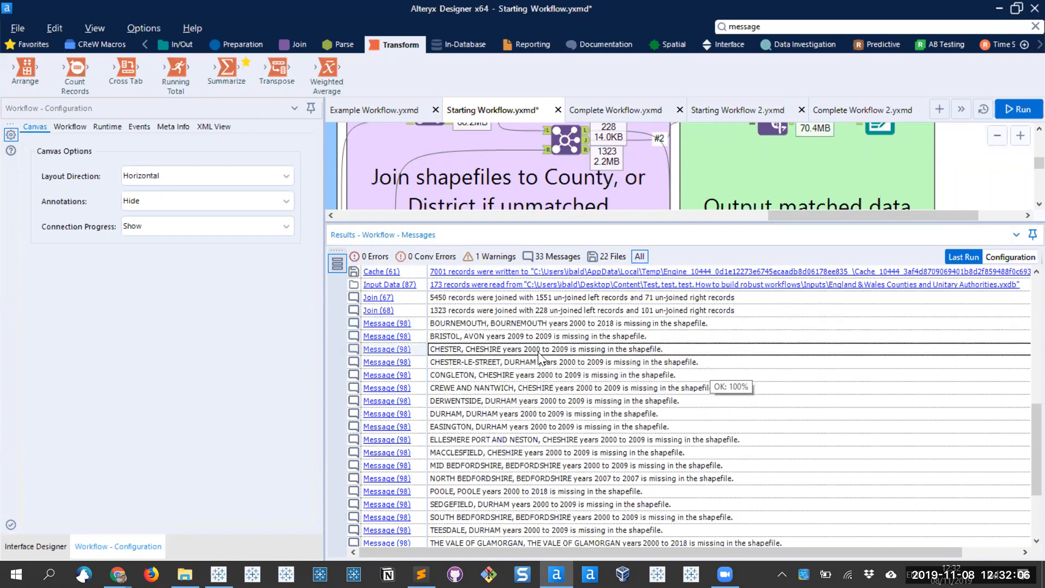
{"action": "left_click", "coordinate": [595, 364]}
{"action": "left_click_drag", "start_coordinate": [576, 394], "coordinate": [566, 469]}
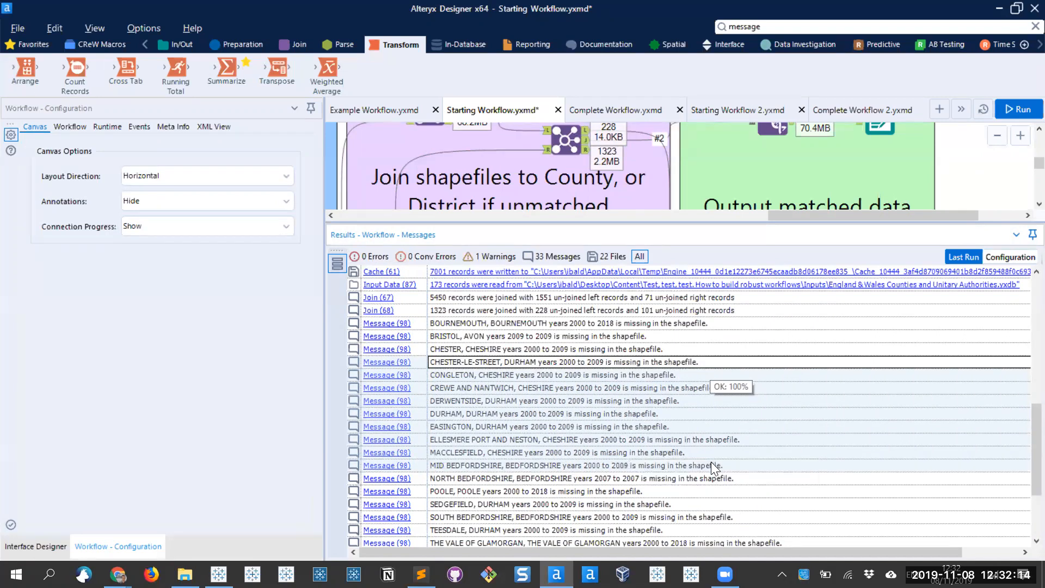
{"action": "scroll", "coordinate": [703, 471], "scroll_direction": "down", "scroll_amount": 3}
{"action": "scroll", "coordinate": [703, 471], "scroll_direction": "up", "scroll_amount": 2}
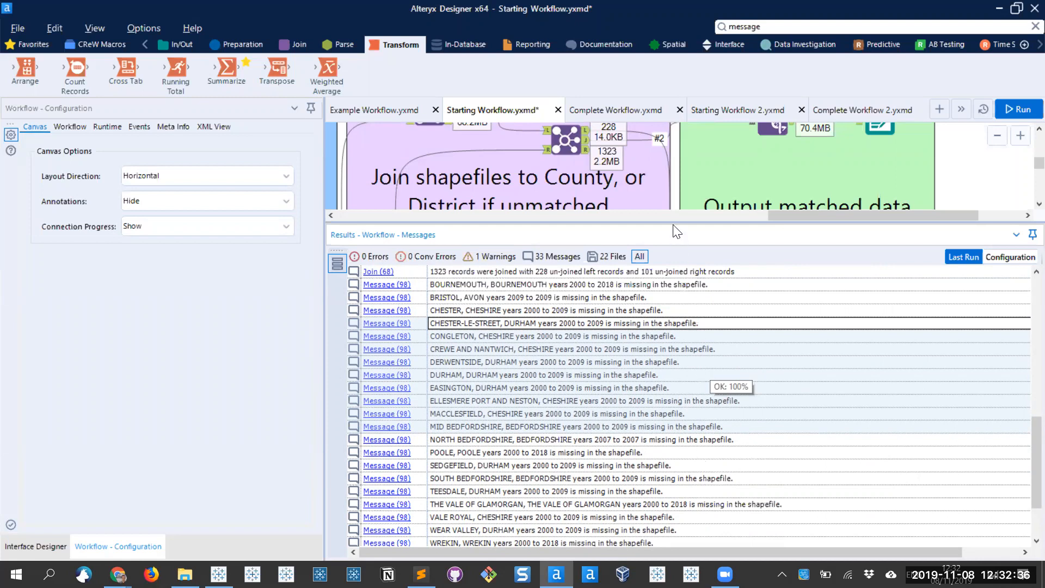
{"action": "left_click", "coordinate": [674, 361]}
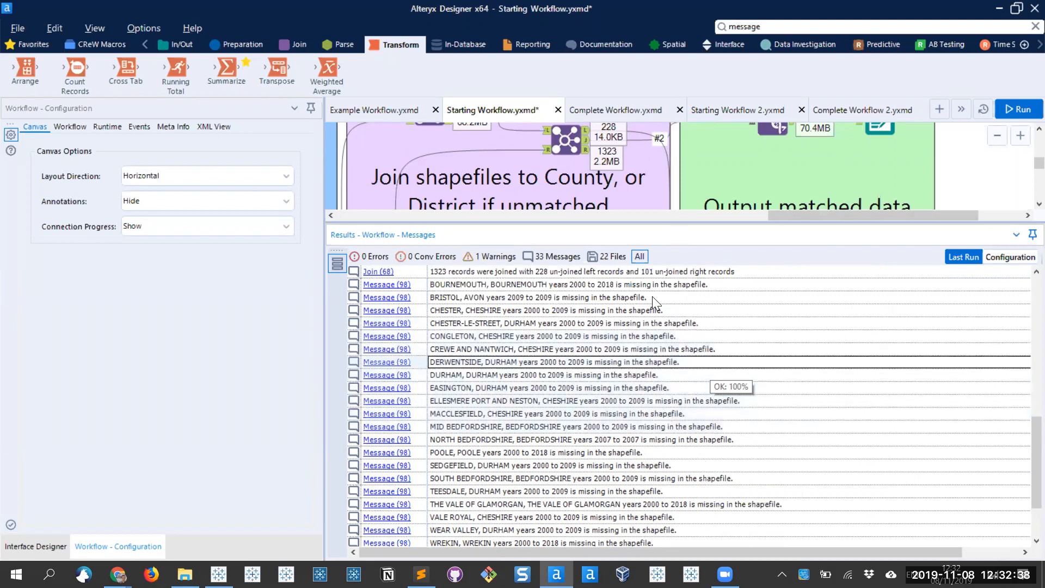
{"action": "left_click_drag", "start_coordinate": [653, 222], "coordinate": [618, 409]}
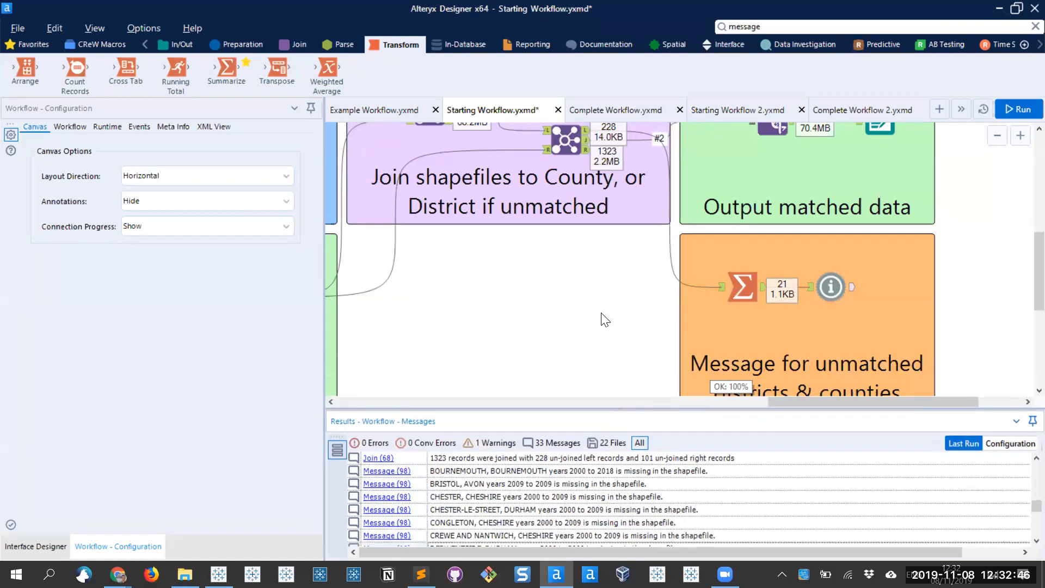
Inspect the authorities shapefile input and review the Message tool's settings and output records
{"action": "scroll", "coordinate": [604, 319], "scroll_direction": "down", "scroll_amount": 1}
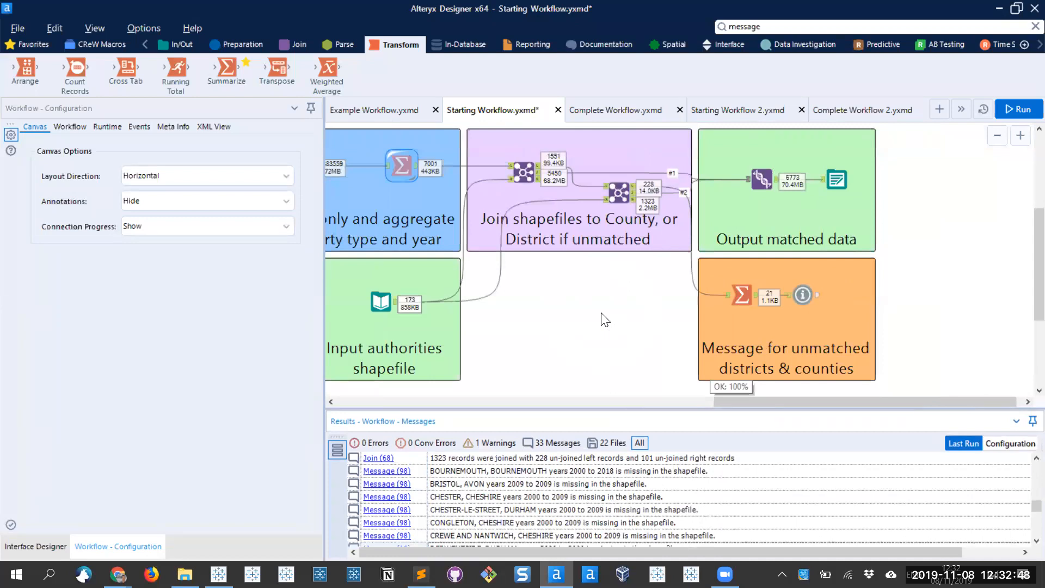
{"action": "left_click", "coordinate": [388, 308]}
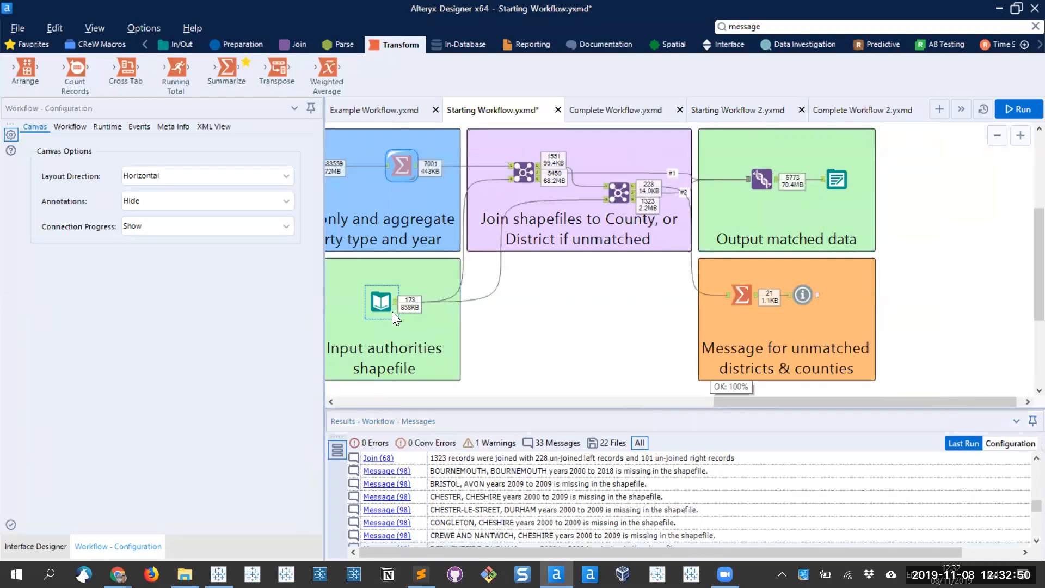
{"action": "left_click", "coordinate": [803, 294]}
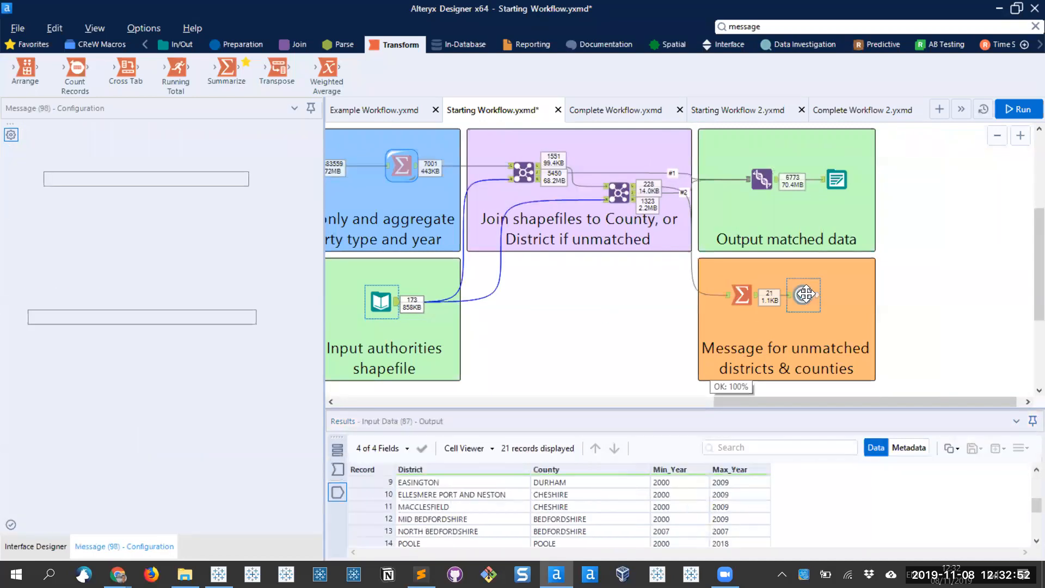
{"action": "left_click_drag", "start_coordinate": [640, 410], "coordinate": [640, 352]}
{"action": "scroll", "coordinate": [634, 451], "scroll_direction": "up", "scroll_amount": 2}
{"action": "scroll", "coordinate": [634, 451], "scroll_direction": "down", "scroll_amount": 3}
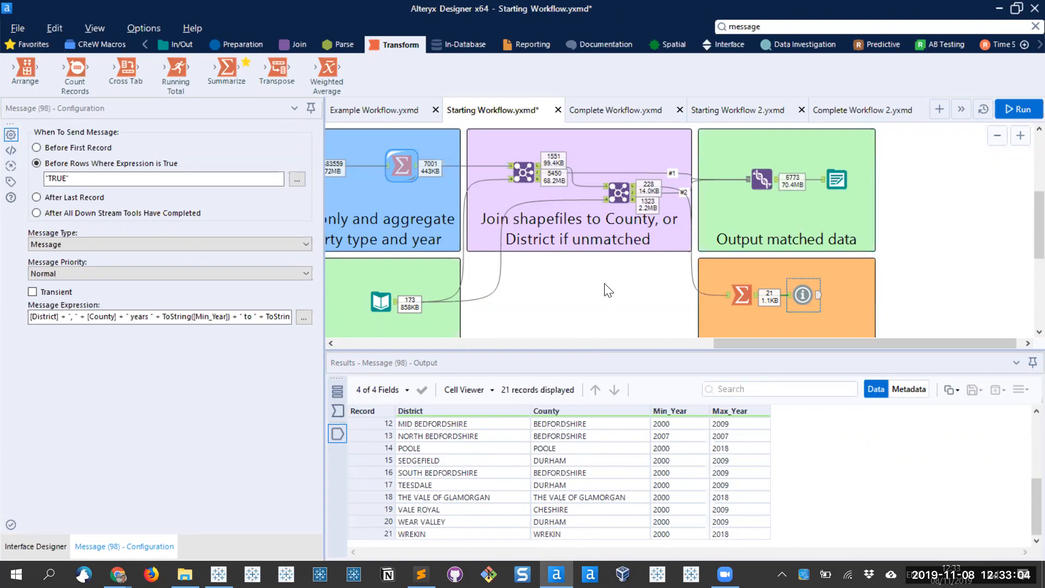
Compare the whole Starting Workflow with the original Example Workflow, and return to Starting Workflow
{"action": "scroll", "coordinate": [604, 283], "scroll_direction": "down", "scroll_amount": 5}
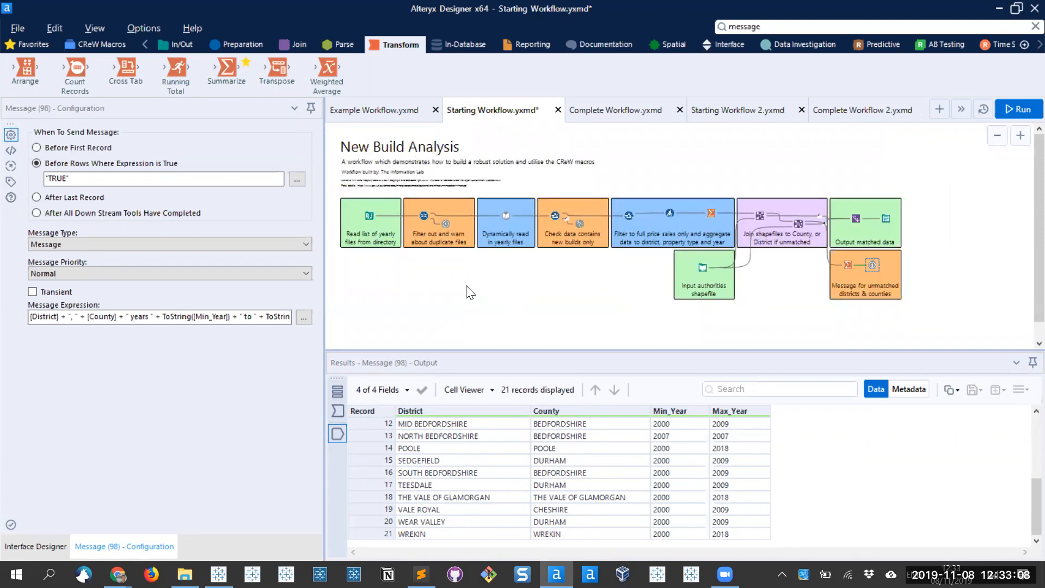
{"action": "left_click", "coordinate": [406, 114]}
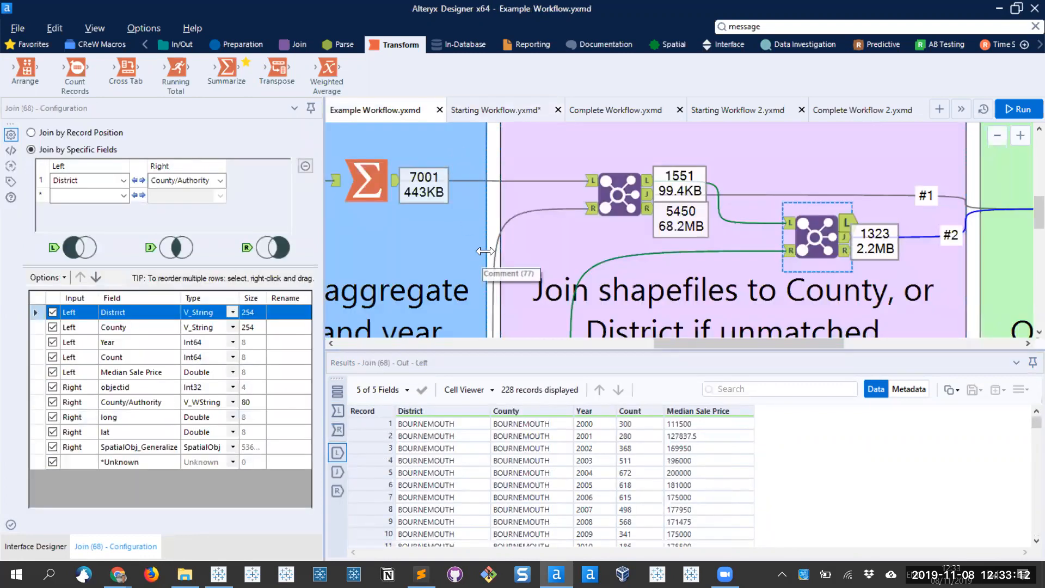
{"action": "scroll", "coordinate": [487, 250], "scroll_direction": "down", "scroll_amount": 2}
{"action": "scroll", "coordinate": [487, 250], "scroll_direction": "down", "scroll_amount": 3}
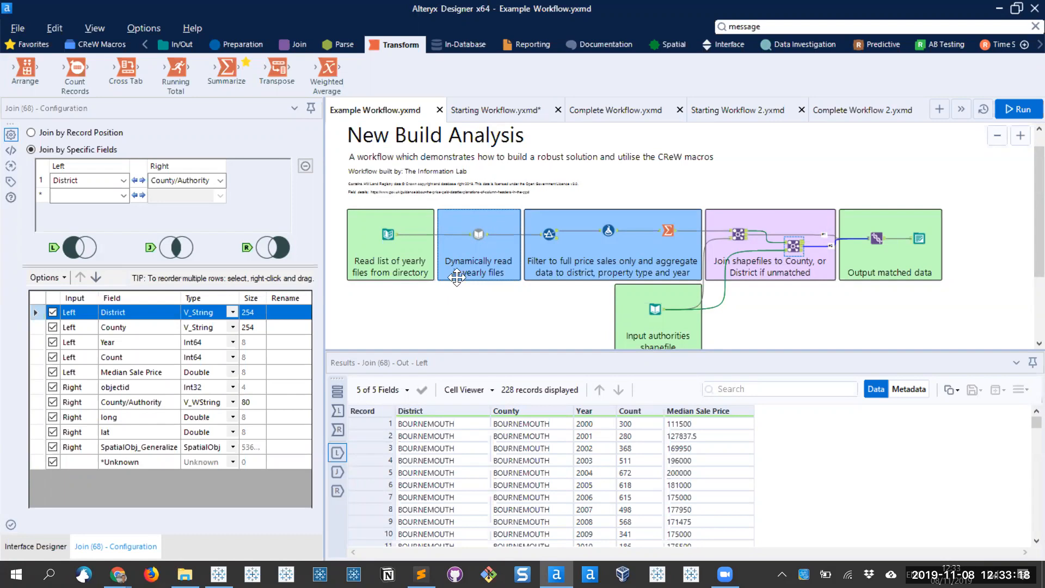
{"action": "left_click", "coordinate": [482, 113]}
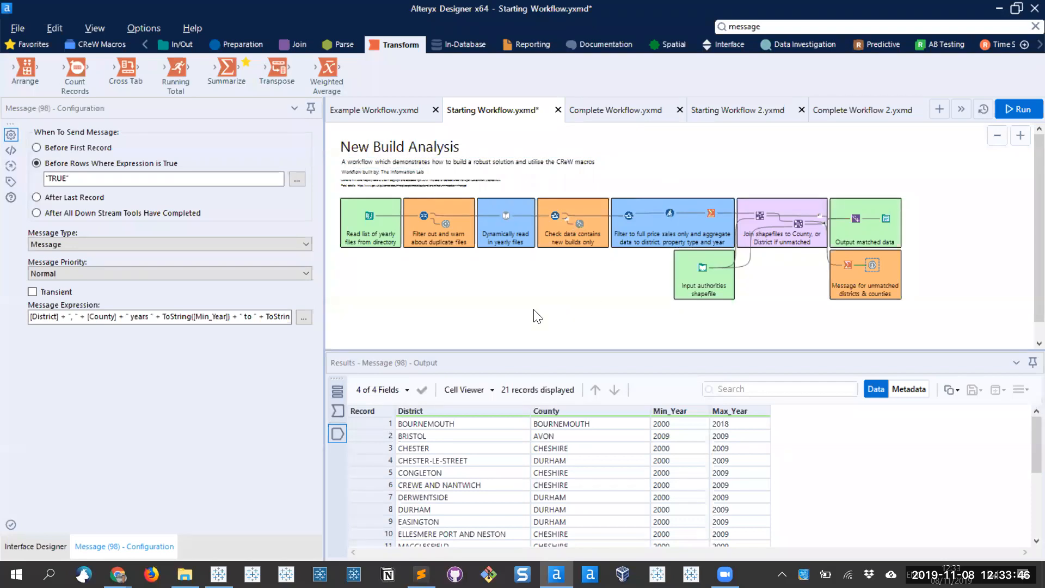
{"action": "key", "text": "alt+Tab"}
{"action": "key", "text": "alt+Tab"}
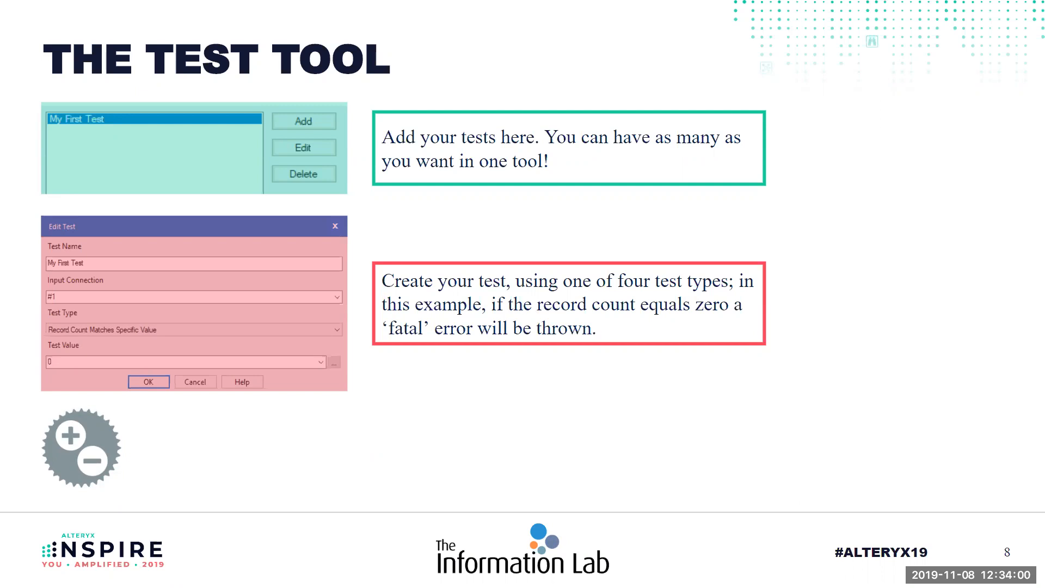
{"action": "key", "text": "alt+Tab"}
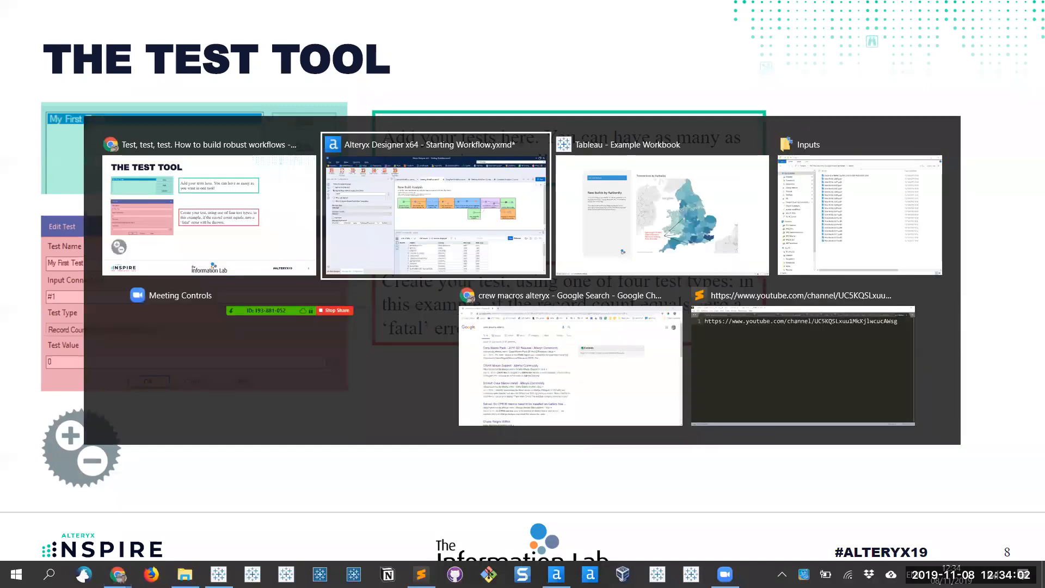
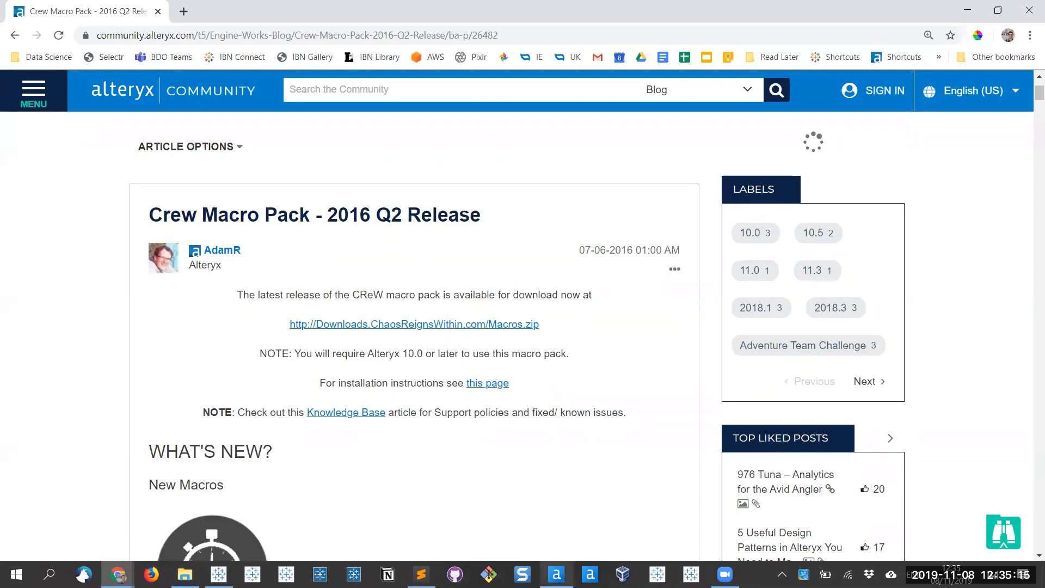
Switch back to Alteryx Designer and look through the tool categories, ending with the CReW Macros tools
{"action": "left_click", "coordinate": [556, 574]}
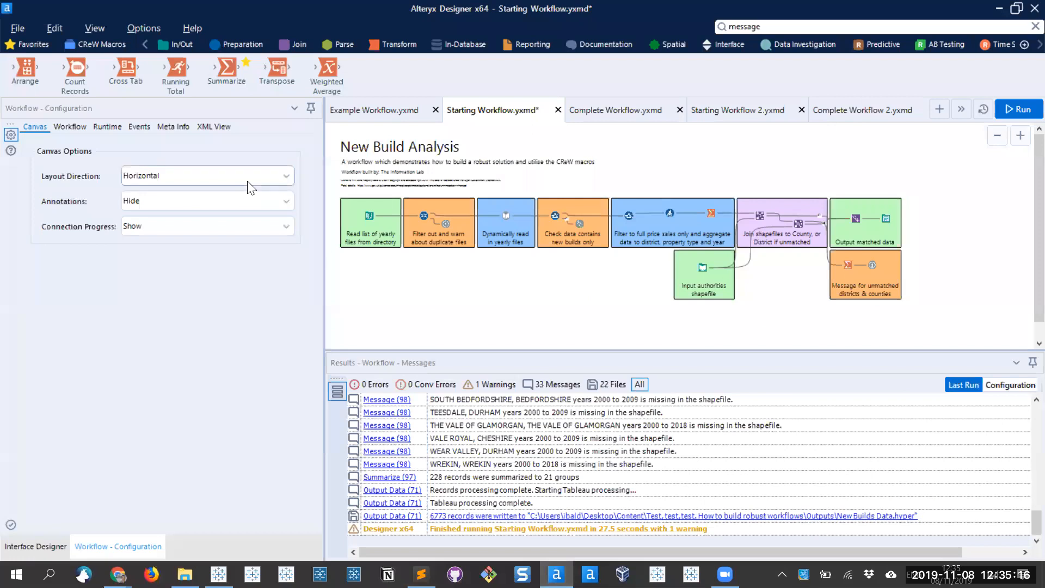
{"action": "left_click", "coordinate": [175, 45]}
{"action": "left_click", "coordinate": [255, 45]}
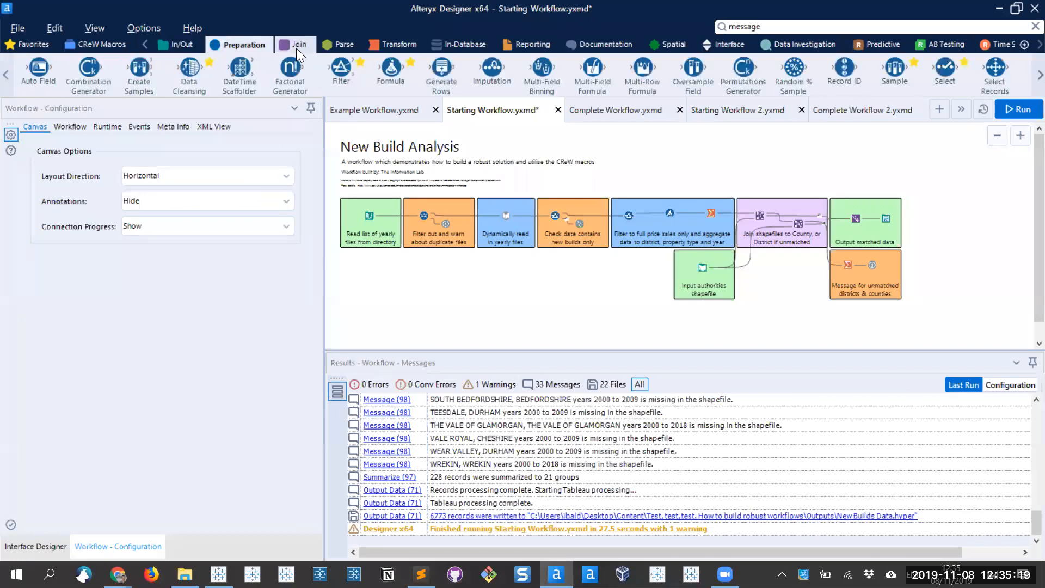
{"action": "left_click", "coordinate": [296, 47]}
{"action": "left_click", "coordinate": [346, 45]}
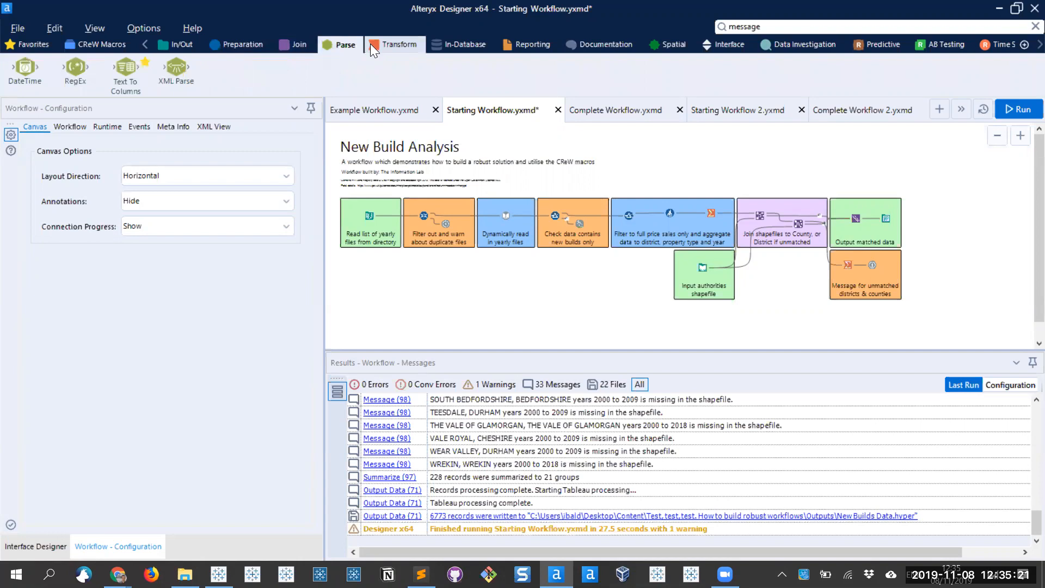
{"action": "left_click", "coordinate": [399, 45]}
{"action": "left_click", "coordinate": [465, 45]}
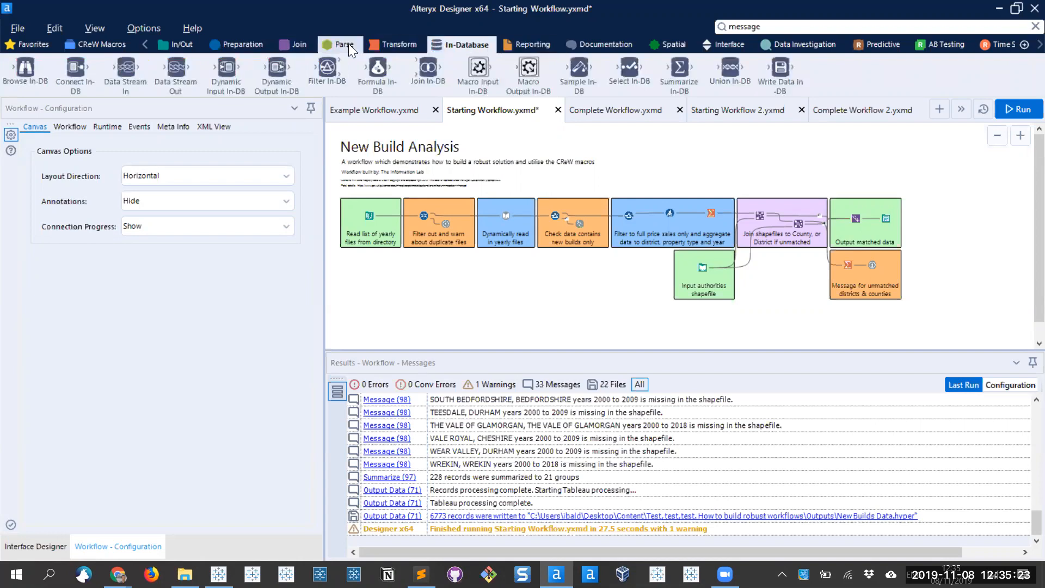
{"action": "left_click", "coordinate": [293, 45]}
{"action": "left_click", "coordinate": [256, 44]}
{"action": "left_click", "coordinate": [185, 44]}
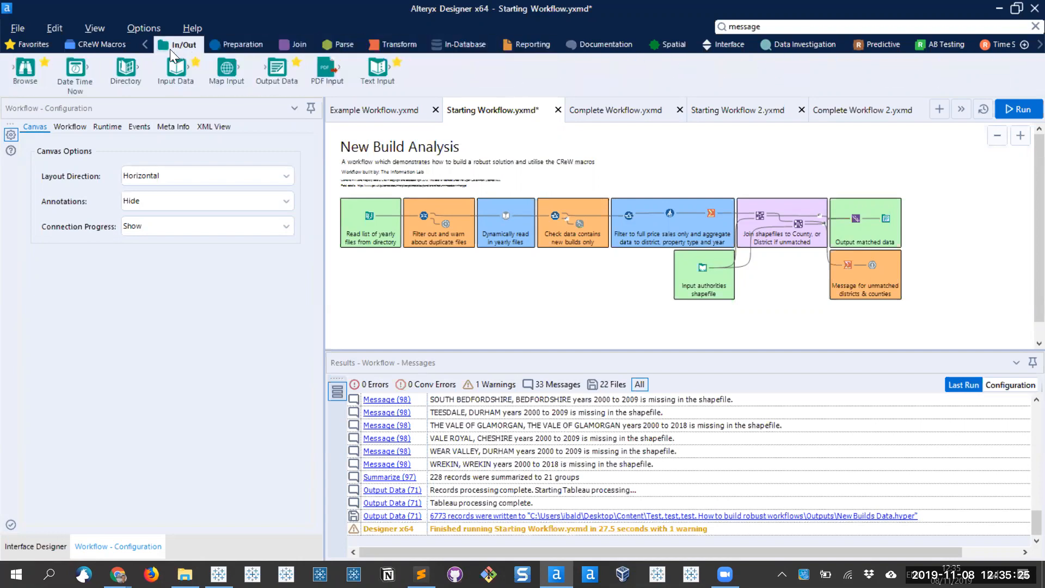
{"action": "left_click", "coordinate": [124, 49]}
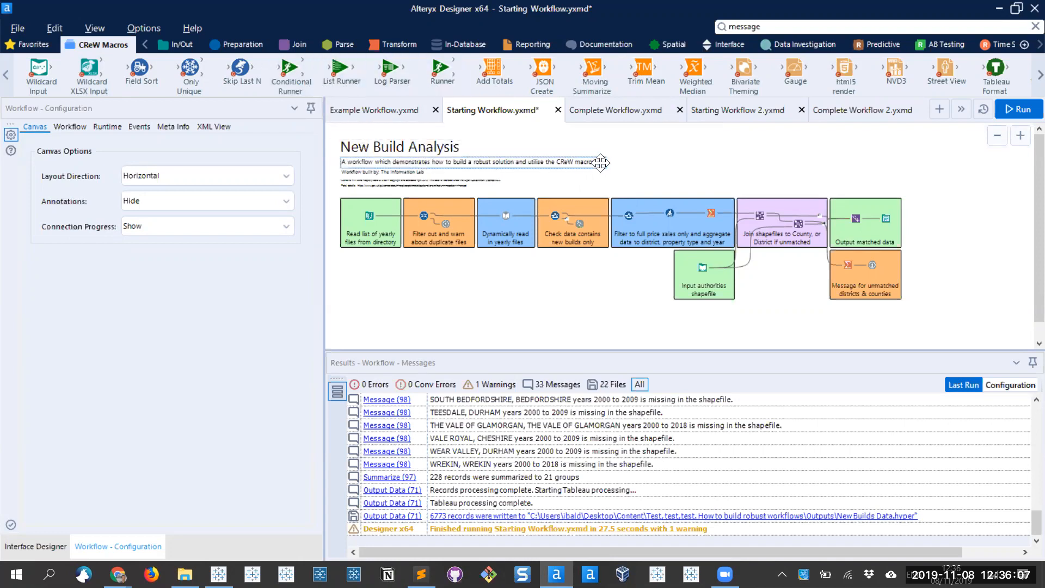
In Starting Workflow 2, enlarge the canvas area and place a Runner tool in the Run New Build Workflow container
{"action": "left_click", "coordinate": [708, 115]}
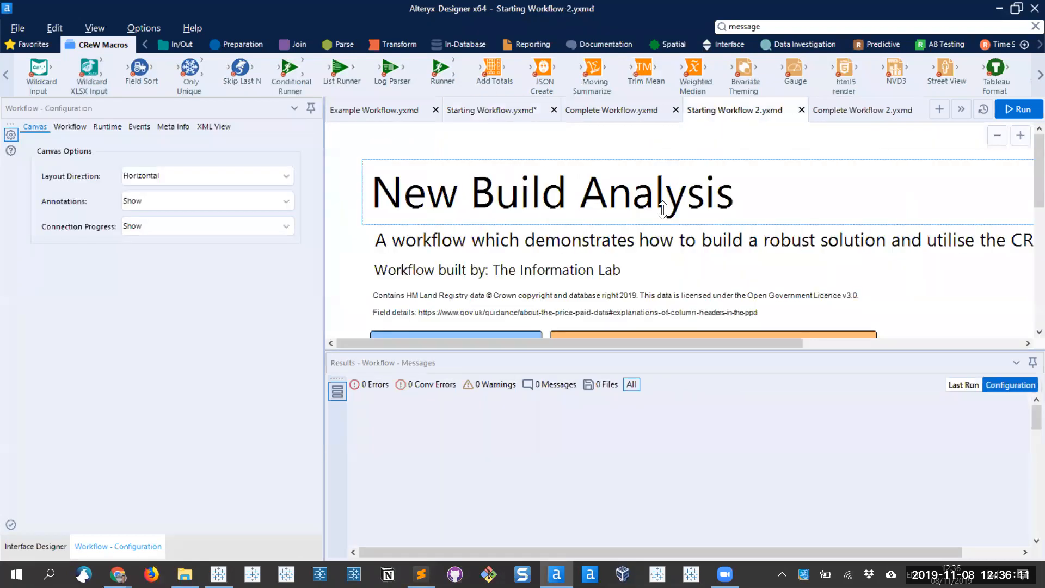
{"action": "scroll", "coordinate": [662, 210], "scroll_direction": "down", "scroll_amount": 1}
{"action": "scroll", "coordinate": [558, 230], "scroll_direction": "down", "scroll_amount": 1}
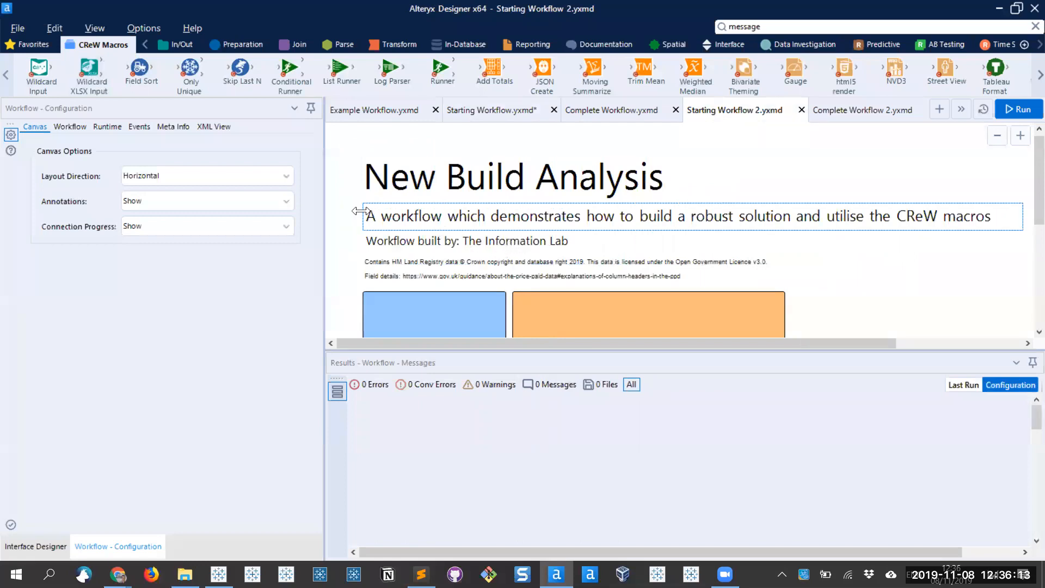
{"action": "scroll", "coordinate": [355, 221], "scroll_direction": "down", "scroll_amount": 2}
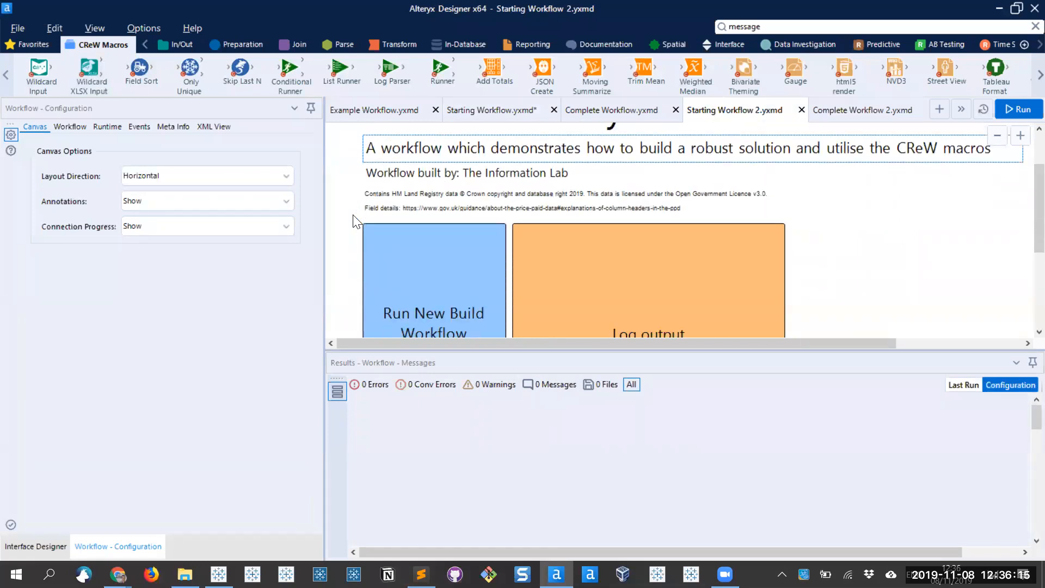
{"action": "scroll", "coordinate": [355, 221], "scroll_direction": "down", "scroll_amount": 1}
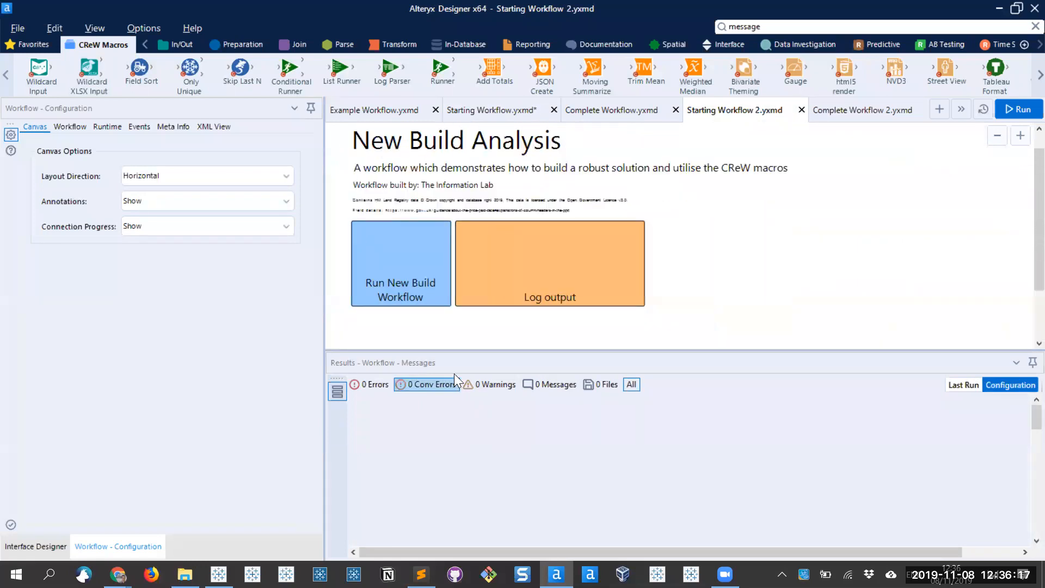
{"action": "left_click_drag", "start_coordinate": [449, 351], "coordinate": [450, 425]}
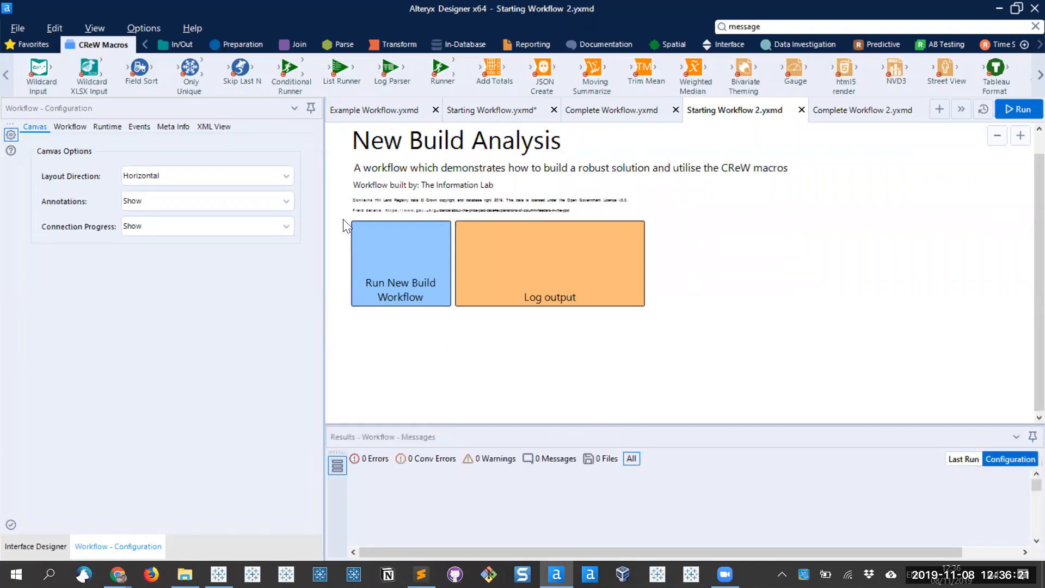
{"action": "scroll", "coordinate": [344, 224], "scroll_direction": "up", "scroll_amount": 2}
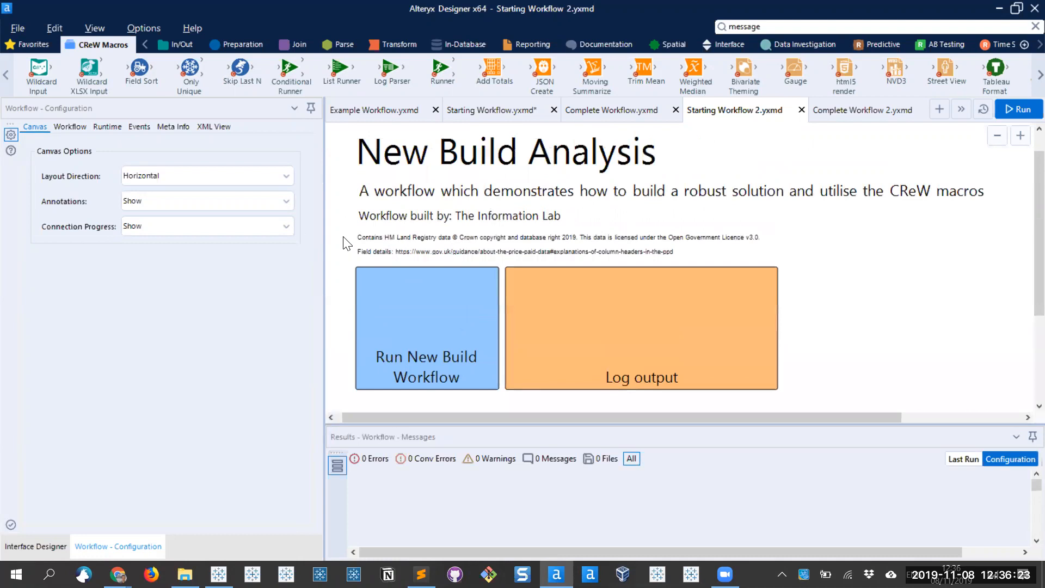
{"action": "left_click_drag", "start_coordinate": [441, 68], "coordinate": [426, 313]}
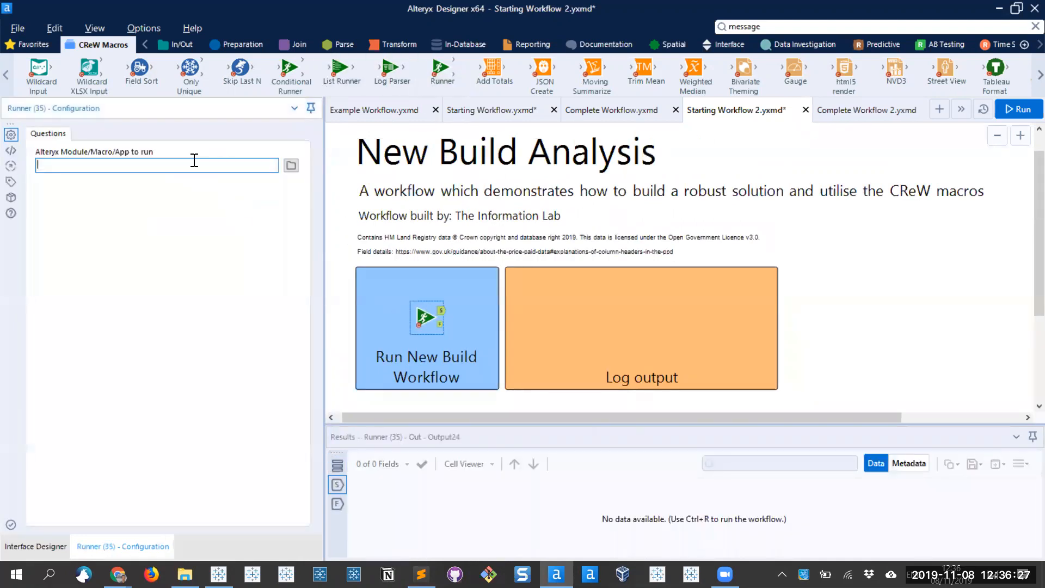
Set the Runner to run Complete Workflow.yxmd from the "Test, test, test. How to build robust workflows" folder in Desktop\Content
{"action": "left_click", "coordinate": [290, 165]}
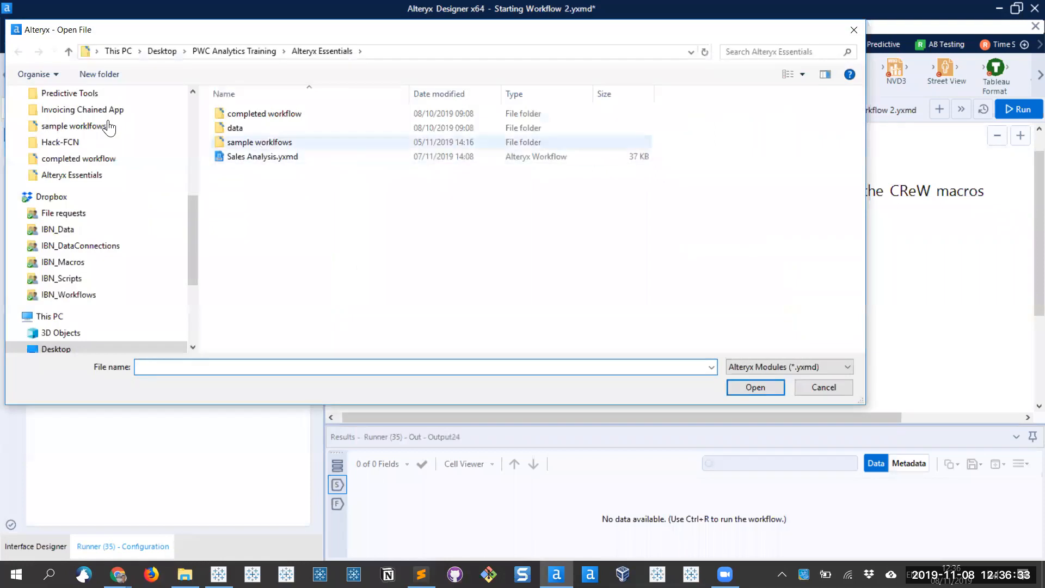
{"action": "scroll", "coordinate": [109, 122], "scroll_direction": "up", "scroll_amount": 8}
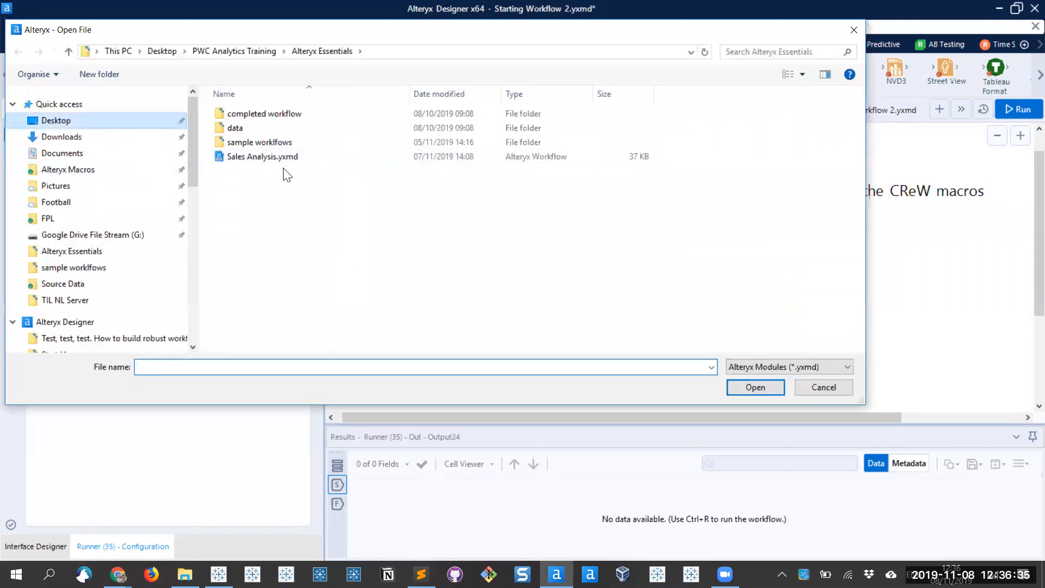
{"action": "double_click", "coordinate": [595, 146]}
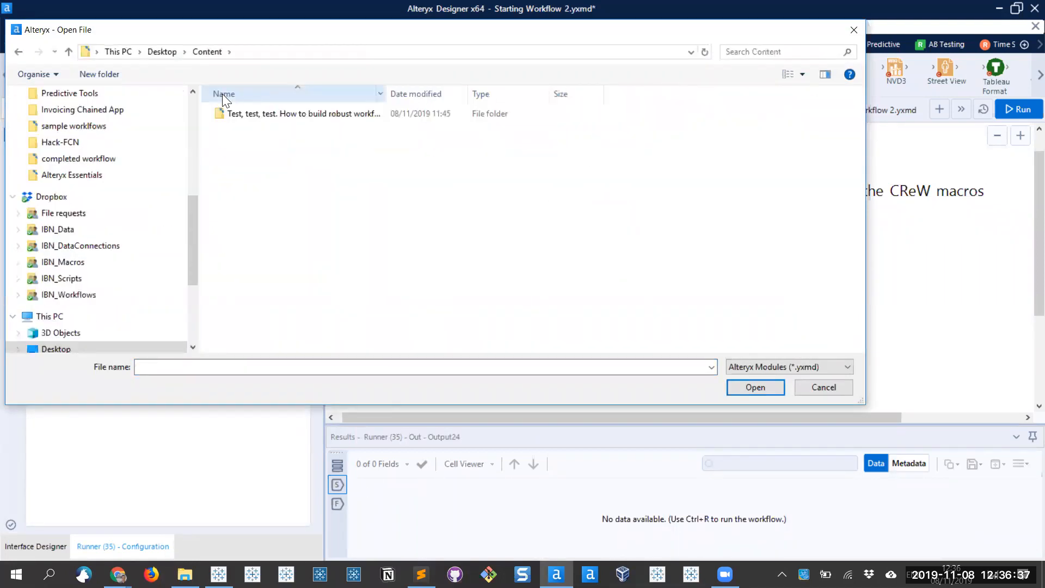
{"action": "double_click", "coordinate": [243, 110]}
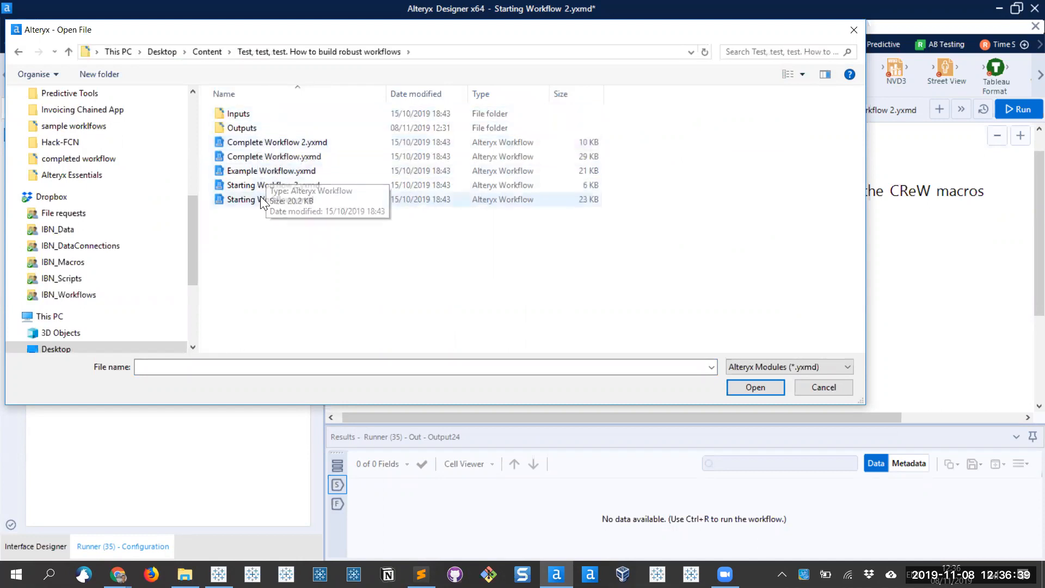
{"action": "left_click", "coordinate": [275, 158]}
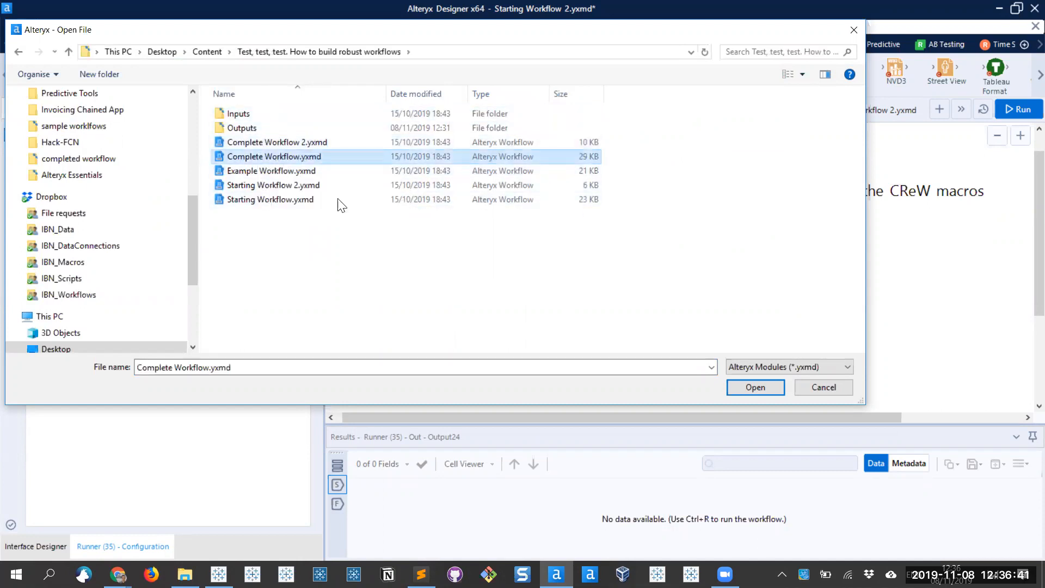
{"action": "left_click", "coordinate": [754, 387]}
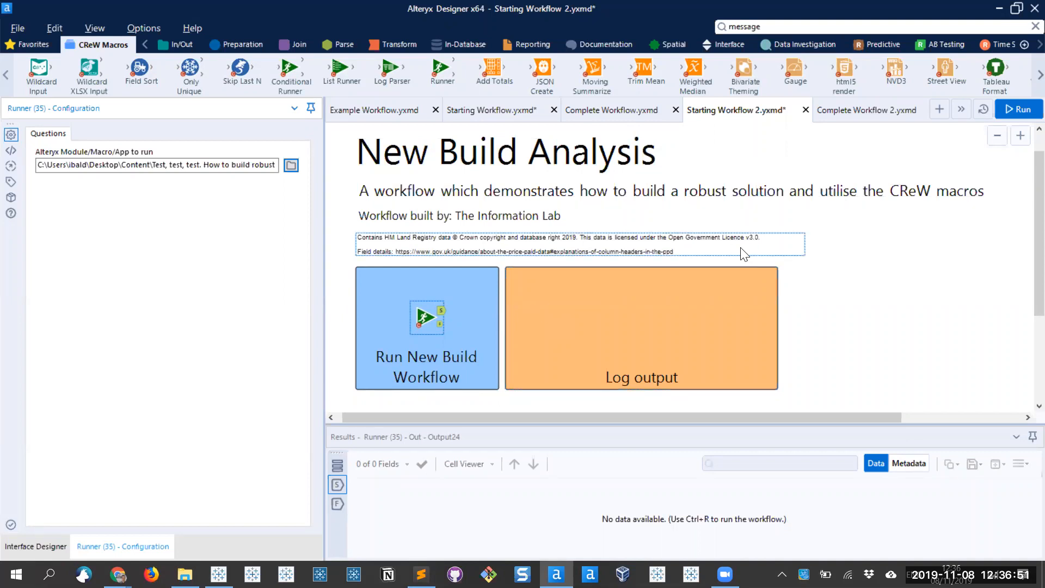
Try chaining two Conditional Runner tools from the Runner's success output, and delete both of them
{"action": "scroll", "coordinate": [434, 331], "scroll_direction": "up", "scroll_amount": 2}
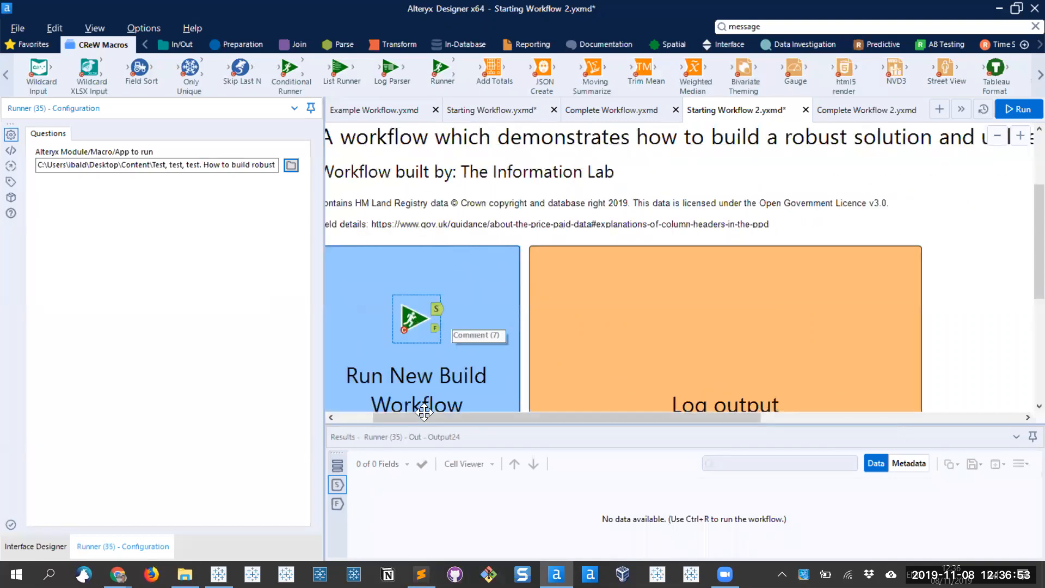
{"action": "left_click_drag", "start_coordinate": [409, 411], "coordinate": [392, 380]}
{"action": "scroll", "coordinate": [401, 285], "scroll_direction": "down", "scroll_amount": 1}
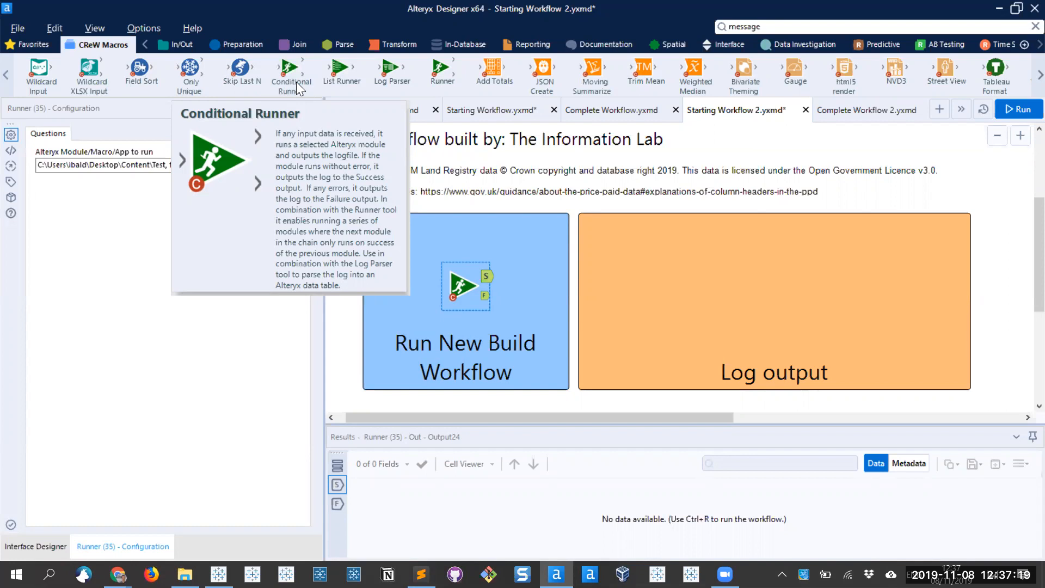
{"action": "left_click_drag", "start_coordinate": [296, 82], "coordinate": [564, 276]}
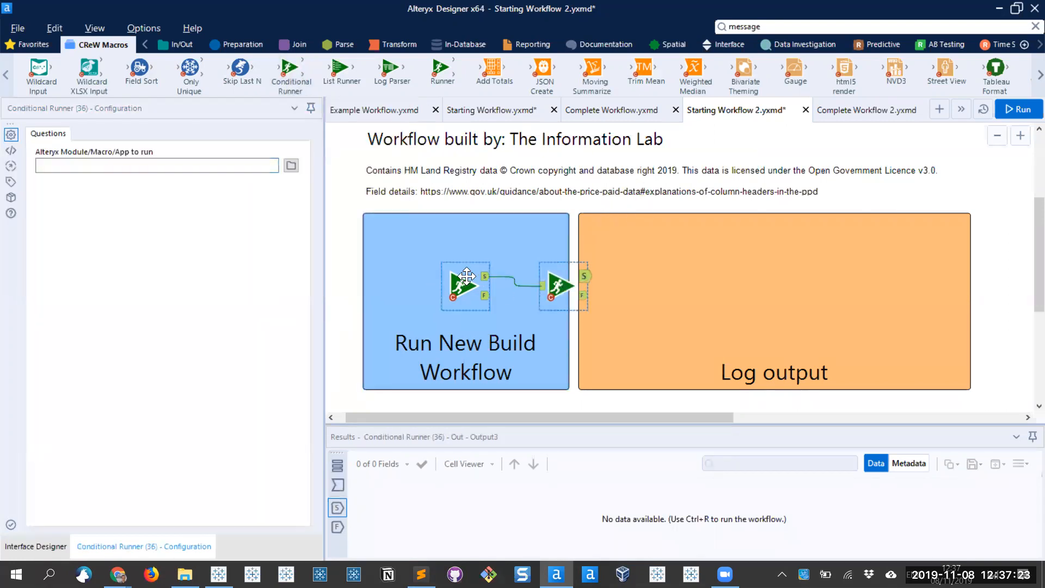
{"action": "left_click_drag", "start_coordinate": [555, 280], "coordinate": [615, 280]}
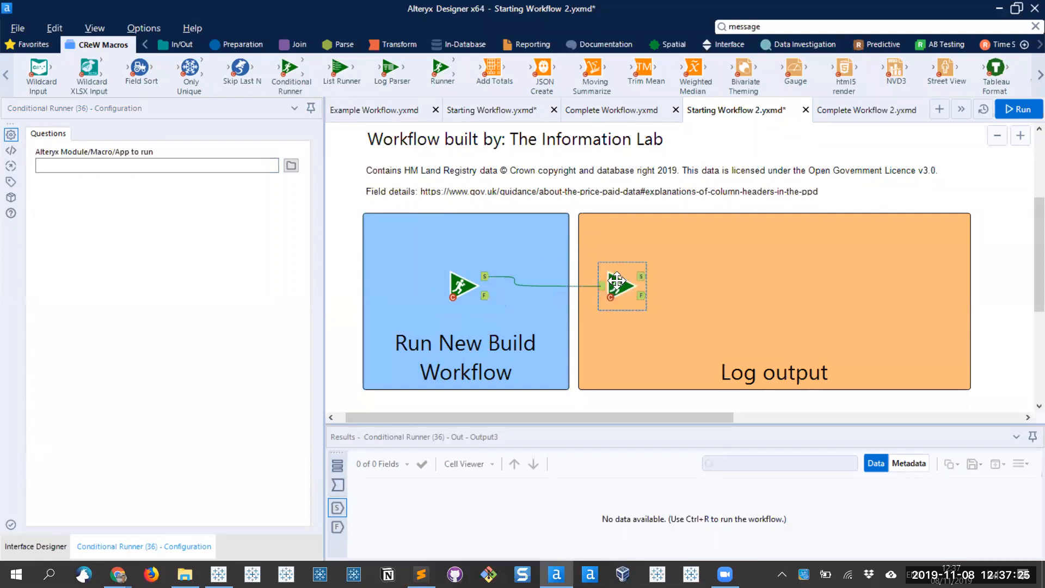
{"action": "left_click_drag", "start_coordinate": [264, 86], "coordinate": [729, 282]}
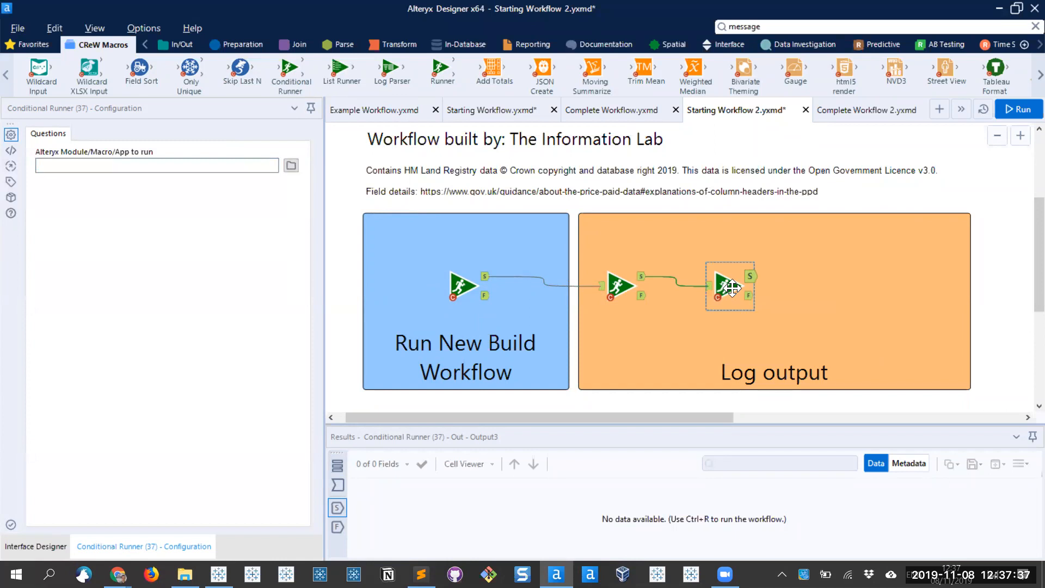
{"action": "key", "text": "Delete"}
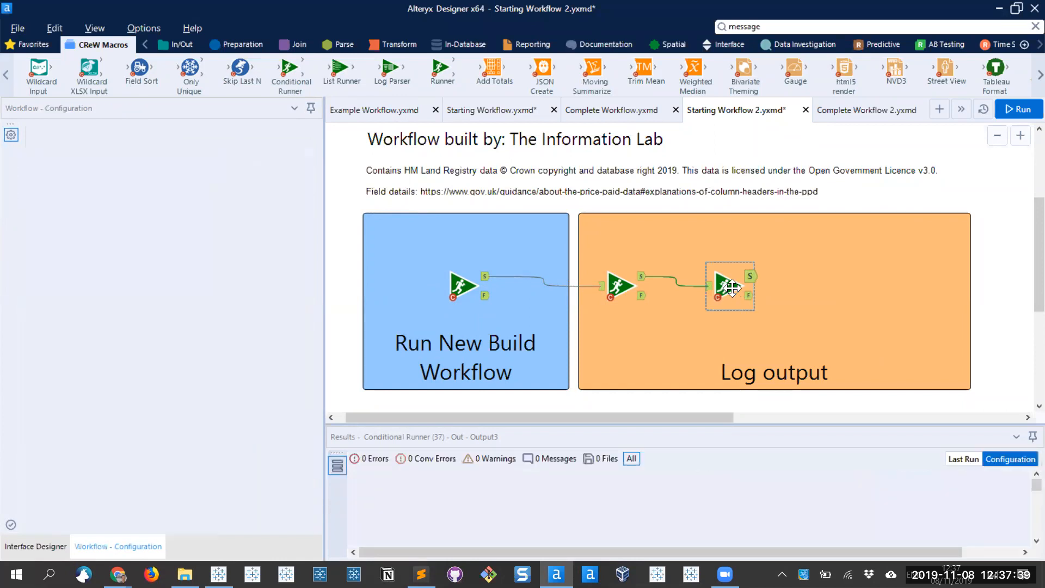
{"action": "left_click", "coordinate": [613, 284]}
{"action": "key", "text": "Delete"}
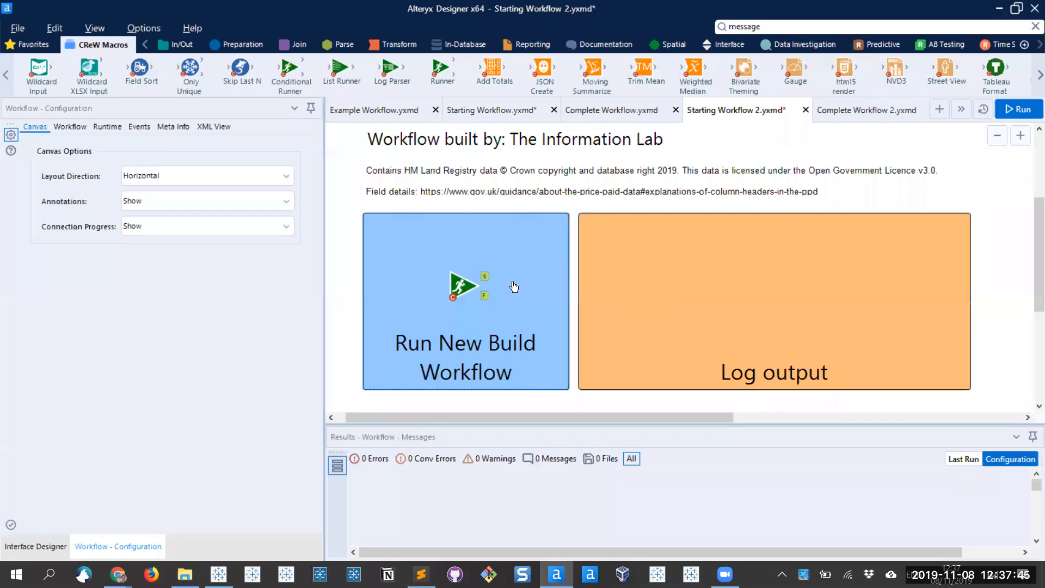
Review the Runner's output, the Starting Workflow's result messages and the Complete Workflow, and return to Starting Workflow 2
{"action": "left_click", "coordinate": [486, 279]}
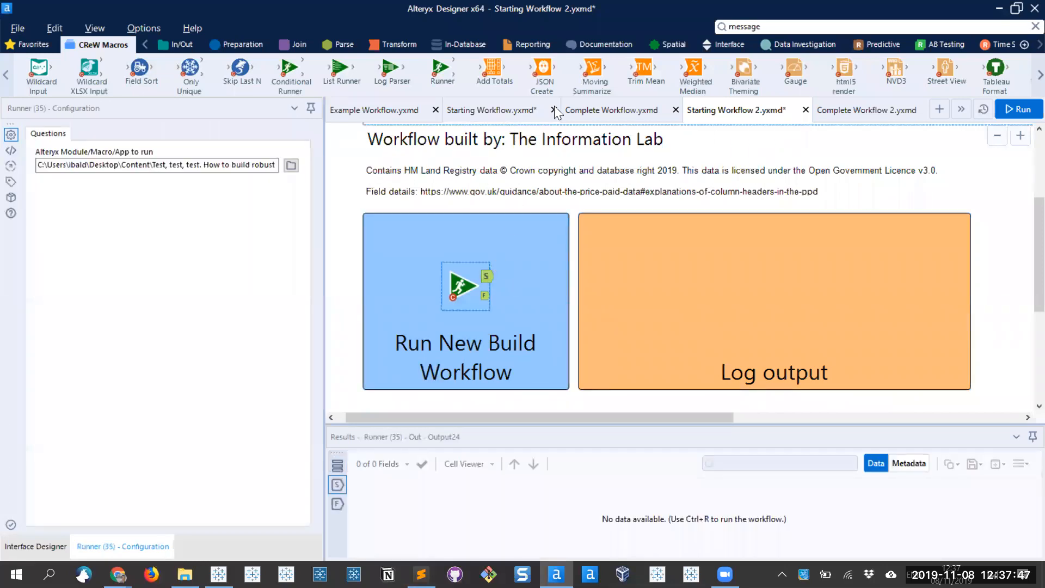
{"action": "left_click", "coordinate": [452, 114]}
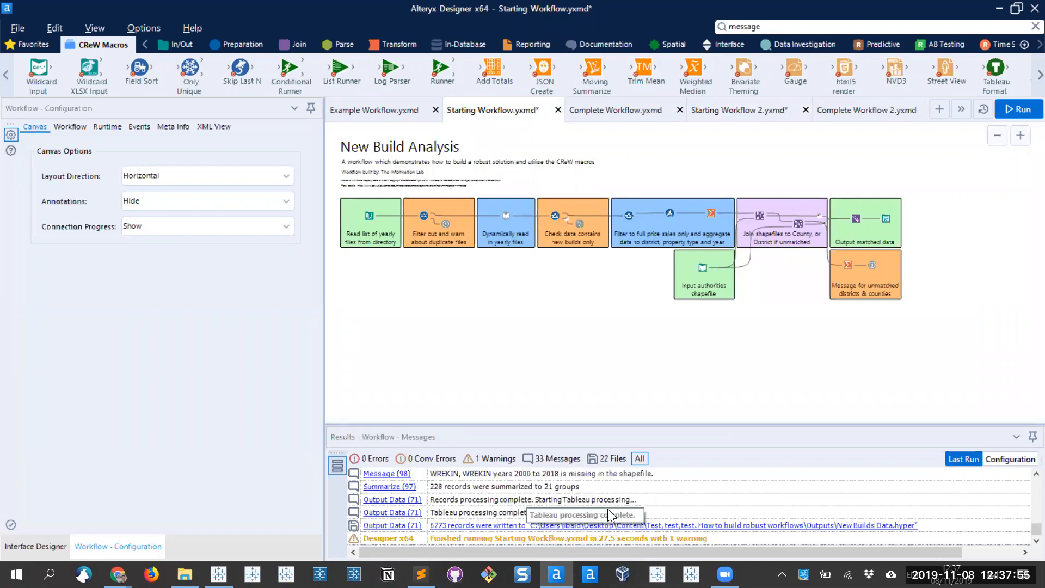
{"action": "left_click", "coordinate": [650, 114]}
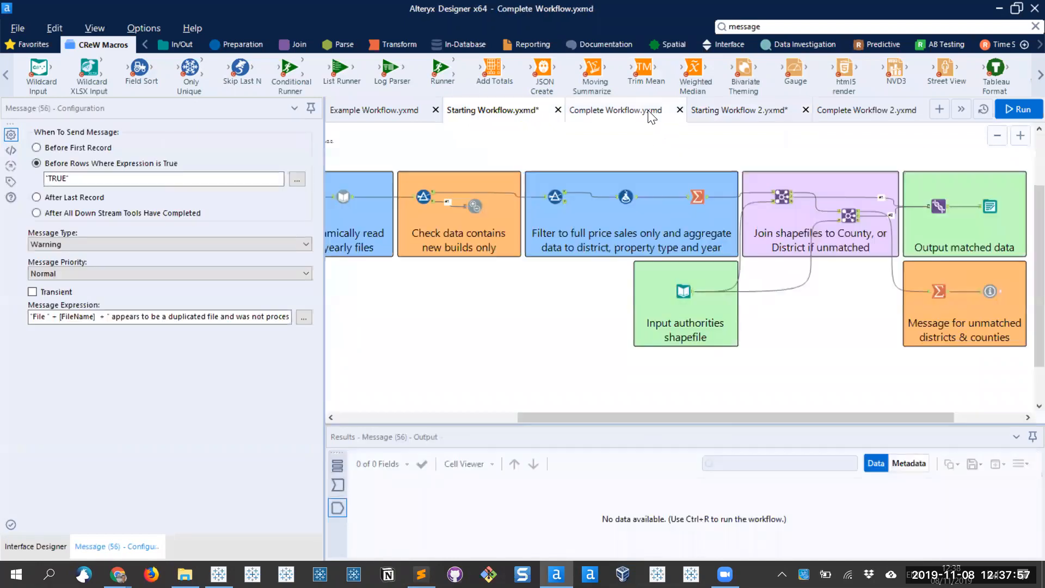
{"action": "left_click", "coordinate": [774, 111]}
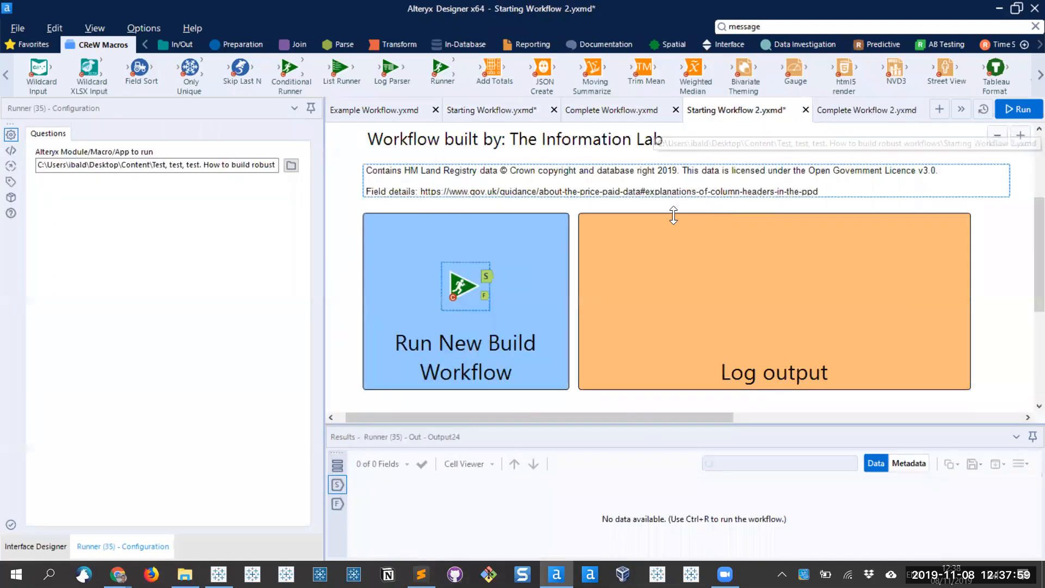
{"action": "left_click", "coordinate": [460, 159]}
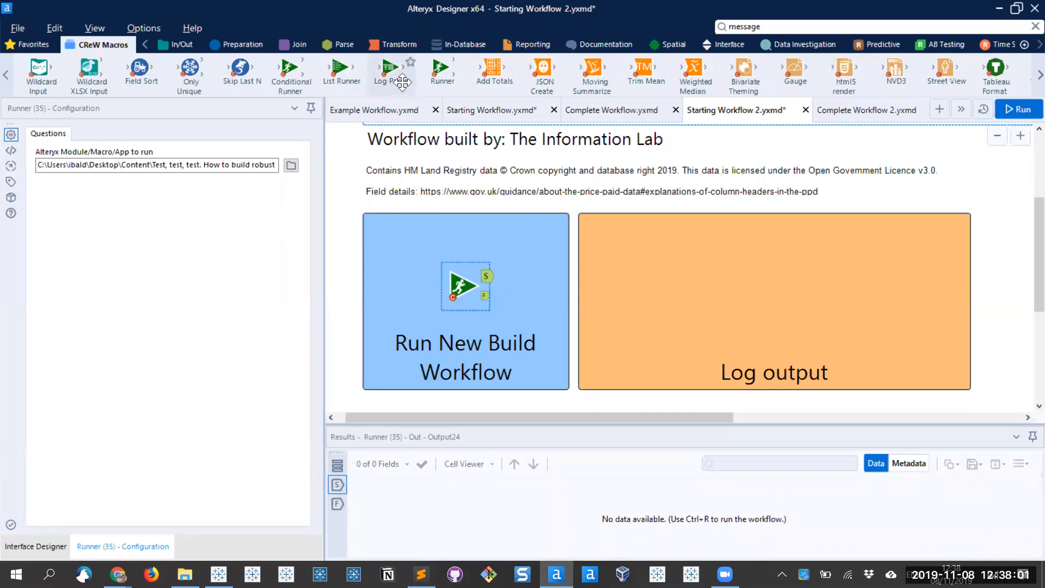
Connect a Log Parser to each of the Runner's success and failure outputs, and combine both with a Union tool
{"action": "left_click_drag", "start_coordinate": [390, 78], "coordinate": [636, 267]}
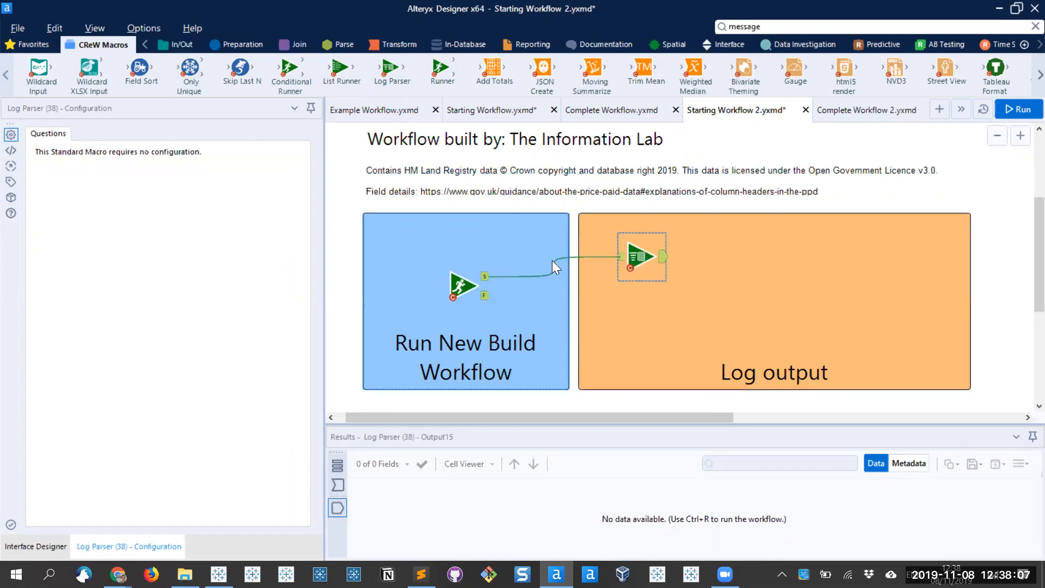
{"action": "left_click_drag", "start_coordinate": [389, 70], "coordinate": [636, 315]}
{"action": "left_click", "coordinate": [649, 264], "text": "ctrl"}
{"action": "left_click", "coordinate": [647, 263], "text": "ctrl"}
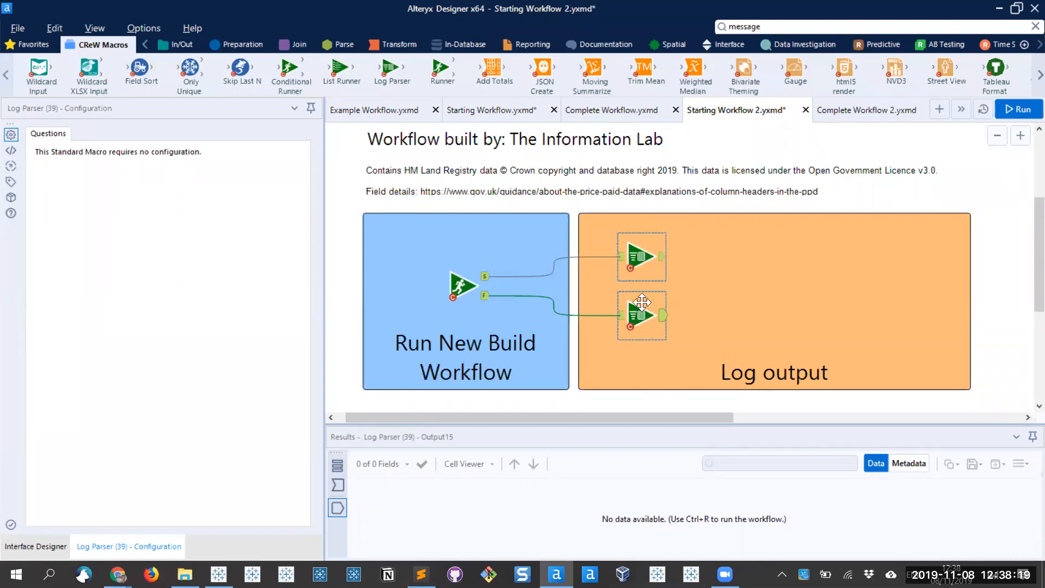
{"action": "left_click_drag", "start_coordinate": [320, 71], "coordinate": [734, 260]}
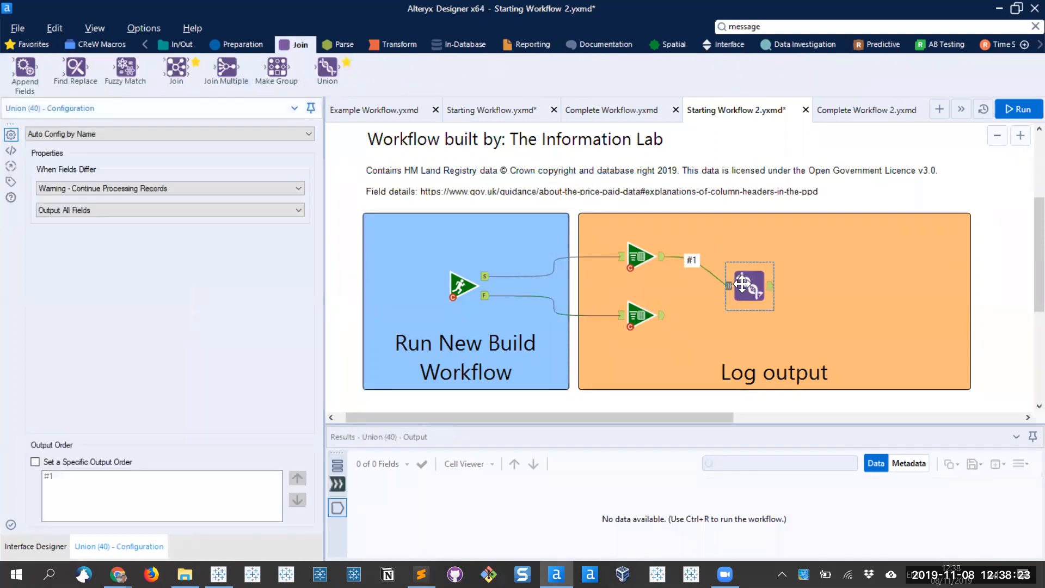
{"action": "left_click_drag", "start_coordinate": [662, 316], "coordinate": [742, 291]}
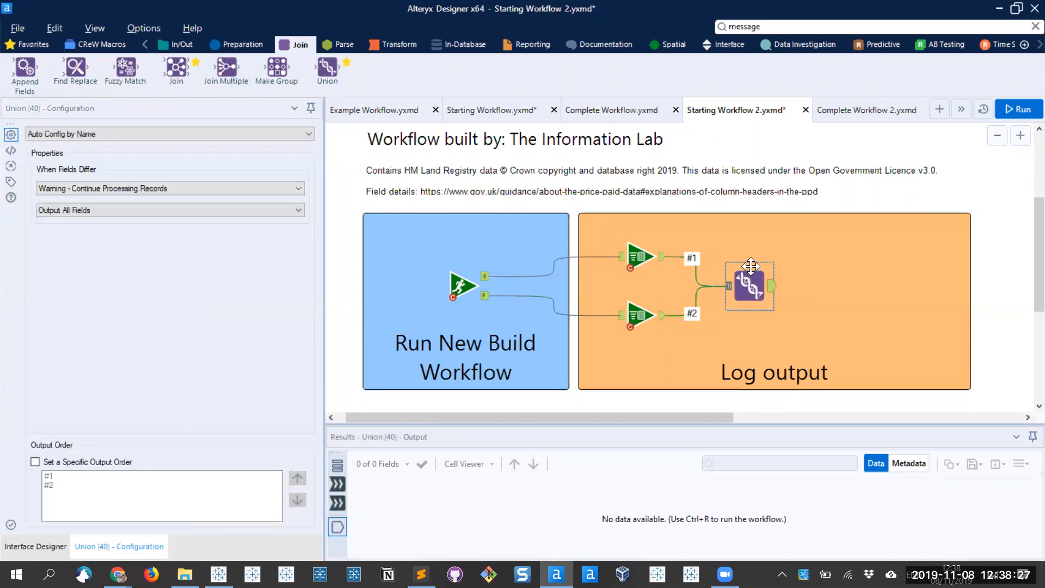
Connect an Output Data tool after the Union in the Log output container
{"action": "left_click", "coordinate": [176, 44]}
{"action": "left_click_drag", "start_coordinate": [31, 80], "coordinate": [874, 288]}
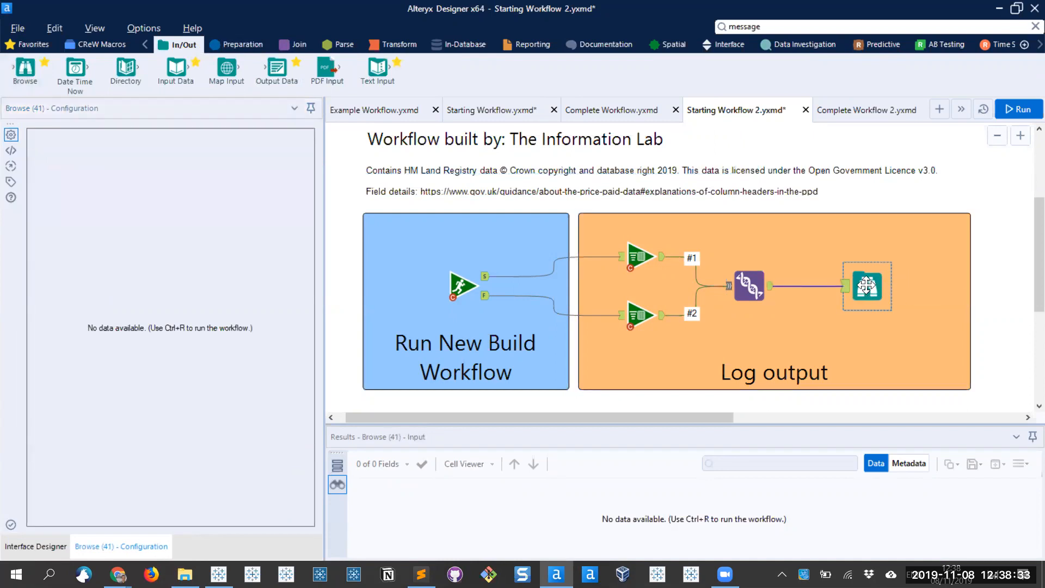
{"action": "key", "text": "Delete"}
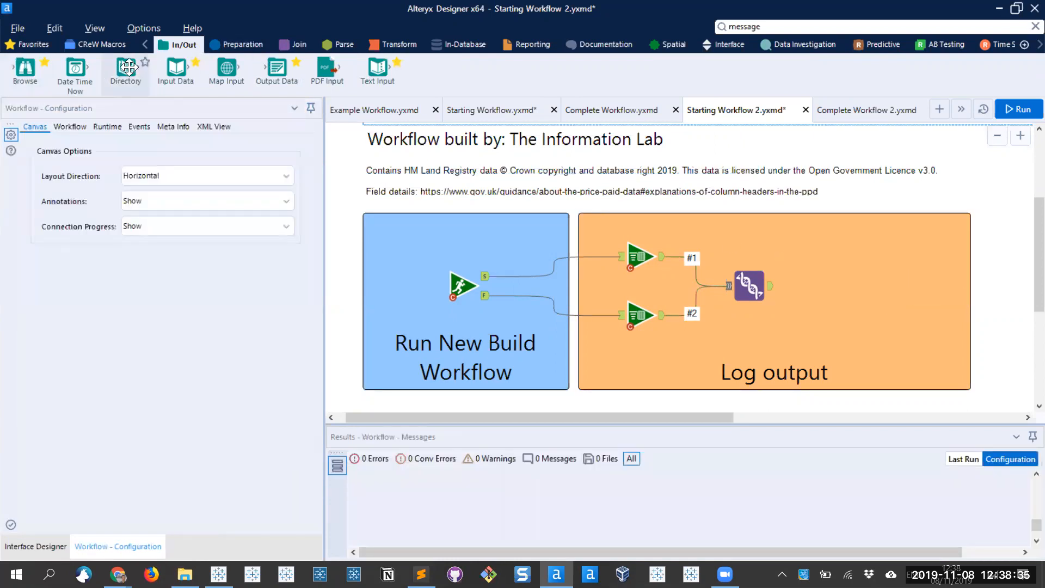
{"action": "left_click_drag", "start_coordinate": [257, 66], "coordinate": [857, 286]}
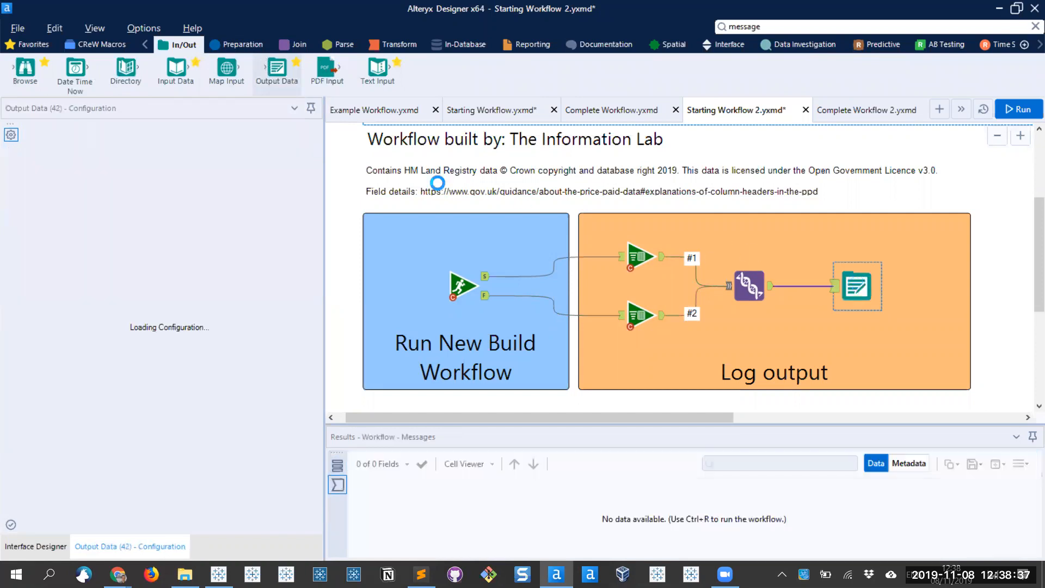
Set the Output Data tool to write a comma-separated file, Crew Logs.csv, in the Outputs folder, replacing the existing file
{"action": "left_click", "coordinate": [302, 143]}
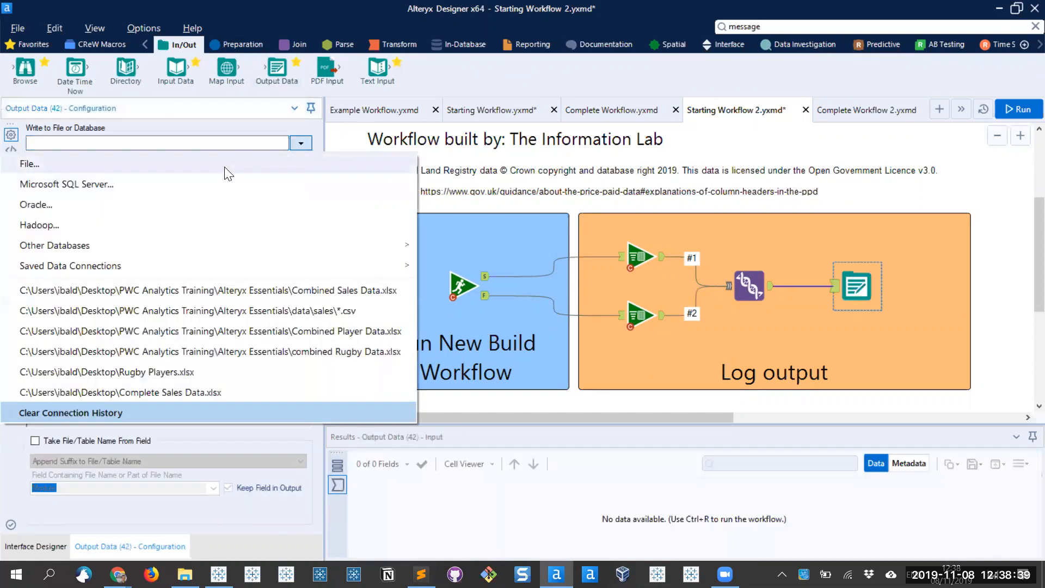
{"action": "left_click", "coordinate": [224, 165]}
{"action": "left_click", "coordinate": [407, 289]}
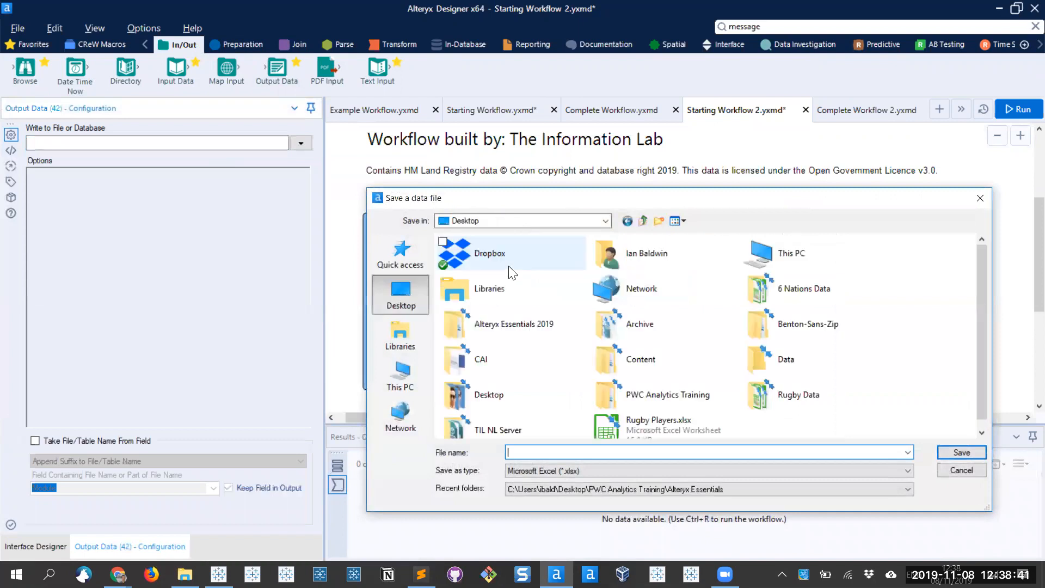
{"action": "double_click", "coordinate": [622, 361]}
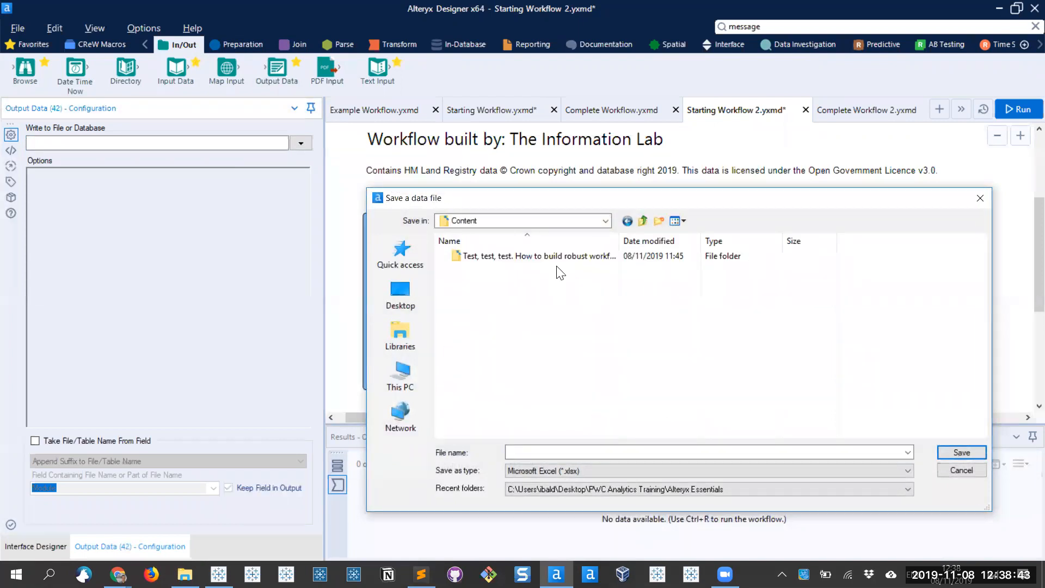
{"action": "double_click", "coordinate": [556, 259]}
{"action": "double_click", "coordinate": [528, 271]}
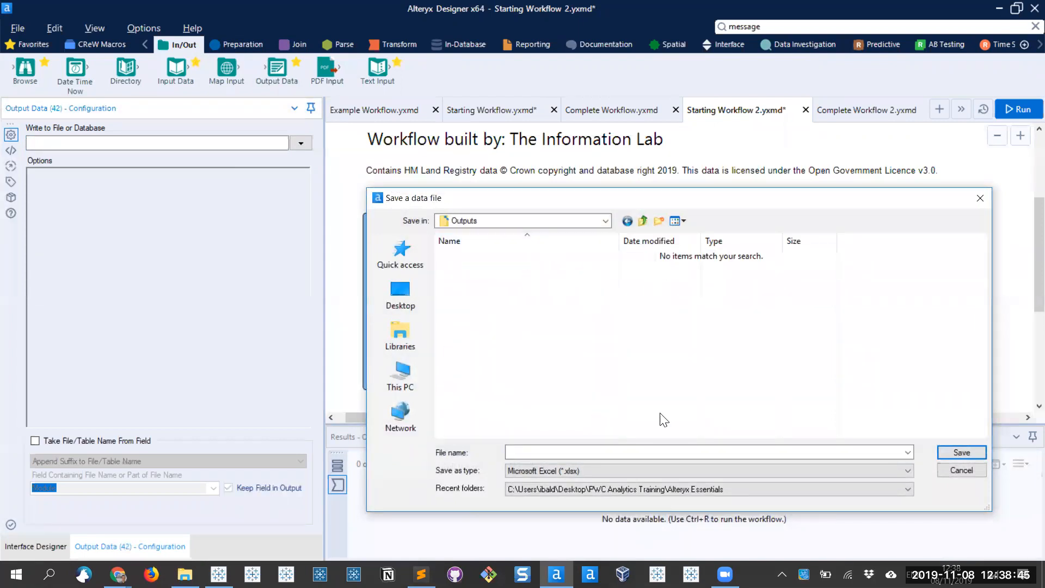
{"action": "left_click", "coordinate": [594, 471]}
{"action": "left_click", "coordinate": [599, 176]}
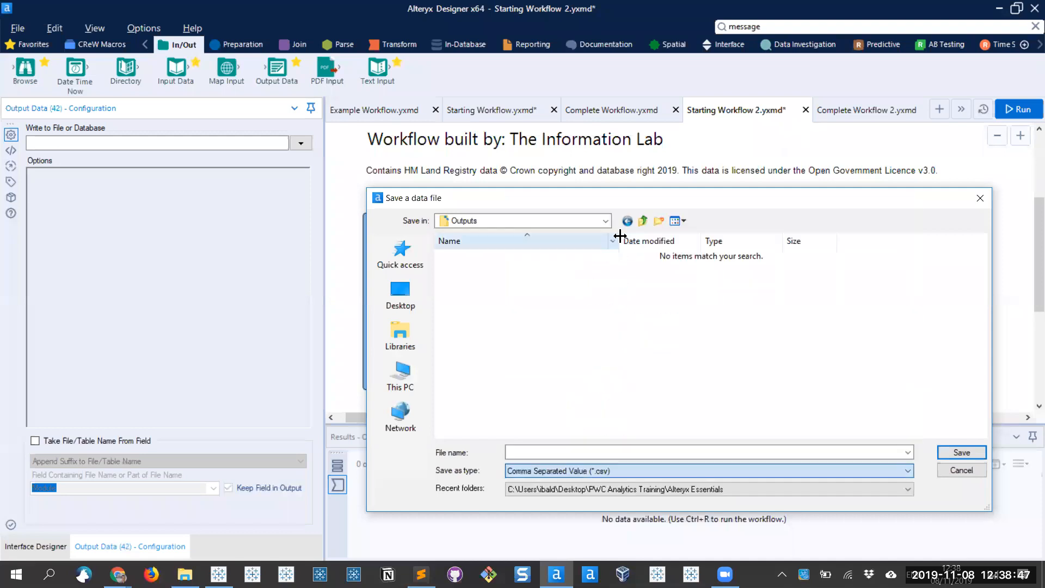
{"action": "left_click", "coordinate": [514, 259]}
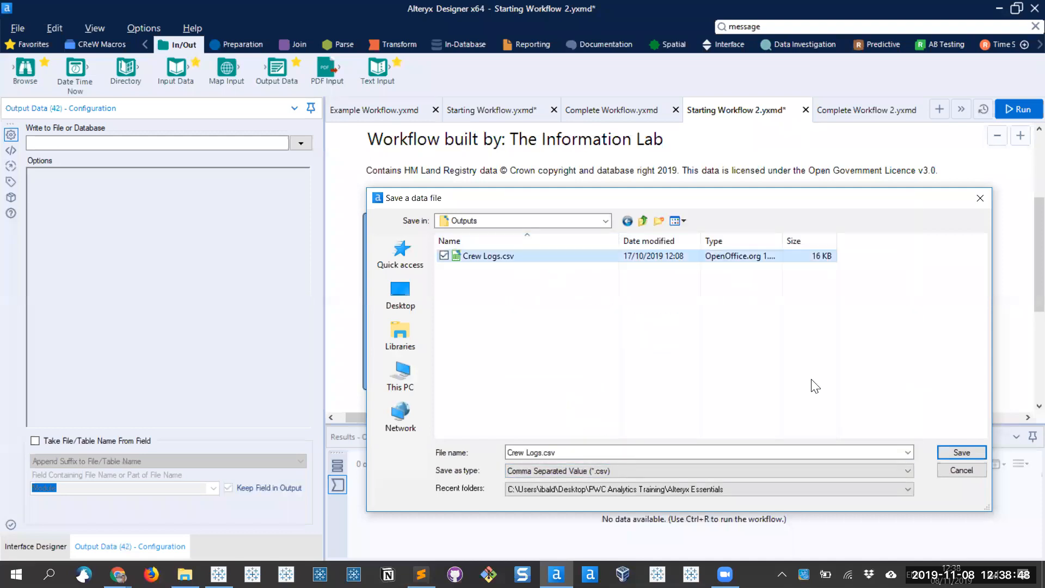
{"action": "left_click", "coordinate": [949, 449]}
{"action": "left_click", "coordinate": [542, 286]}
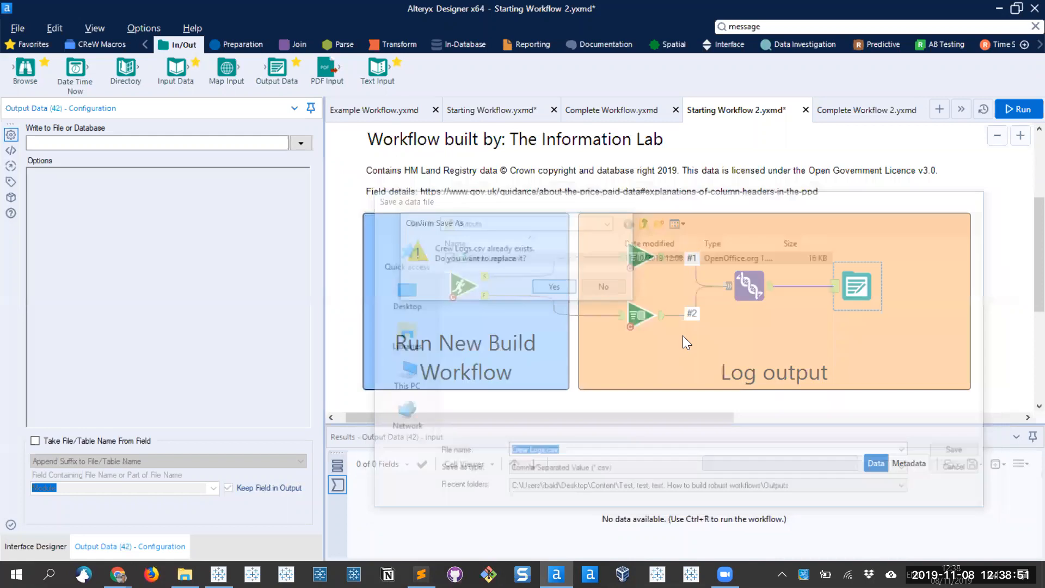
Run Starting Workflow 2 and bring up the CReW macro tools
{"action": "left_click", "coordinate": [892, 344]}
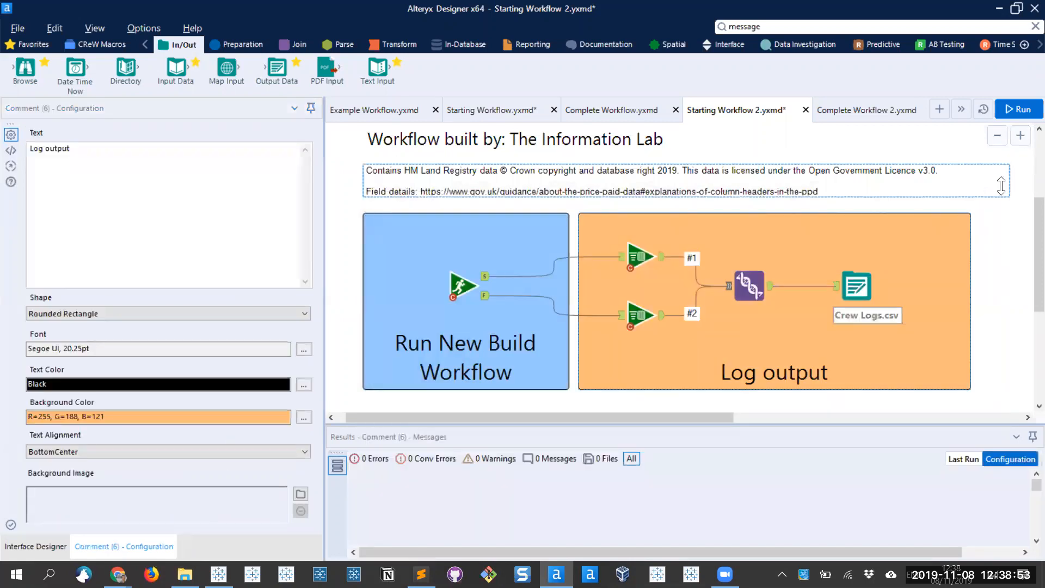
{"action": "left_click", "coordinate": [1018, 109]}
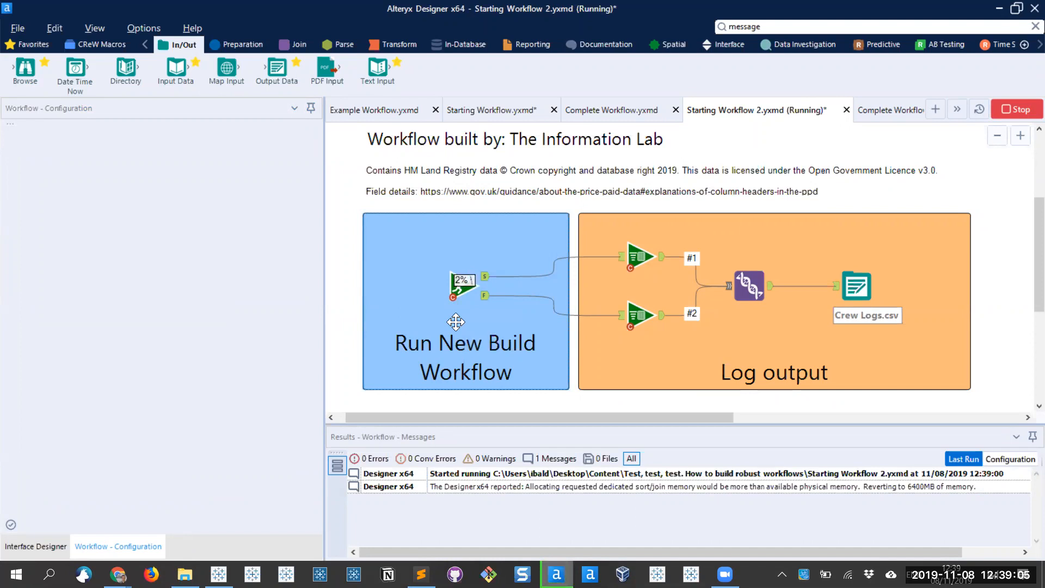
{"action": "left_click", "coordinate": [650, 259]}
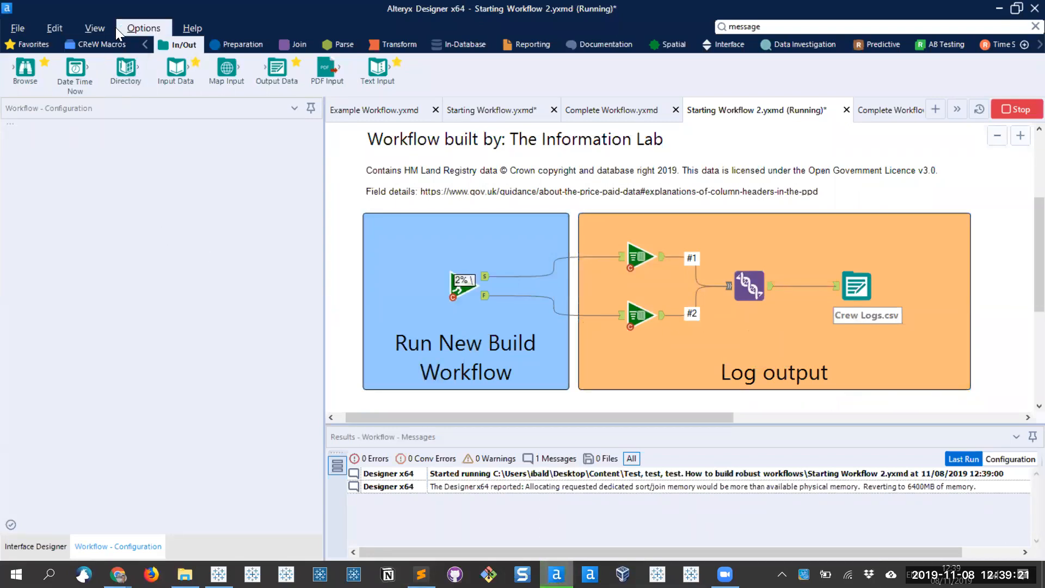
{"action": "left_click", "coordinate": [100, 45]}
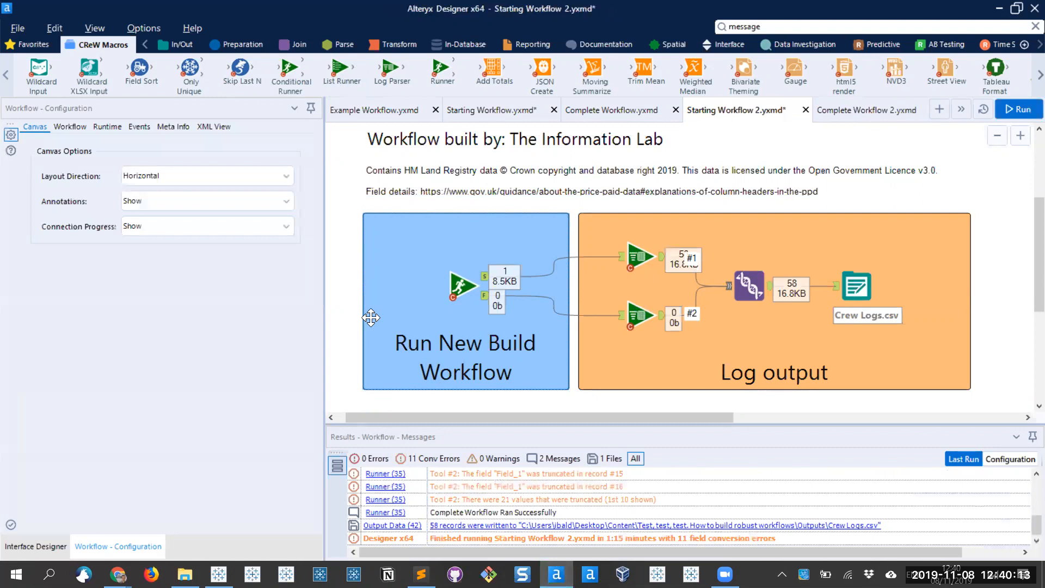
Examine the Runner's success output: module, result, errors, field conversion errors, warnings, run time and log
{"action": "left_click", "coordinate": [461, 284]}
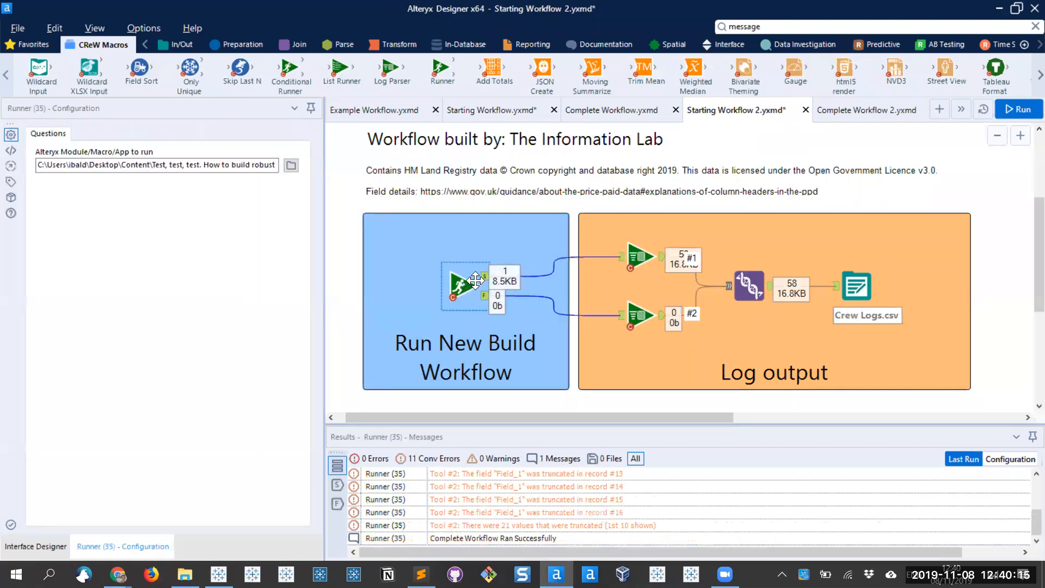
{"action": "left_click", "coordinate": [486, 278]}
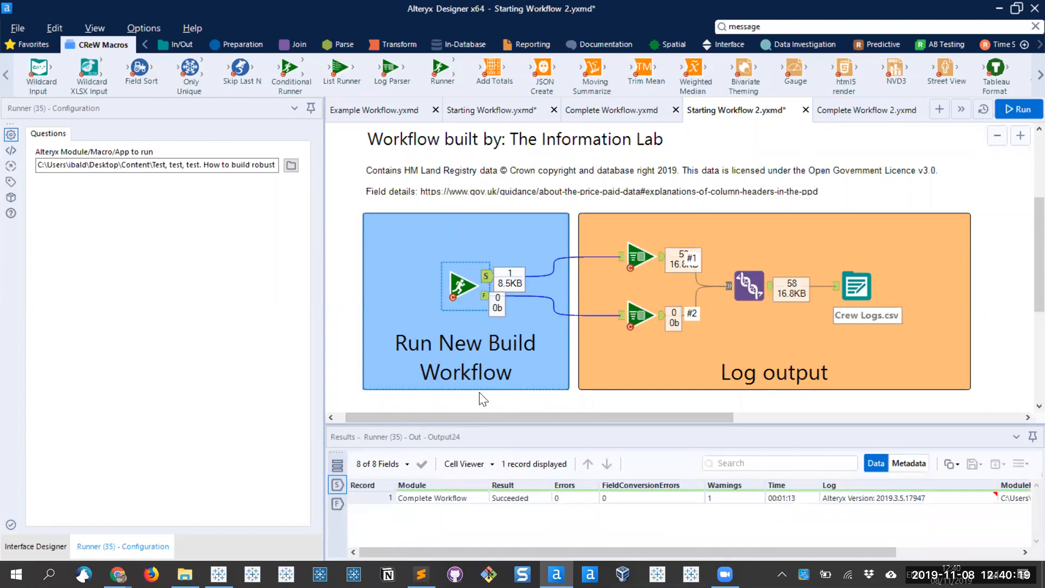
{"action": "left_click", "coordinate": [434, 499]}
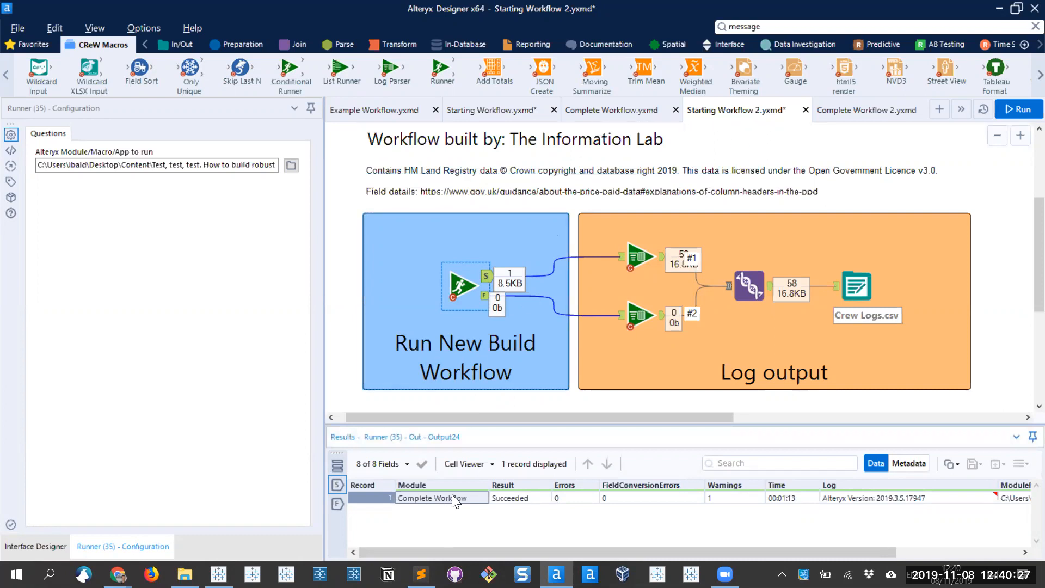
{"action": "left_click", "coordinate": [508, 499]}
{"action": "left_click", "coordinate": [562, 499]}
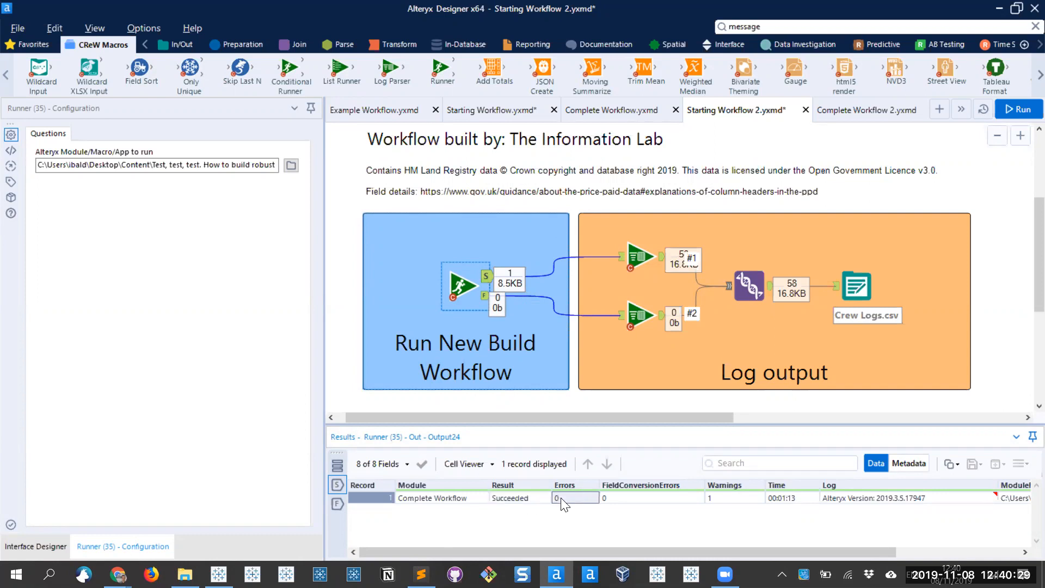
{"action": "left_click", "coordinate": [630, 498]}
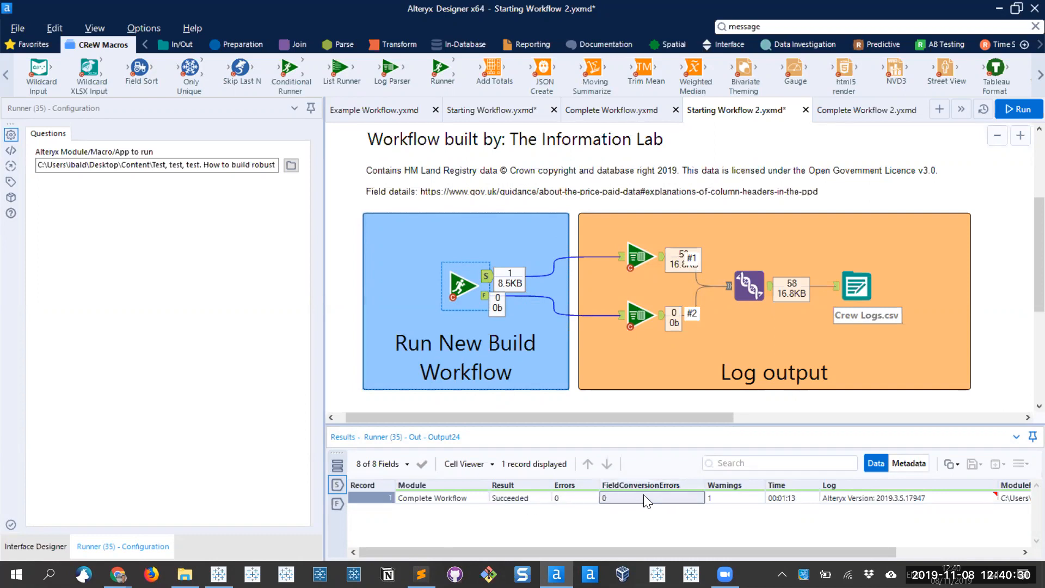
{"action": "left_click", "coordinate": [735, 500]}
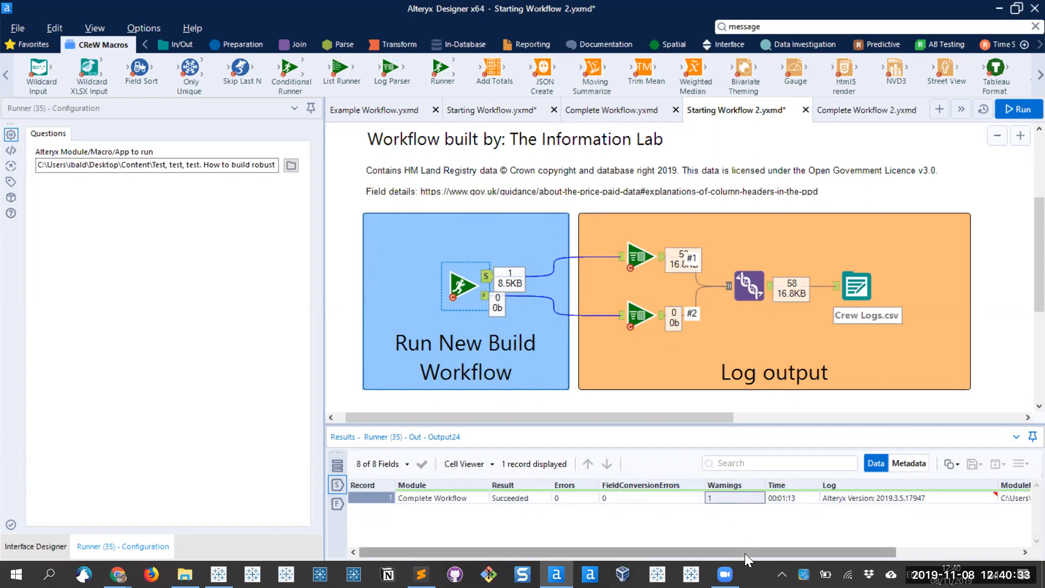
{"action": "left_click_drag", "start_coordinate": [744, 553], "coordinate": [844, 544]}
{"action": "left_click", "coordinate": [661, 498]}
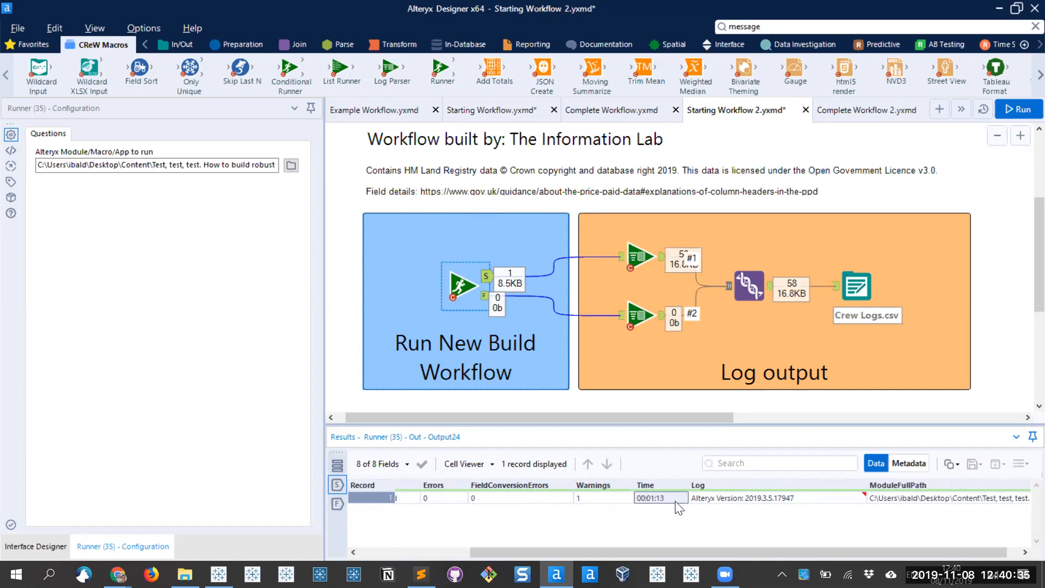
{"action": "left_click", "coordinate": [718, 499]}
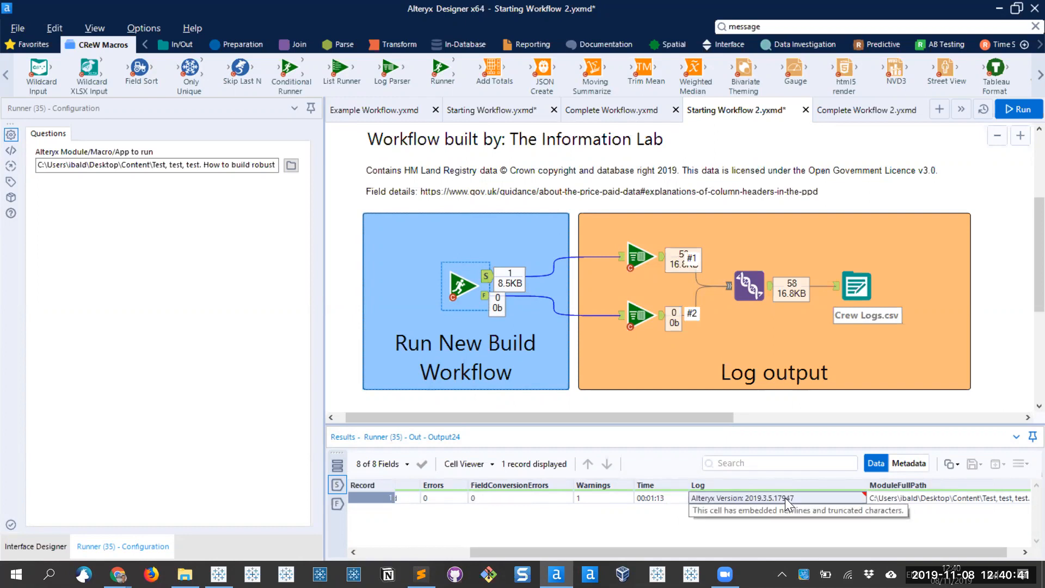
View the output of the Log Parser on the success branch, with a taller results area and a wider Message column
{"action": "left_click", "coordinate": [644, 260]}
{"action": "left_click_drag", "start_coordinate": [566, 425], "coordinate": [568, 341]}
{"action": "left_click_drag", "start_coordinate": [476, 551], "coordinate": [371, 538]}
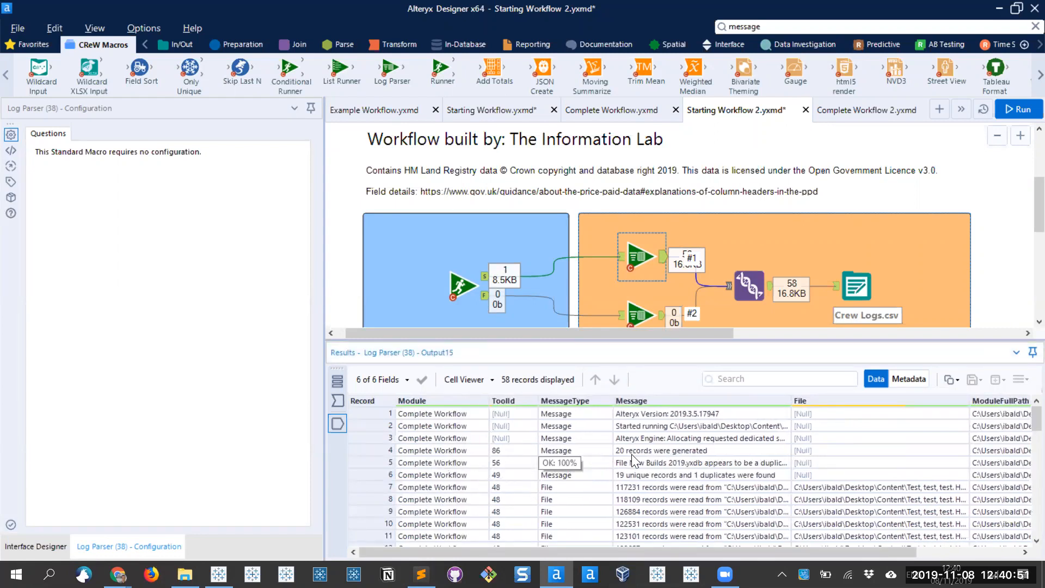
{"action": "left_click", "coordinate": [647, 452]}
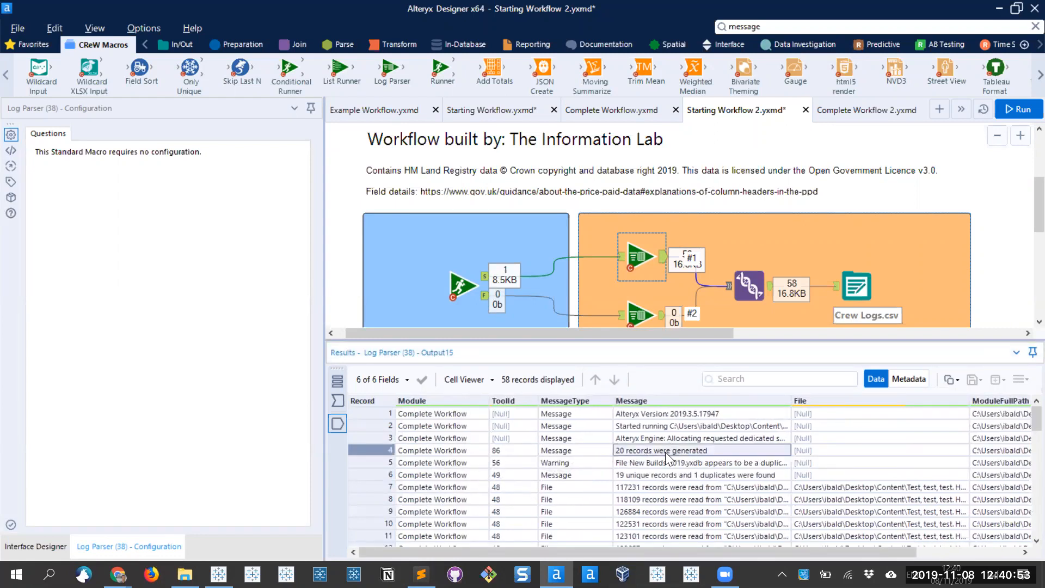
{"action": "left_click", "coordinate": [729, 464]}
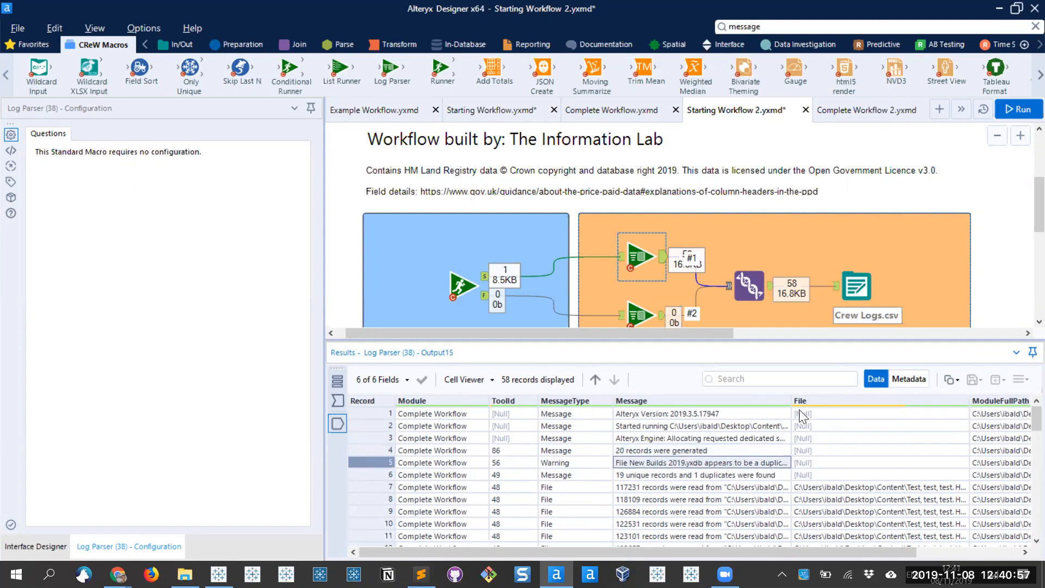
{"action": "left_click_drag", "start_coordinate": [789, 402], "coordinate": [826, 402]}
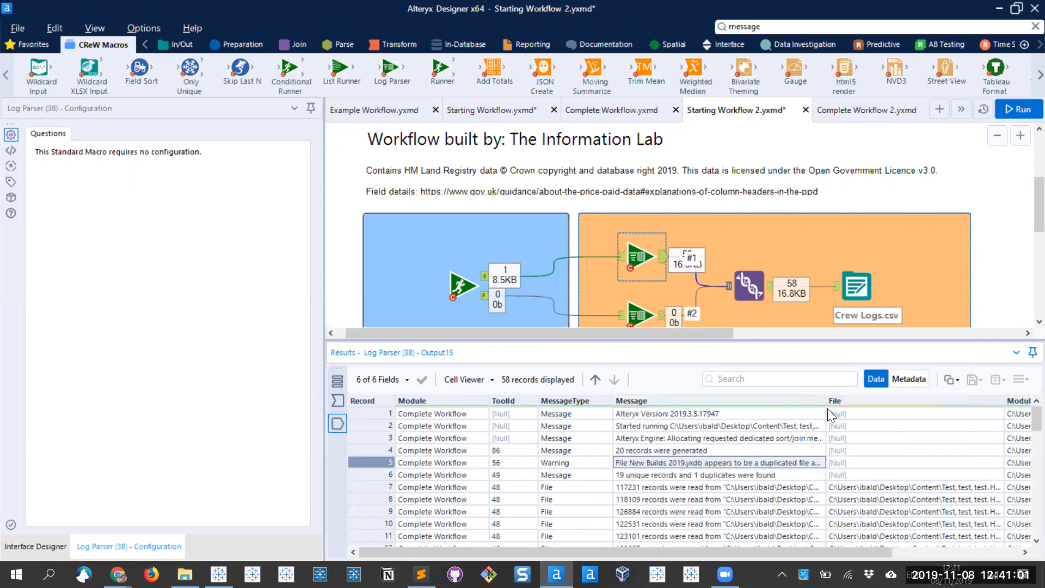
{"action": "left_click_drag", "start_coordinate": [868, 400], "coordinate": [881, 400]}
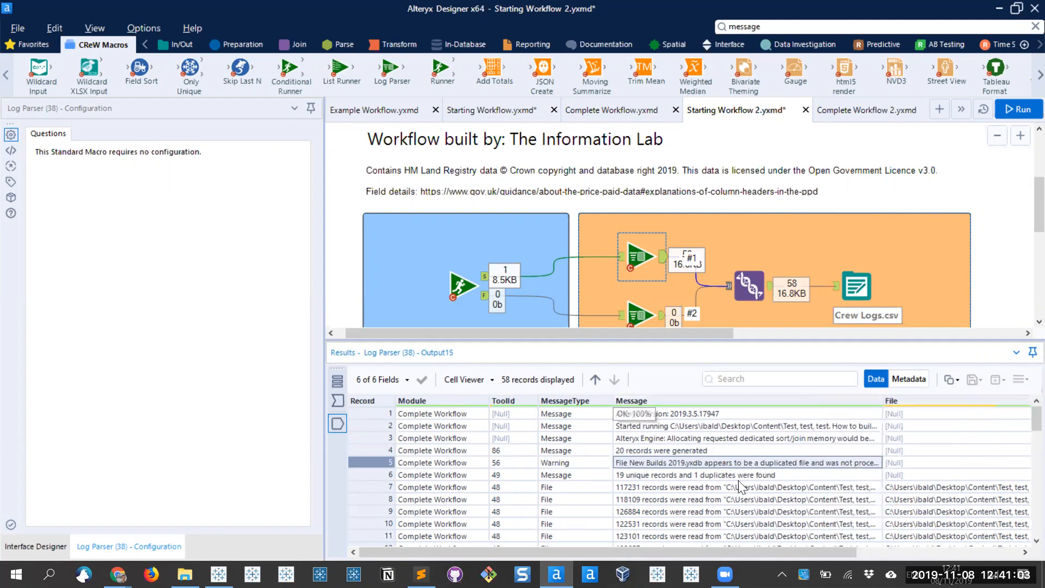
Examine the parsed log messages about files read, filtered and summarized records, and joins
{"action": "scroll", "coordinate": [701, 476], "scroll_direction": "down", "scroll_amount": 1}
{"action": "left_click_drag", "start_coordinate": [696, 443], "coordinate": [691, 503]}
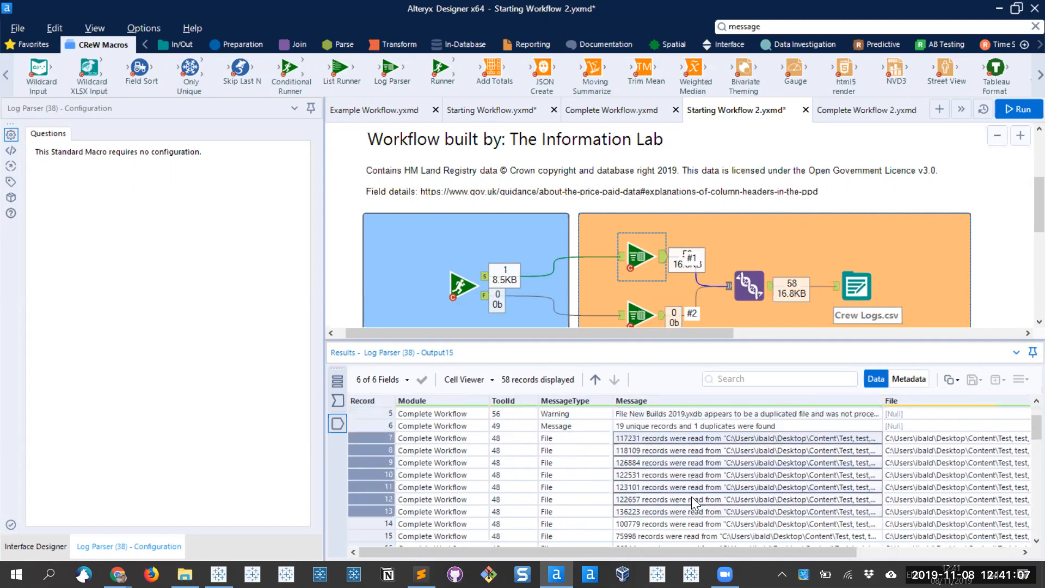
{"action": "scroll", "coordinate": [691, 498], "scroll_direction": "down", "scroll_amount": 4}
{"action": "scroll", "coordinate": [690, 489], "scroll_direction": "down", "scroll_amount": 2}
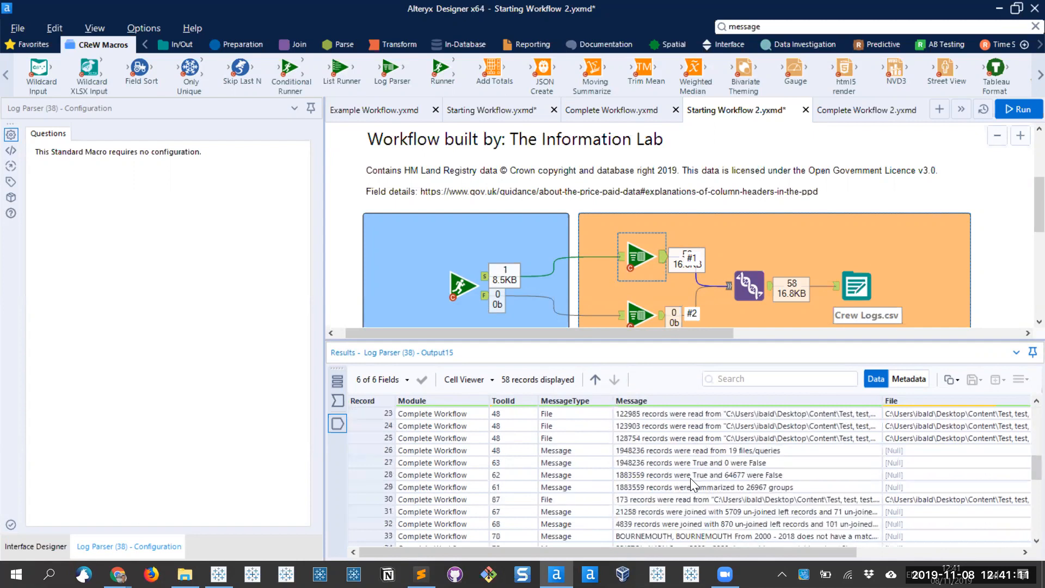
{"action": "left_click_drag", "start_coordinate": [675, 450], "coordinate": [676, 485]}
{"action": "scroll", "coordinate": [681, 470], "scroll_direction": "down", "scroll_amount": 1}
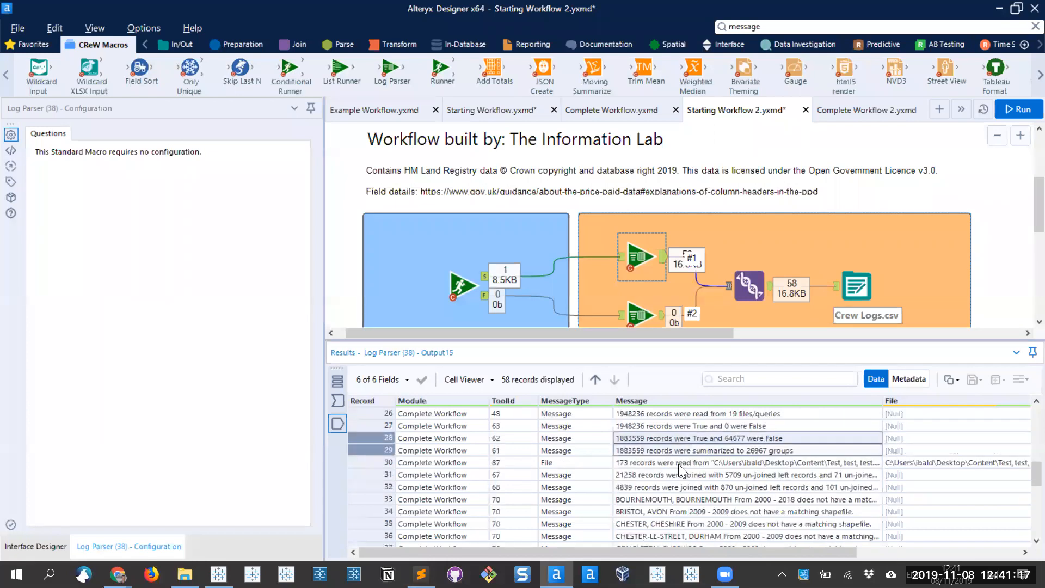
{"action": "left_click", "coordinate": [648, 465]}
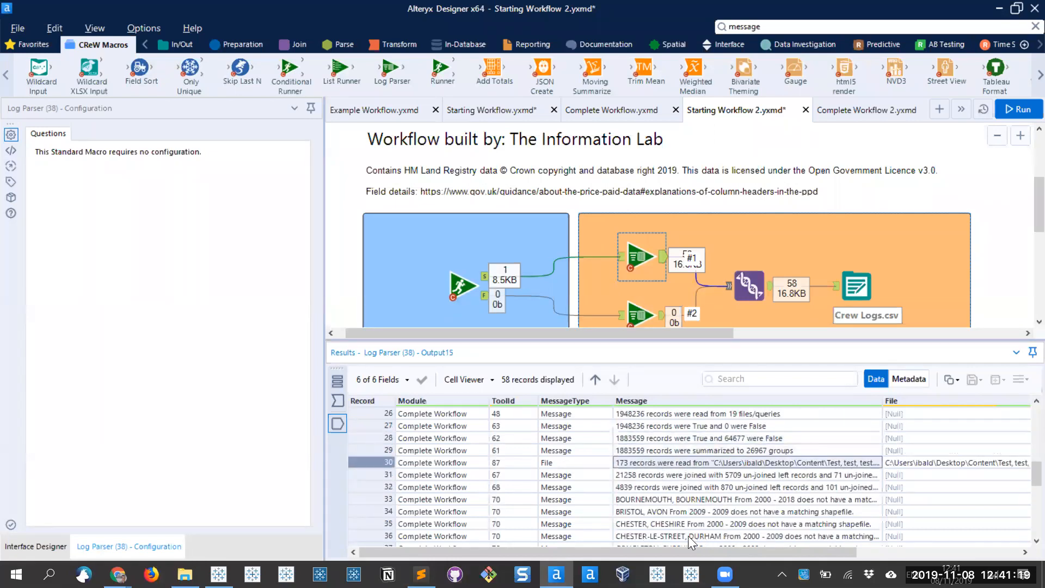
{"action": "mouse_move", "coordinate": [676, 551]}
{"action": "left_mouse_down"}
{"action": "mouse_move", "coordinate": [829, 543]}
{"action": "mouse_move", "coordinate": [675, 545]}
{"action": "left_mouse_up"}
{"action": "scroll", "coordinate": [699, 495], "scroll_direction": "down", "scroll_amount": 1}
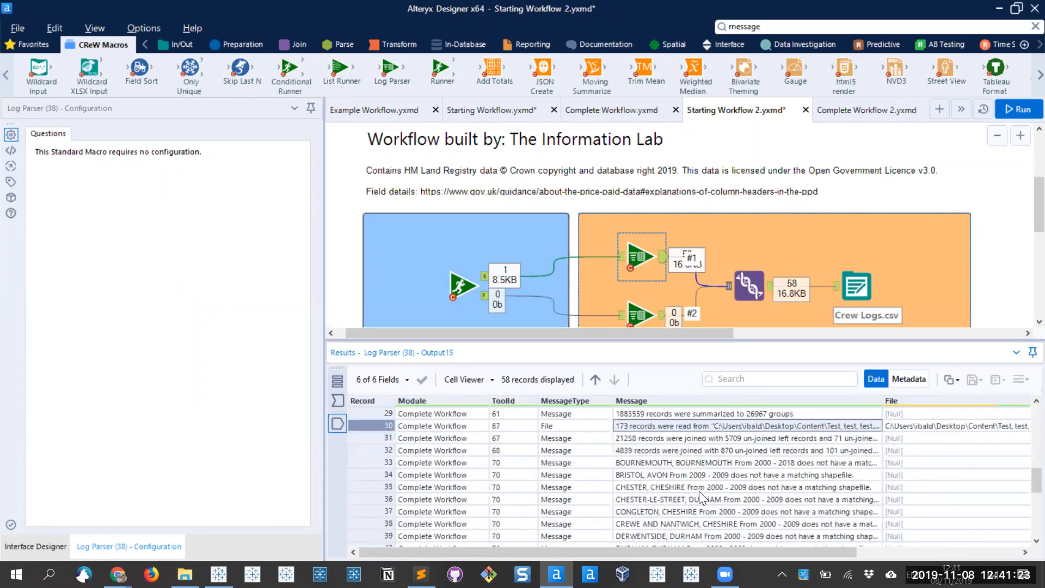
{"action": "left_click", "coordinate": [645, 448]}
{"action": "scroll", "coordinate": [715, 455], "scroll_direction": "down", "scroll_amount": 1}
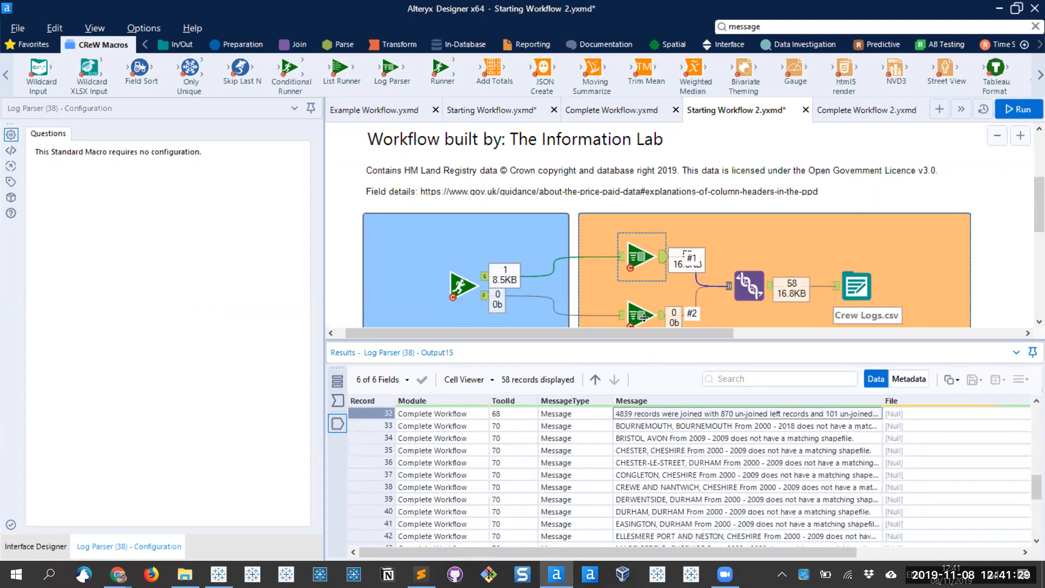
Enlarge the results area to review the shapefile matching messages in the parsed log, and return to the Runner's success output
{"action": "left_click_drag", "start_coordinate": [644, 318], "coordinate": [644, 245]}
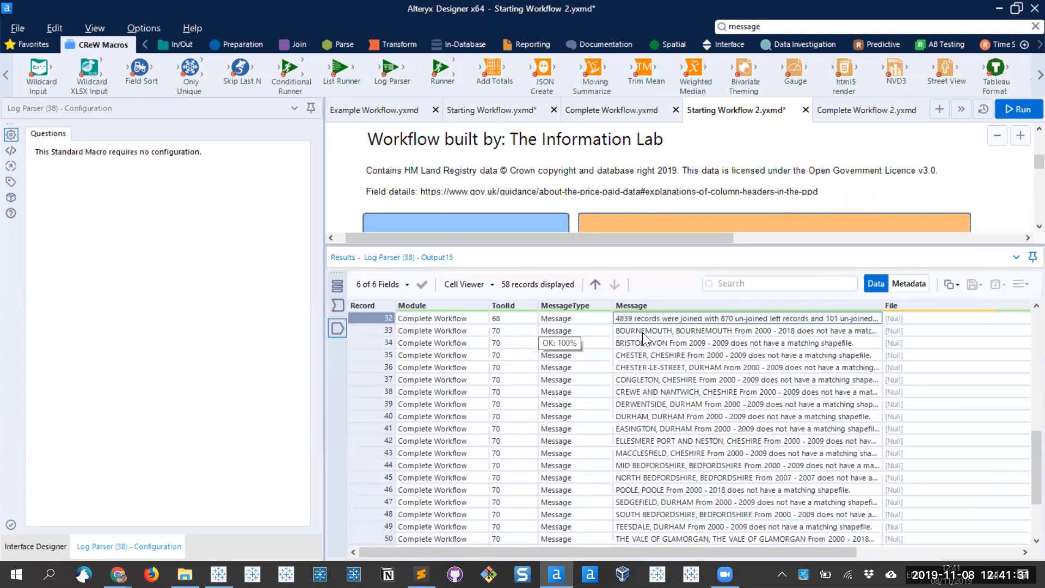
{"action": "left_click", "coordinate": [645, 332]}
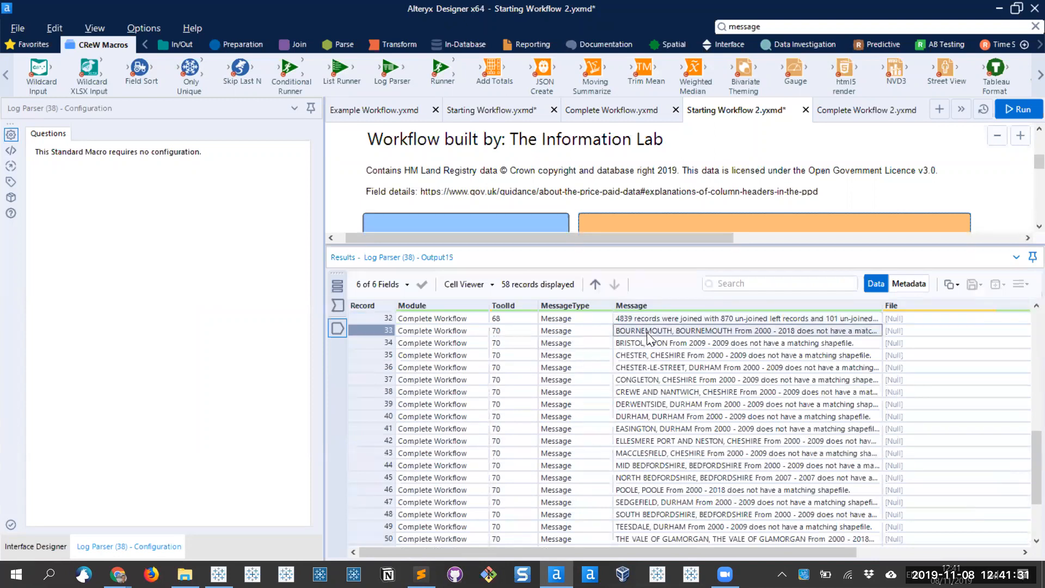
{"action": "left_click", "coordinate": [723, 345]}
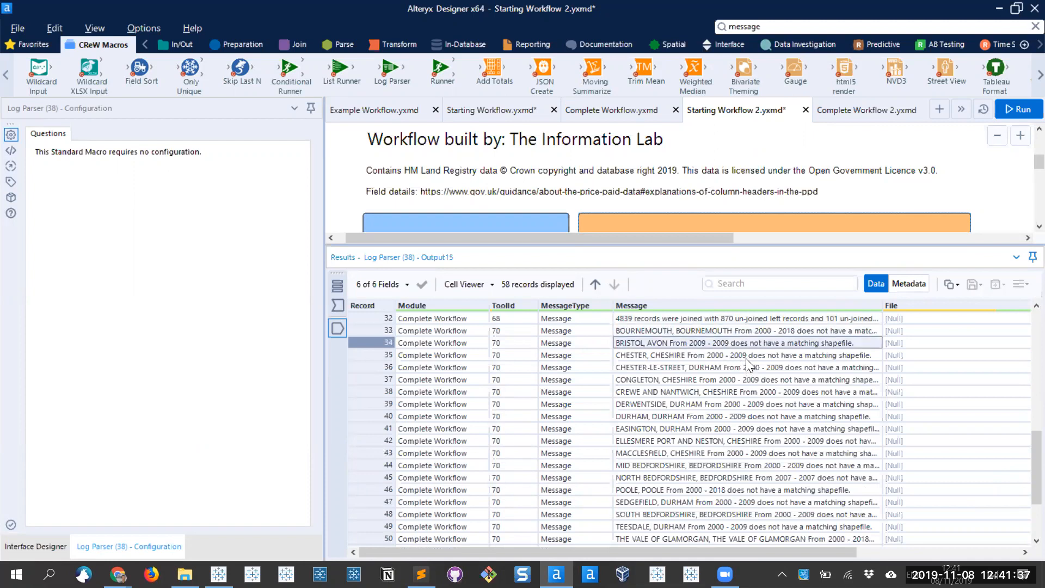
{"action": "left_click", "coordinate": [746, 358]}
{"action": "left_click", "coordinate": [733, 366]}
{"action": "left_click", "coordinate": [734, 383]}
{"action": "scroll", "coordinate": [724, 416], "scroll_direction": "down", "scroll_amount": 3}
{"action": "scroll", "coordinate": [723, 456], "scroll_direction": "up", "scroll_amount": 13}
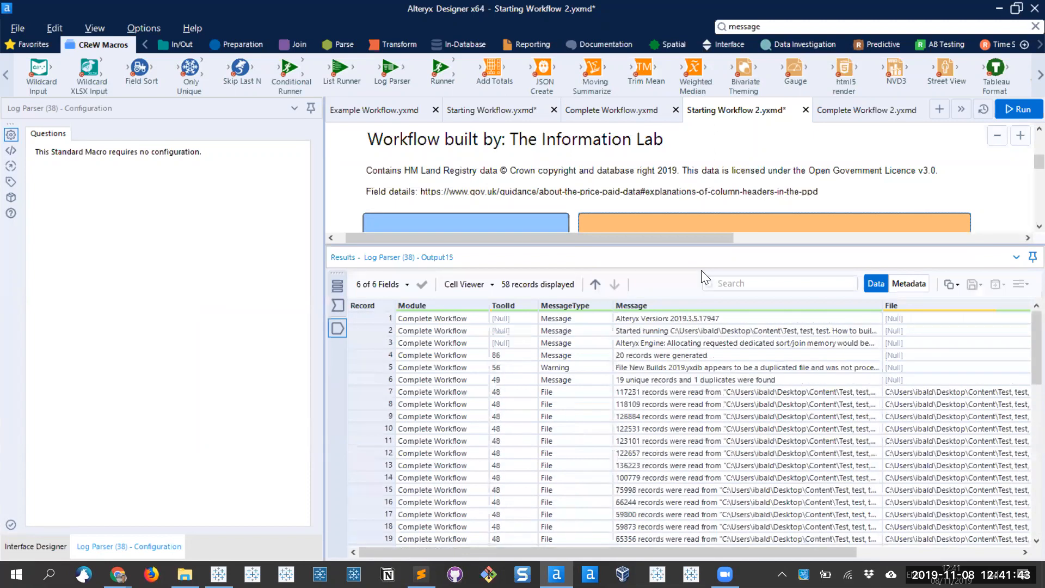
{"action": "left_click_drag", "start_coordinate": [699, 246], "coordinate": [699, 381]}
{"action": "left_click", "coordinate": [466, 289]}
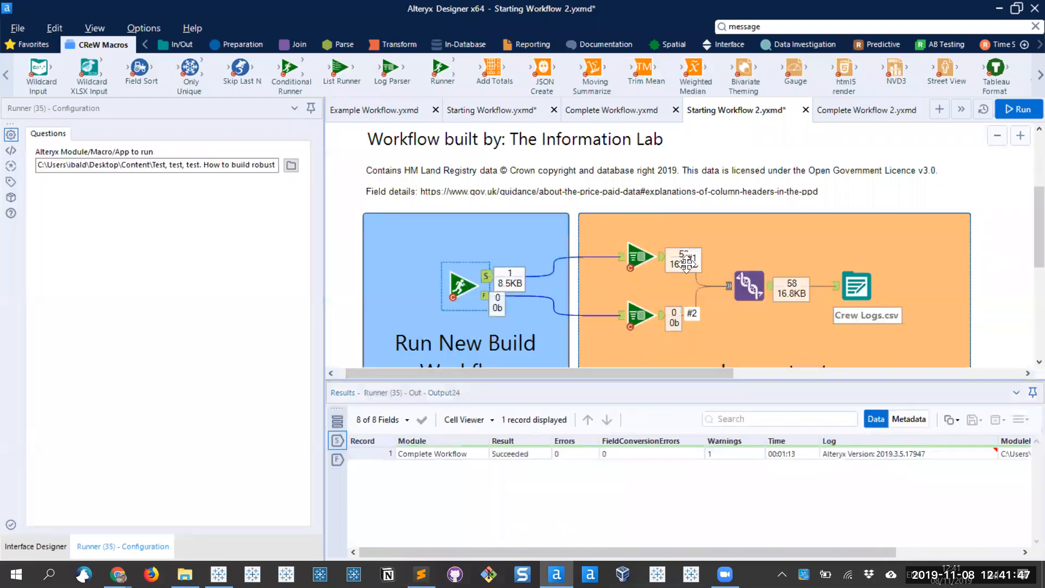
Examine the parsed log messages from the success branch's Log Parser through to the final records
{"action": "left_click", "coordinate": [645, 258]}
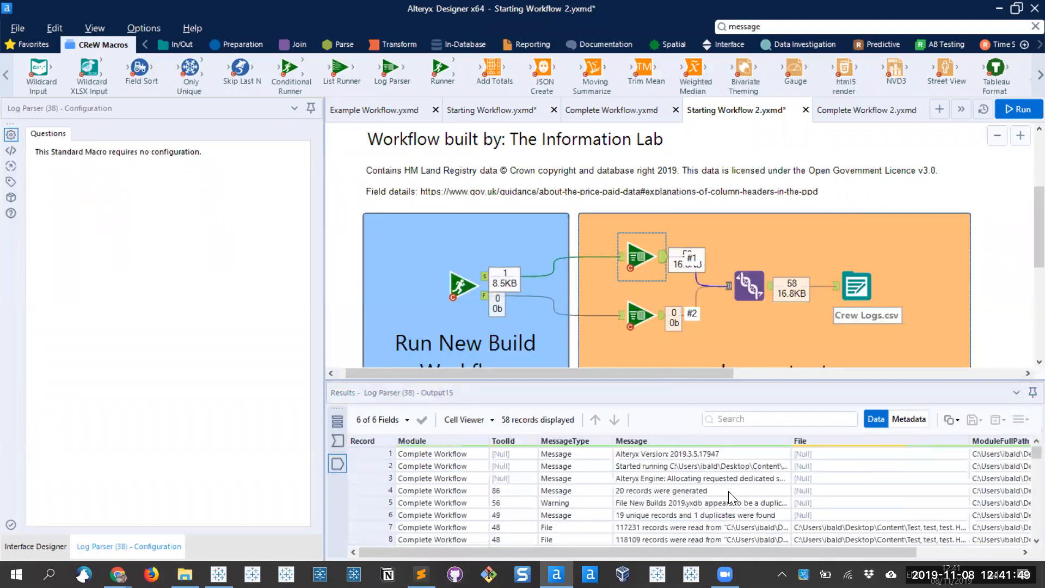
{"action": "scroll", "coordinate": [728, 490], "scroll_direction": "down", "scroll_amount": 16}
{"action": "scroll", "coordinate": [732, 489], "scroll_direction": "down", "scroll_amount": 1}
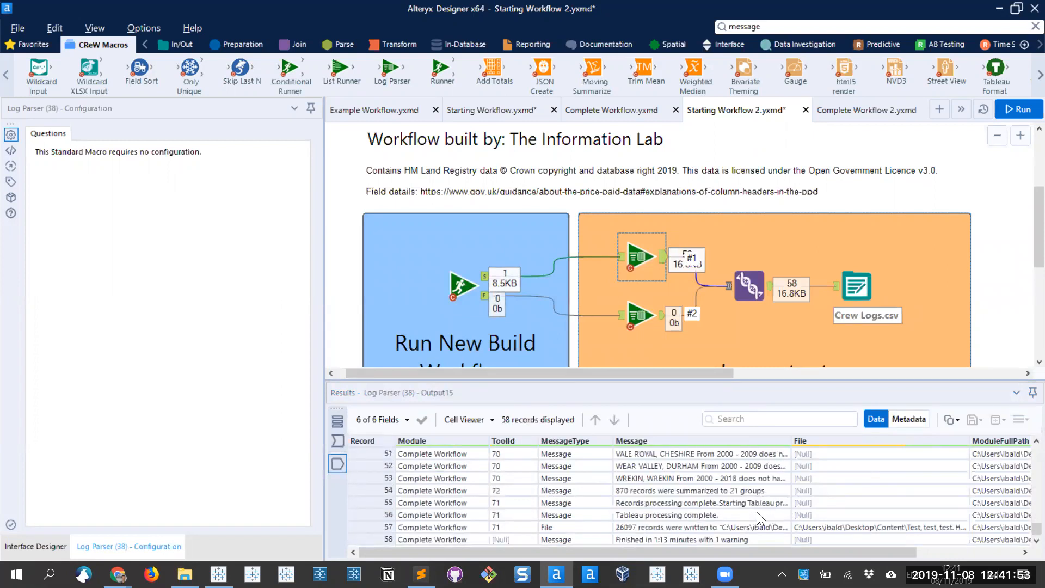
{"action": "scroll", "coordinate": [756, 513], "scroll_direction": "up", "scroll_amount": 3}
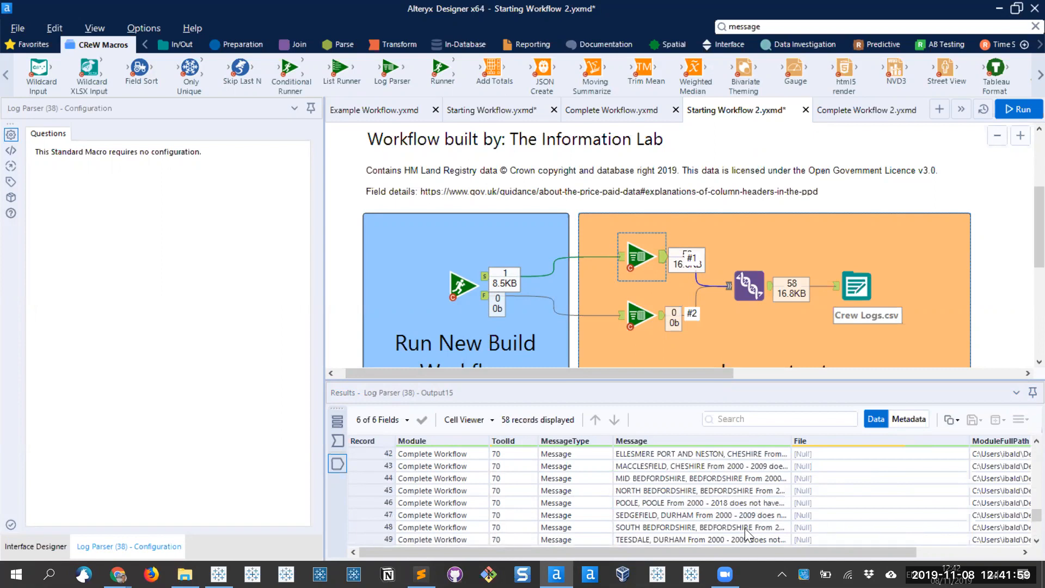
Review the Crew Logs.csv output's settings and its incoming log records, including the File and ModuleFullPath columns
{"action": "left_click", "coordinate": [854, 294]}
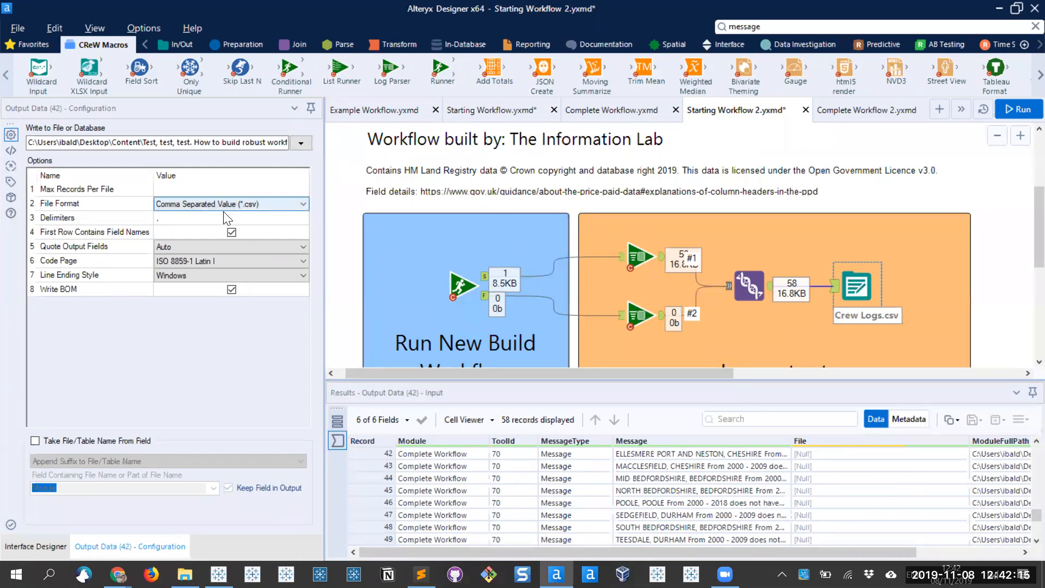
{"action": "scroll", "coordinate": [714, 514], "scroll_direction": "down", "scroll_amount": 3}
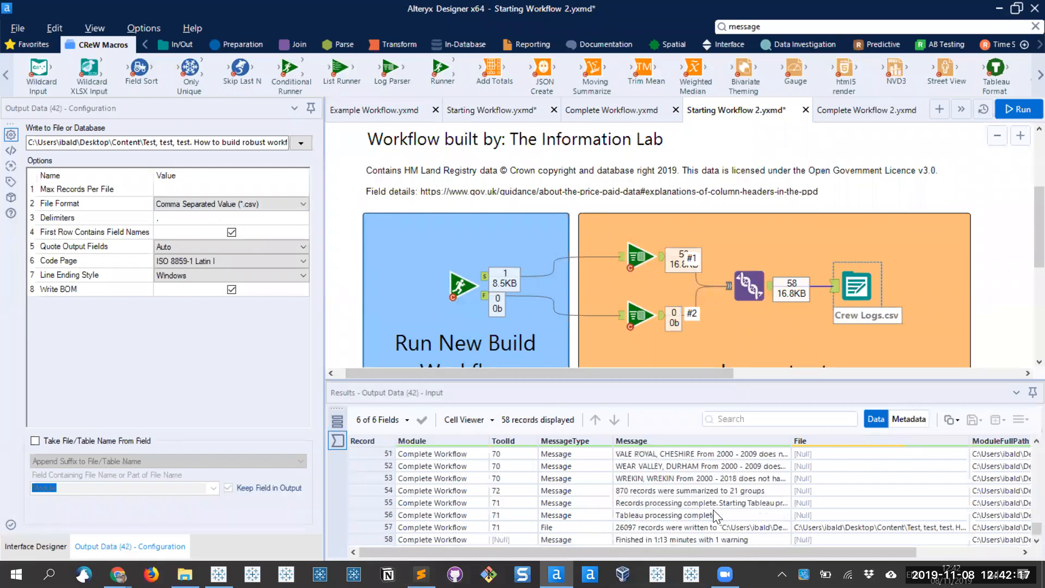
{"action": "left_click_drag", "start_coordinate": [706, 553], "coordinate": [830, 550]}
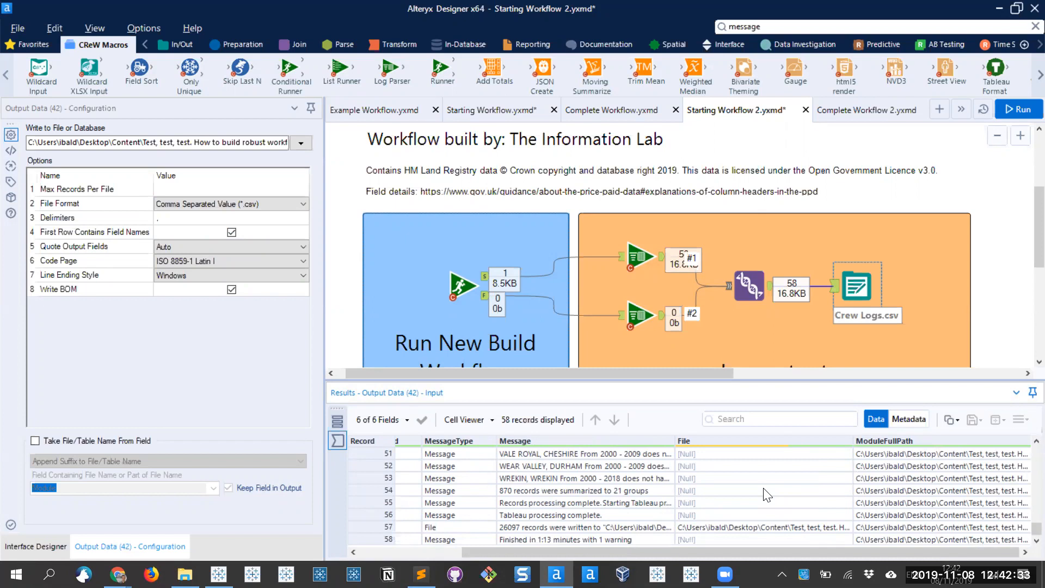
In Starting Workflow, review the duplicate-file Message tool, the new-builds Test tool, and the shapefile joins and outputs
{"action": "left_click", "coordinate": [487, 107]}
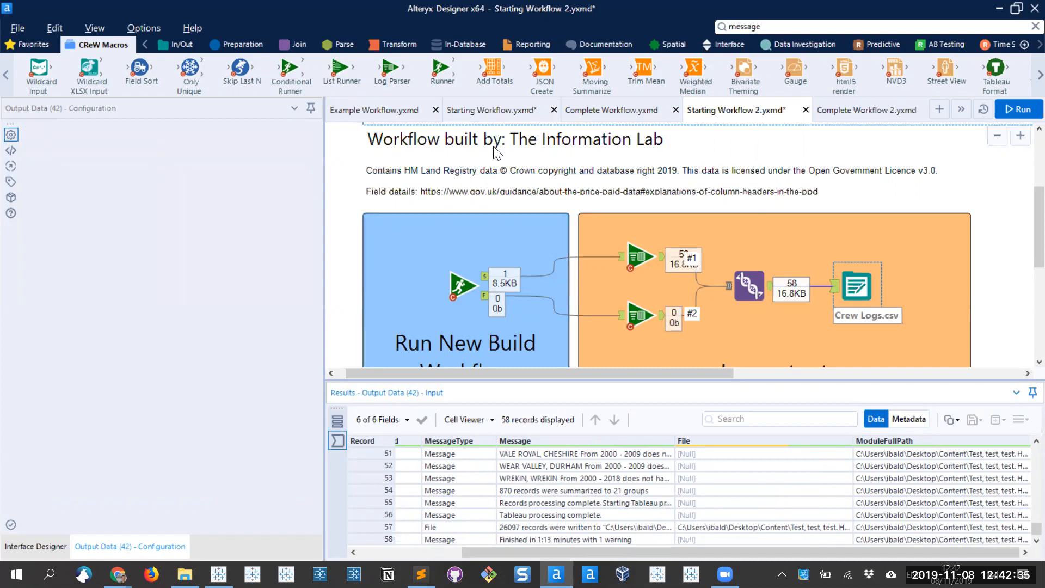
{"action": "scroll", "coordinate": [336, 185], "scroll_direction": "up", "scroll_amount": 2}
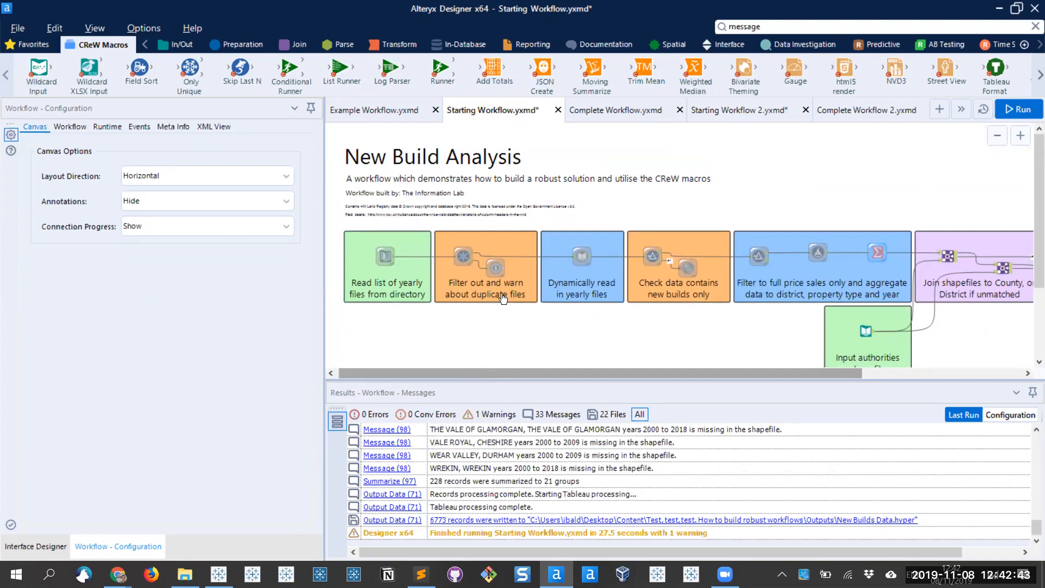
{"action": "left_click", "coordinate": [491, 280]}
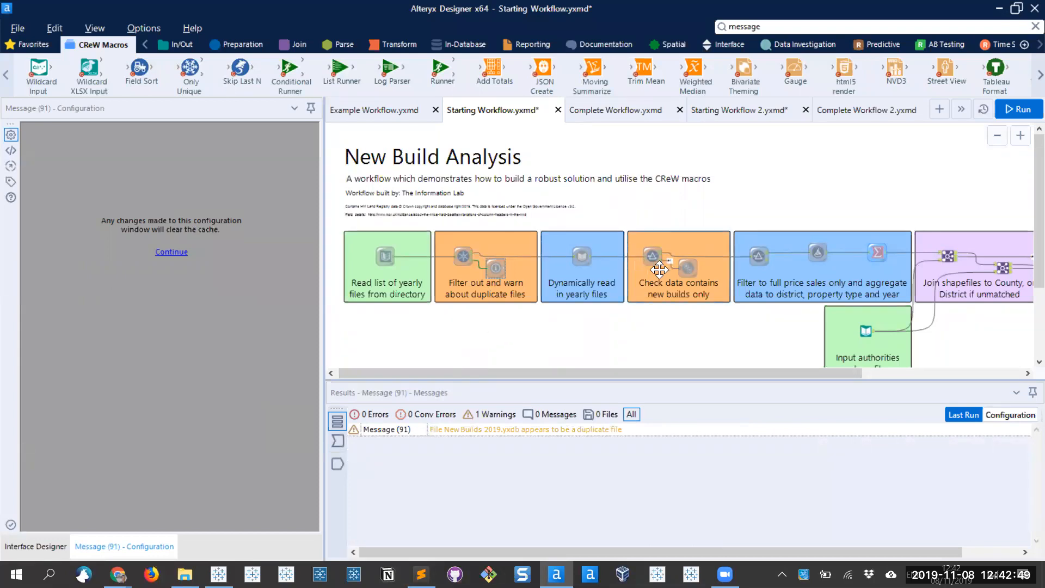
{"action": "left_click", "coordinate": [685, 275]}
{"action": "left_click_drag", "start_coordinate": [591, 372], "coordinate": [729, 375]}
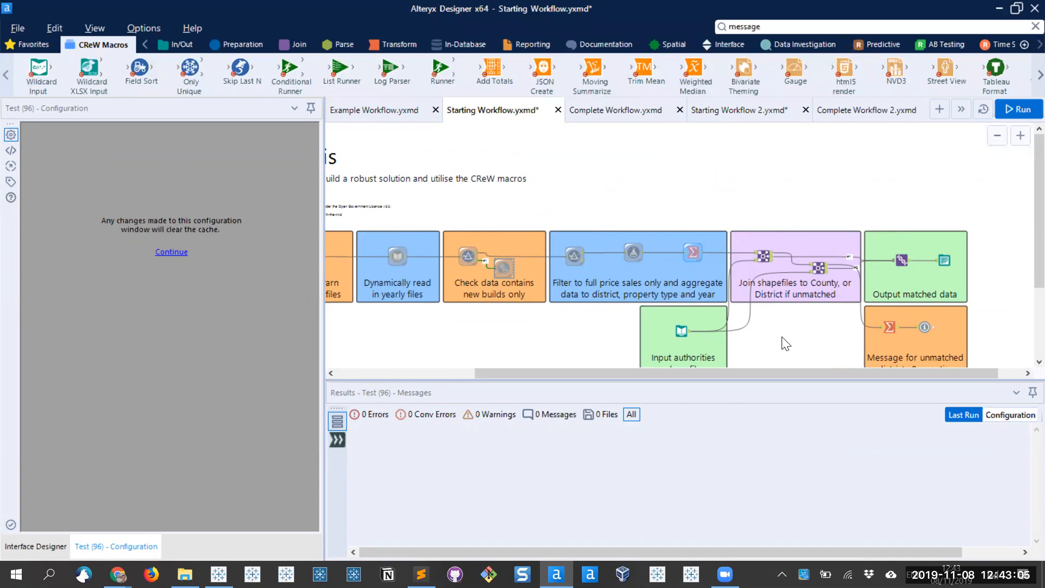
Return to Starting Workflow 2 and view the parsed log from the Log Parser on the success branch
{"action": "left_click", "coordinate": [716, 111]}
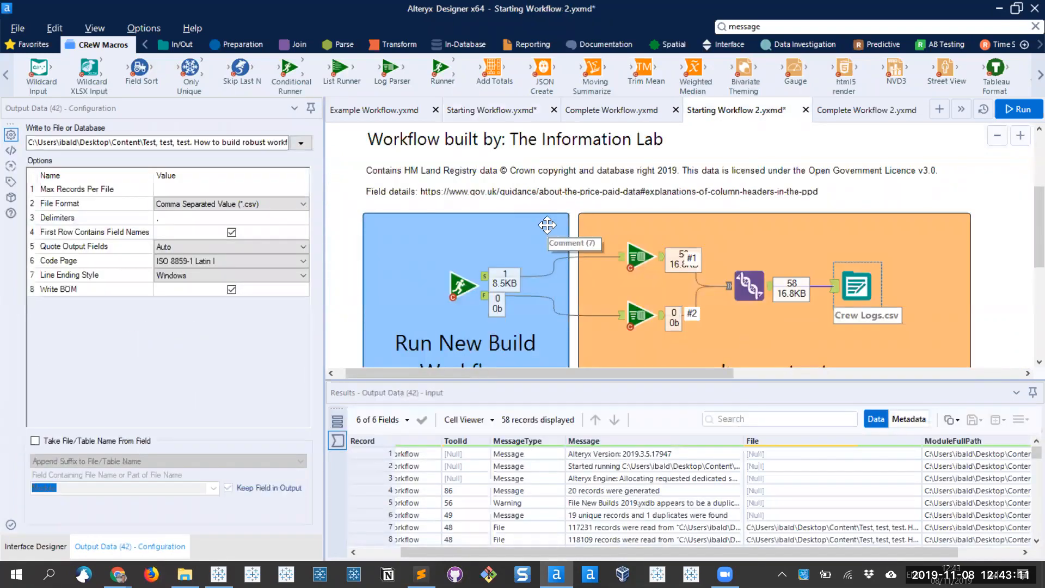
{"action": "left_click", "coordinate": [630, 254]}
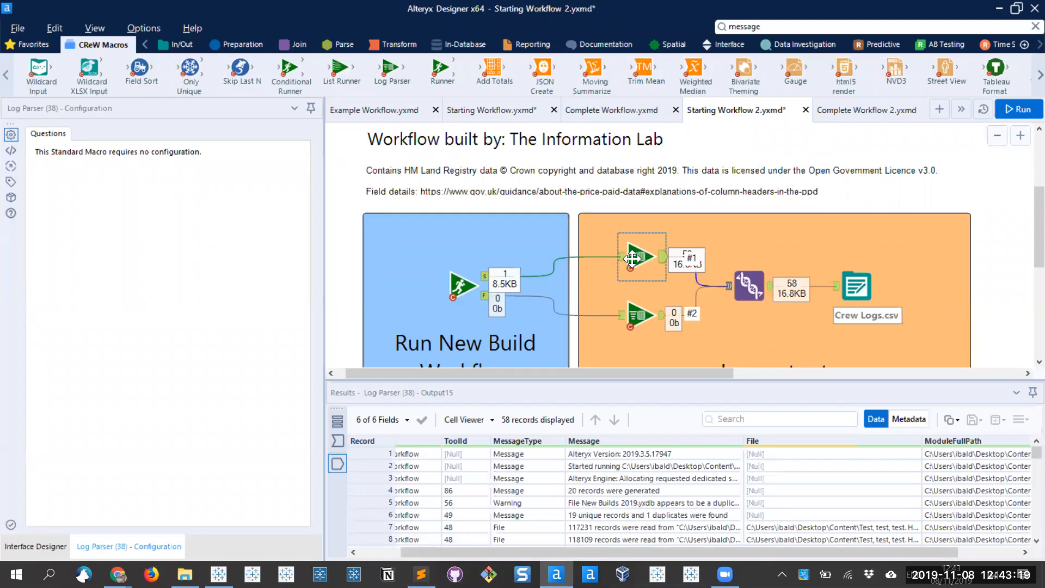
Switch to the slide presentation in Chrome and go to its final slide
{"action": "mouse_move", "coordinate": [119, 574]}
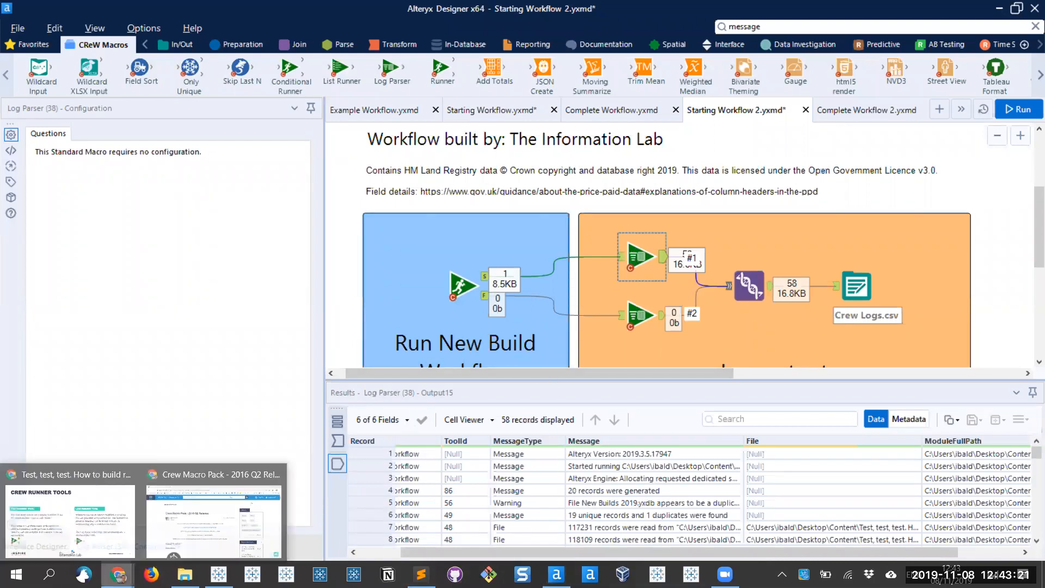
{"action": "left_click", "coordinate": [106, 507]}
{"action": "key", "text": "End"}
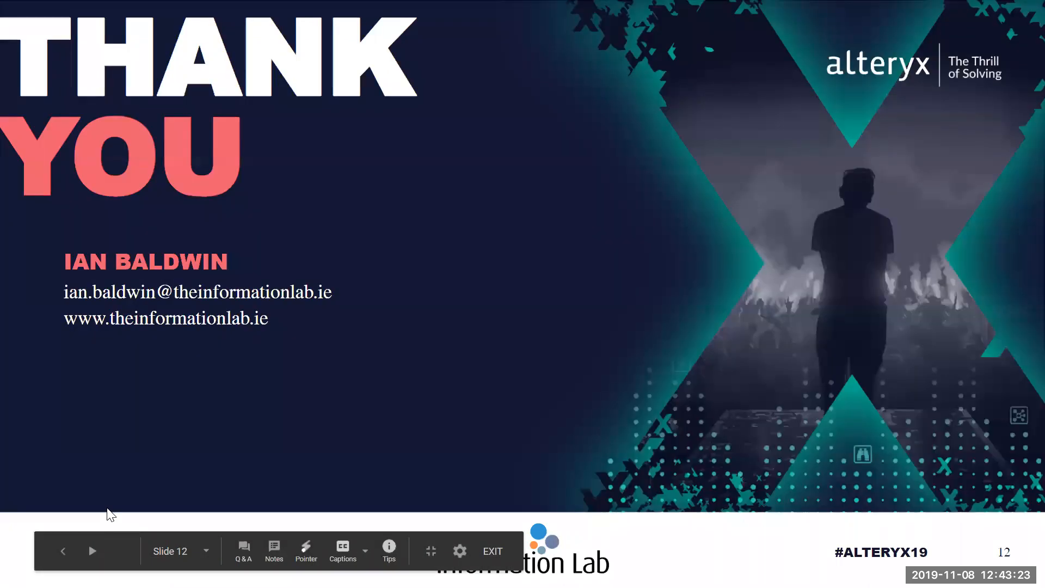